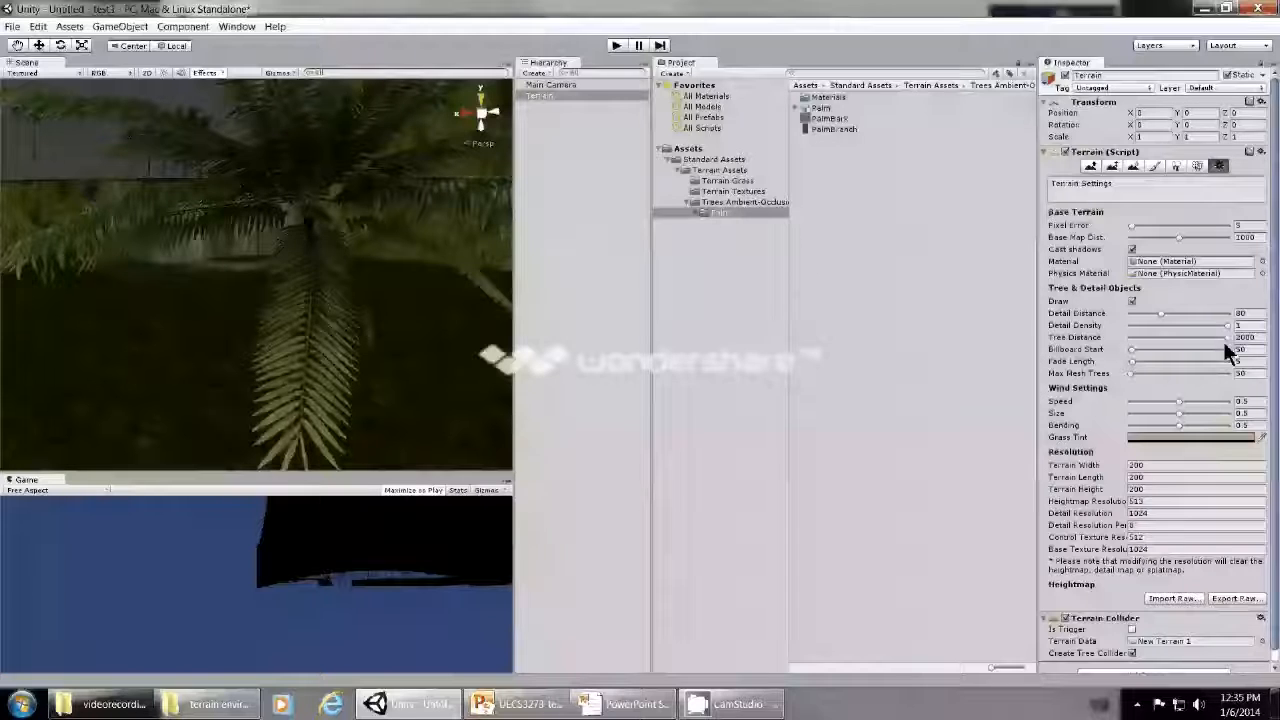
- Examine the palm trees across the terrain from close up and from far away
scroll(413, 368, "down", 5)
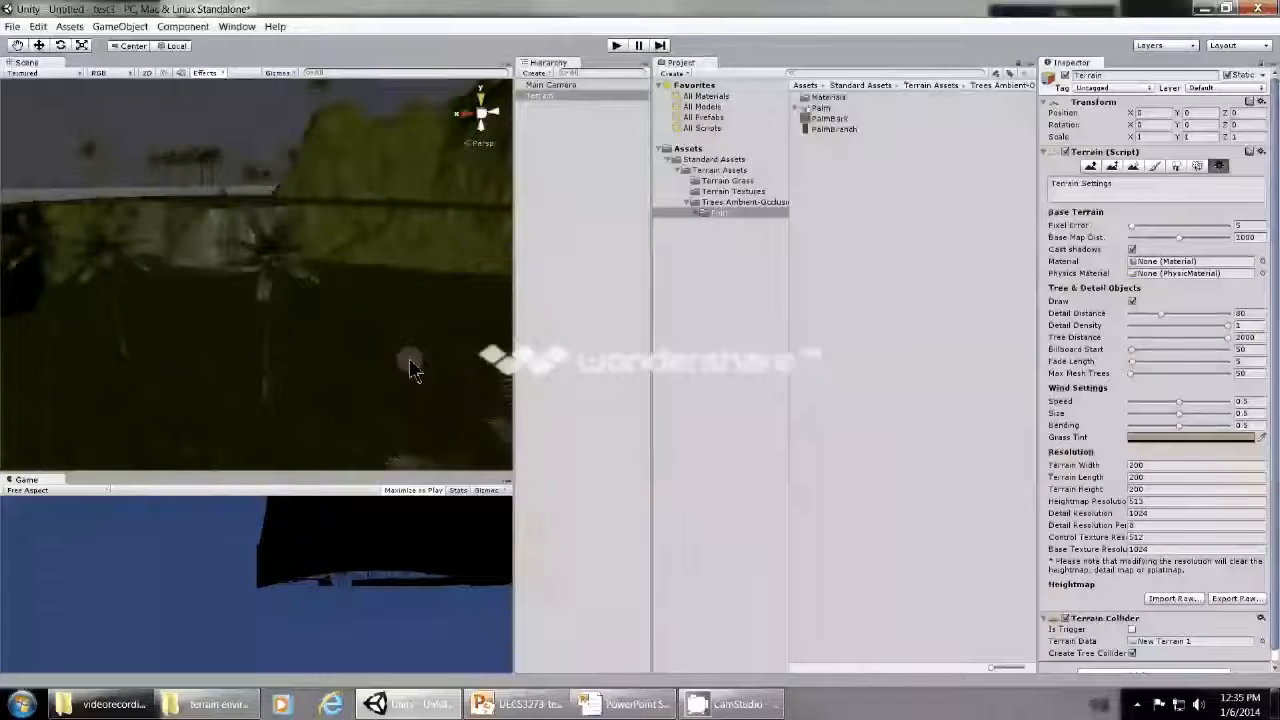
scroll(413, 368, "down", 6)
scroll(411, 365, "down", 6)
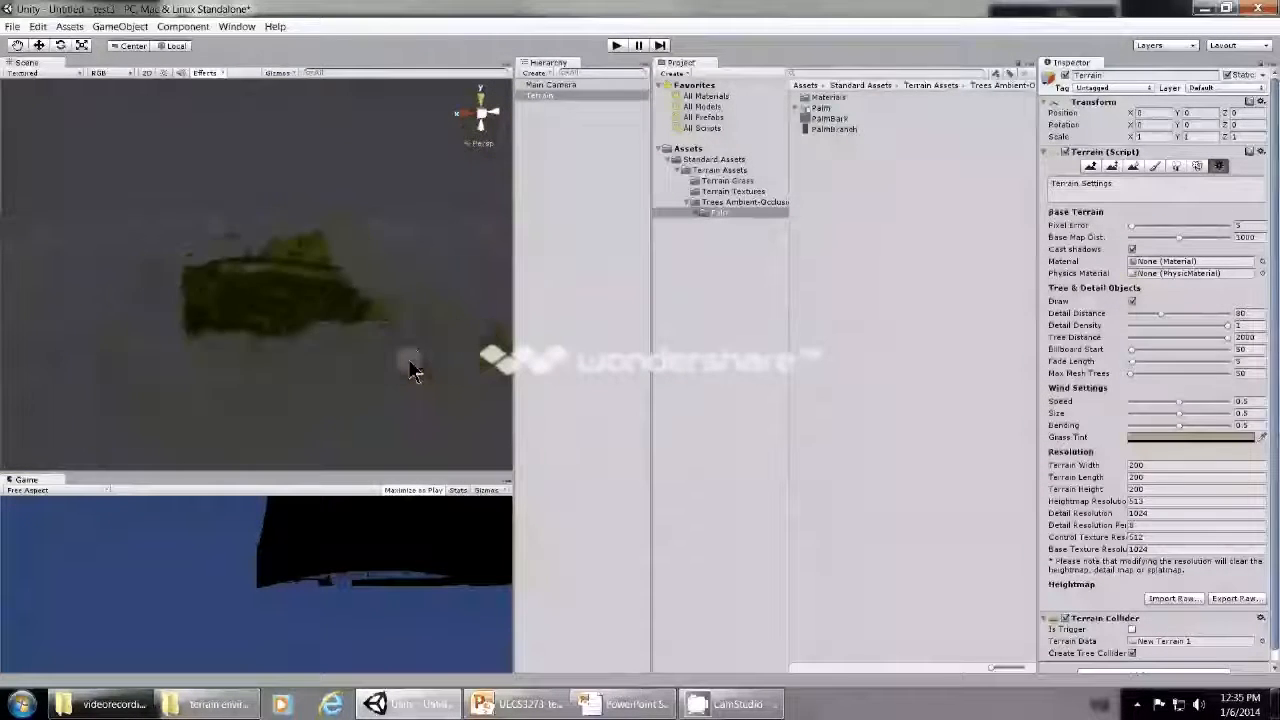
scroll(287, 325, "up", 6)
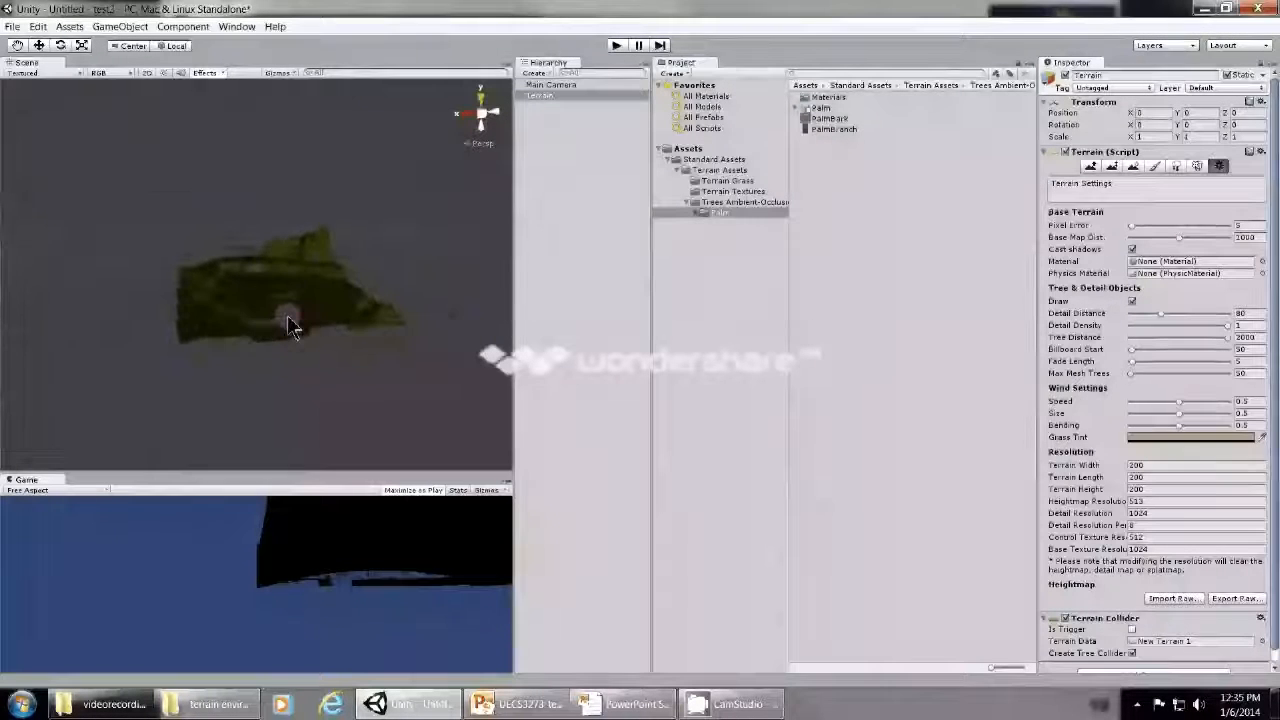
scroll(290, 320, "up", 5)
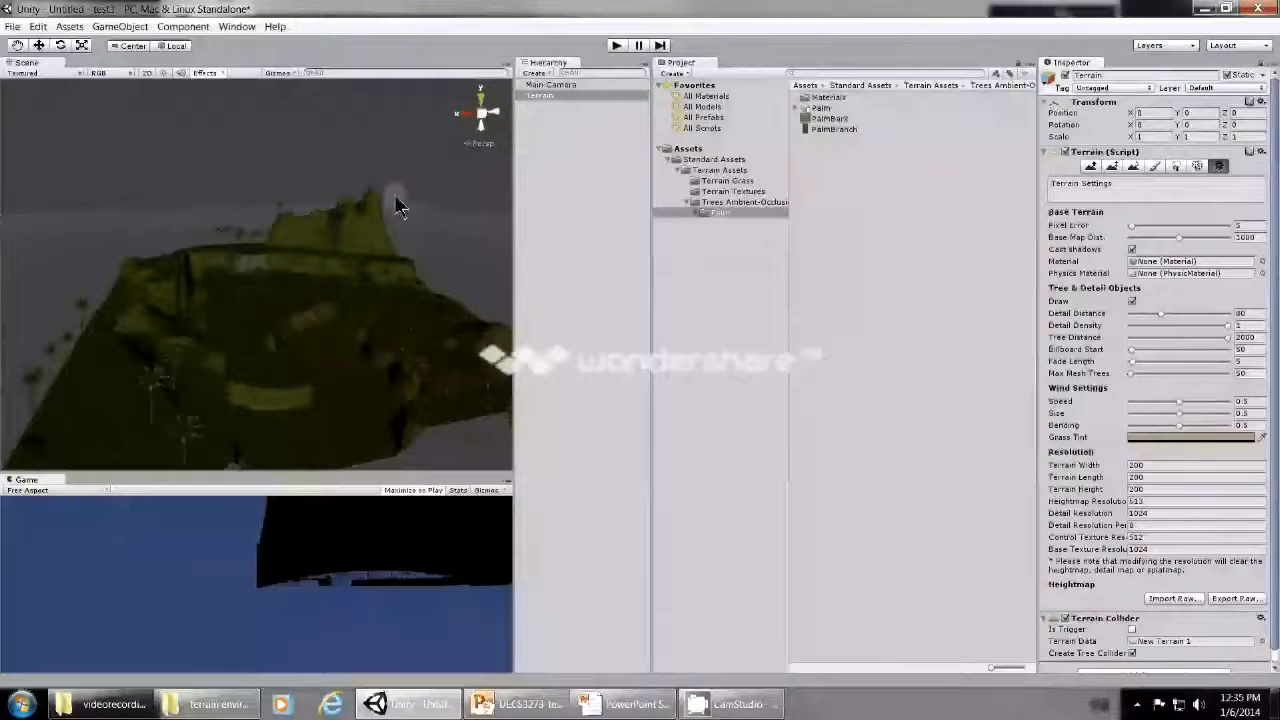
scroll(293, 324, "up", 3)
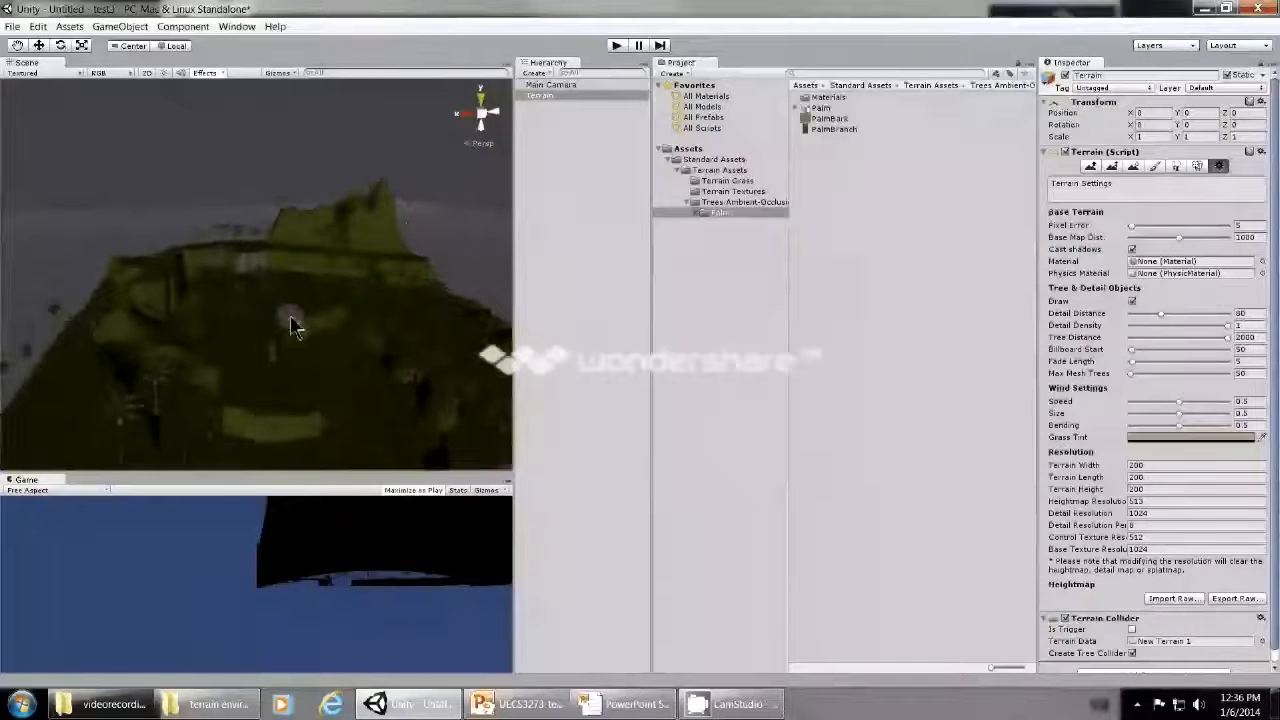
scroll(340, 385, "up", 3)
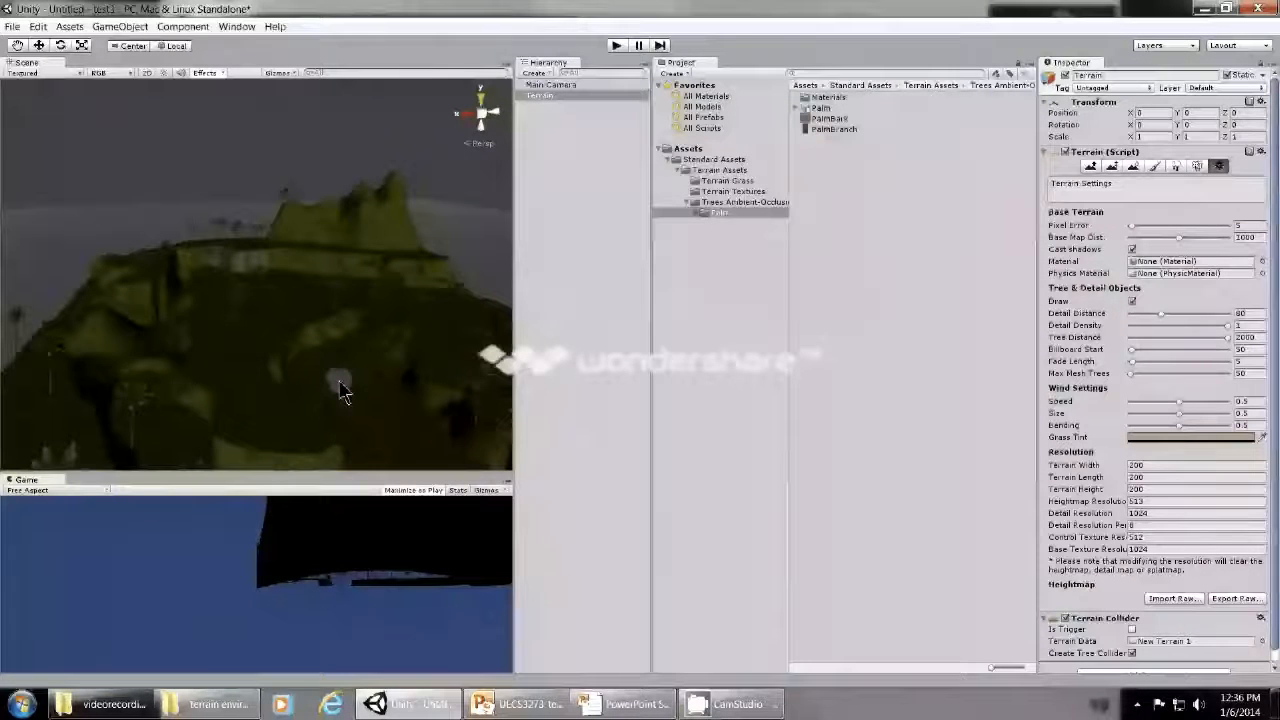
scroll(340, 385, "up", 2)
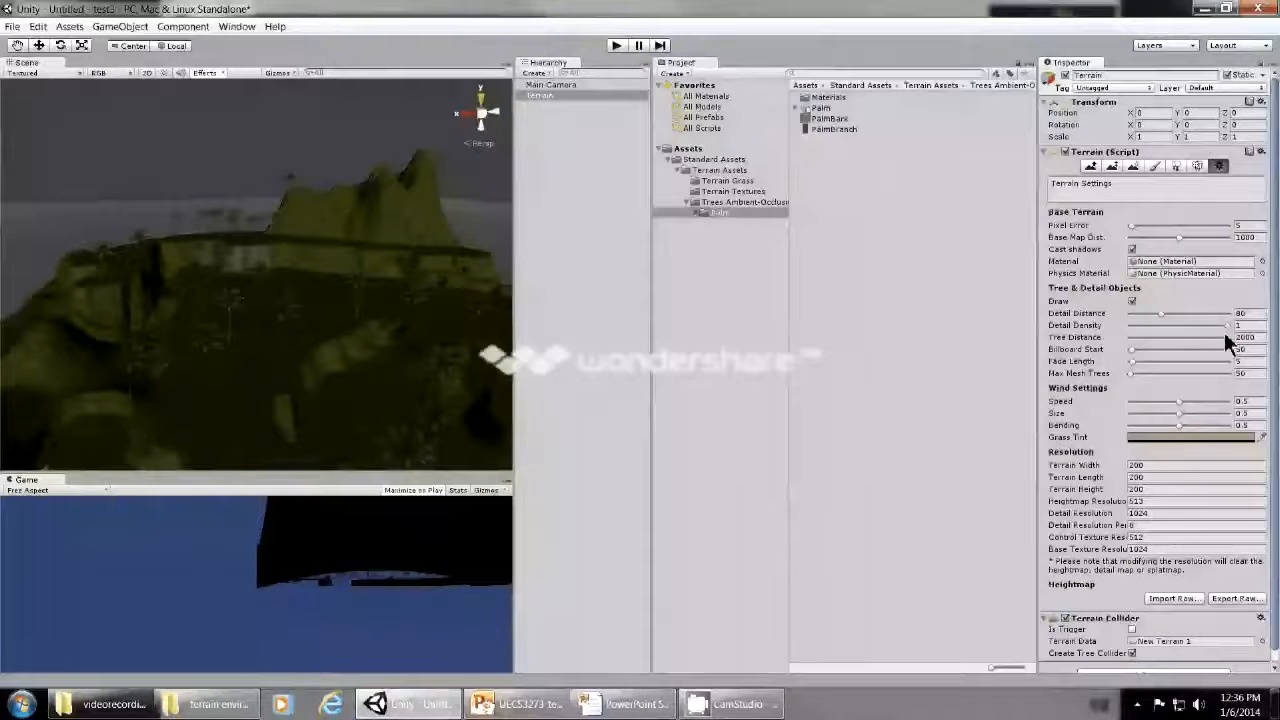
- Reduce the terrain's Tree Distance to 177 and compare how the palms are drawn at near and far range
left_click_drag(1223, 337, 1141, 346)
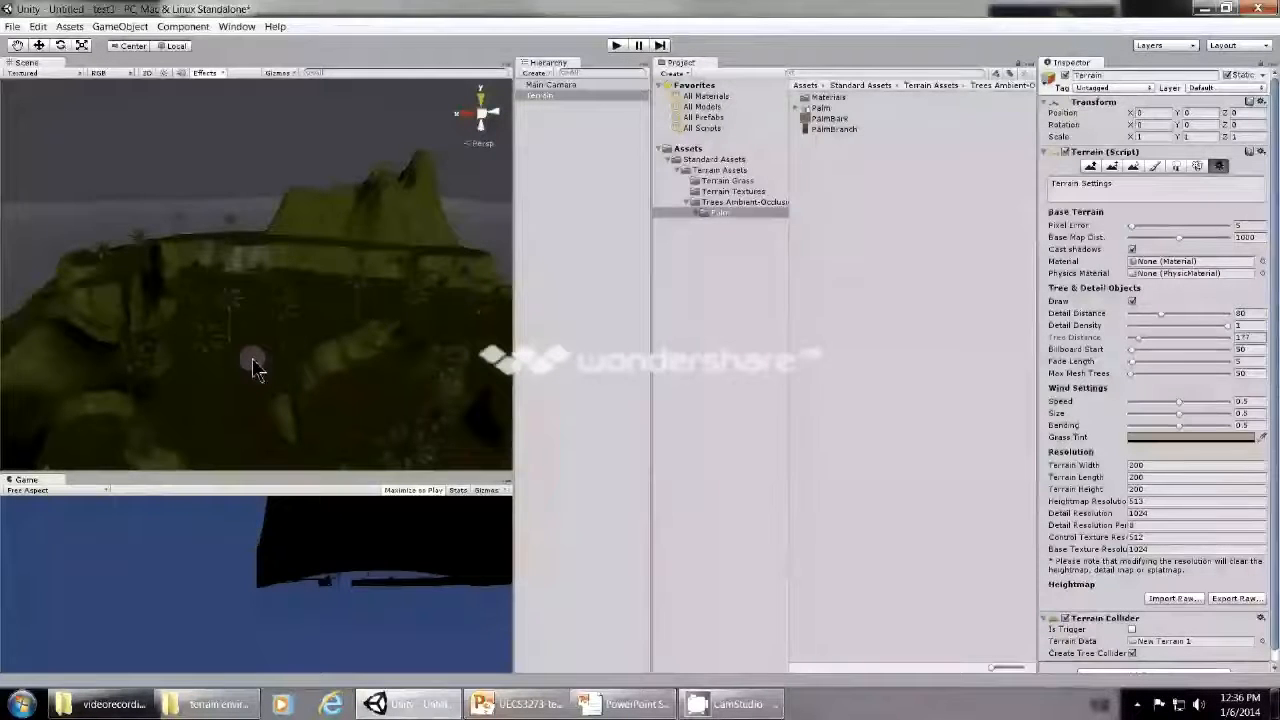
scroll(253, 365, "up", 3)
scroll(256, 368, "up", 5)
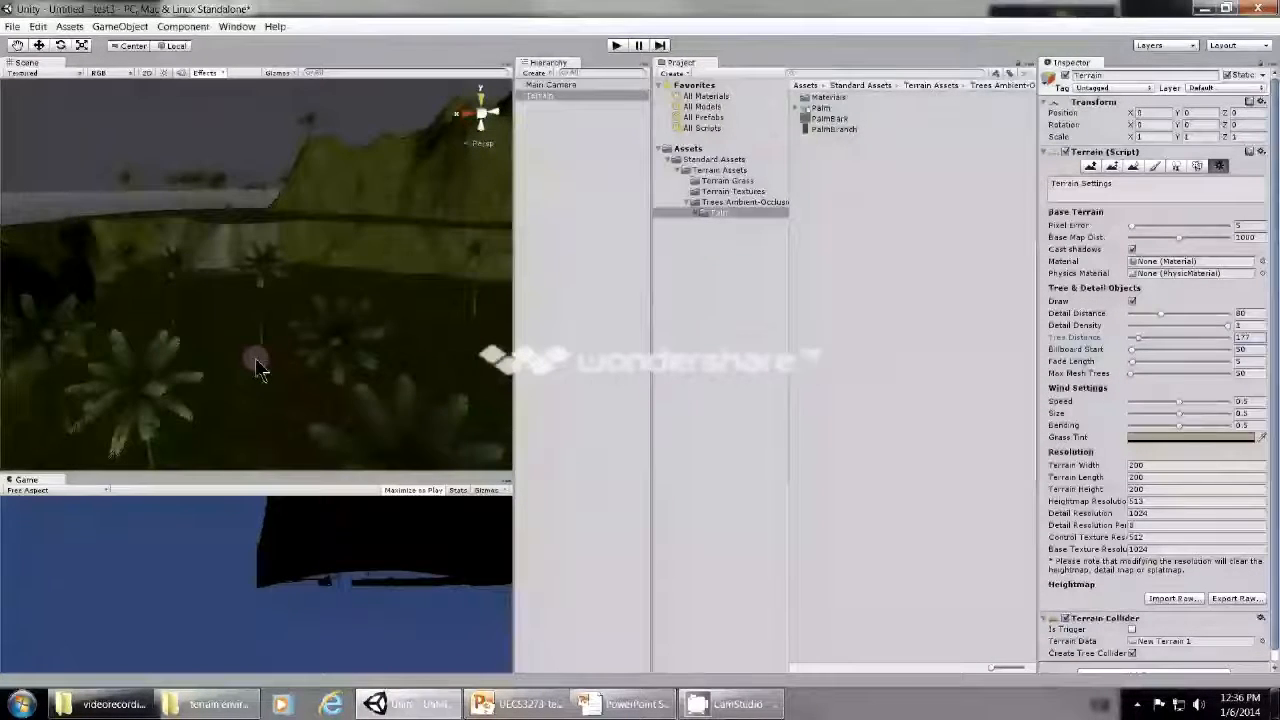
scroll(256, 368, "down", 5)
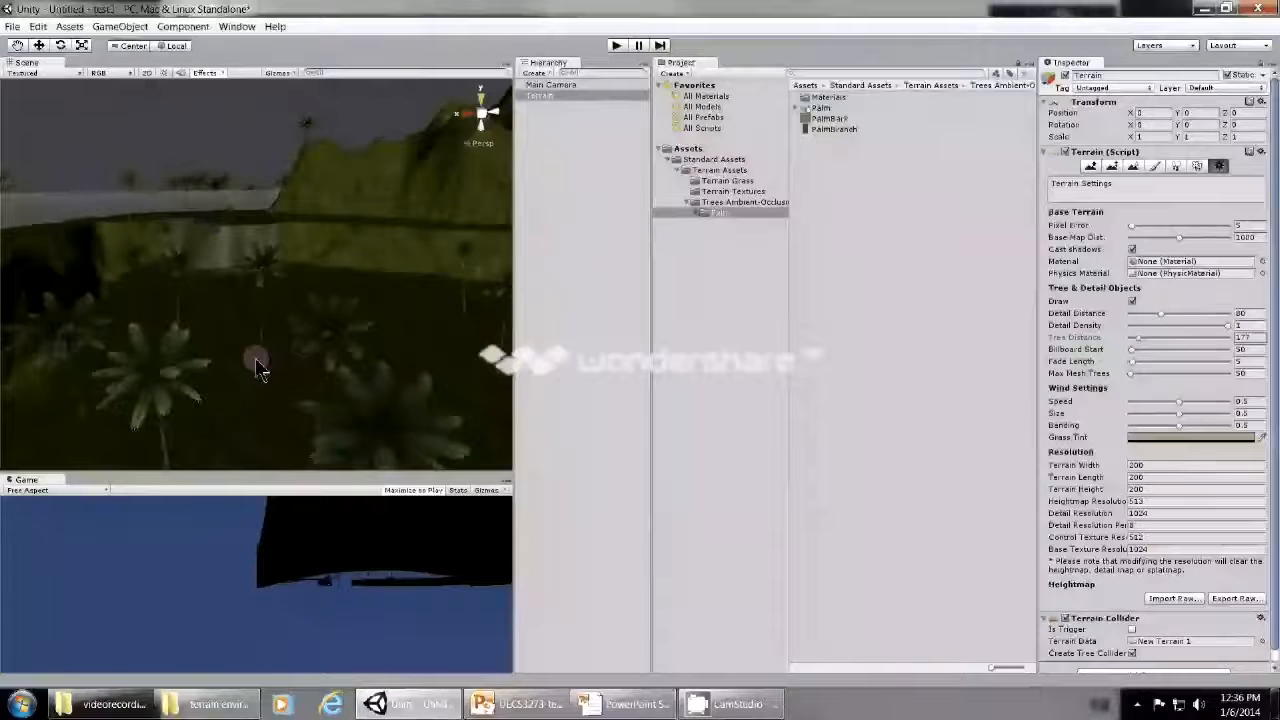
scroll(256, 368, "down", 4)
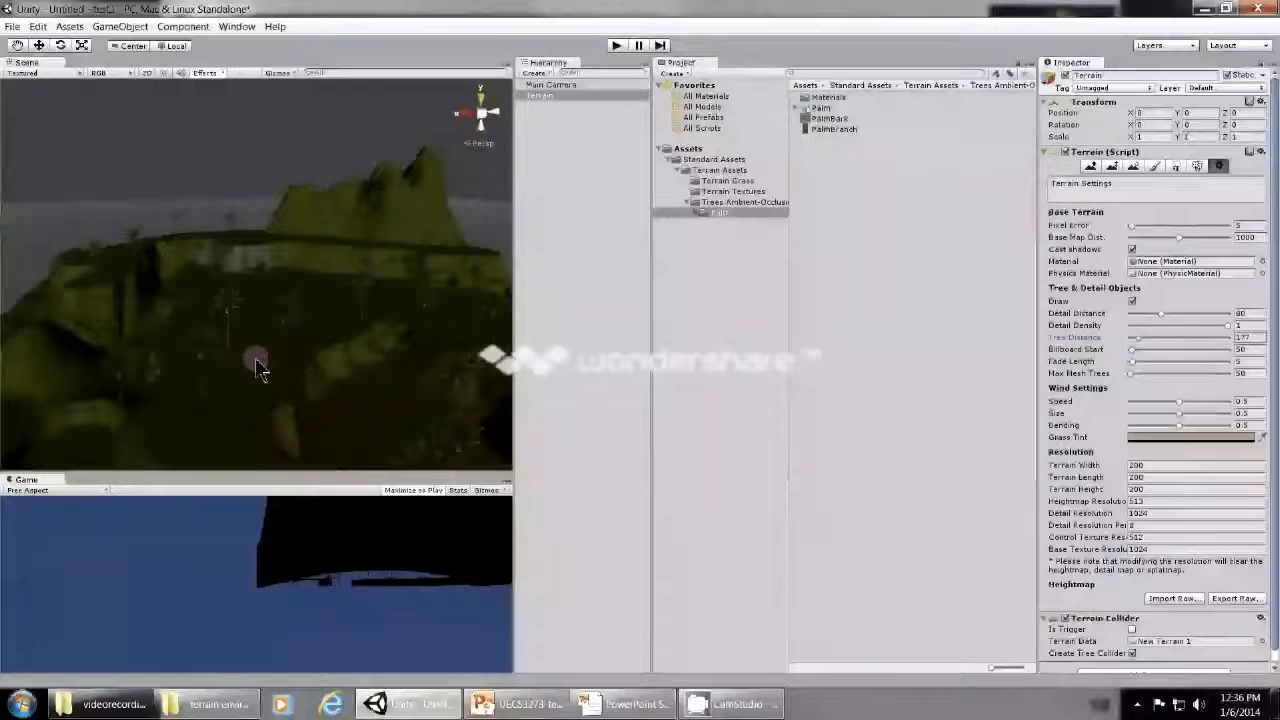
scroll(256, 368, "down", 4)
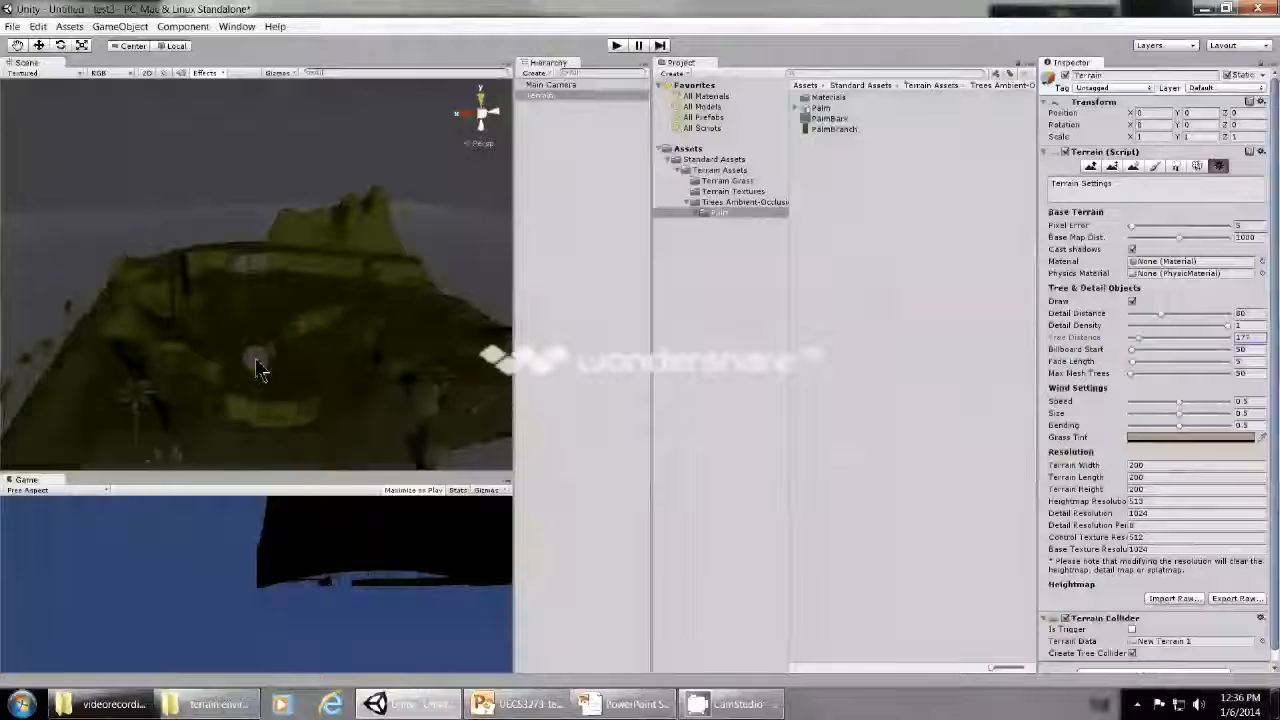
scroll(255, 360, "down", 2)
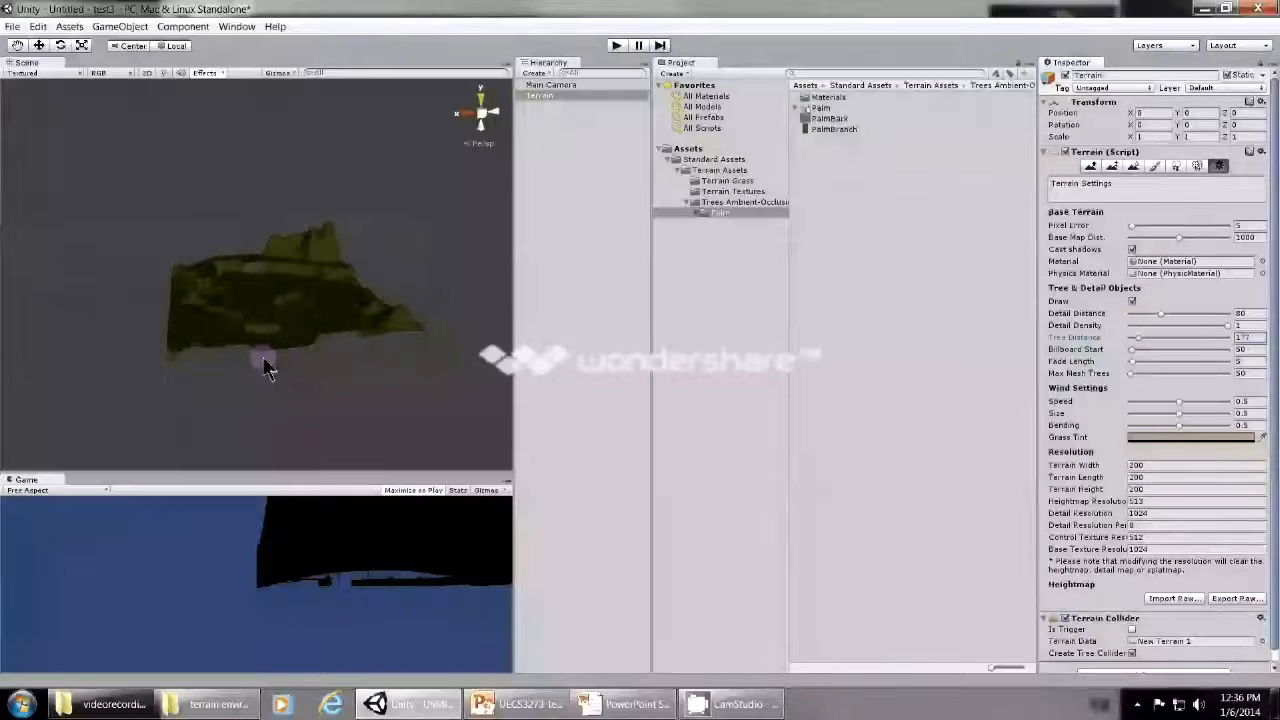
scroll(264, 362, "up", 5)
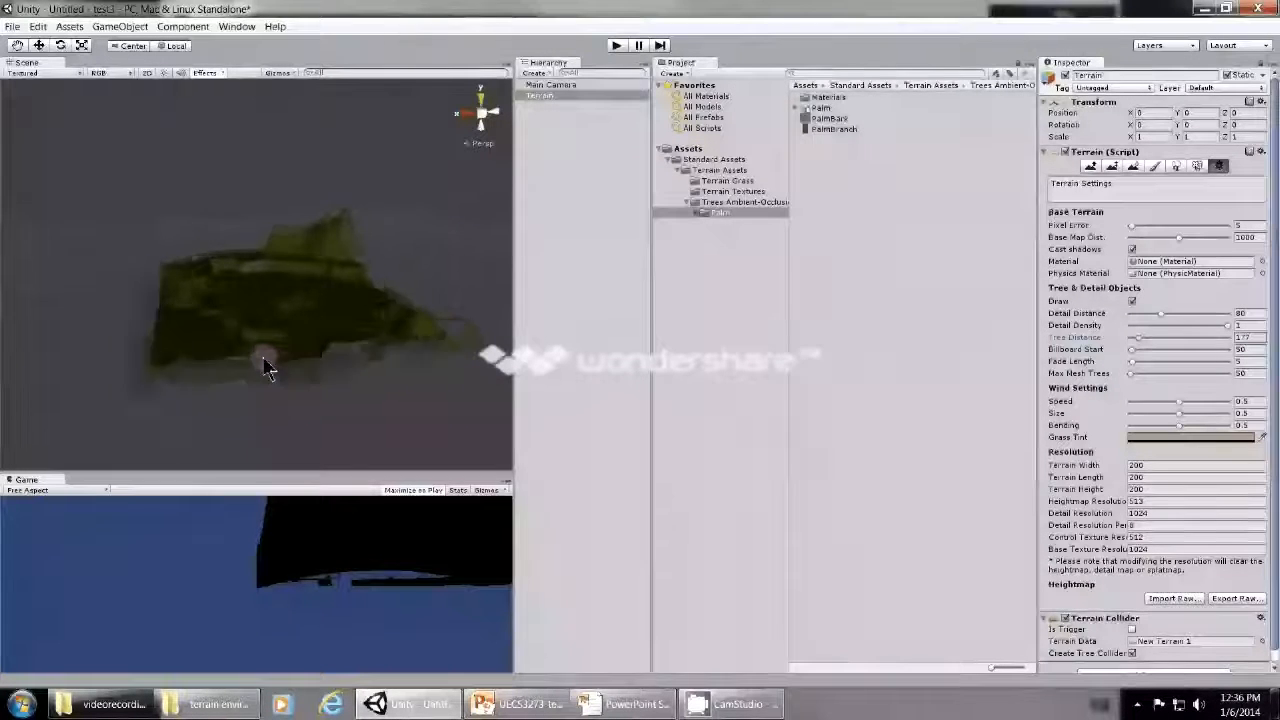
scroll(264, 366, "up", 3)
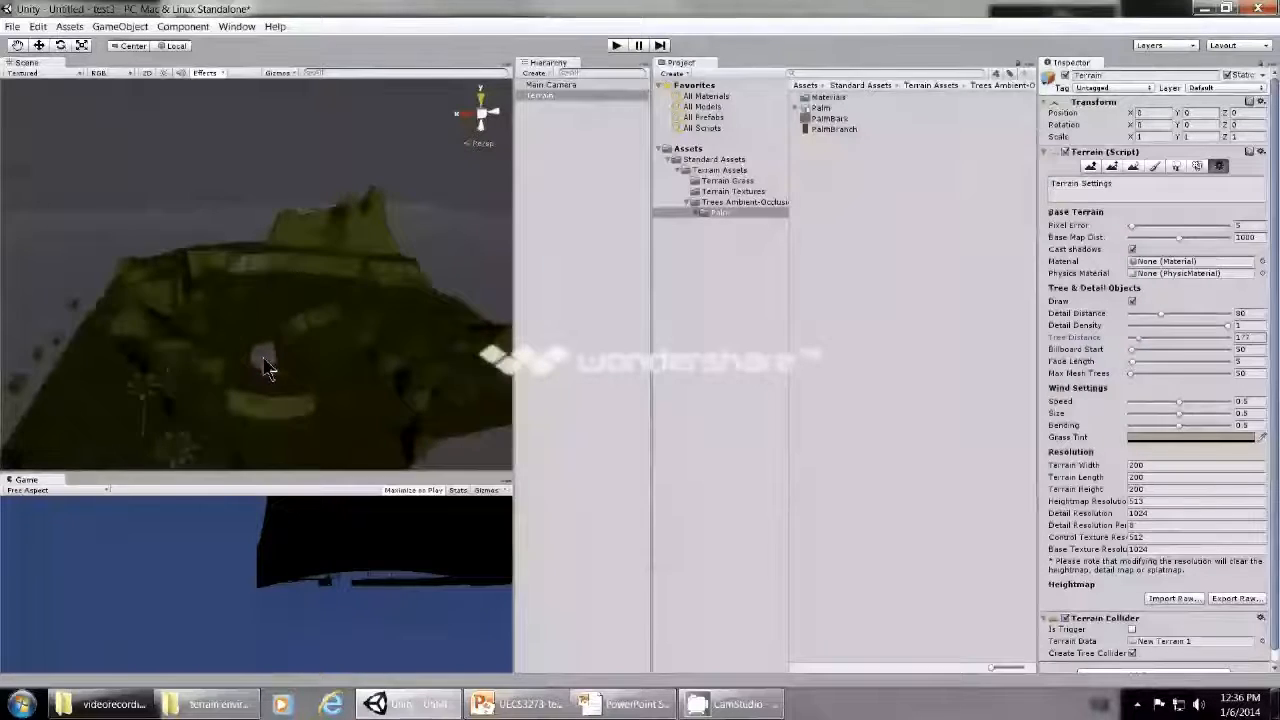
scroll(264, 366, "up", 2)
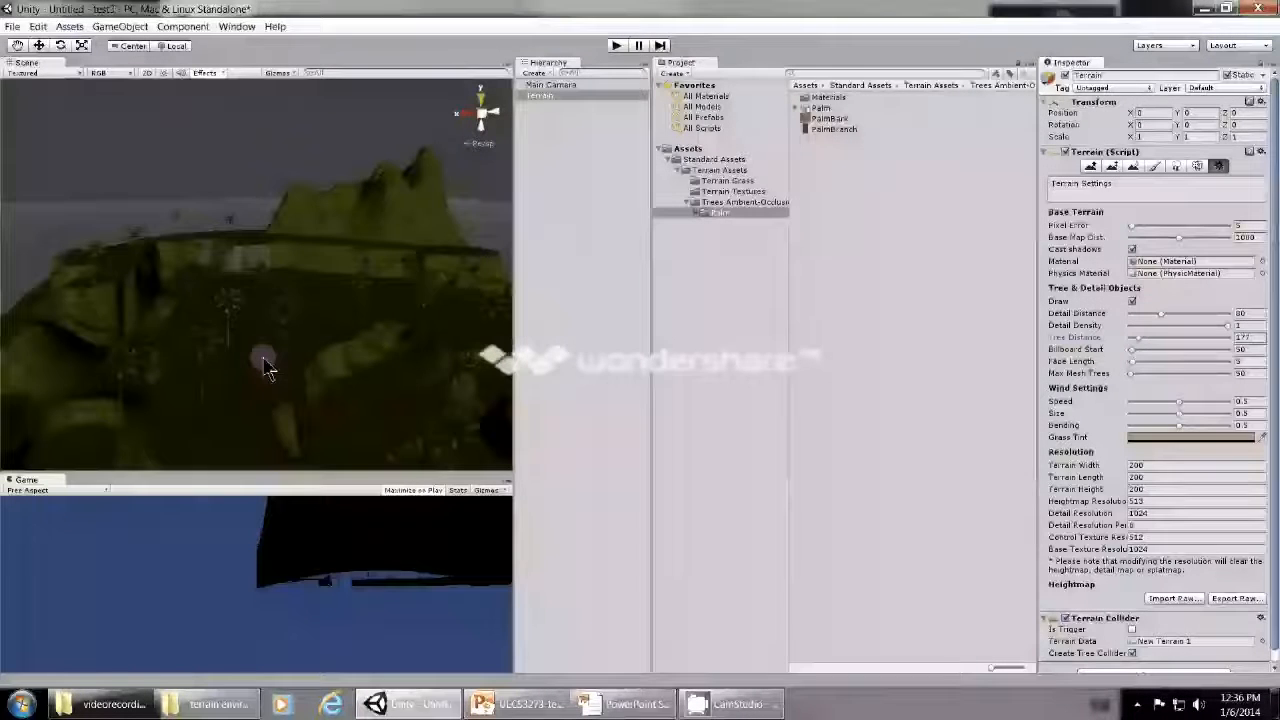
- Raise the terrain's Tree Distance to 1687 and check the palms in the scene
left_click_drag(1150, 339, 1211, 338)
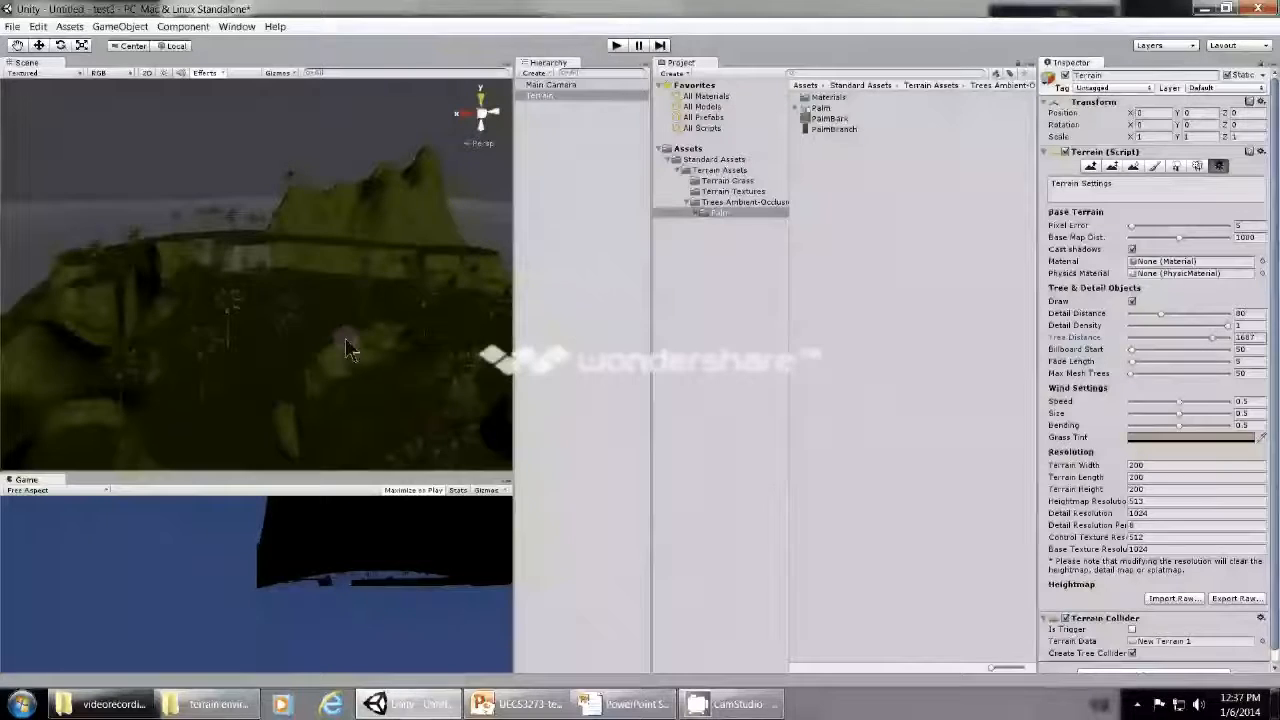
scroll(345, 349, "up", 3)
scroll(345, 349, "down", 3)
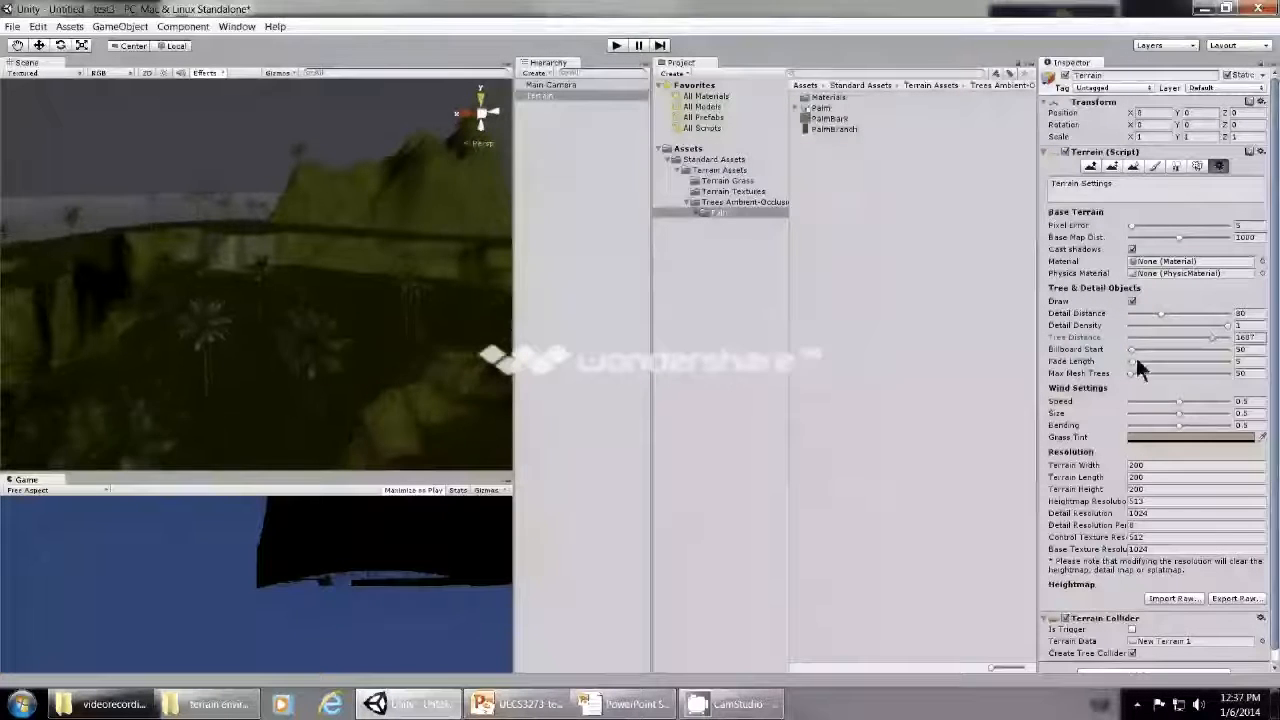
- Lower the terrain's Billboard Start to 5 and inspect a palm tree from a distance and close up
left_click_drag(1134, 356, 1127, 354)
scroll(363, 425, "up", 1)
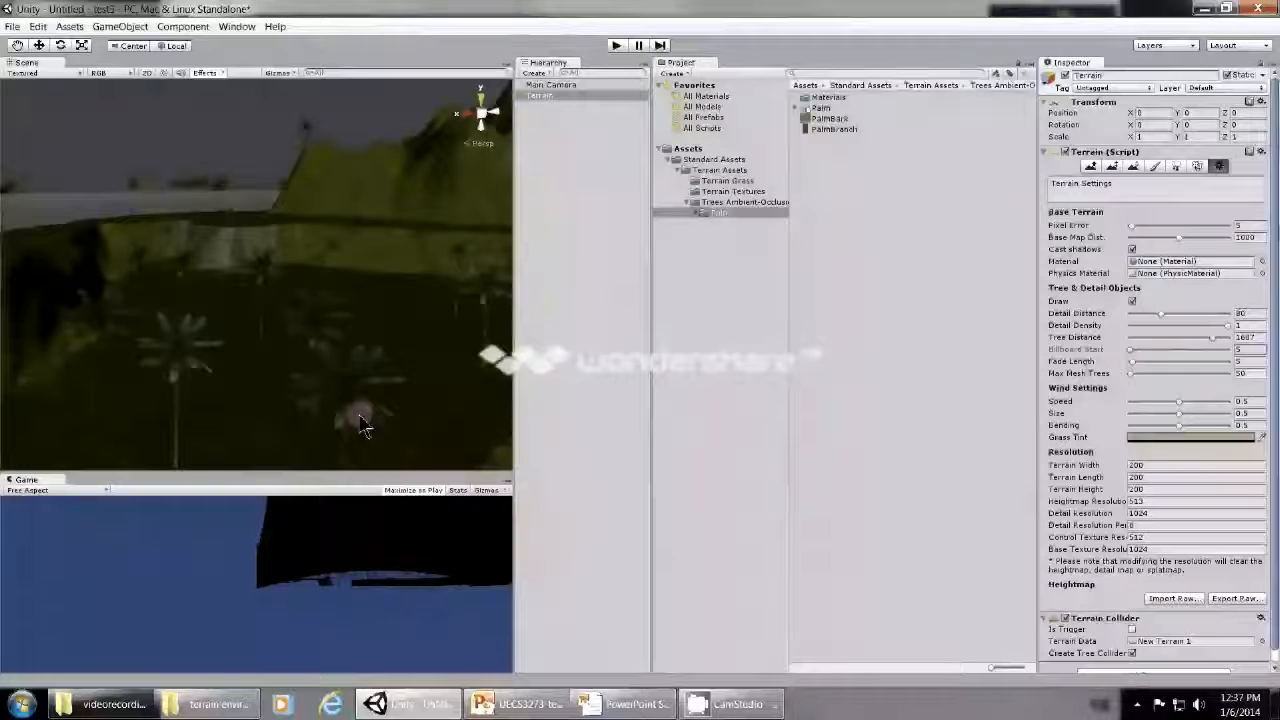
scroll(363, 425, "up", 1)
scroll(363, 425, "up", 1)
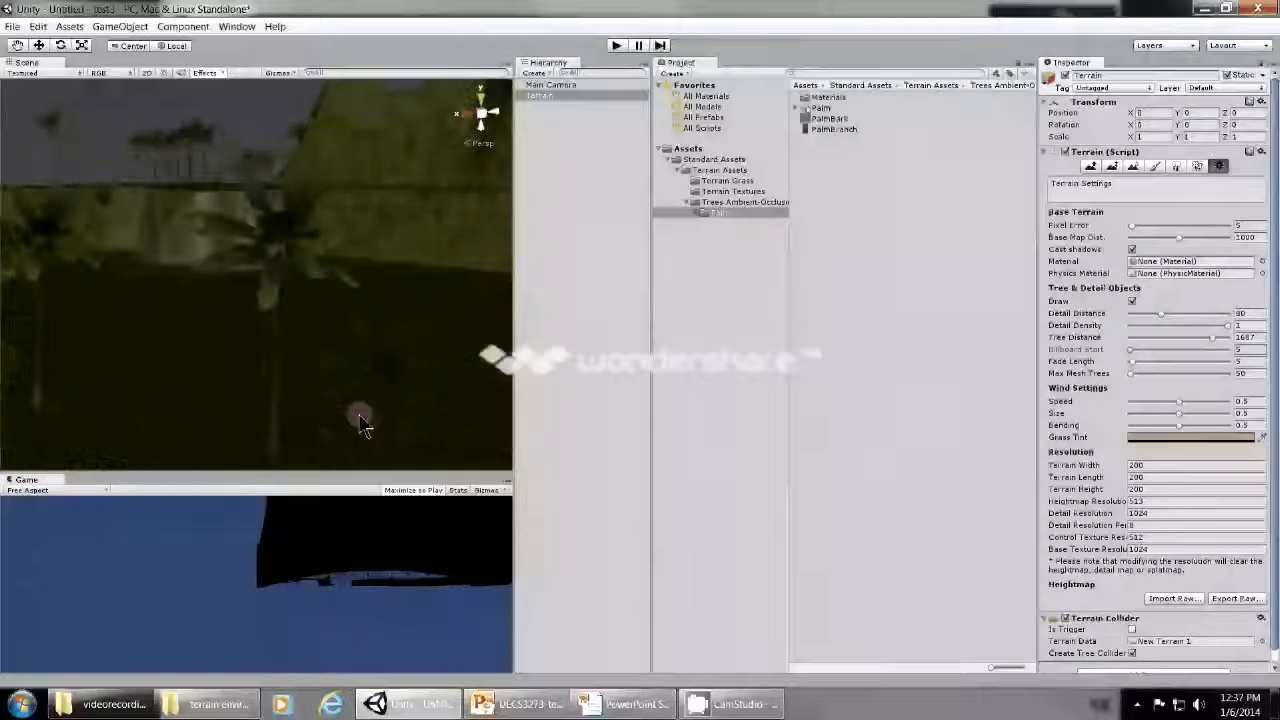
scroll(363, 425, "up", 1)
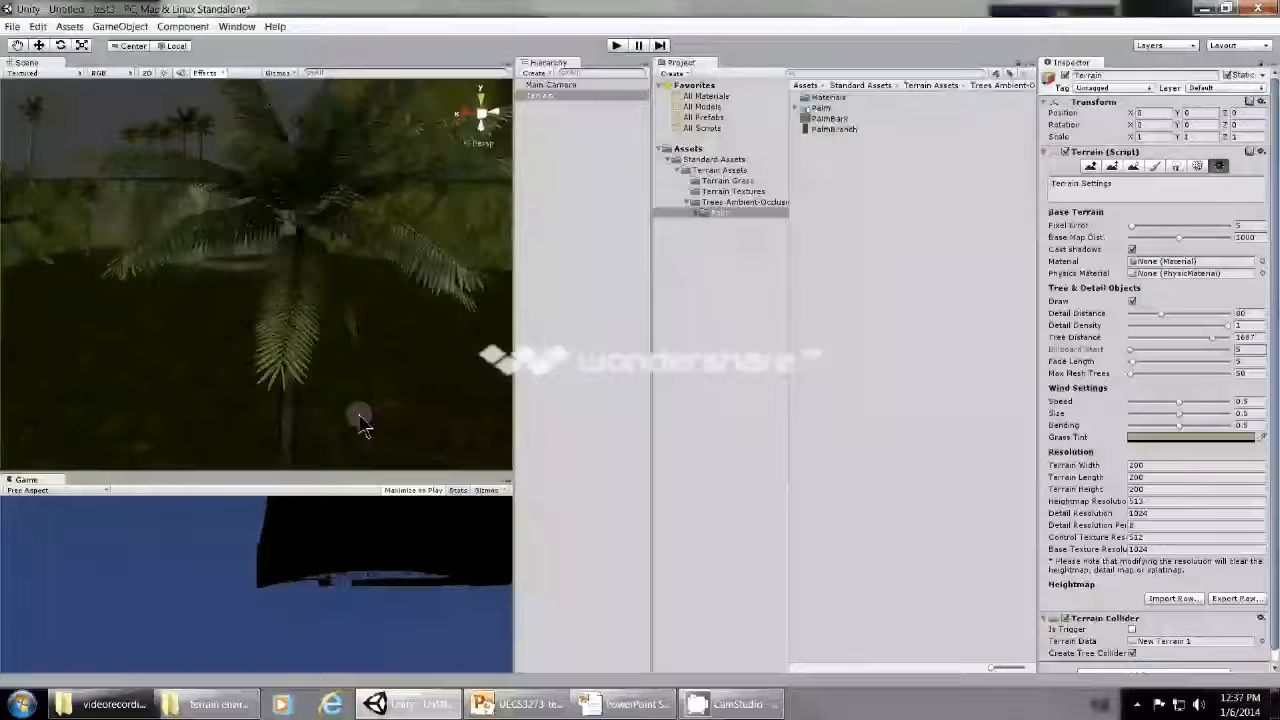
scroll(363, 425, "down", 2)
scroll(355, 366, "up", 1)
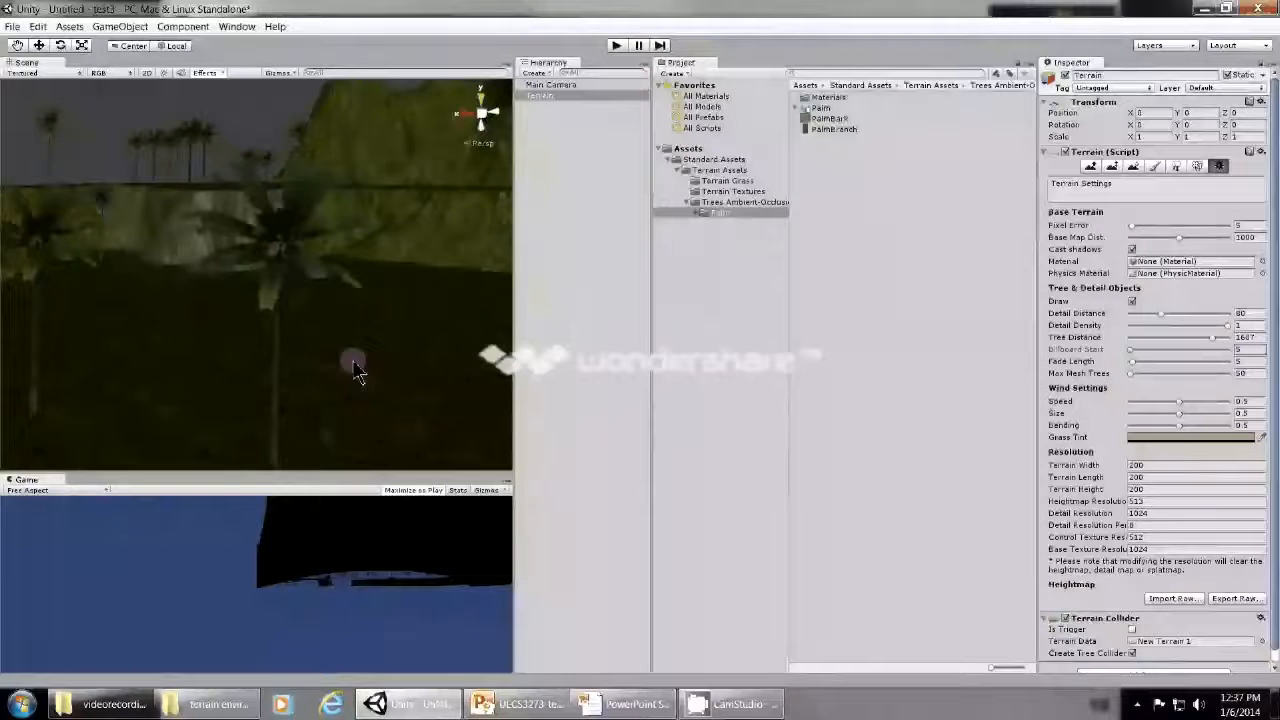
scroll(357, 372, "up", 2)
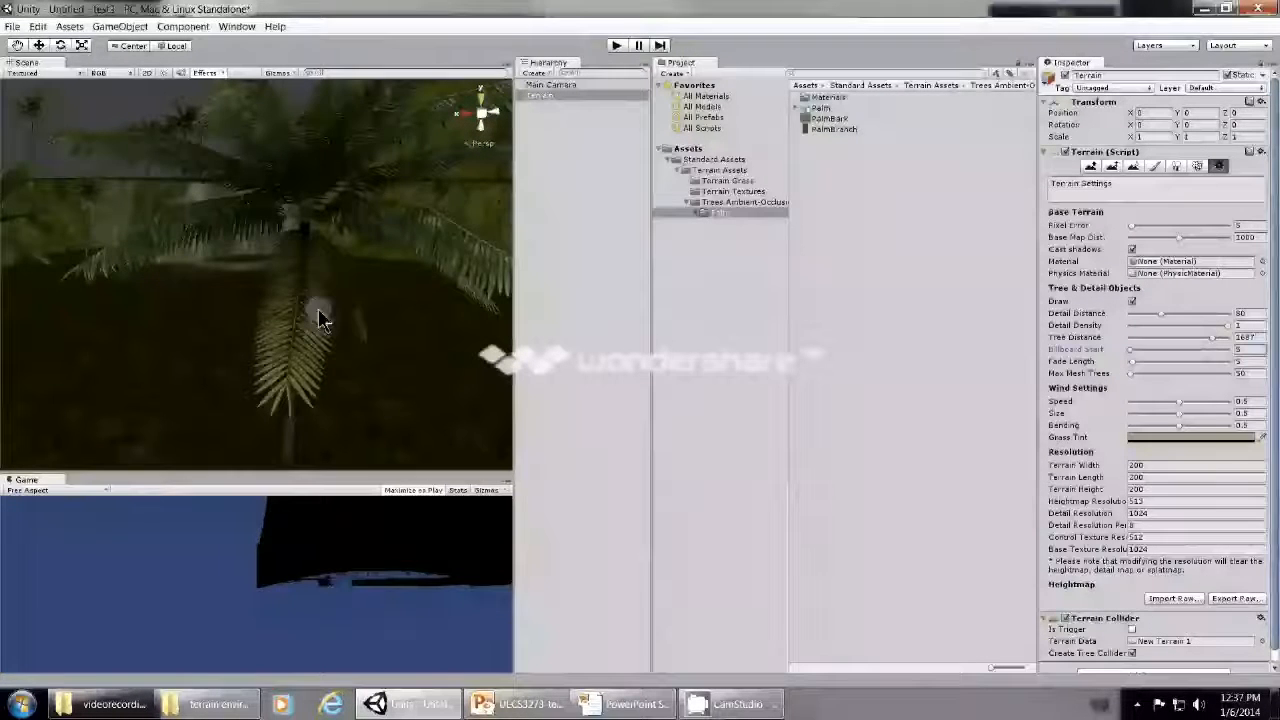
- Raise the terrain's Billboard Start to 344 and check the distant palms
scroll(323, 328, "down", 2)
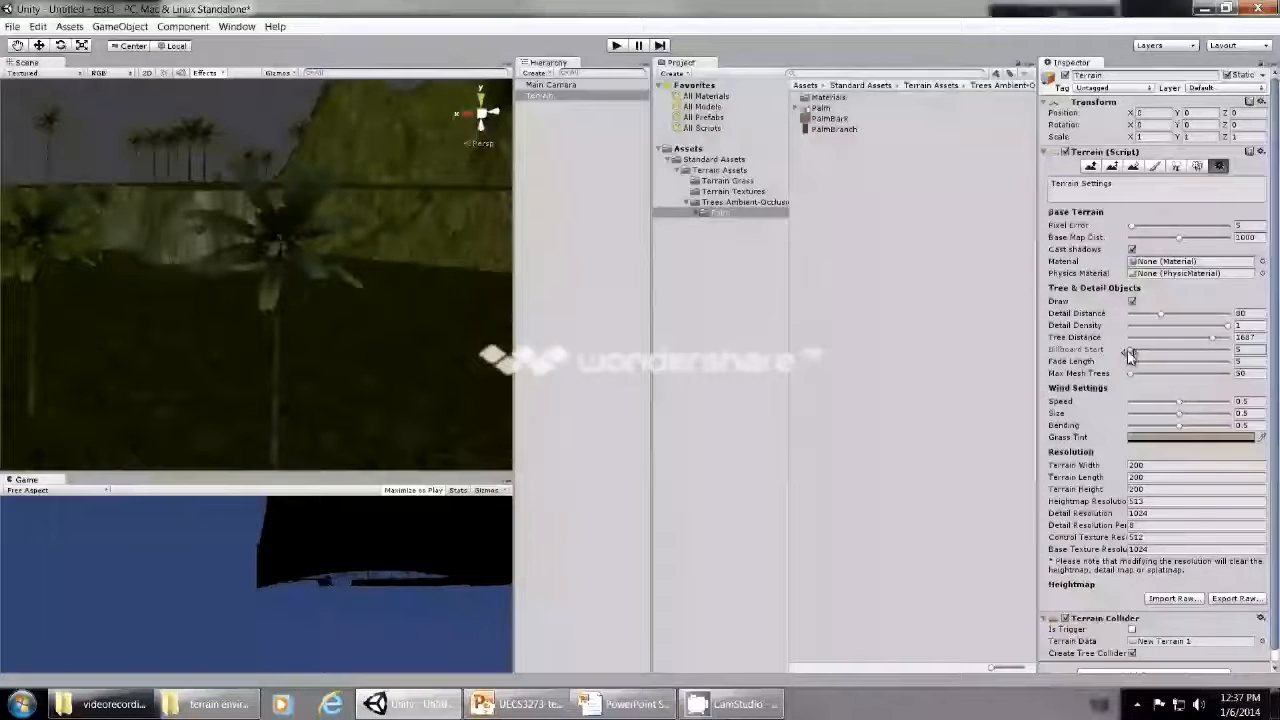
left_click_drag(1131, 355, 1149, 356)
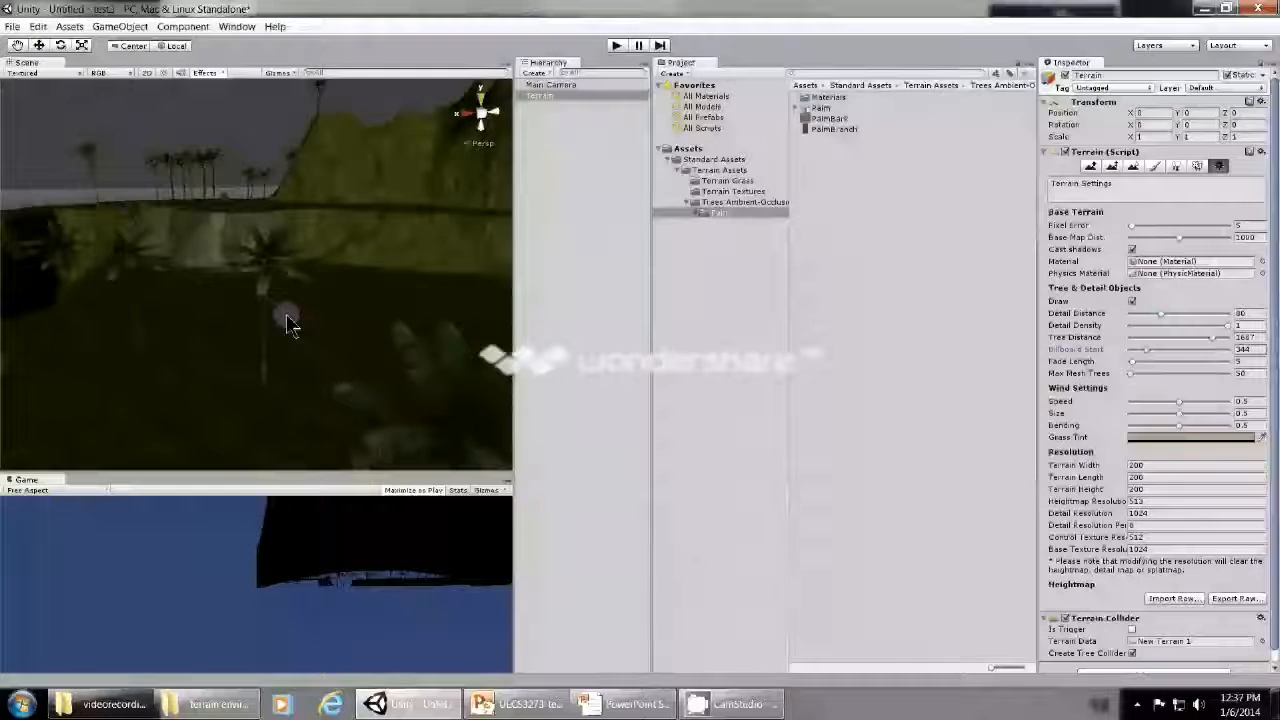
scroll(351, 349, "down", 4)
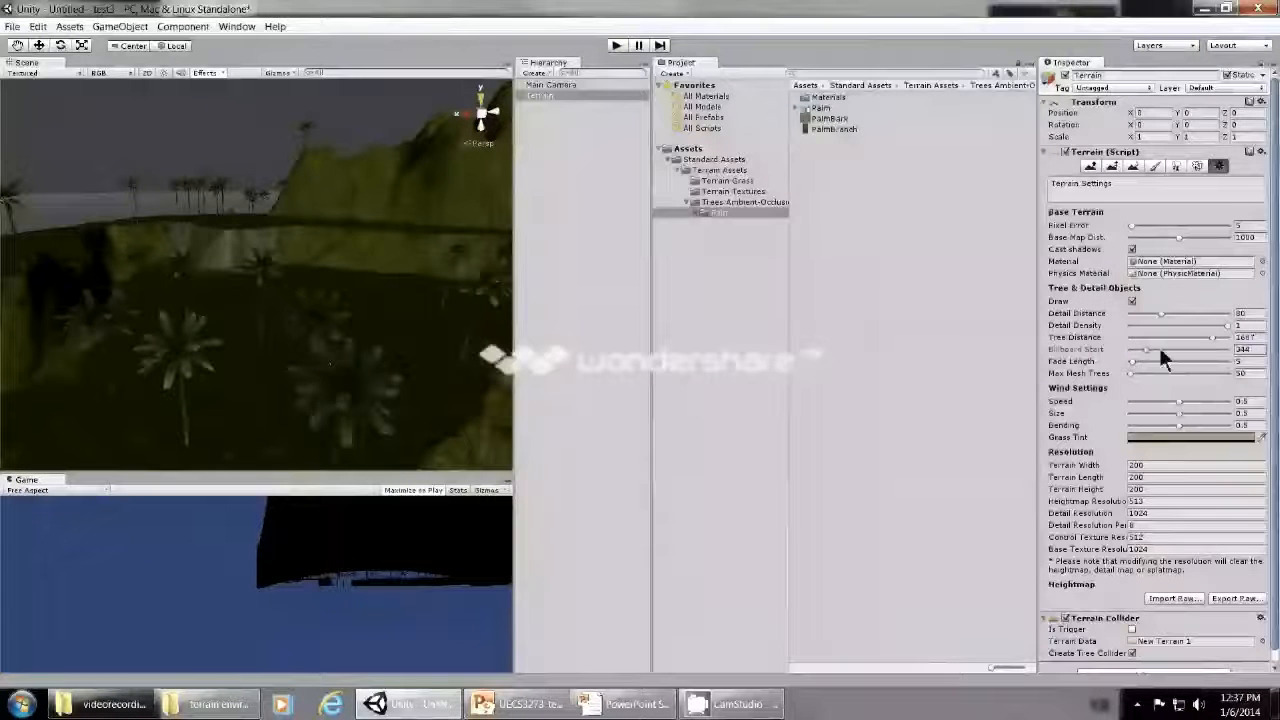
- Set the terrain's Billboard Start back to 5 and inspect the palms from different distances and angles
mouse_move(1146, 350)
left_mouse_down()
mouse_move(1128, 357)
mouse_move(1146, 365)
mouse_move(1131, 365)
left_mouse_up()
scroll(240, 350, "up", 3)
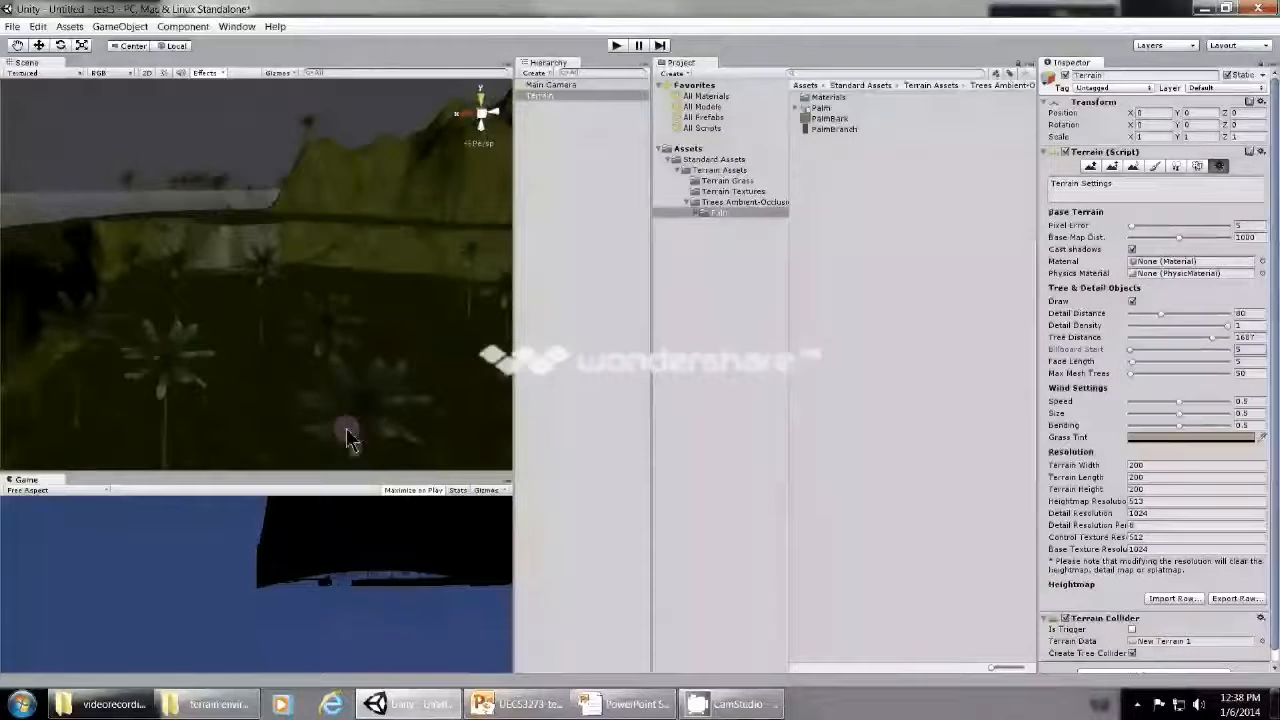
scroll(347, 440, "up", 2)
scroll(347, 440, "up", 2)
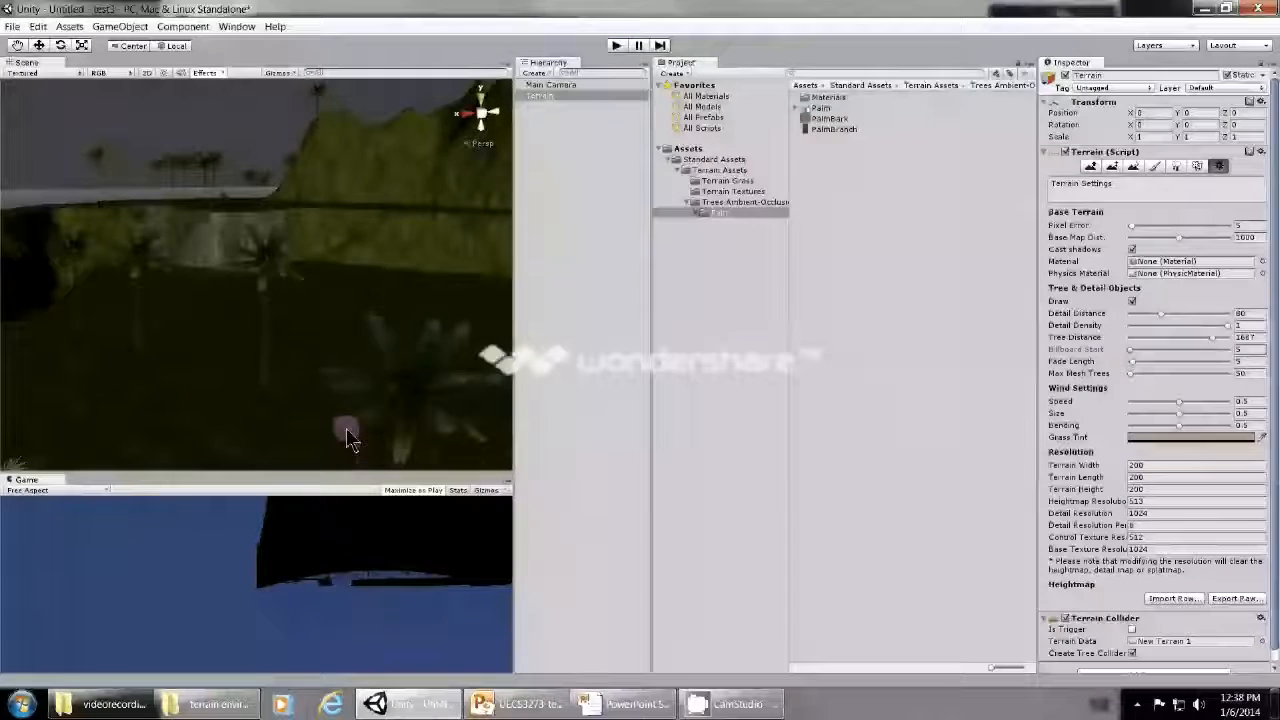
scroll(347, 440, "up", 1)
scroll(347, 440, "up", 1)
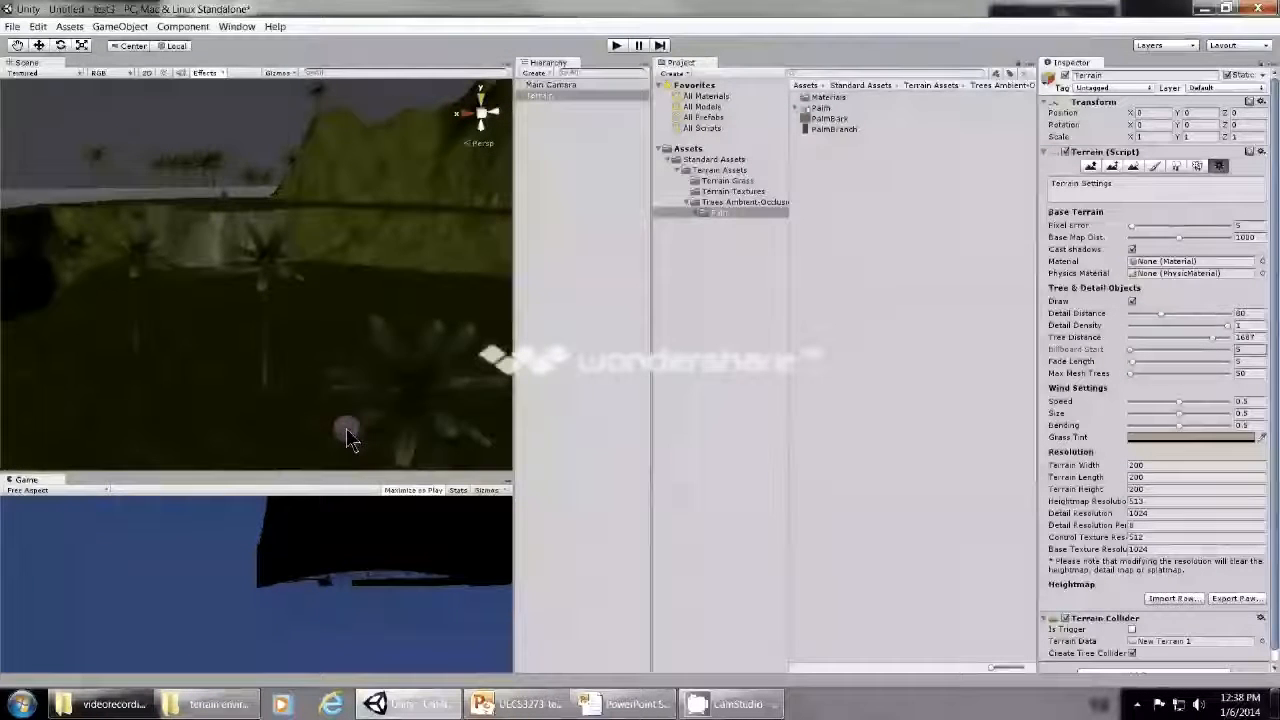
scroll(347, 440, "up", 3)
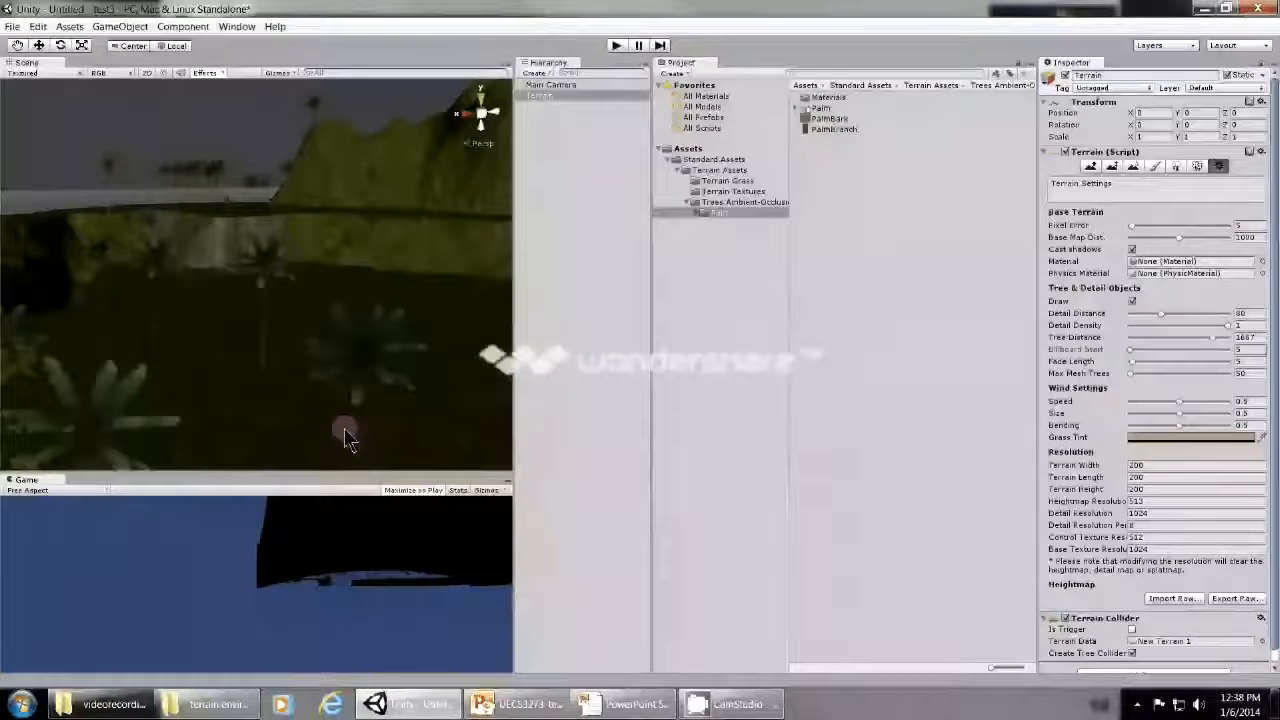
scroll(347, 440, "up", 2)
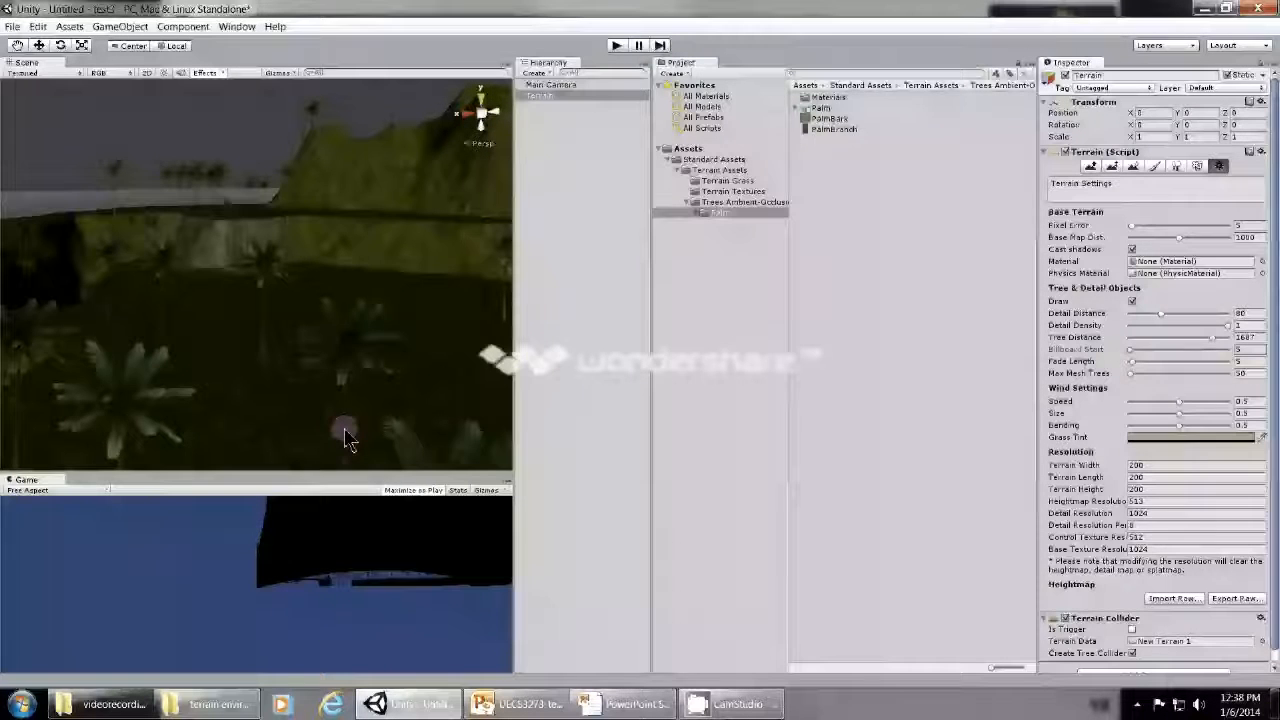
key("alt")
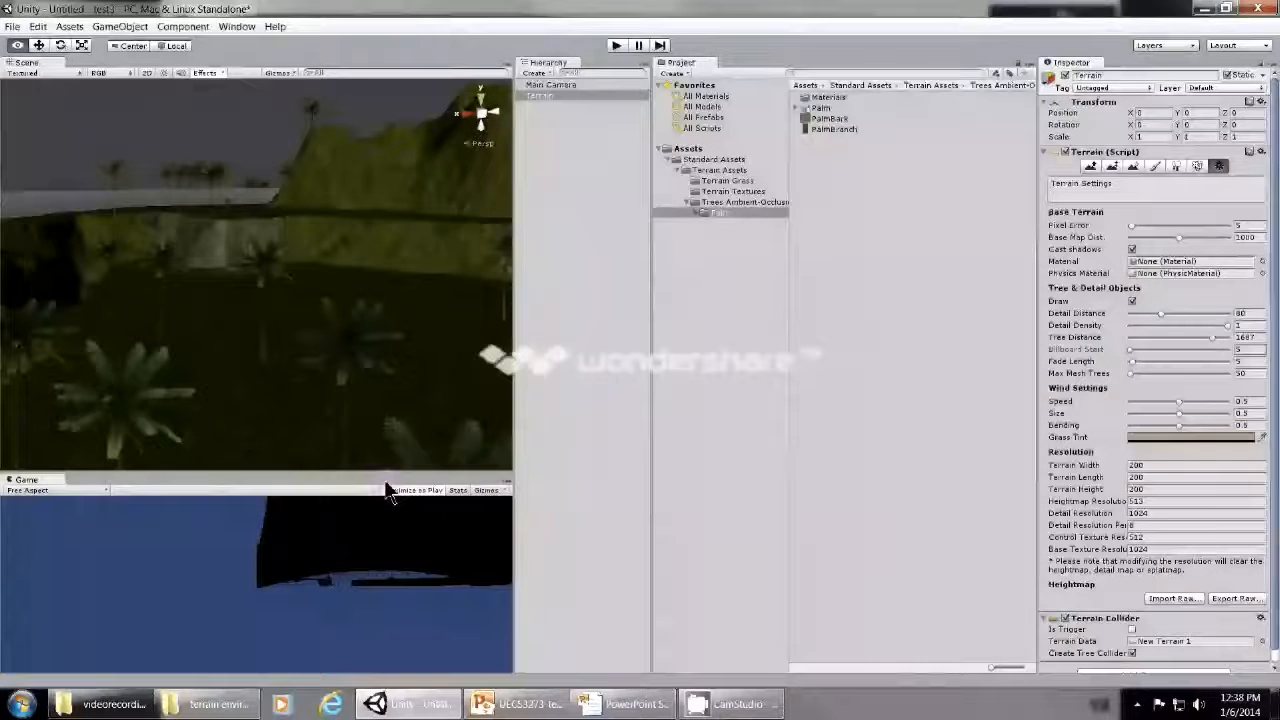
left_click_drag(371, 406, 320, 410, "alt")
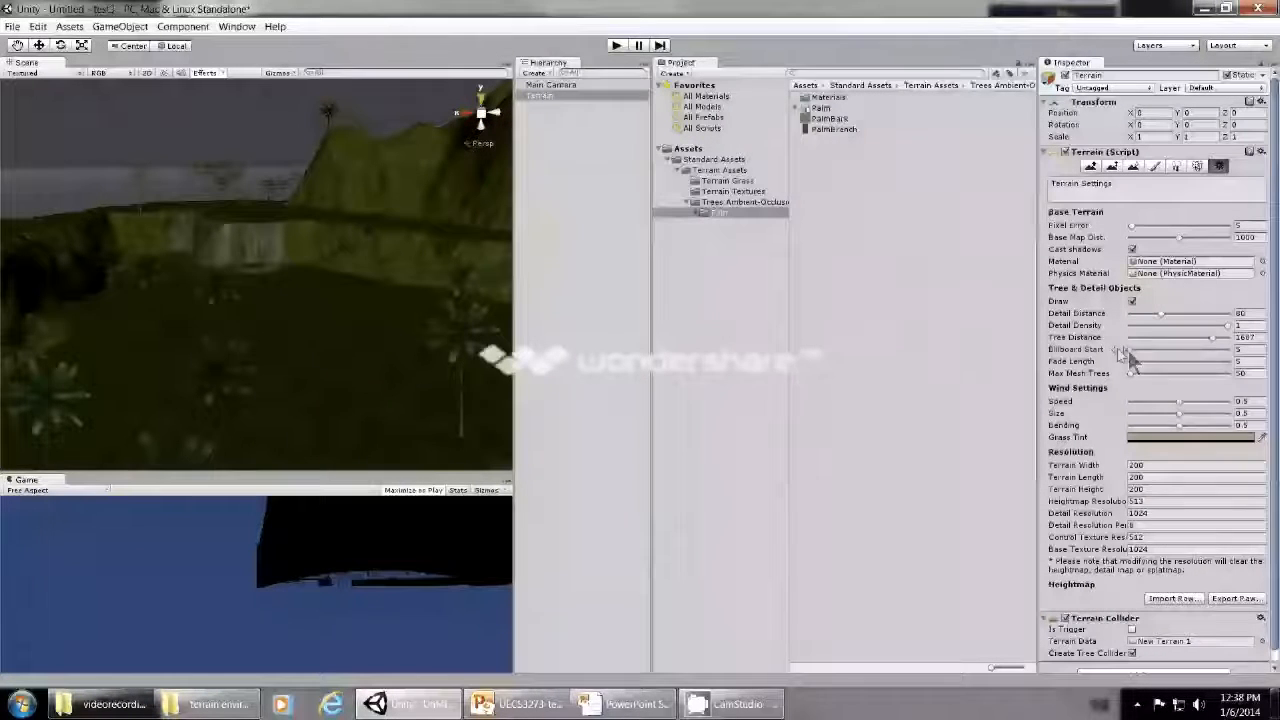
- Set the terrain's Billboard Start to 1104, check the palms from another angle, and switch to the PowerPoint slide on billboards
left_click_drag(1130, 352, 1180, 352)
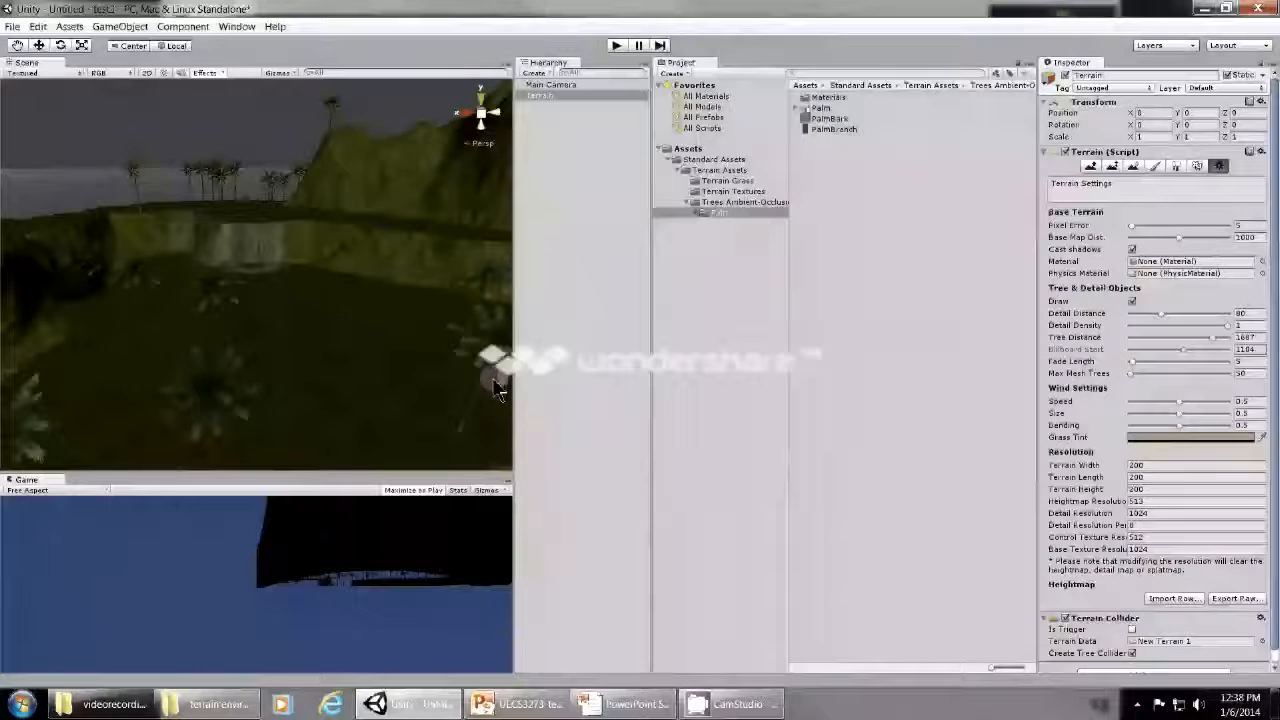
left_click_drag(349, 403, 228, 381, "alt")
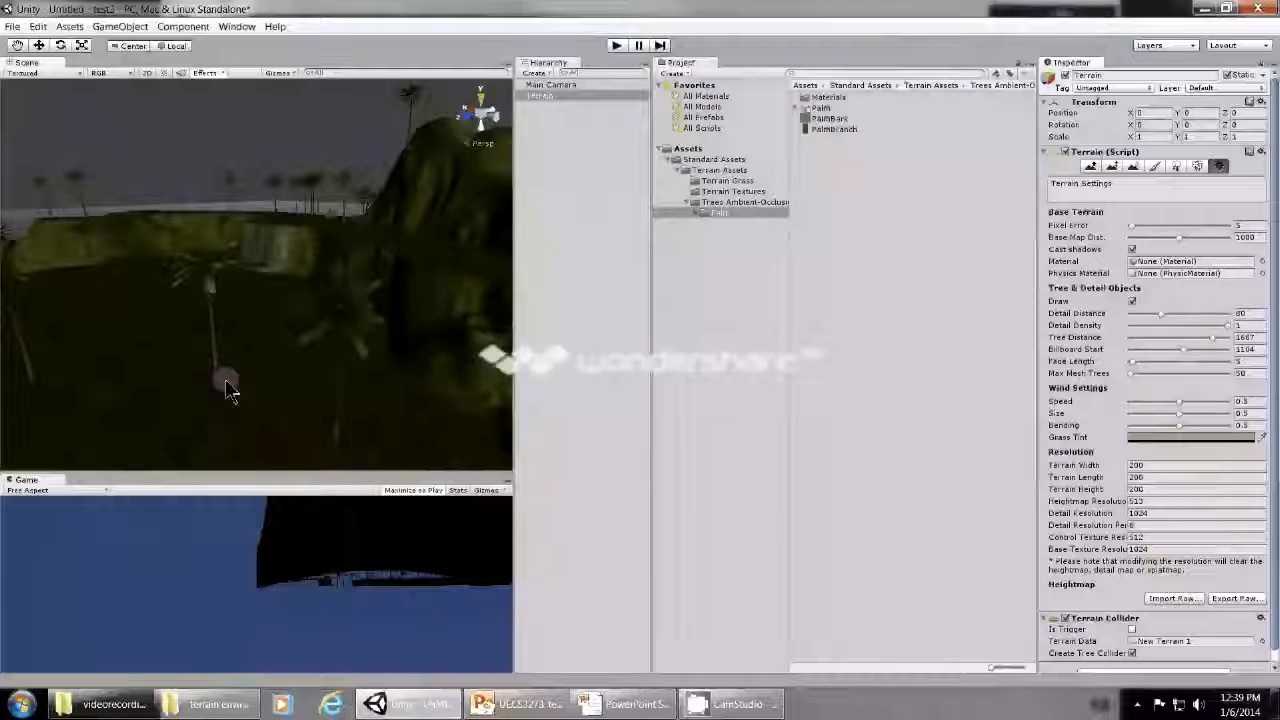
key("alt+Tab")
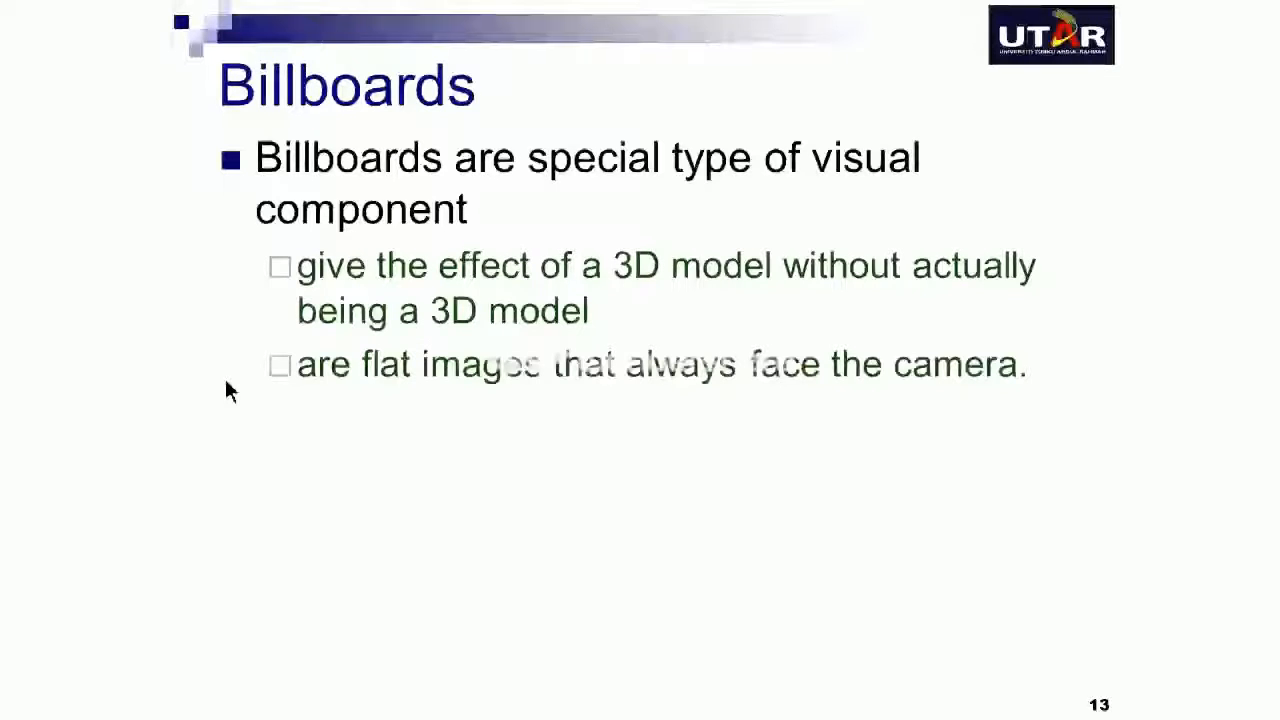
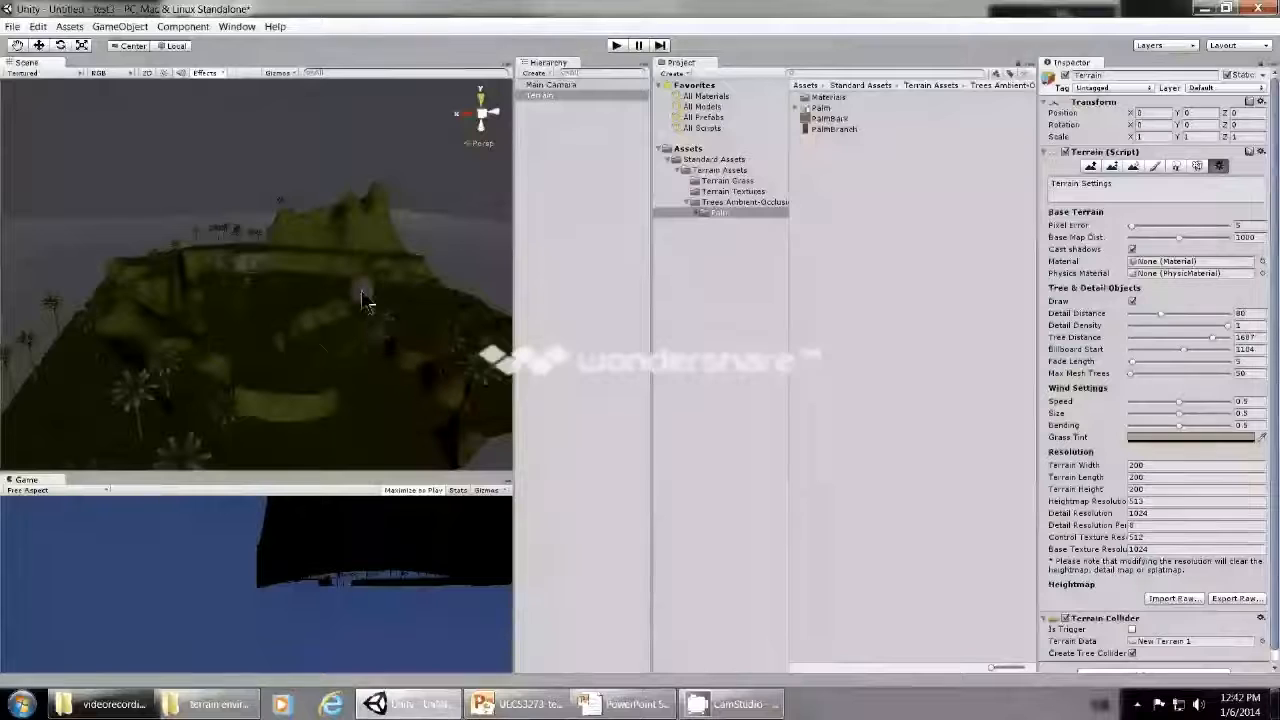
- Import the complete Skyboxes package into the project
left_click(70, 27)
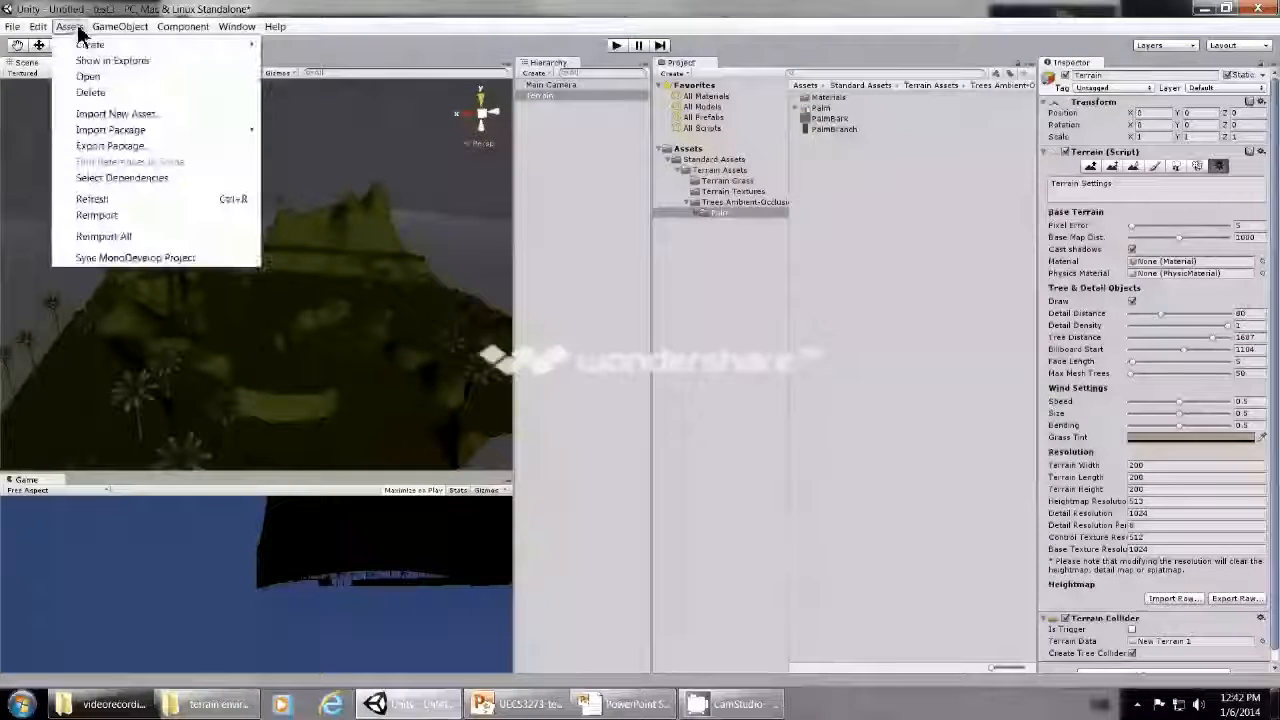
mouse_move(105, 129)
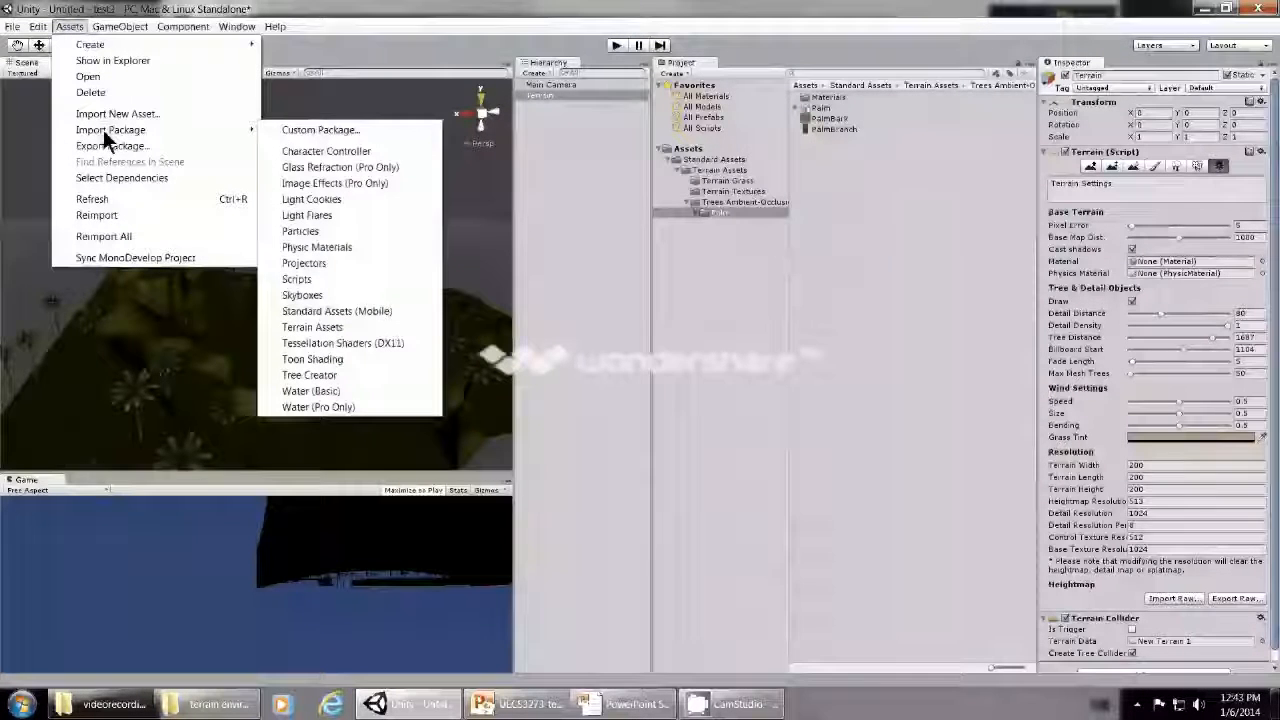
left_click(302, 295)
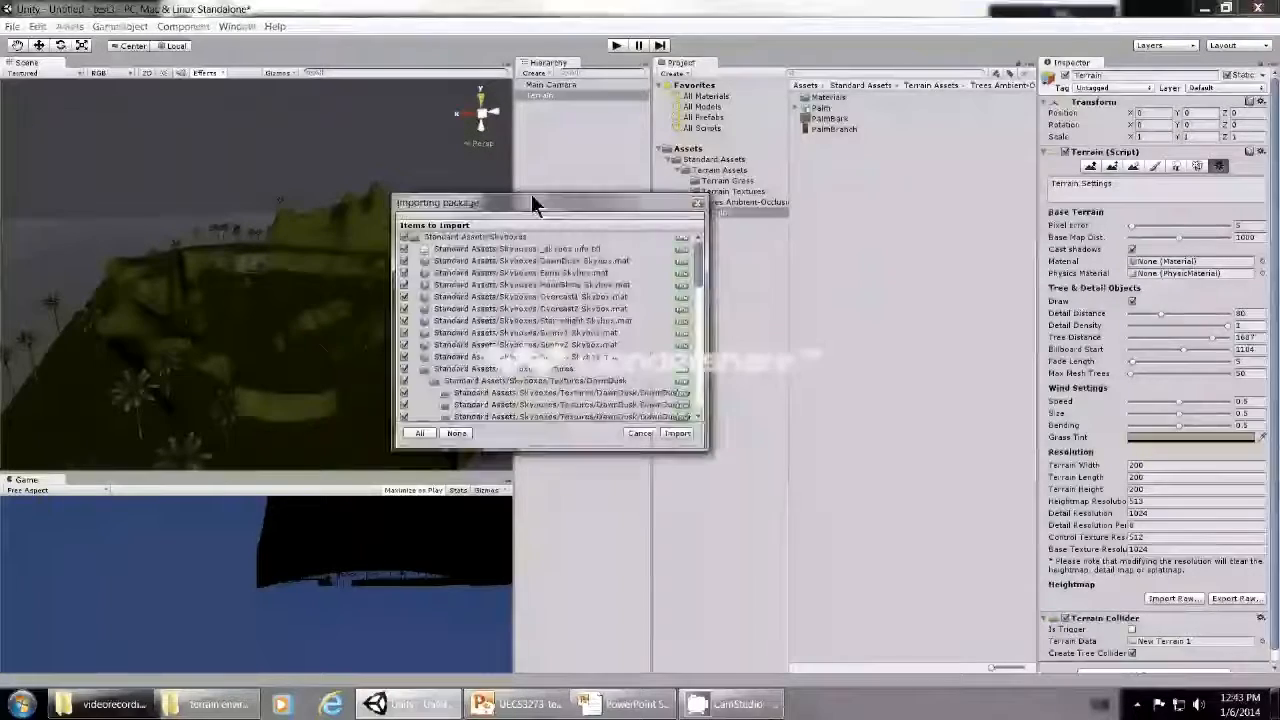
left_click_drag(531, 193, 548, 208)
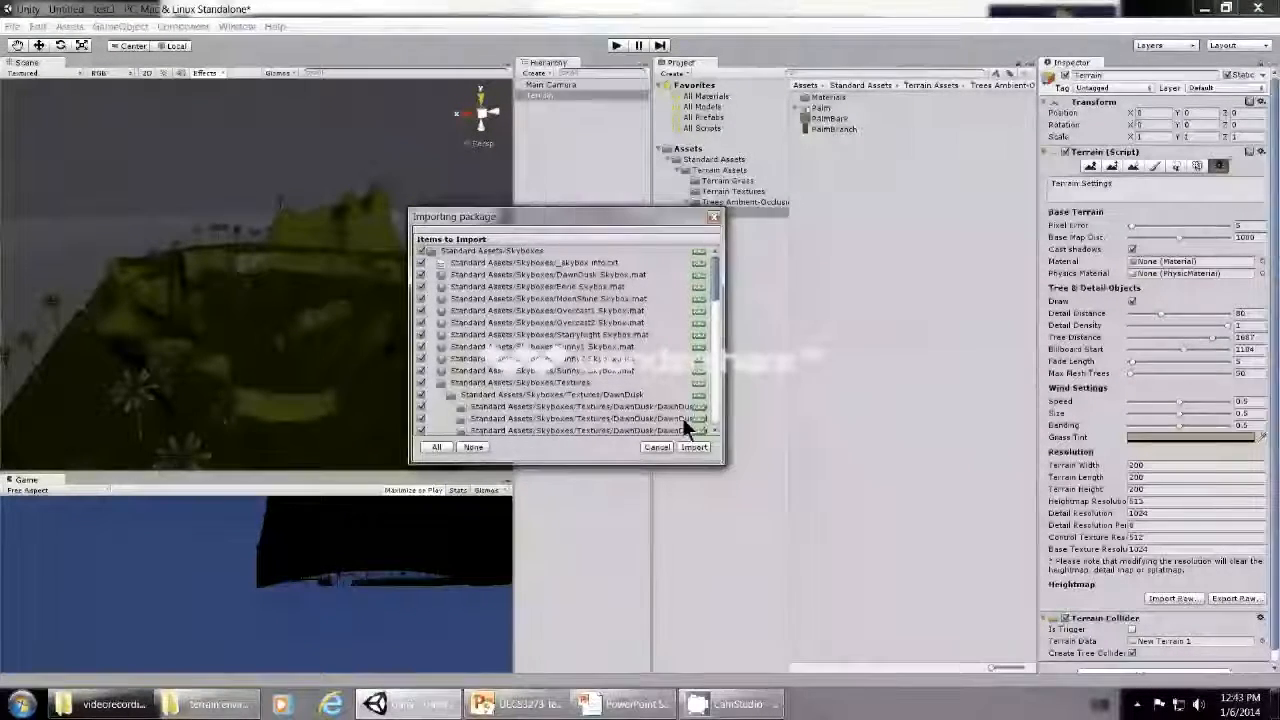
left_click(693, 447)
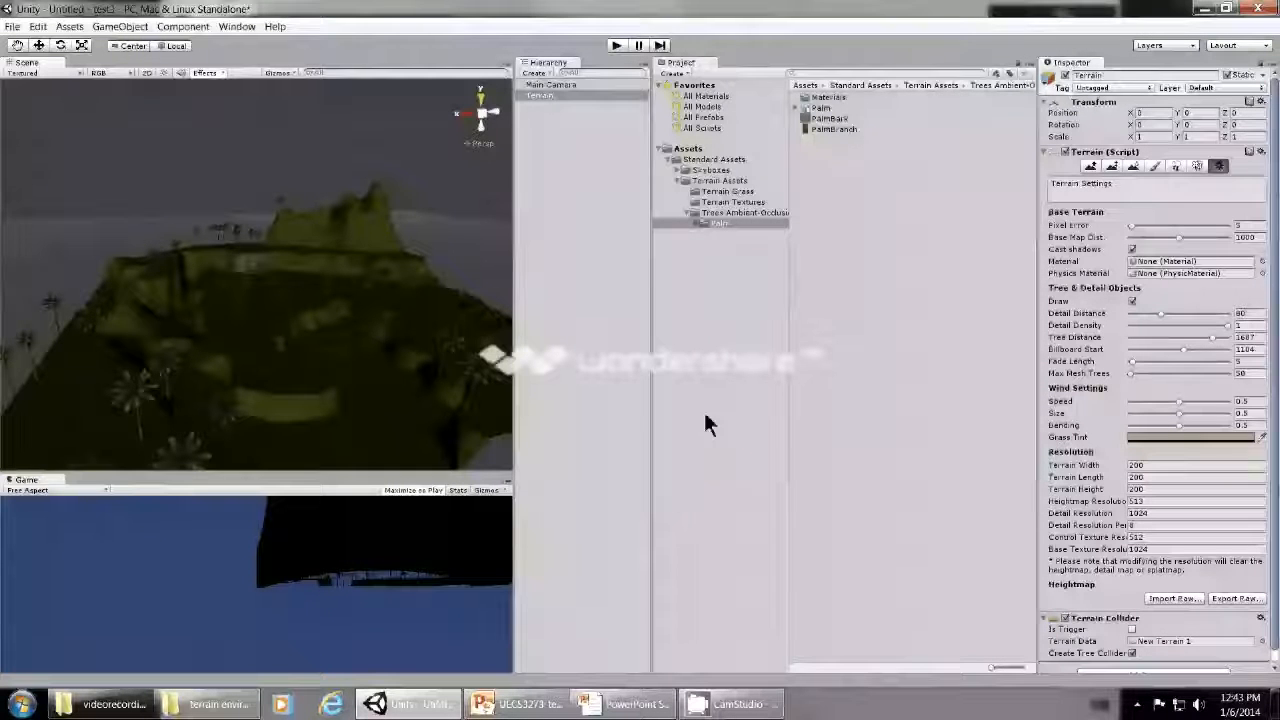
- Open the DawnDusk folder inside the Skyboxes textures and enlarge the asset thumbnails
left_click(674, 170)
left_click(698, 181)
left_click(712, 182)
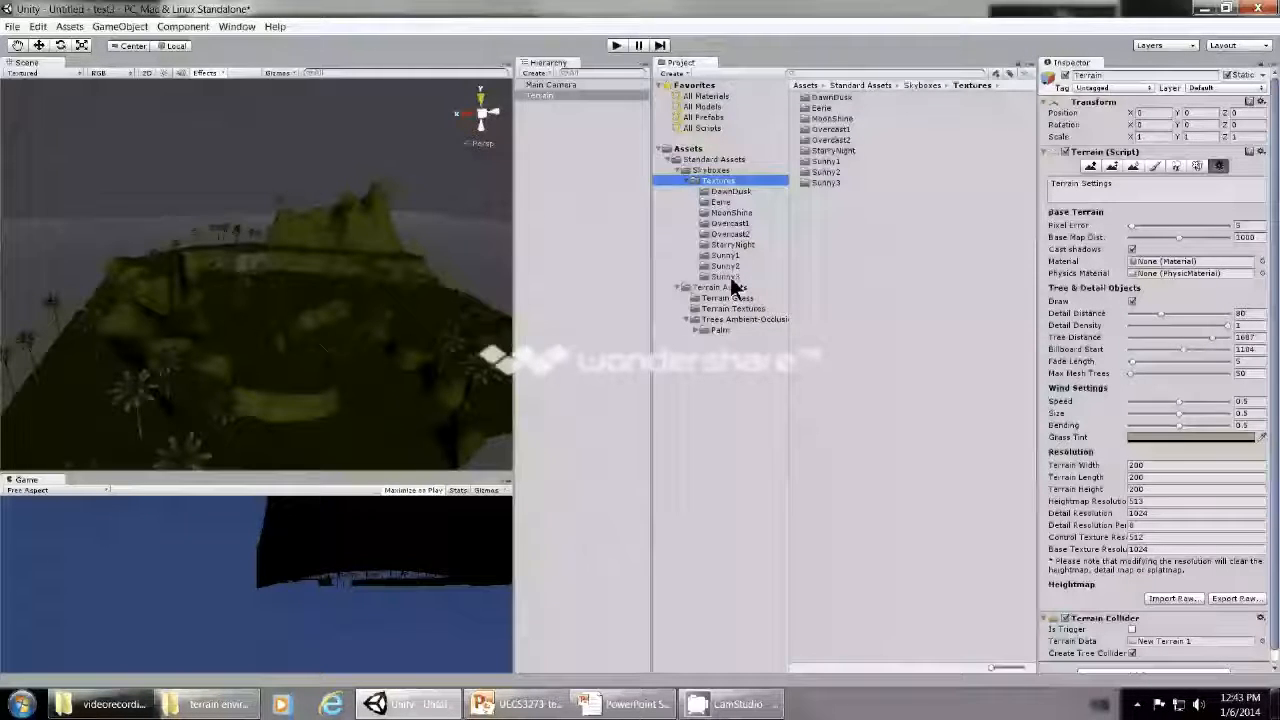
left_click(733, 193)
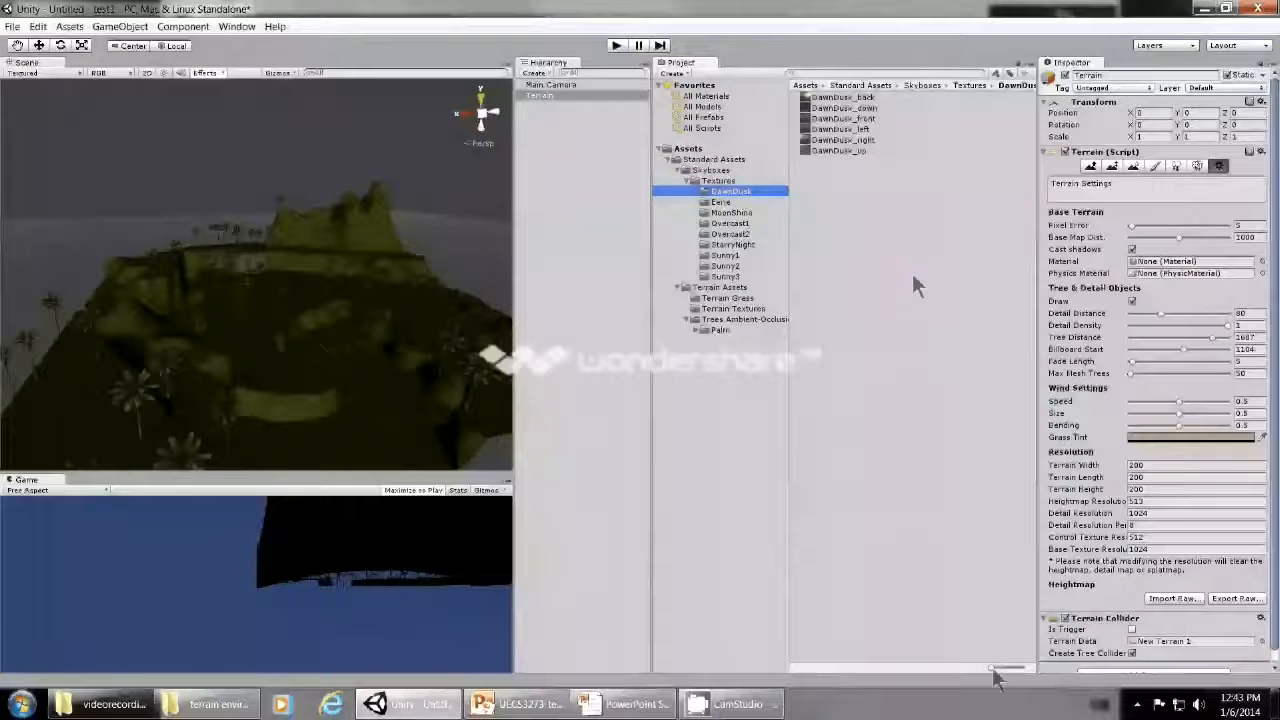
left_click_drag(998, 668, 1014, 671)
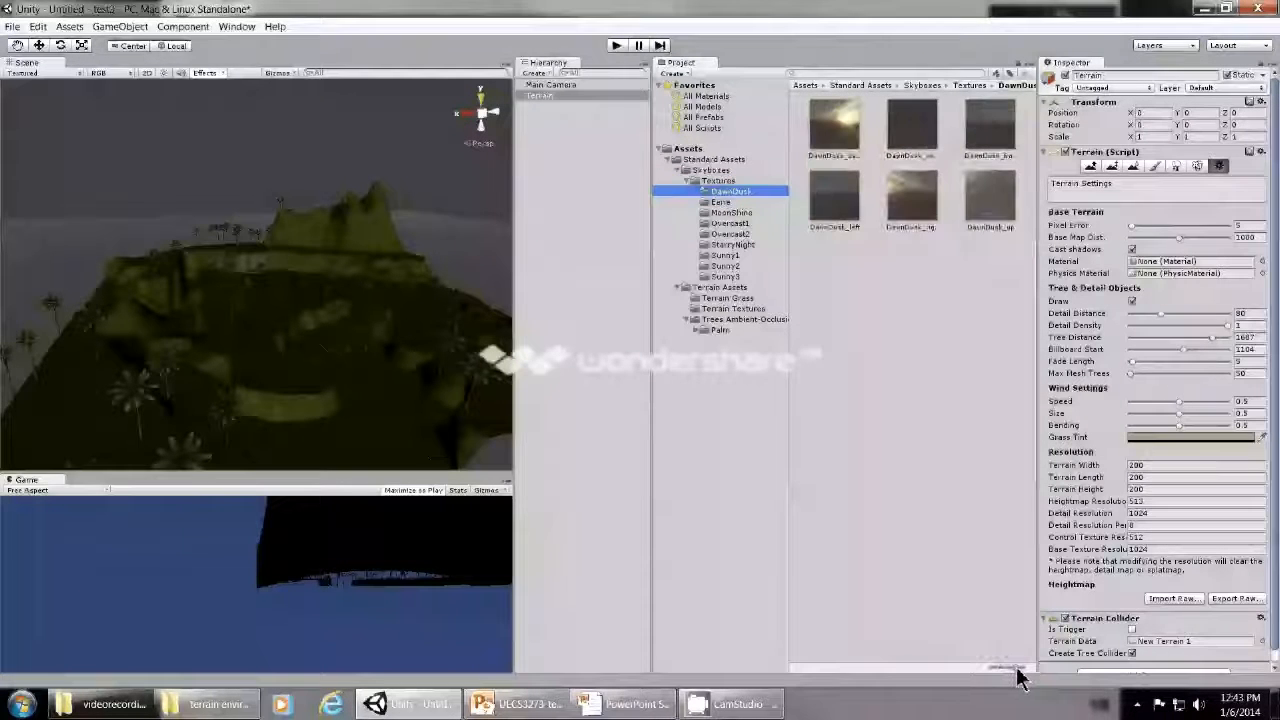
- Preview the individual DawnDusk skybox textures, including the back, front, left, right and up images
left_click(836, 150)
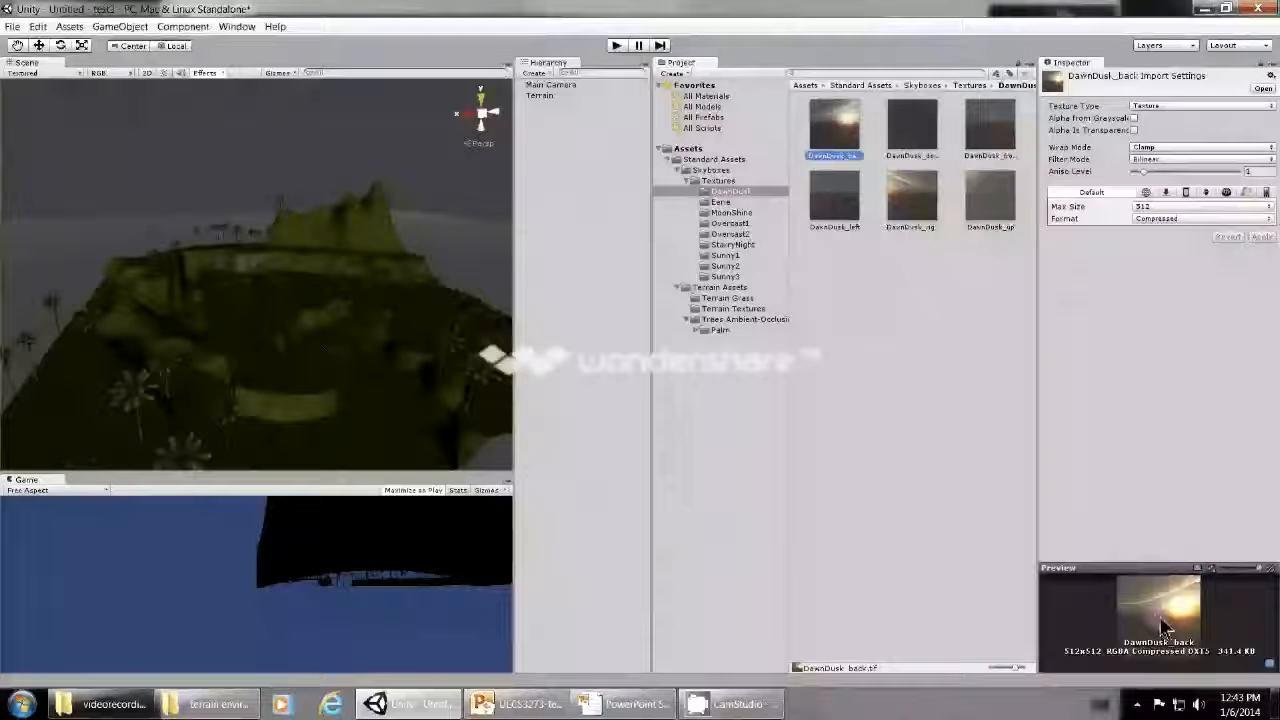
left_click(936, 127)
key("Right")
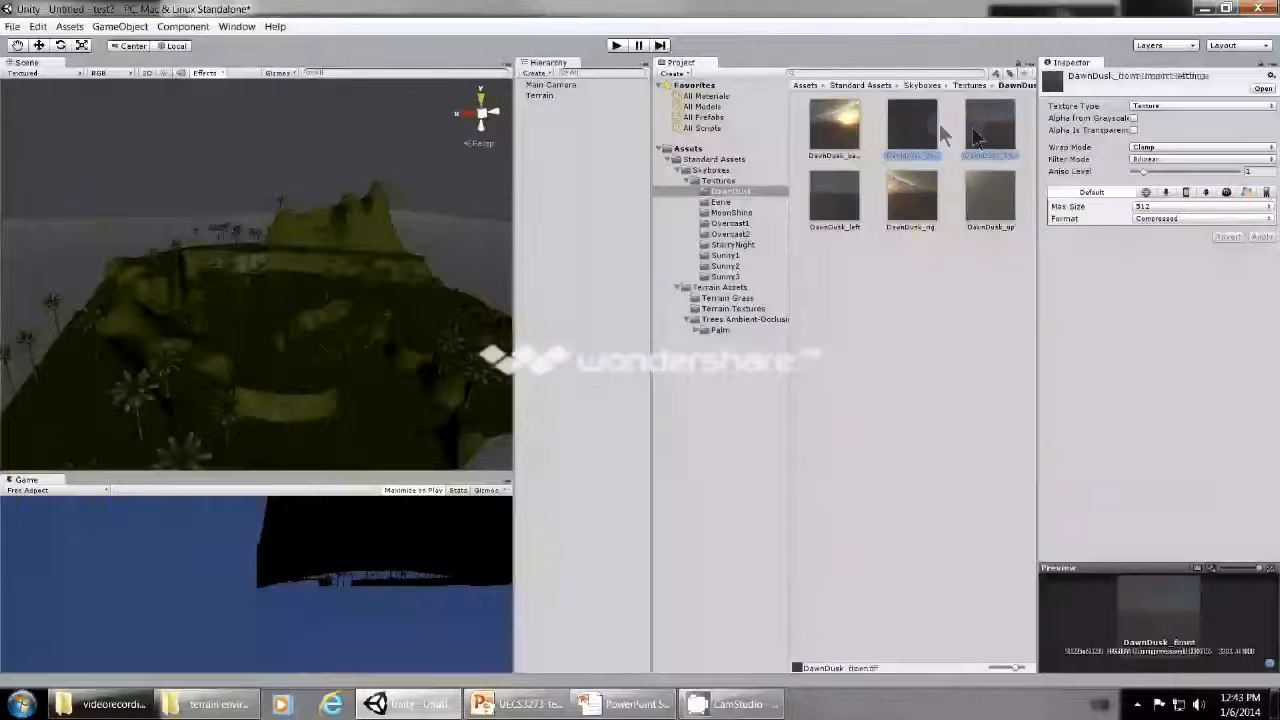
left_click(836, 198)
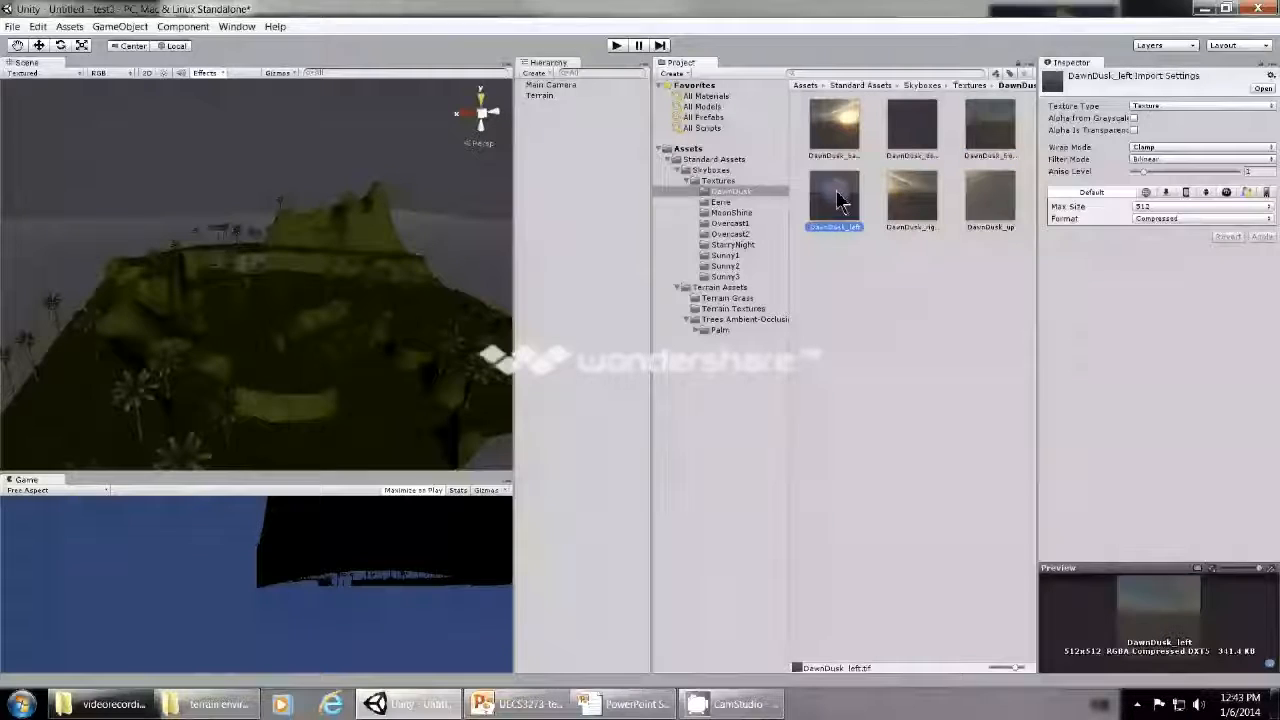
left_click(911, 200)
left_click(985, 203)
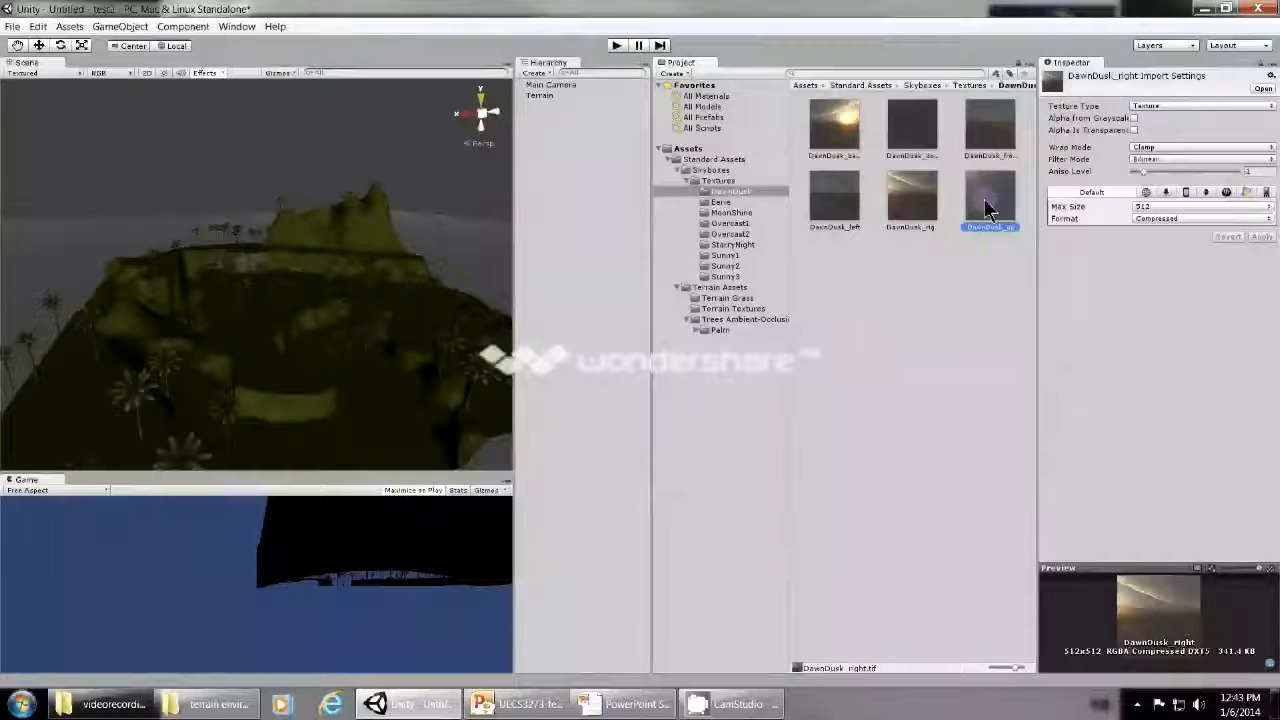
- Look through the MoonShine textures and preview the Overcast1 down, front, up, right and left images
left_click(738, 213)
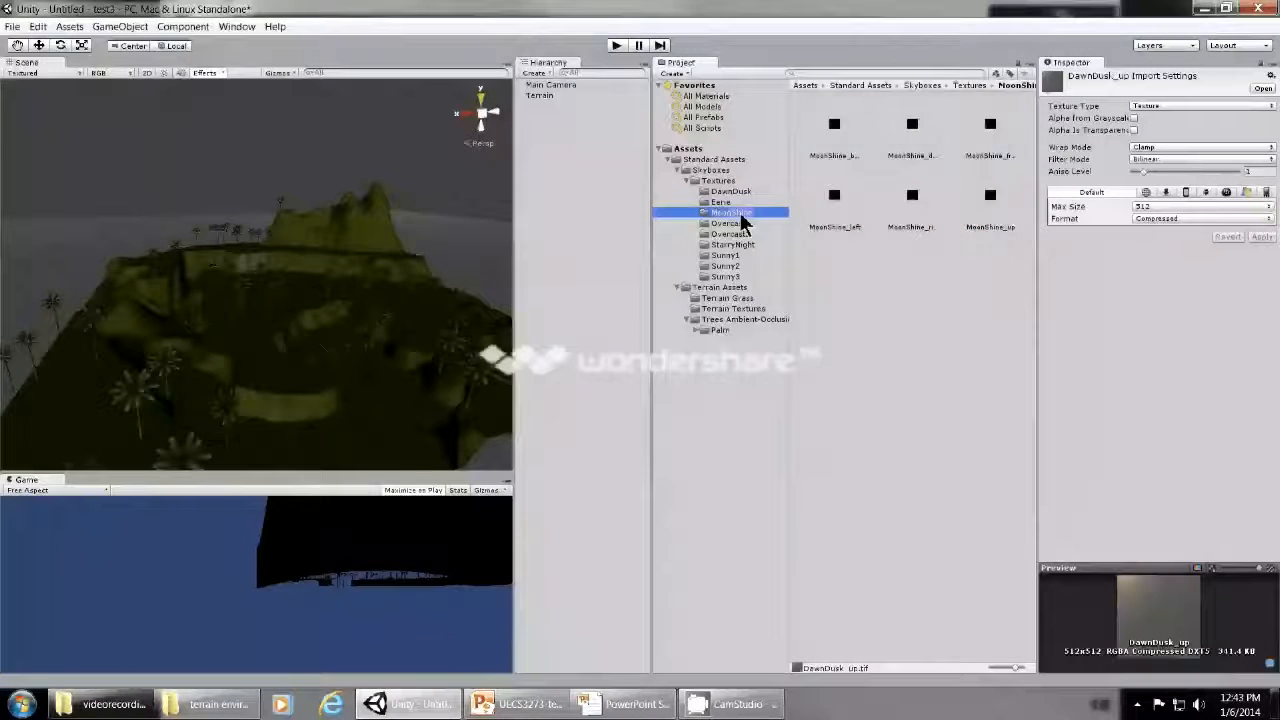
left_click(735, 223)
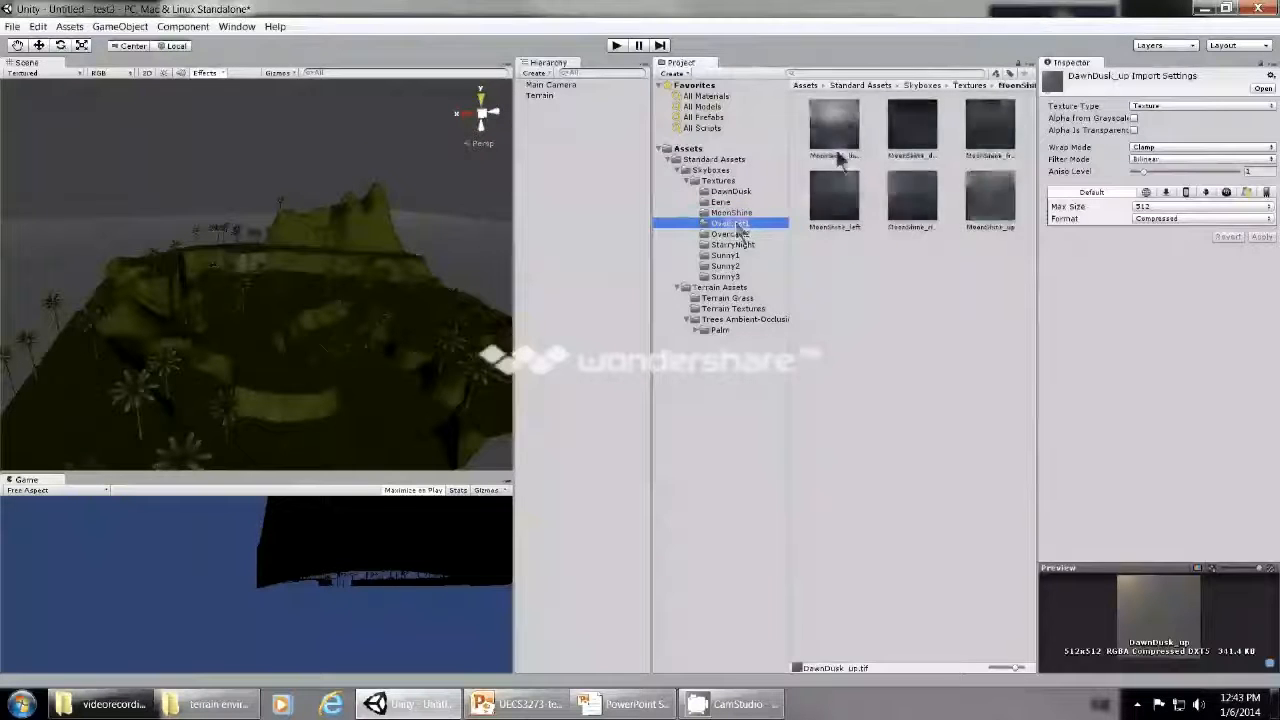
left_click(907, 134)
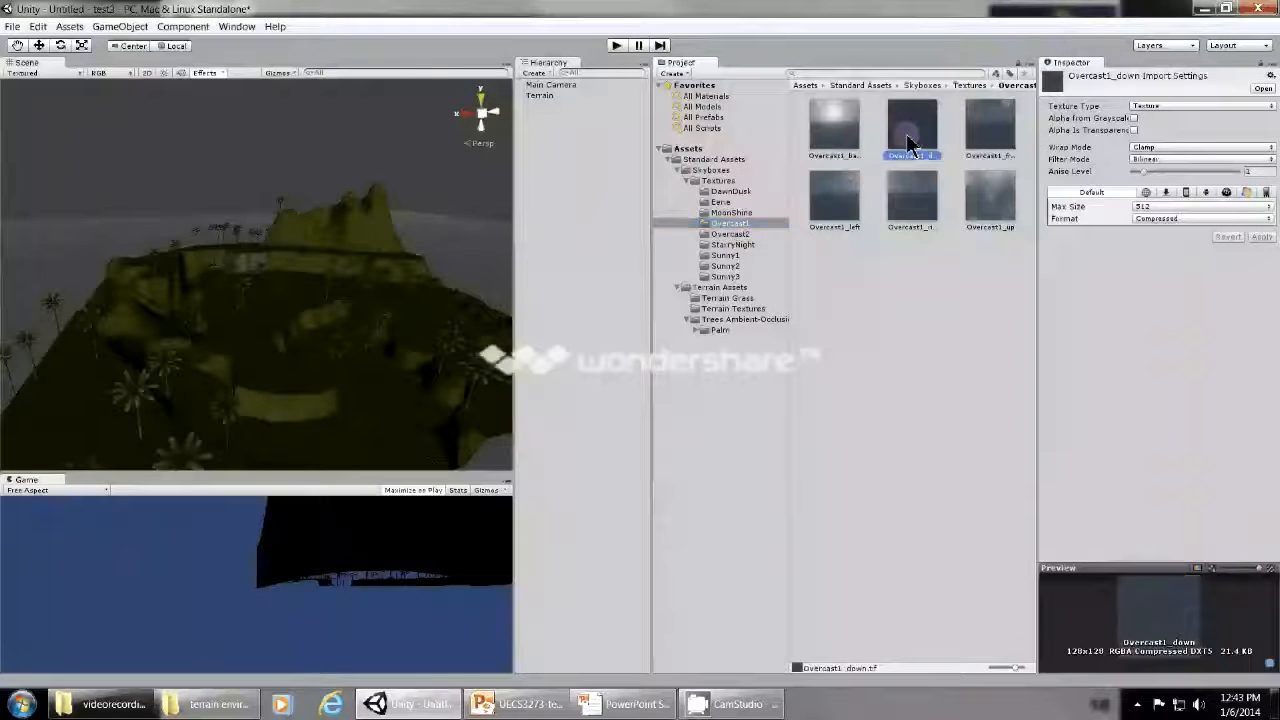
left_click(990, 138)
left_click(996, 211)
left_click(914, 206)
left_click(843, 206)
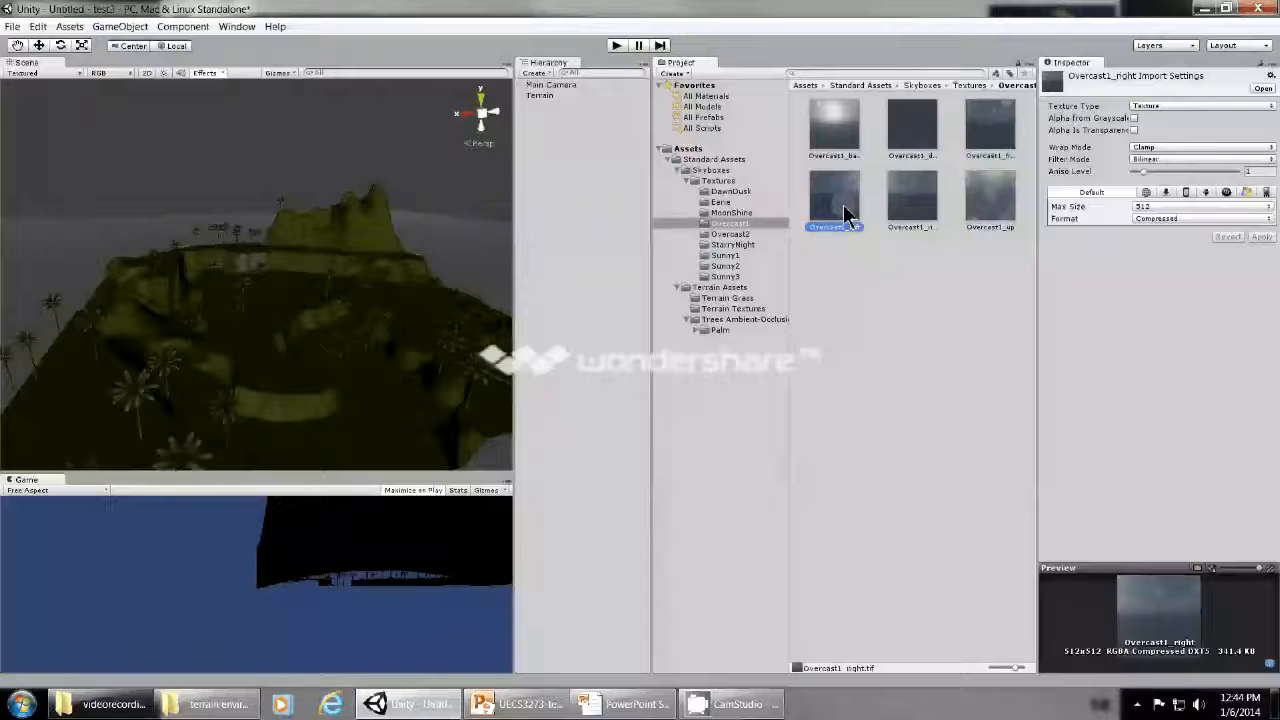
- Look through the Sunny1 textures and preview the Sunny2 back, right, left and up images
left_click(730, 255)
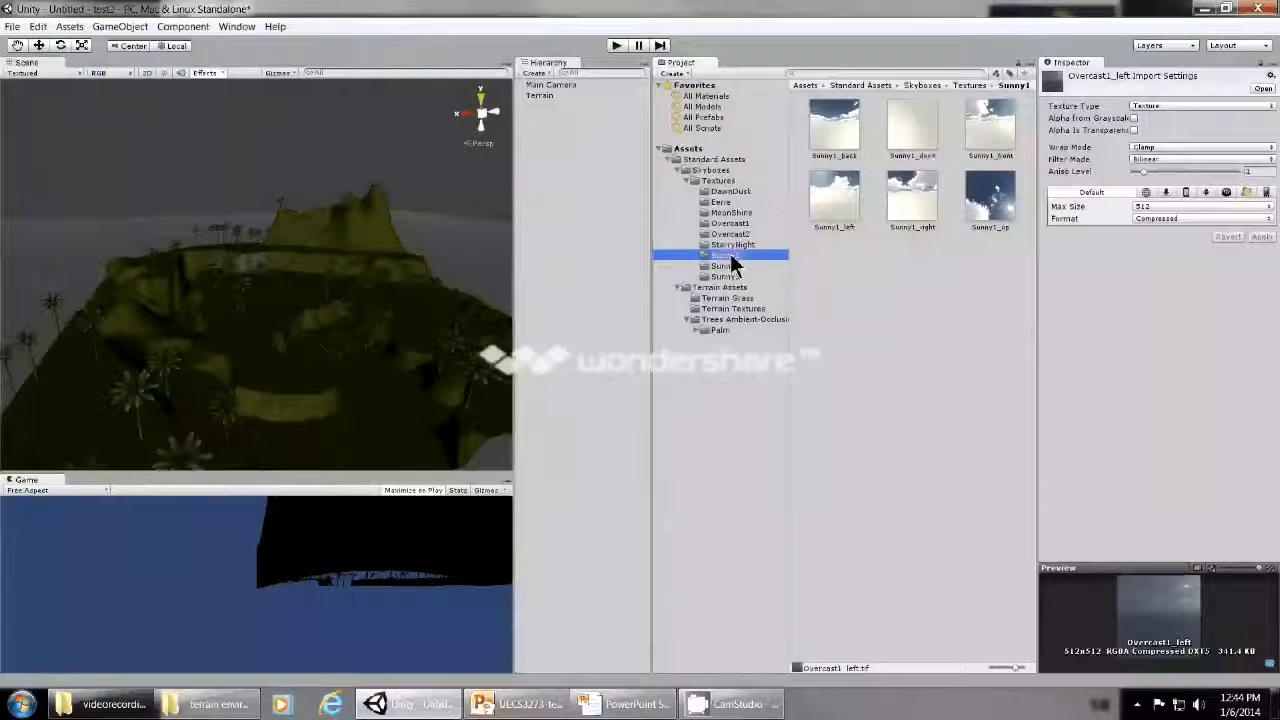
left_click(735, 266)
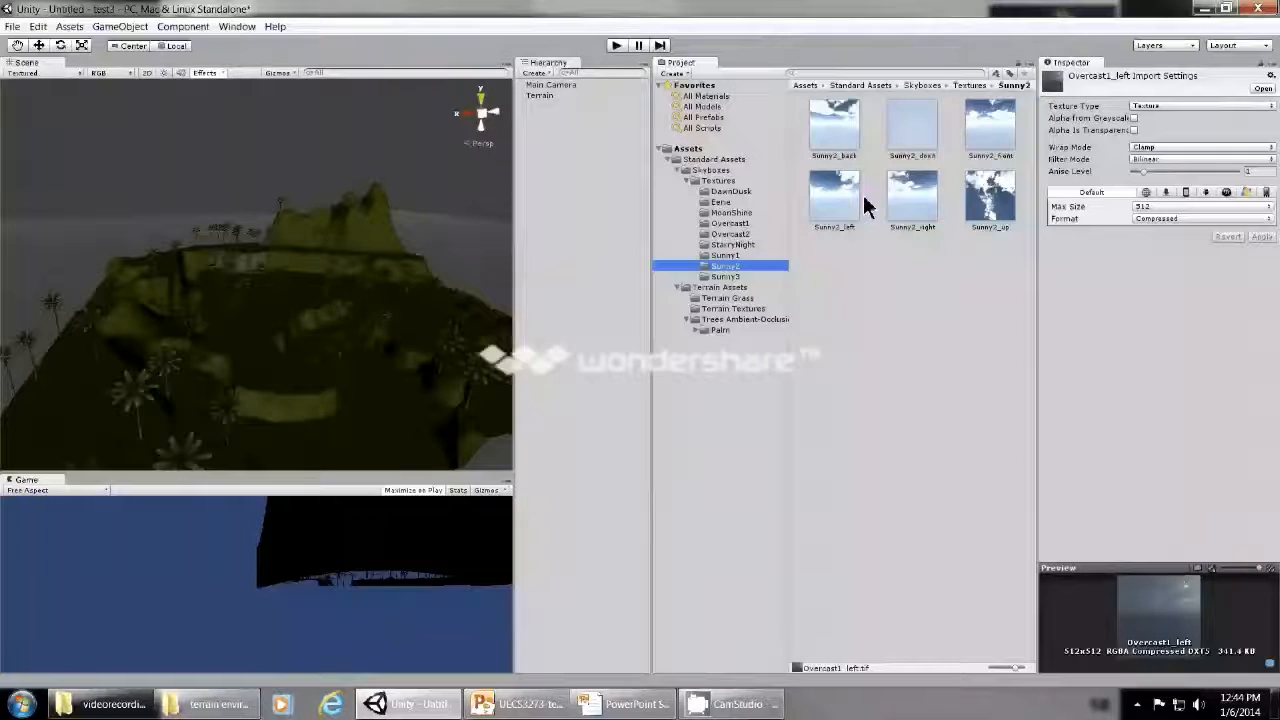
left_click(830, 120)
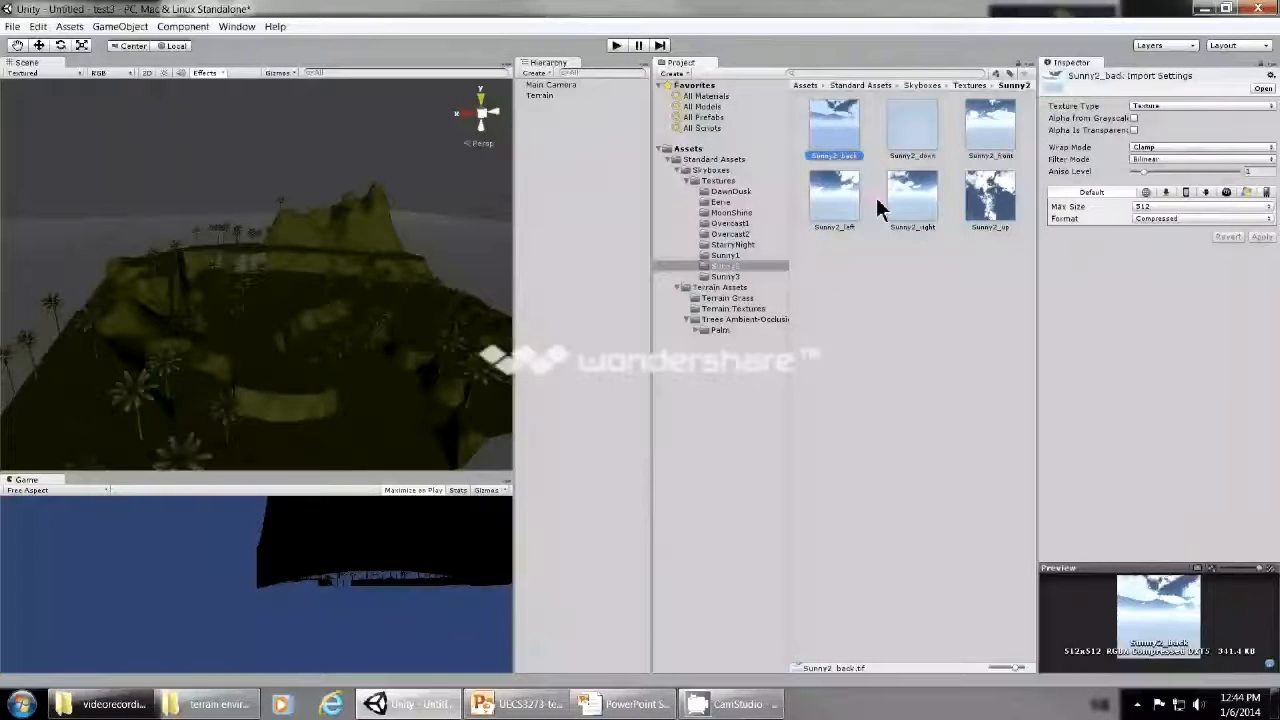
left_click(985, 205)
left_click(830, 203)
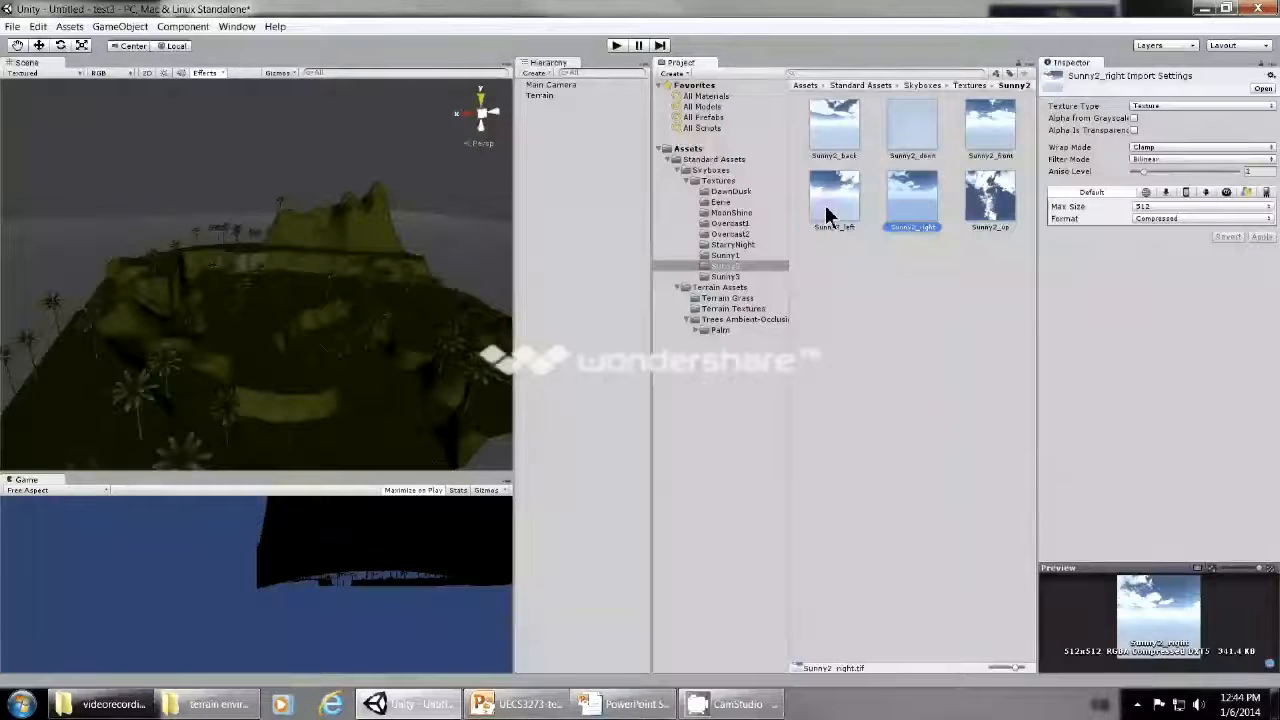
left_click(988, 203)
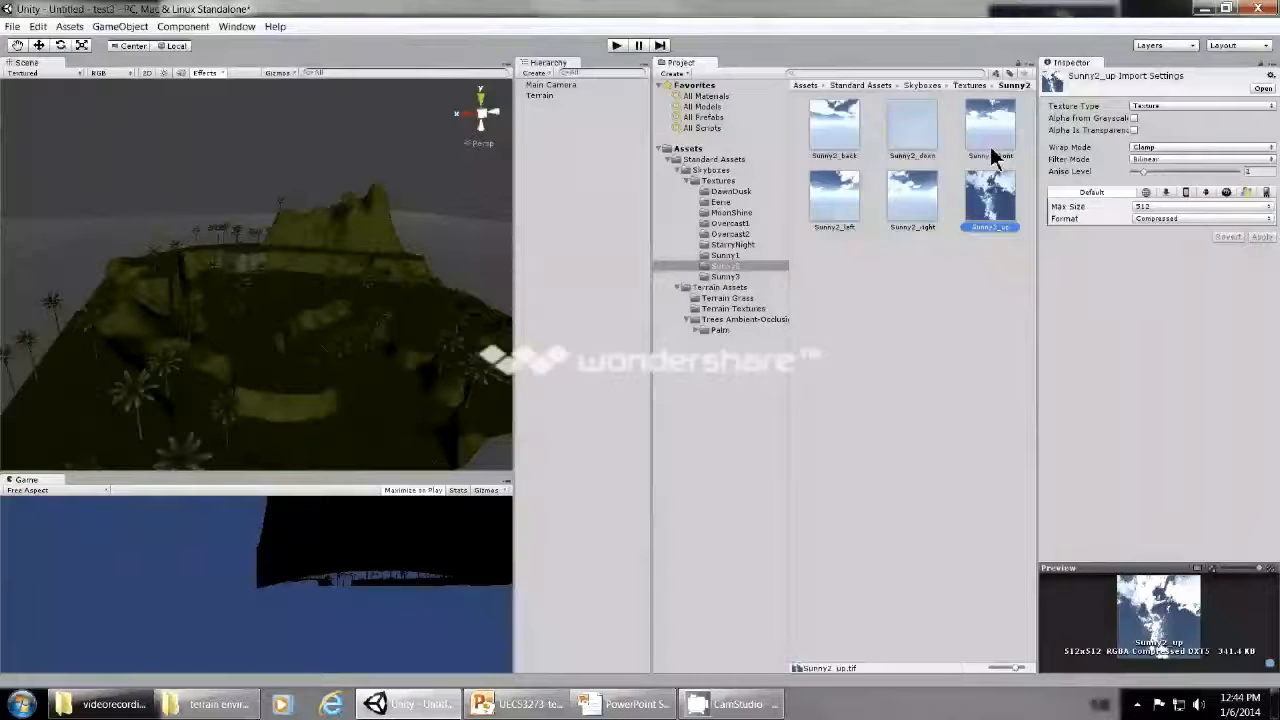
- Frame the Main Camera in the scene and add a Skybox rendering component to it
left_click(546, 86)
double_click(546, 88)
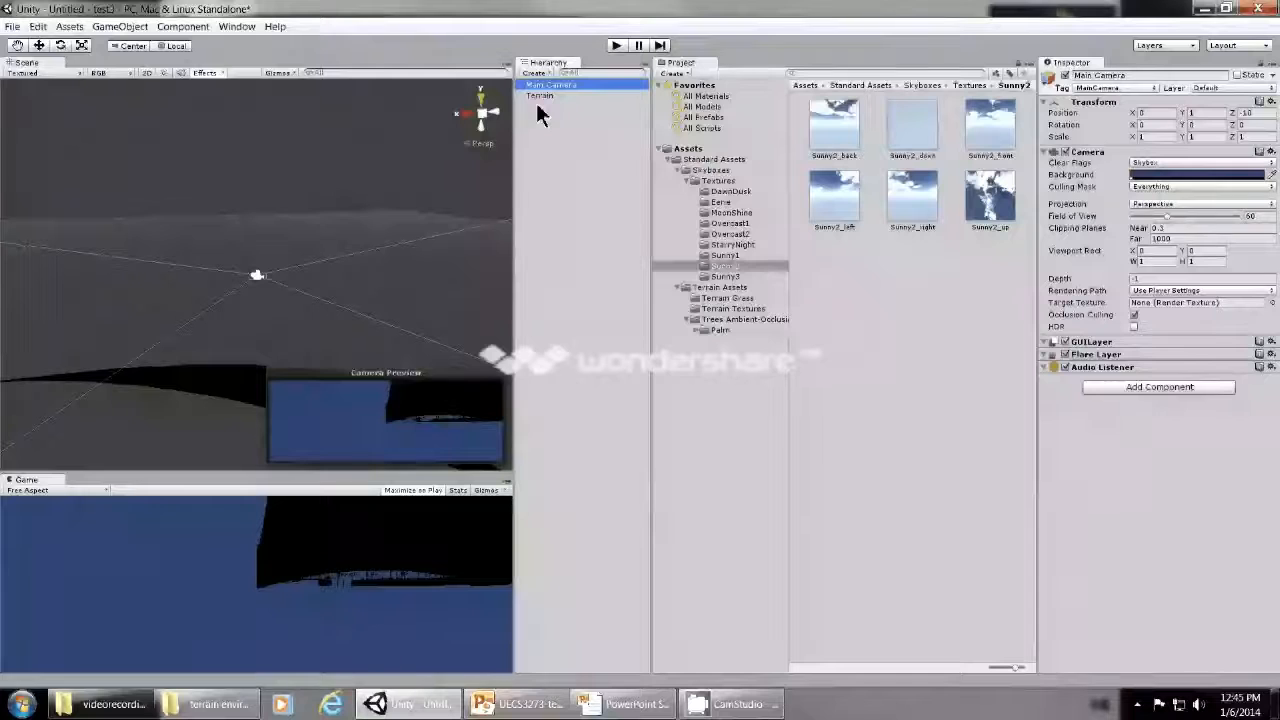
left_click(184, 28)
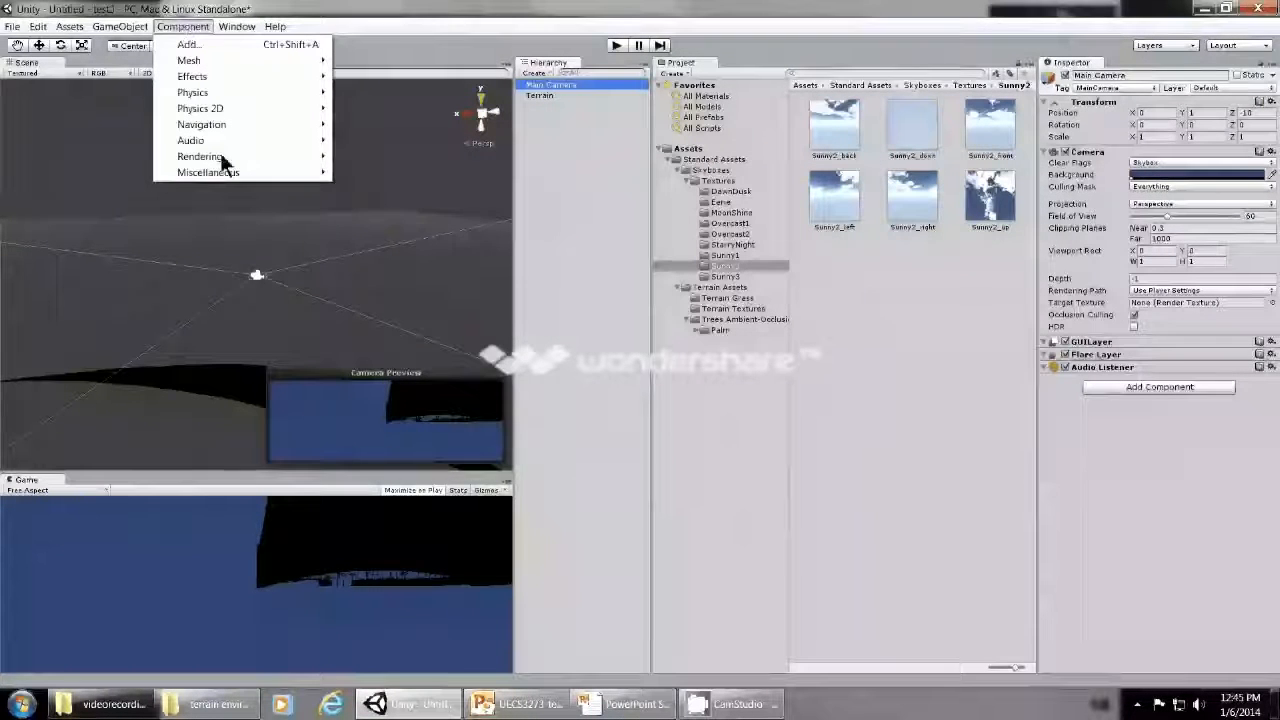
mouse_move(224, 160)
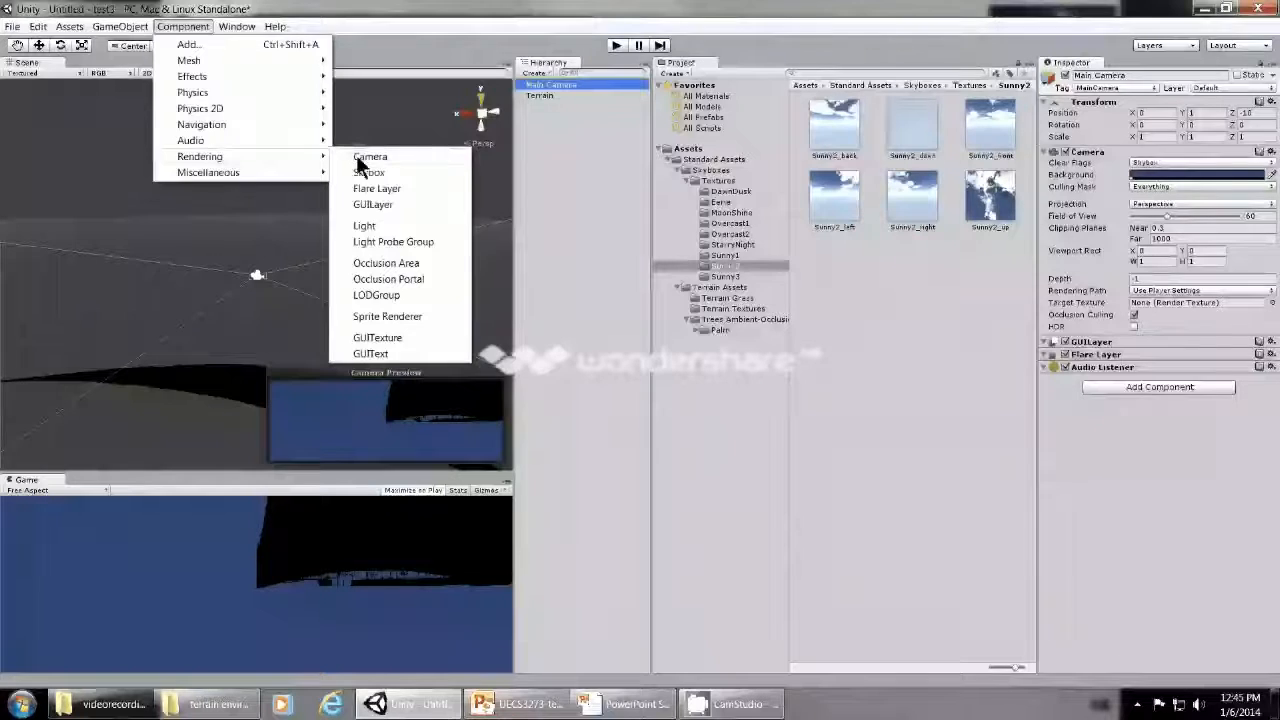
left_click(362, 174)
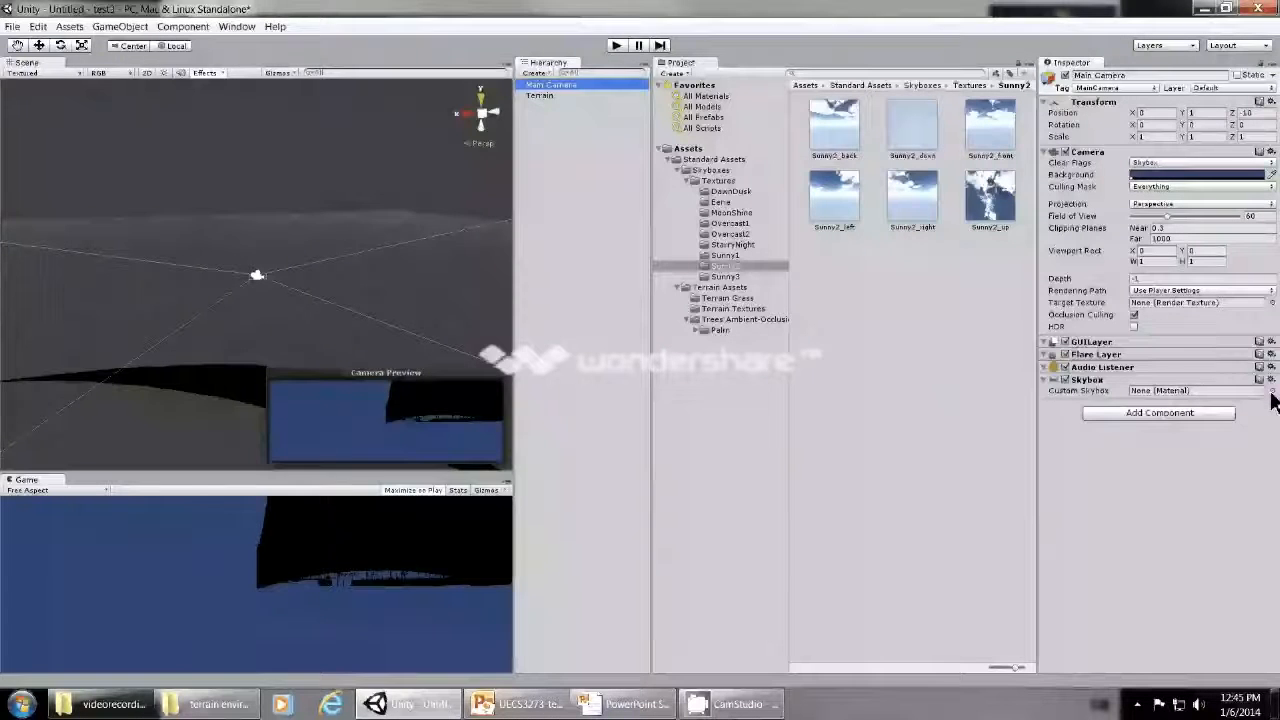
- Assign the Sunny2 Skybox material as the Main Camera's custom skybox, briefly trying Sunny1 Skybox for comparison
left_click(1271, 391)
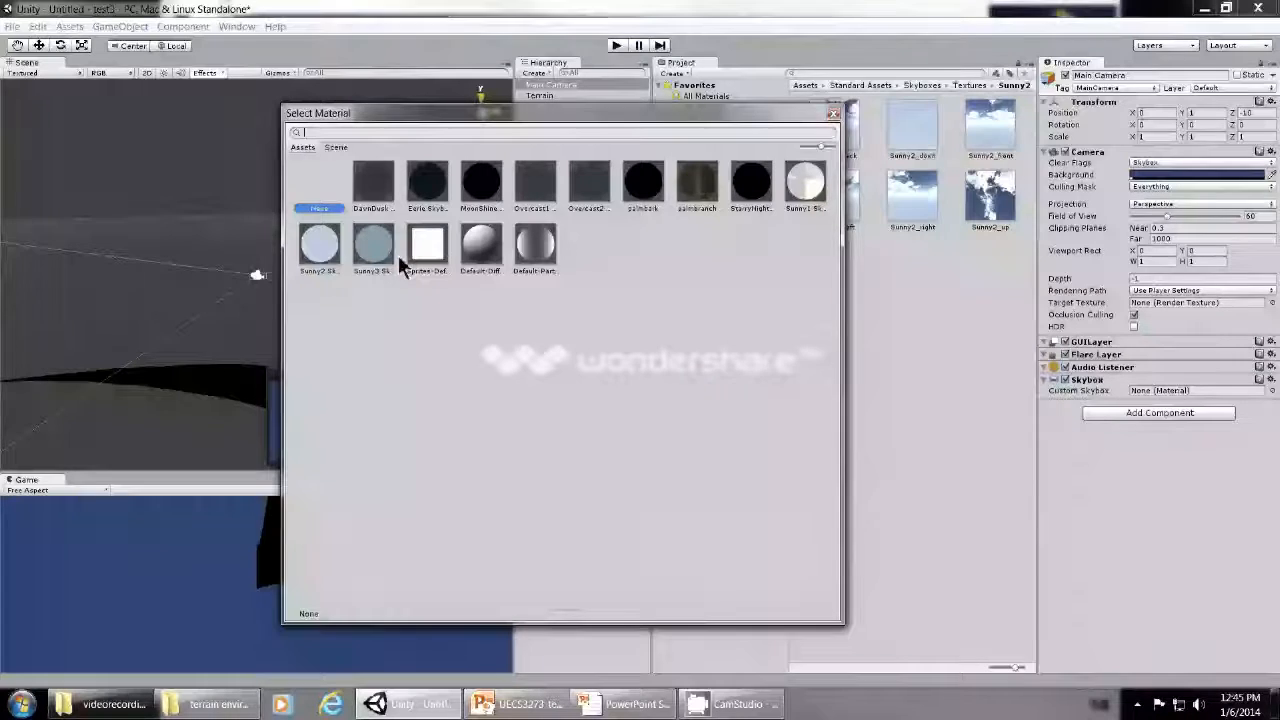
left_click(333, 251)
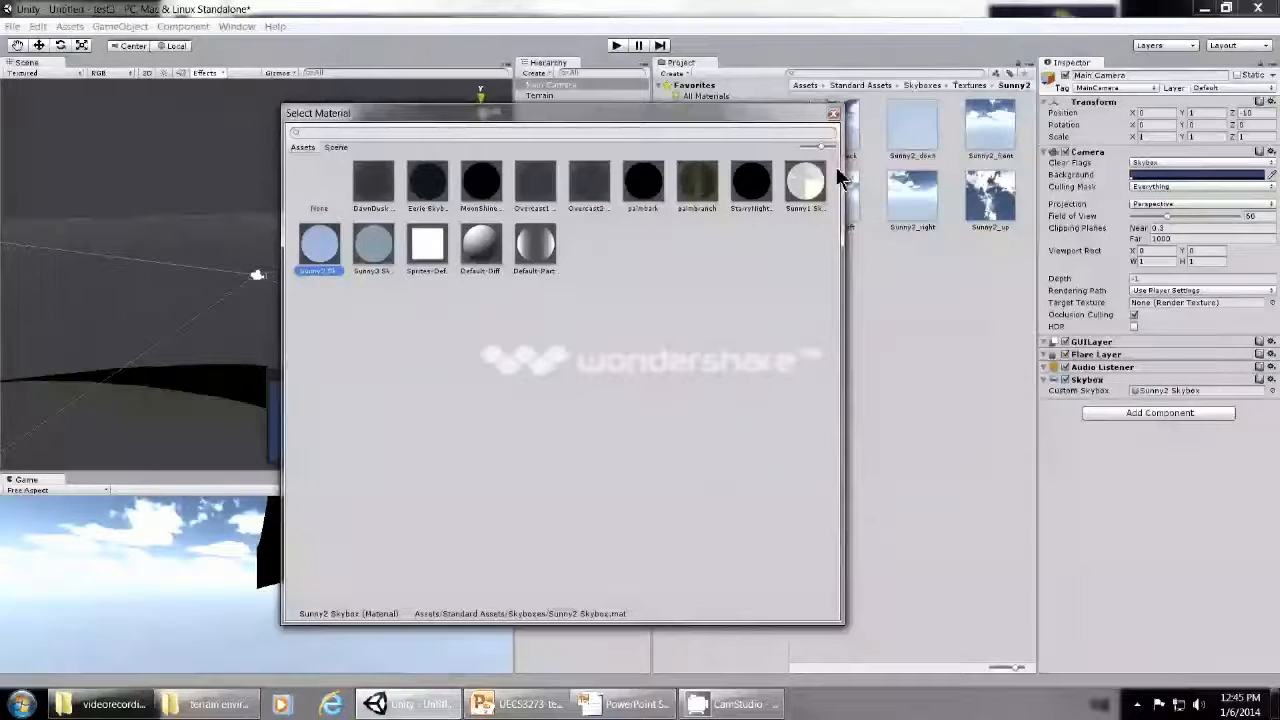
left_click(810, 190)
left_click(322, 260)
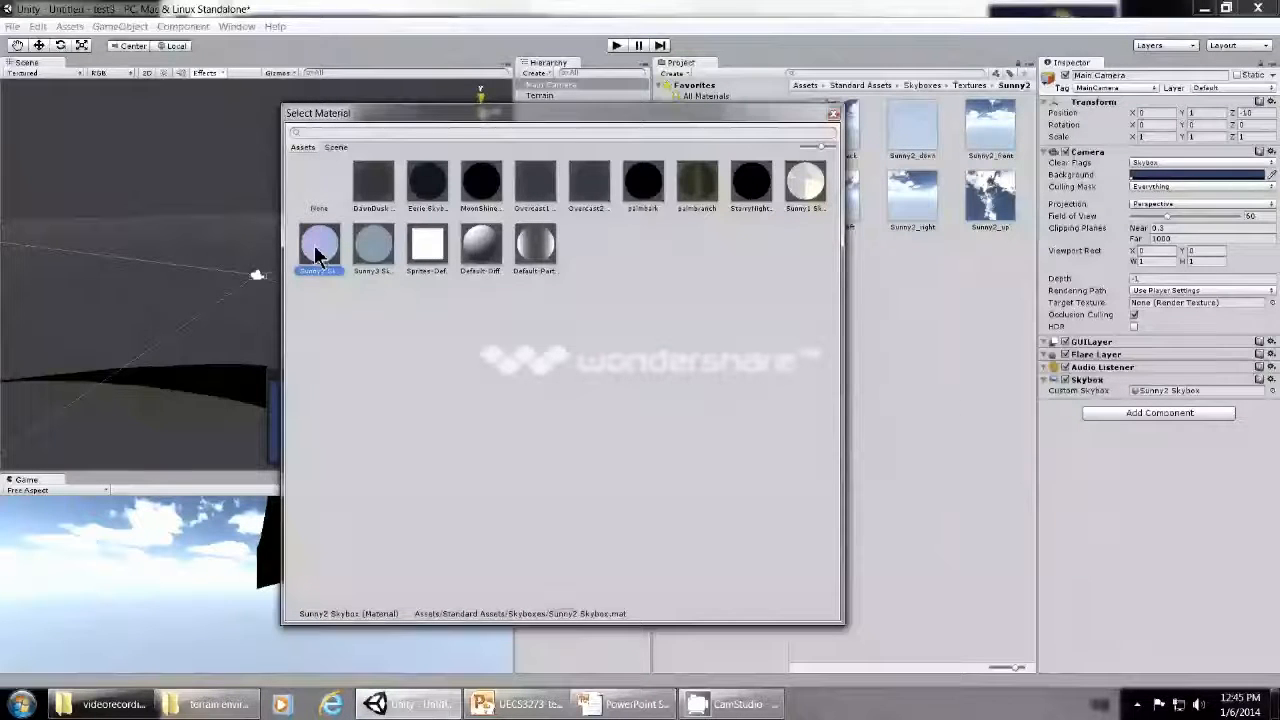
double_click(316, 253)
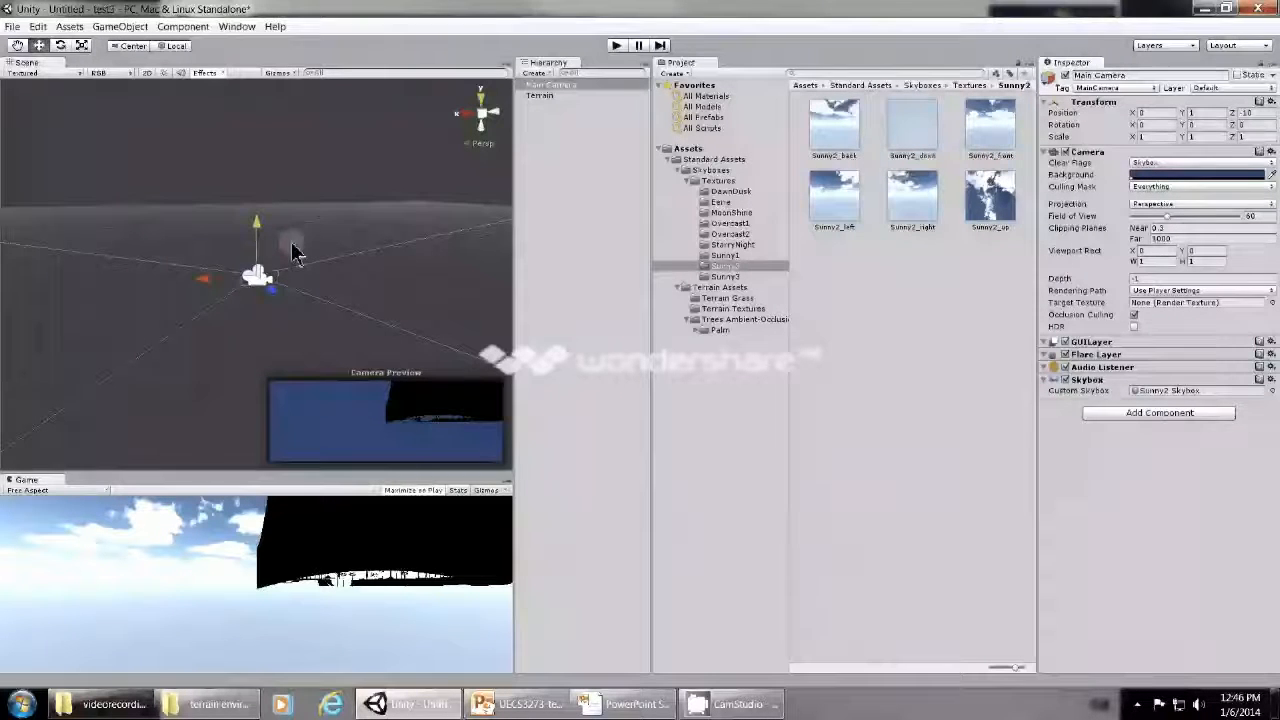
- Shift the Main Camera sideways to X about 0.43 and raise it well above its starting height
mouse_move(205, 287)
left_mouse_down()
mouse_move(72, 287)
mouse_move(189, 277)
left_mouse_up()
left_click_drag(243, 224, 240, 42)
middle_click_drag(222, 155, 232, 222)
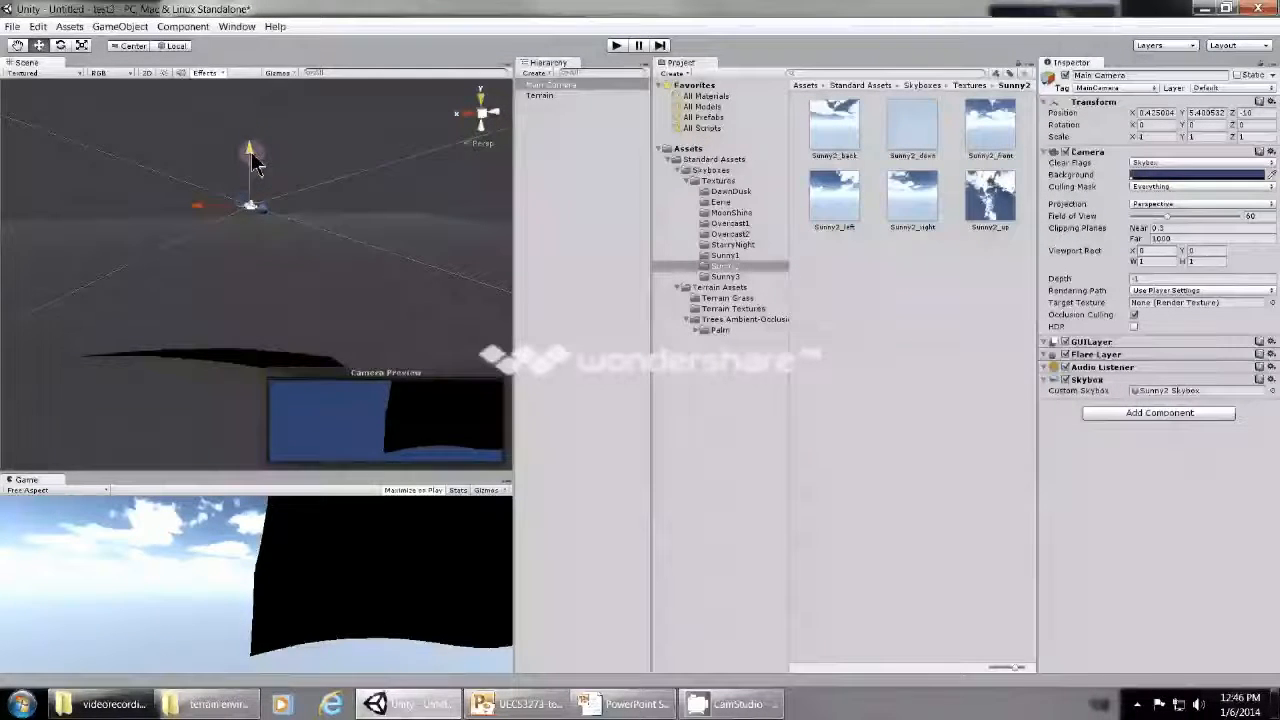
left_click_drag(250, 153, 249, 92)
middle_click_drag(249, 92, 255, 256)
left_click_drag(251, 146, 263, 67)
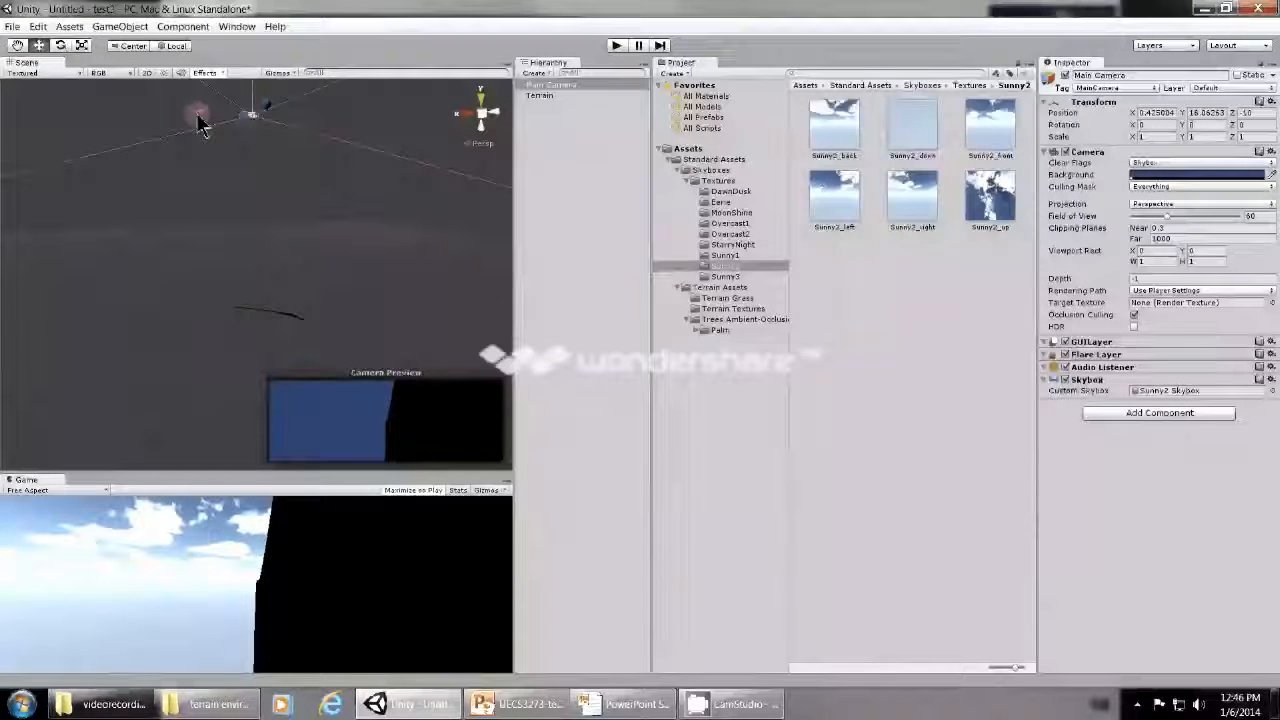
- Pull the Main Camera back from the terrain in the left view to Z about -34.6
left_click(497, 118)
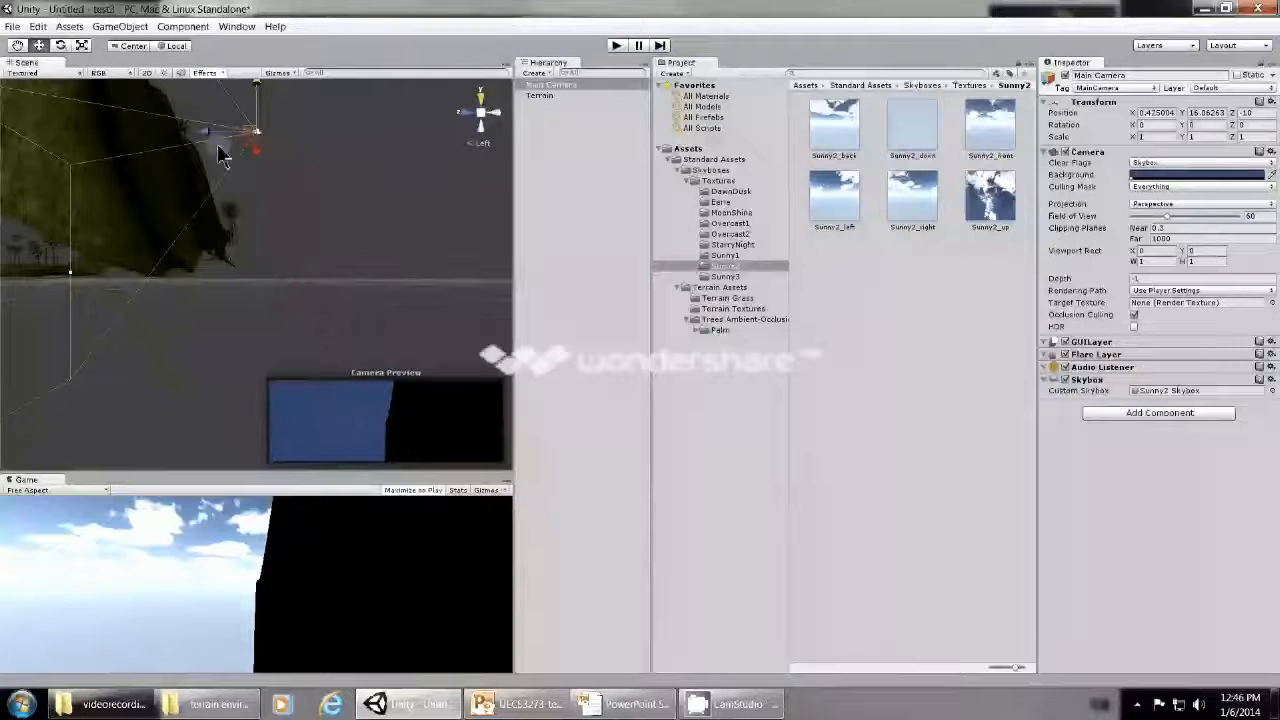
left_click_drag(209, 132, 446, 163)
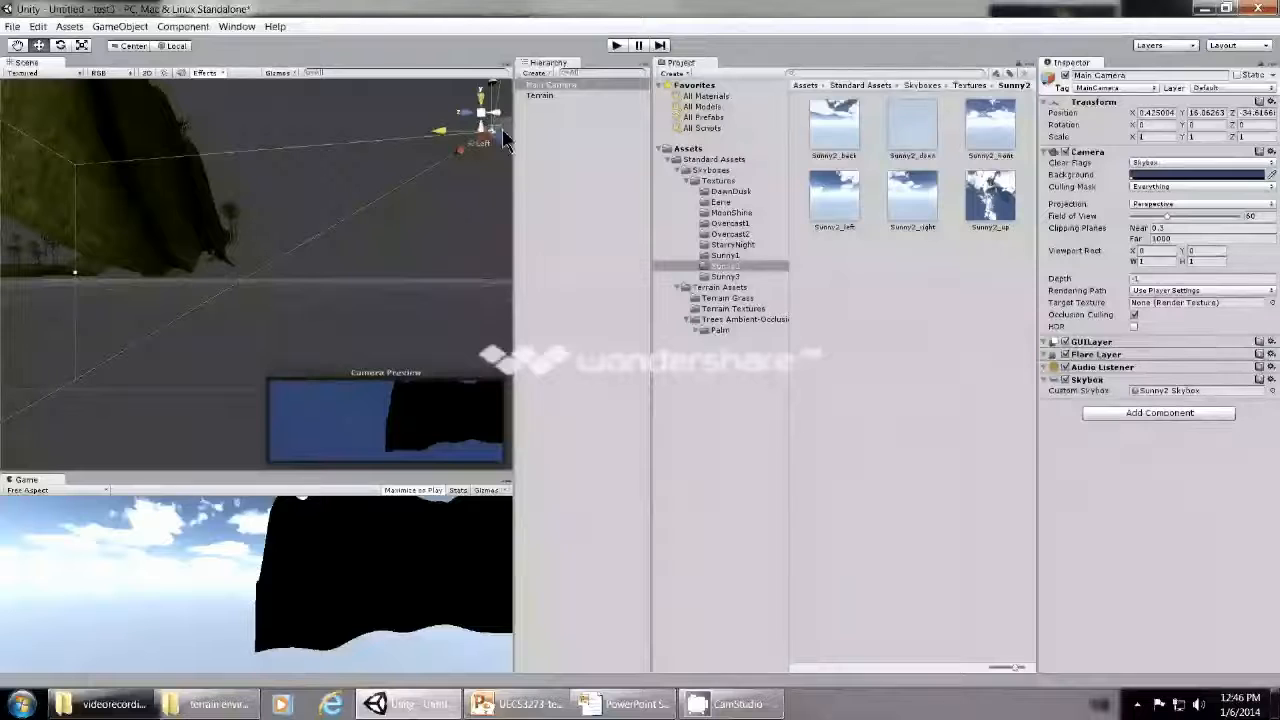
left_click(440, 229)
- Reselect the Main Camera and raise it in the side view to Y about 70.5
left_click(17, 45)
left_click_drag(88, 106, 259, 393)
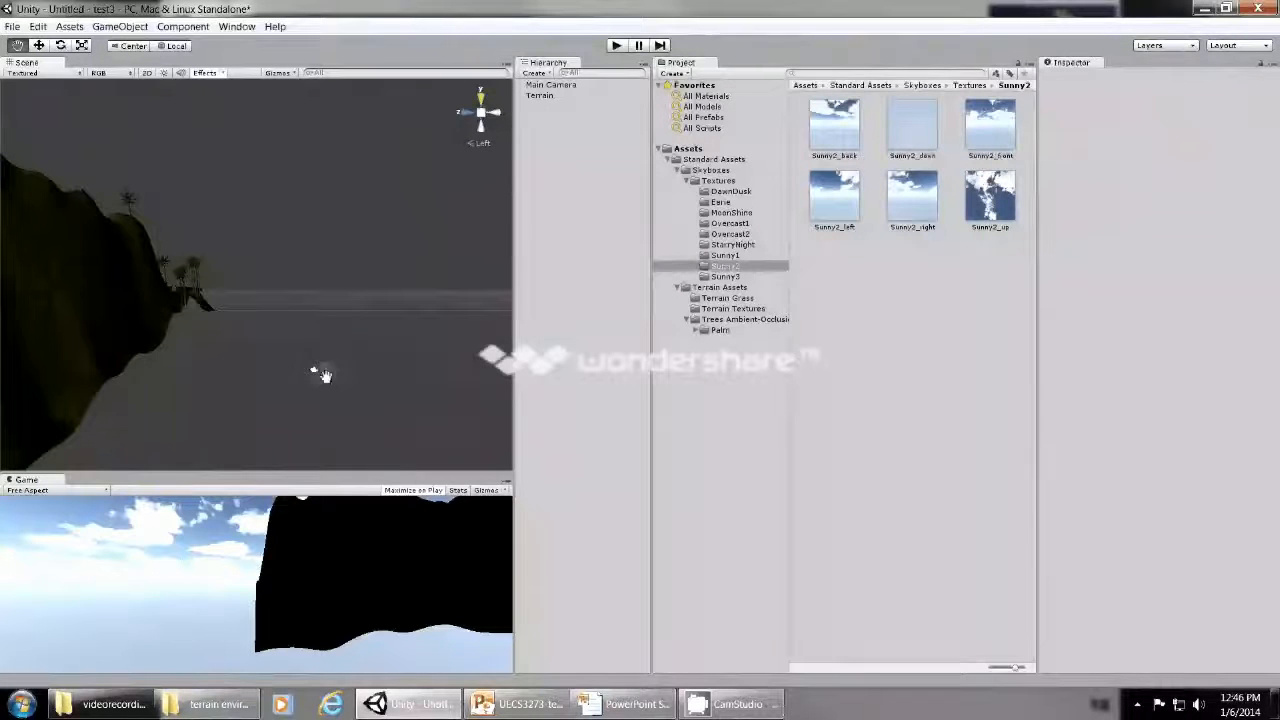
left_click(38, 45)
left_click(563, 73)
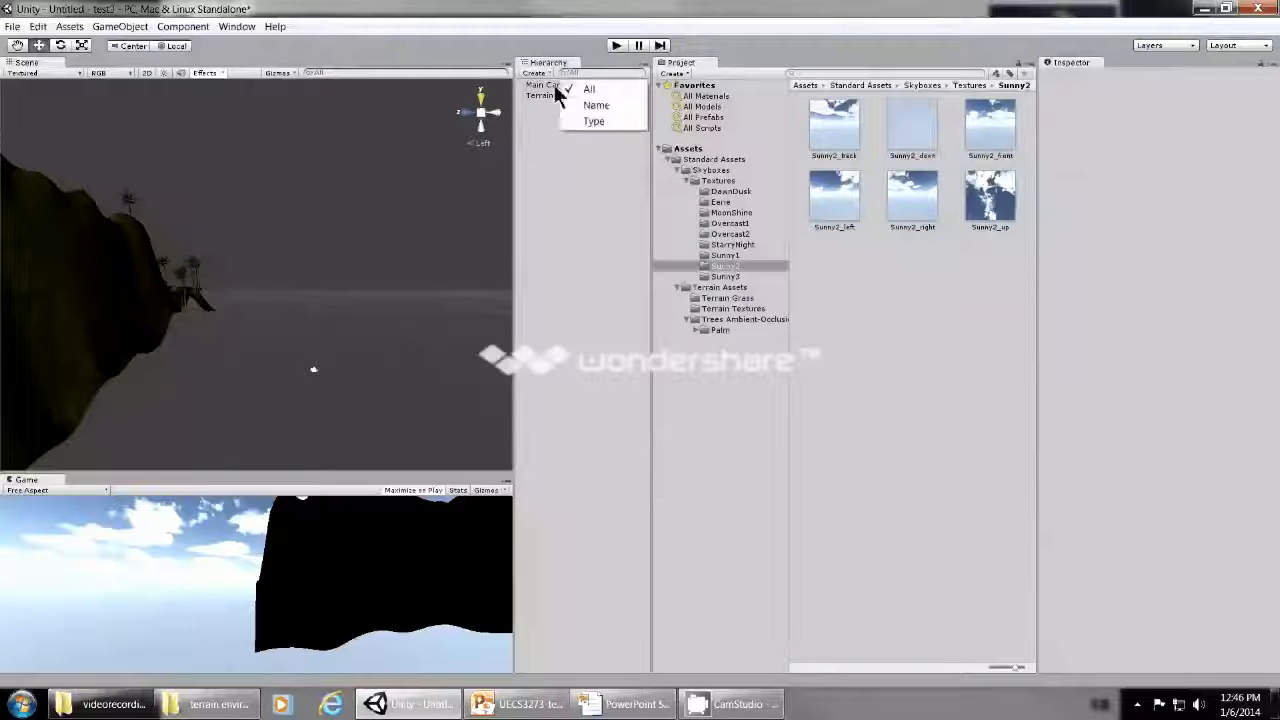
double_click(550, 85)
left_click_drag(268, 193, 260, 76)
scroll(309, 316, "down", 2)
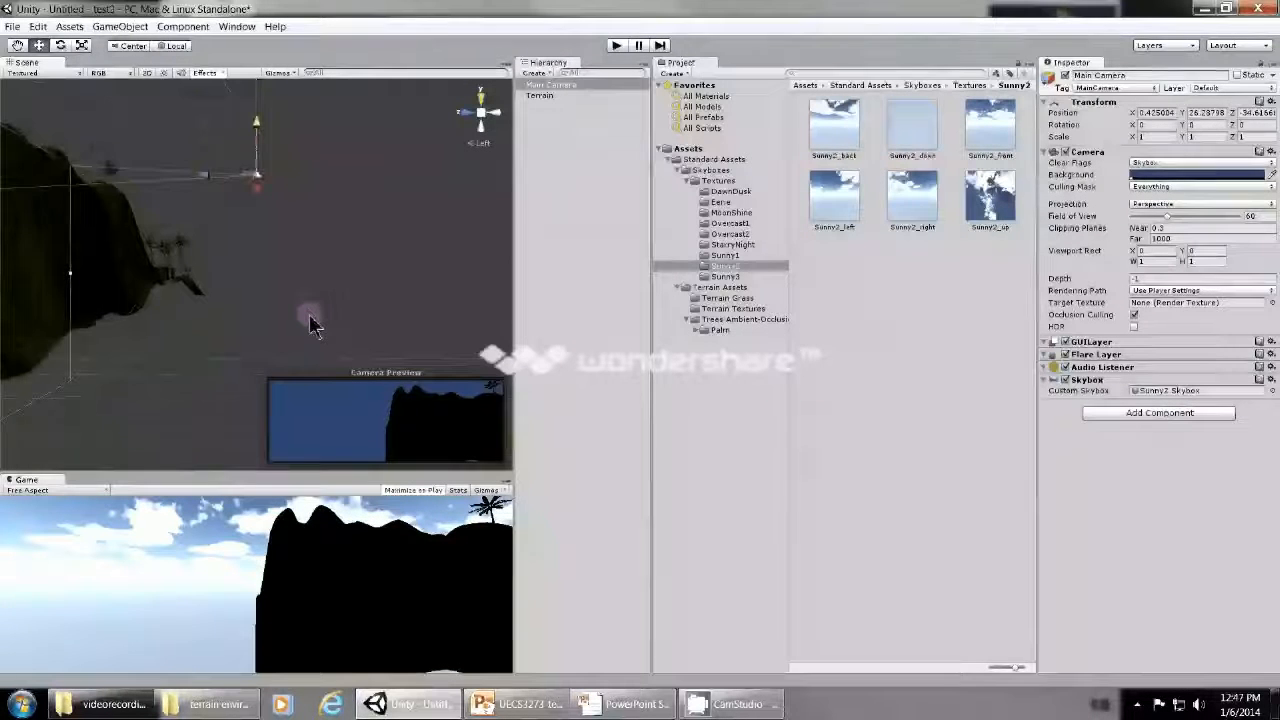
left_click_drag(271, 163, 272, 108)
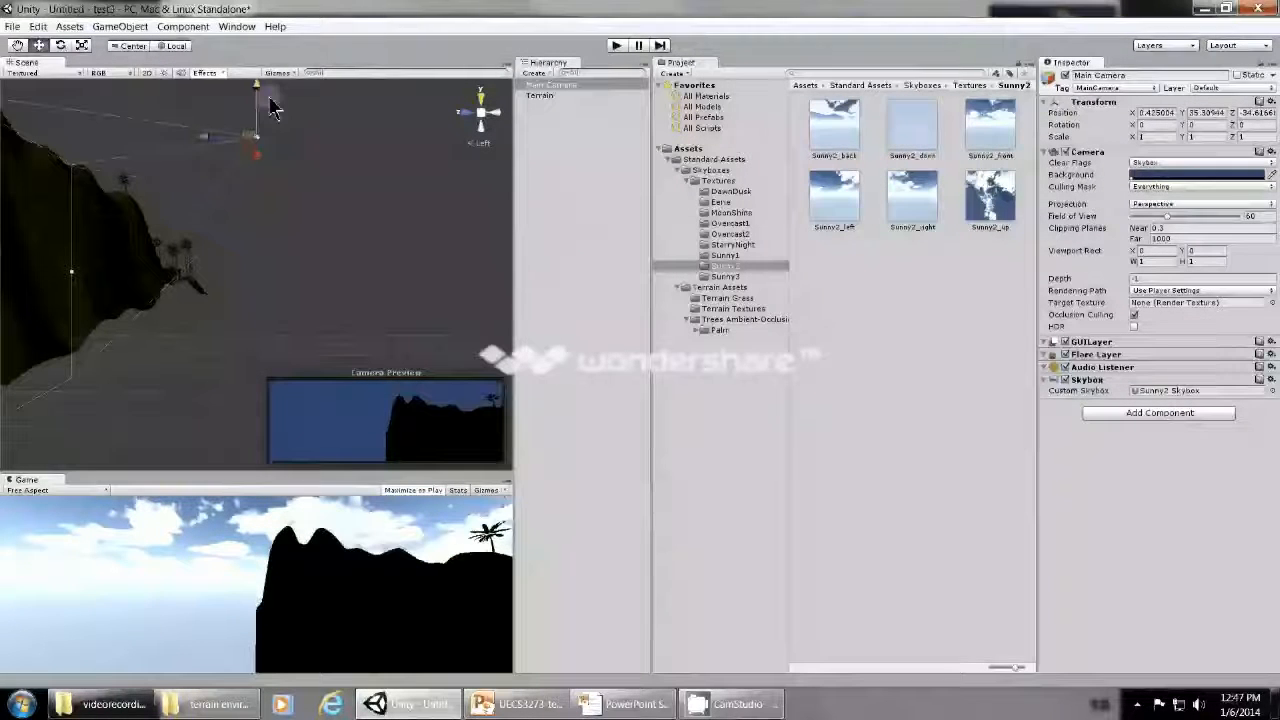
scroll(284, 283, "down", 4)
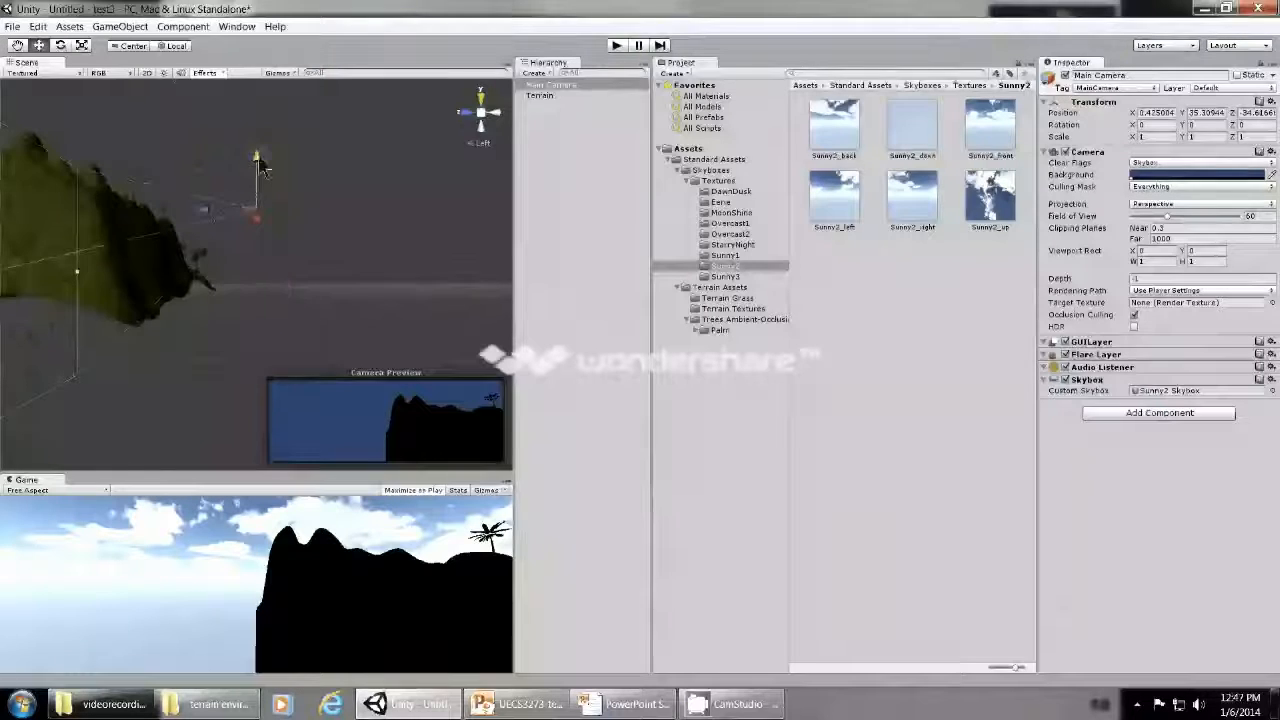
left_click_drag(256, 180, 256, 117)
scroll(277, 248, "down", 3)
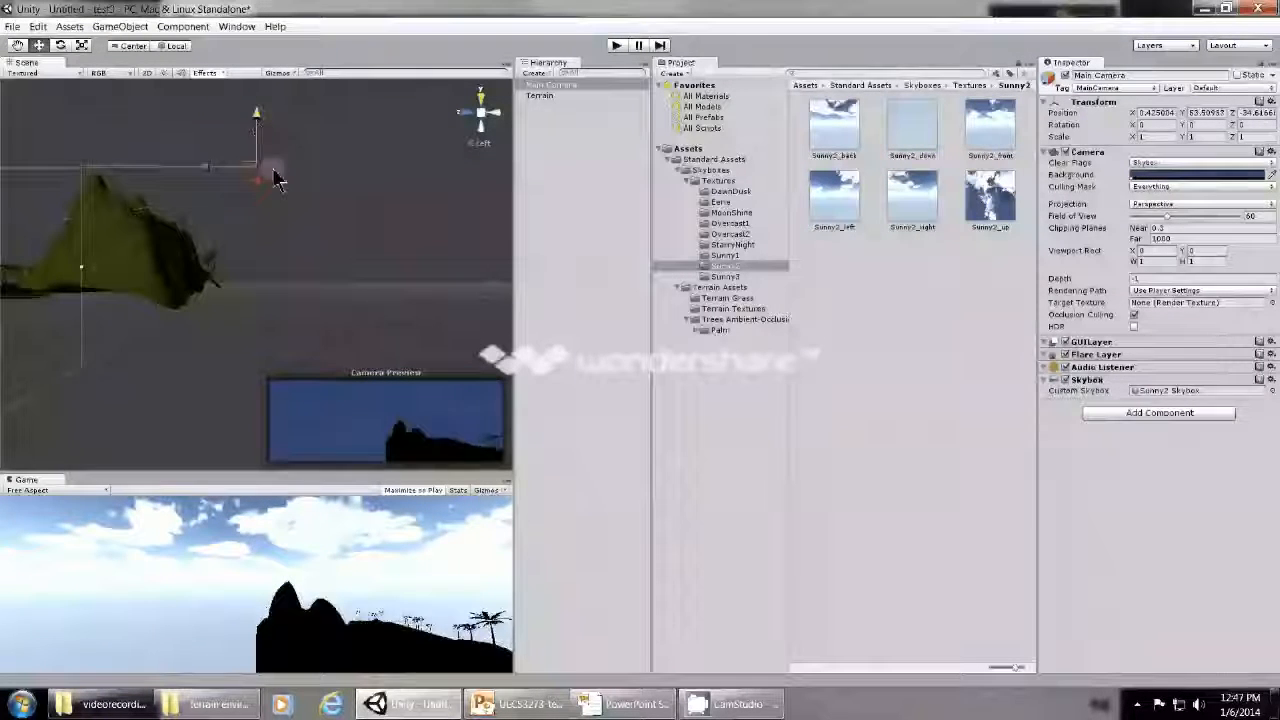
left_click_drag(271, 171, 257, 100)
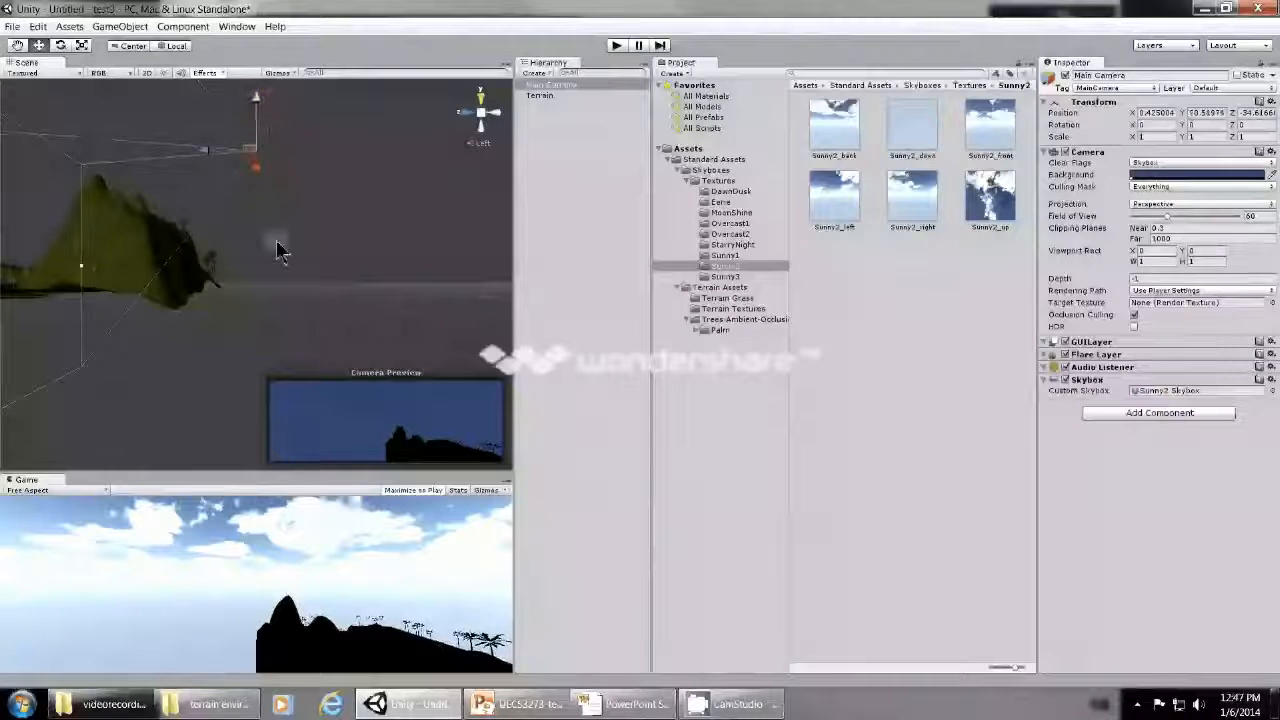
- In the front view, shift the Main Camera along X to frame the terrain and lower it to Y about 52.7
left_click(452, 114)
left_click_drag(200, 162, 86, 150)
left_click_drag(140, 99, 15, 192)
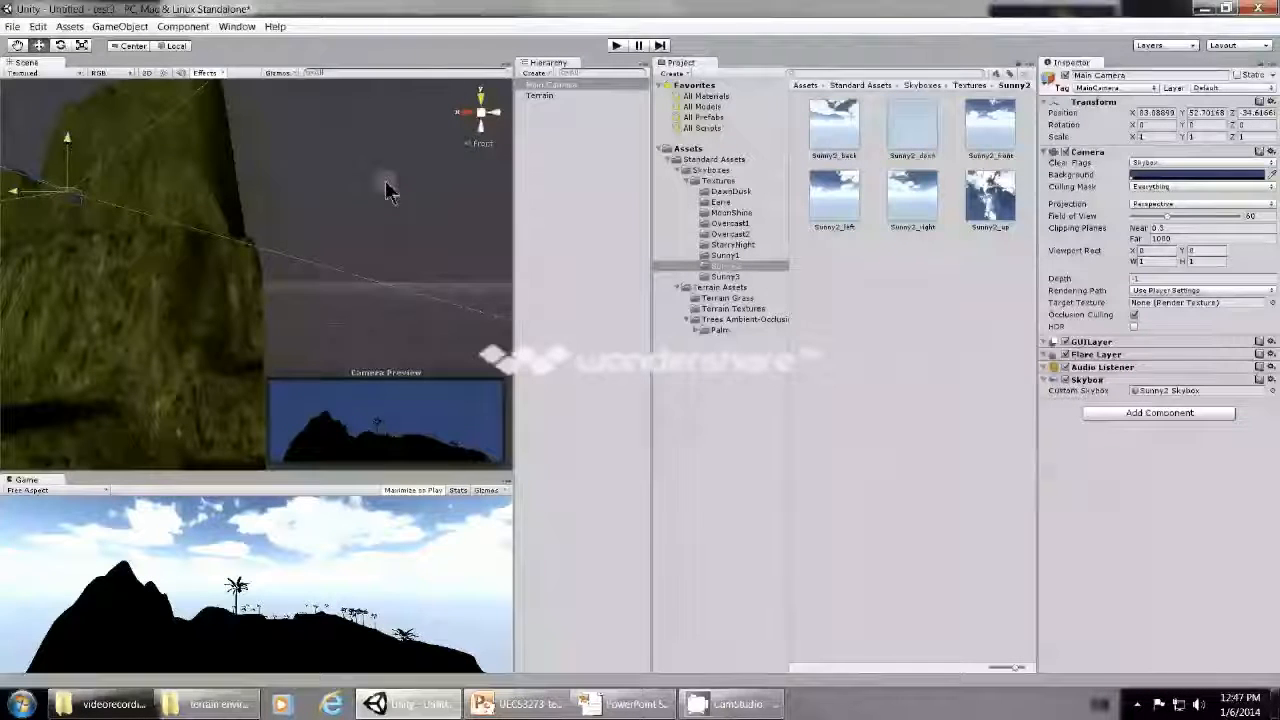
left_click(466, 112)
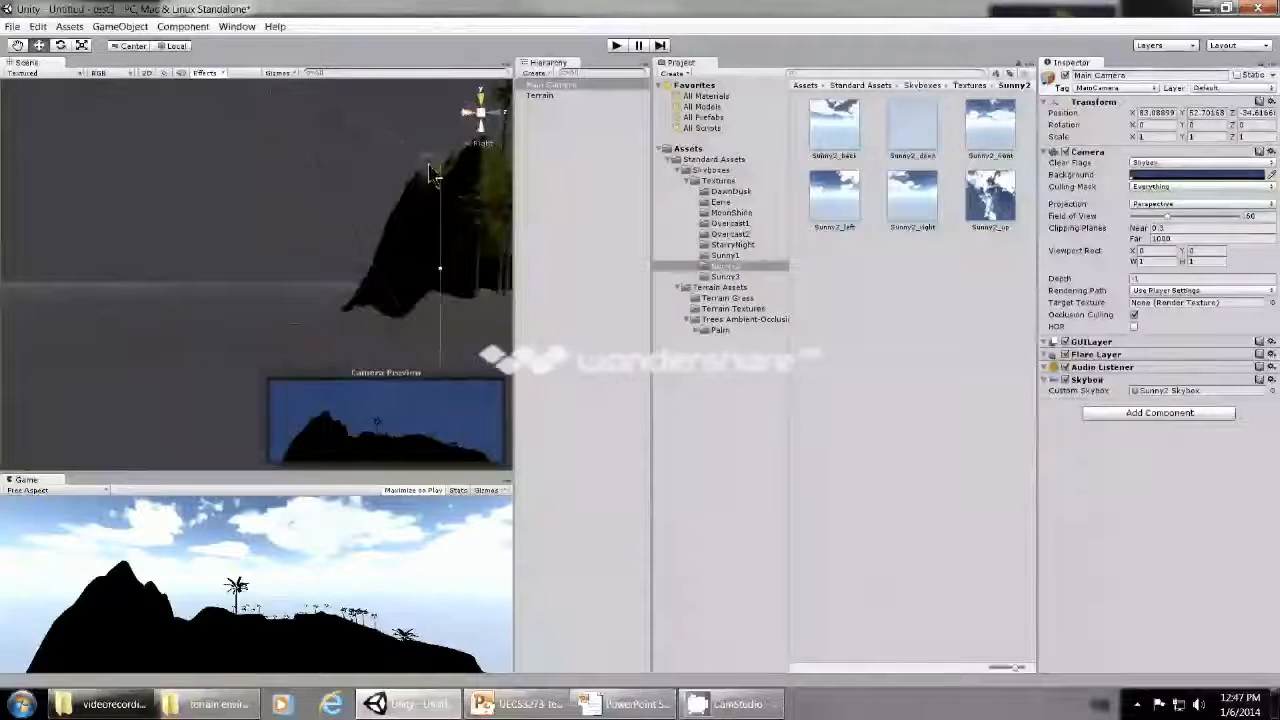
left_click(17, 45)
left_click_drag(215, 150, 151, 203)
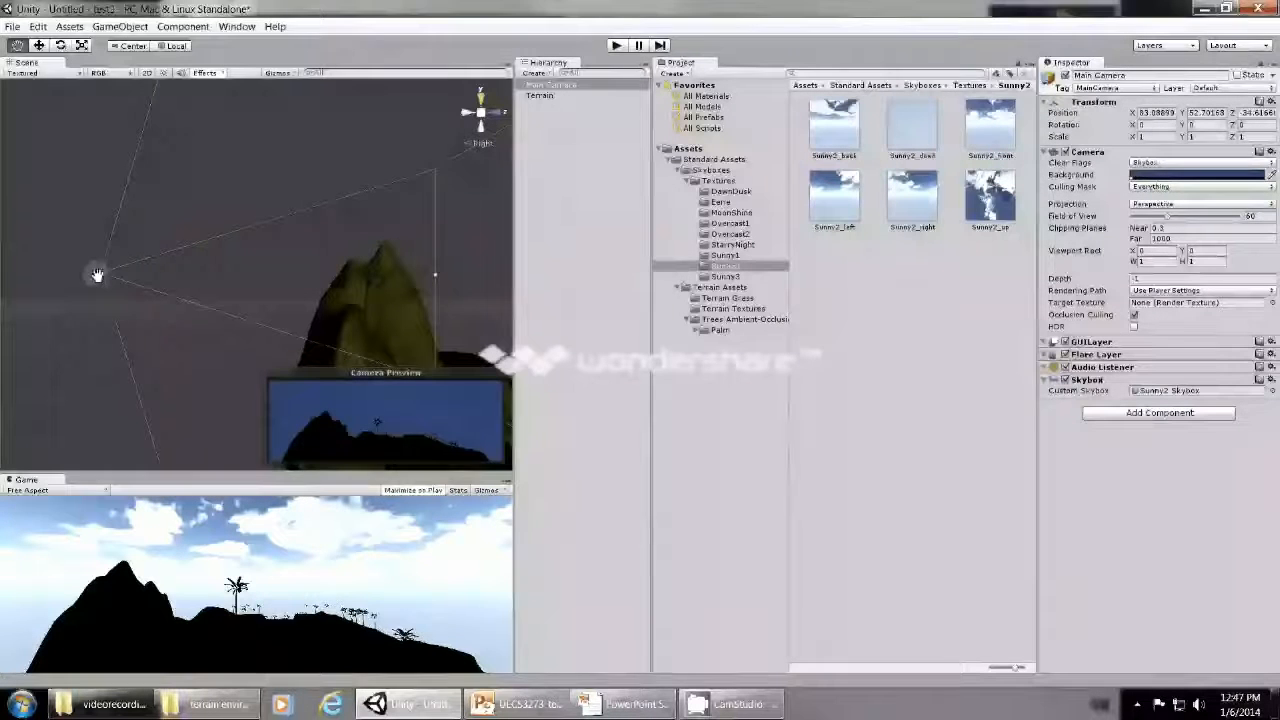
left_click_drag(387, 309, 178, 308)
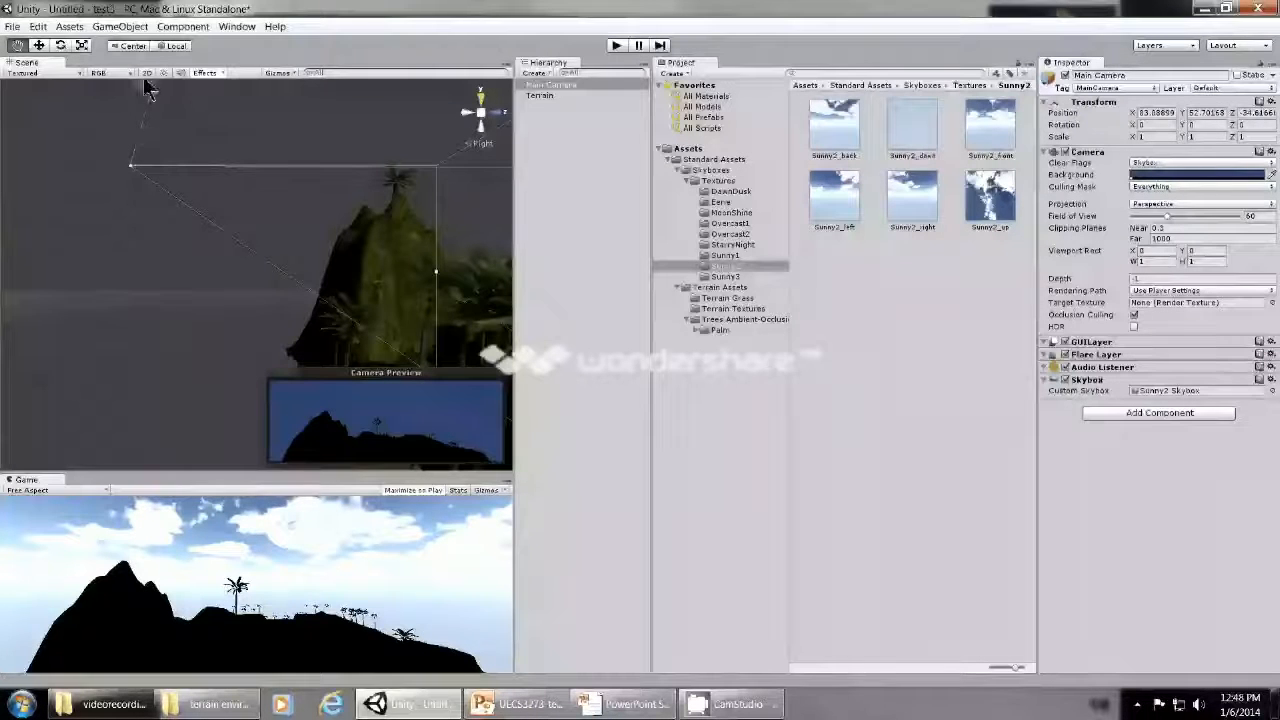
- Set the ambient light in the render settings to white (RGB 255, 255, 255) and preview the scene in play mode
left_click(18, 26)
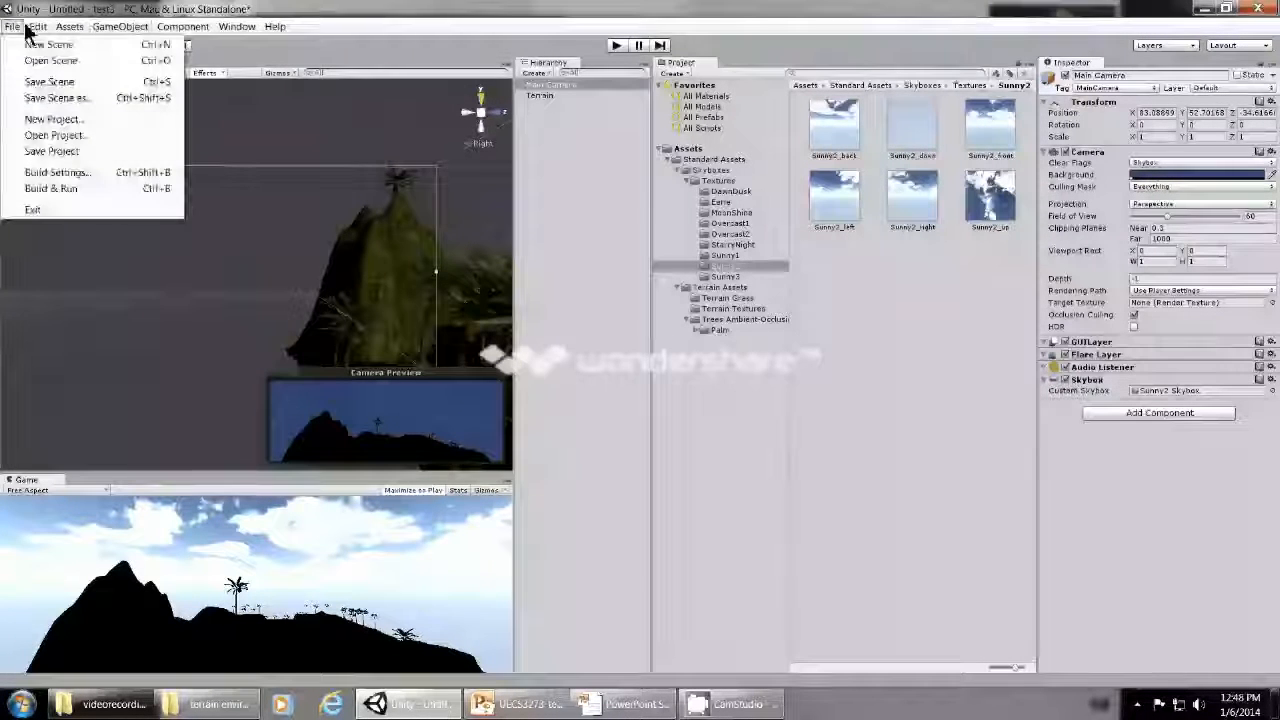
mouse_move(48, 30)
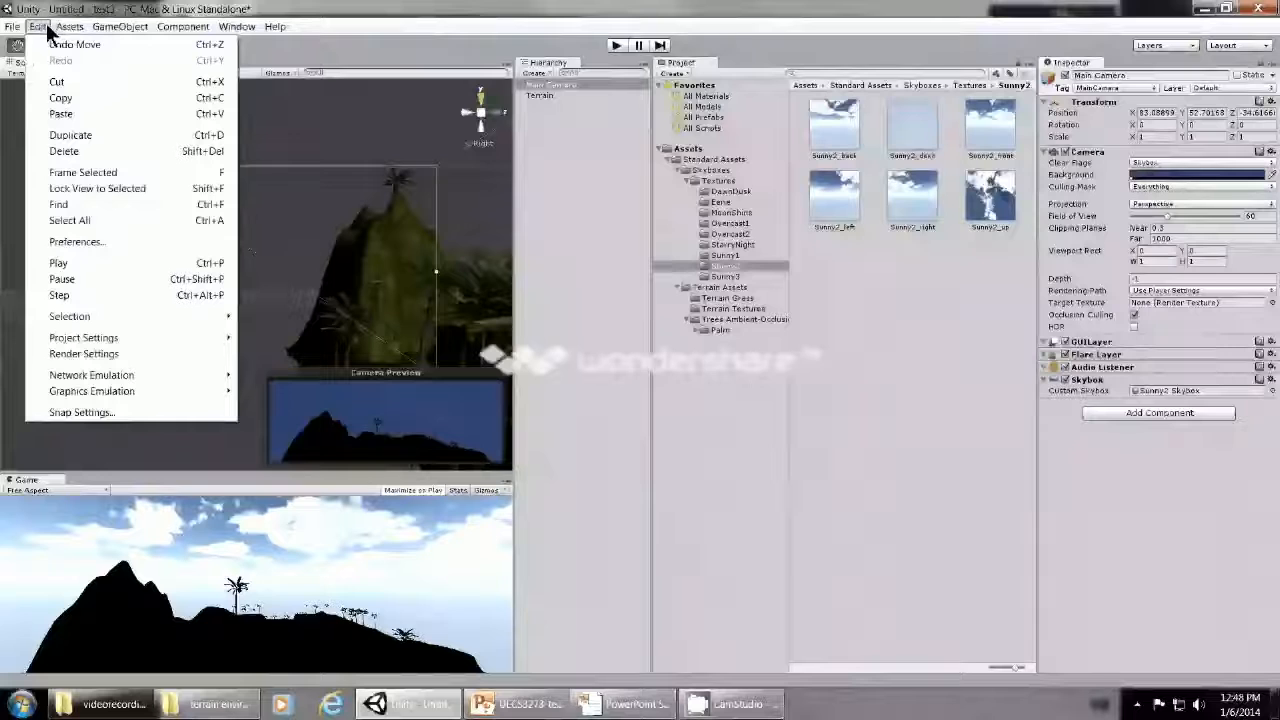
left_click(85, 354)
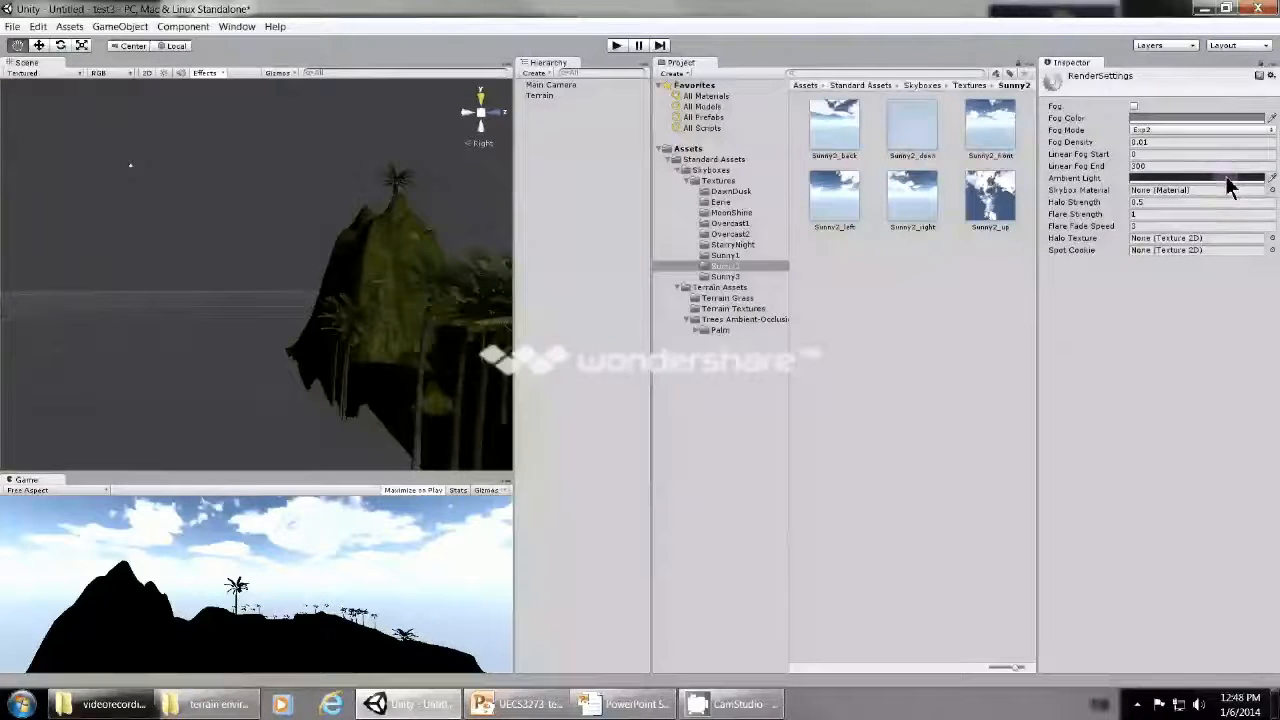
left_click(1228, 180)
left_click(557, 306)
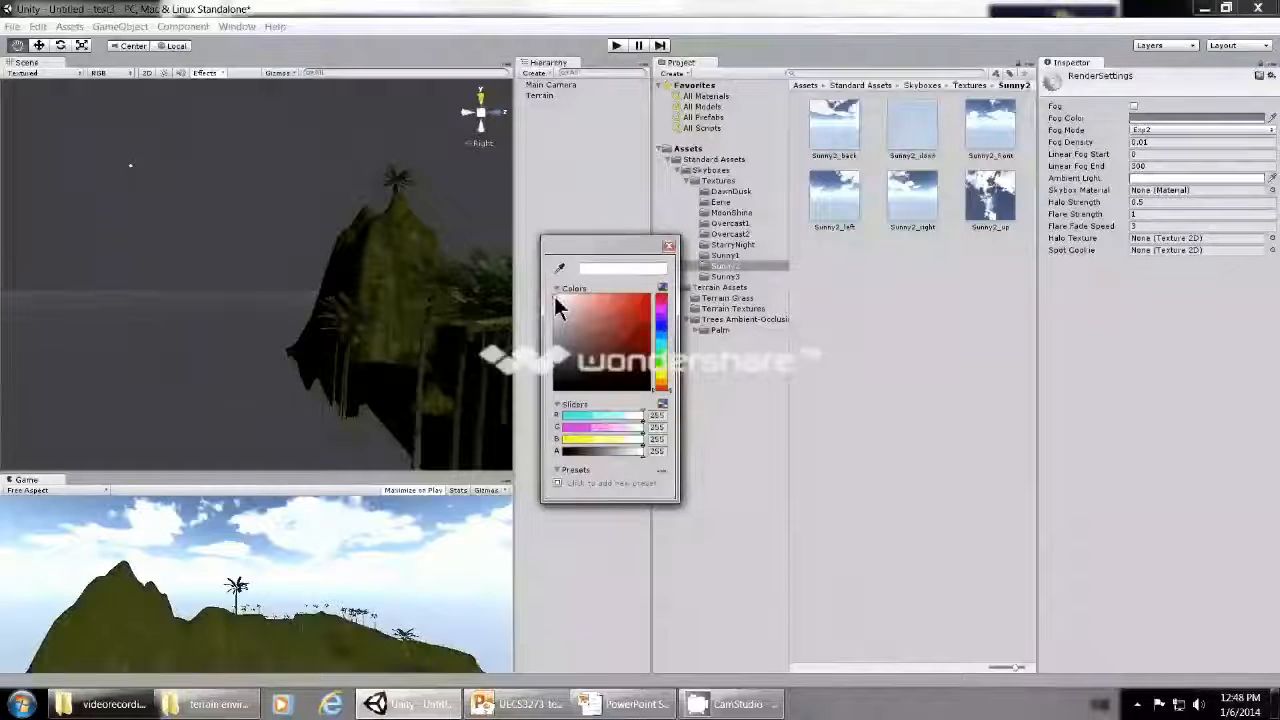
left_click(668, 246)
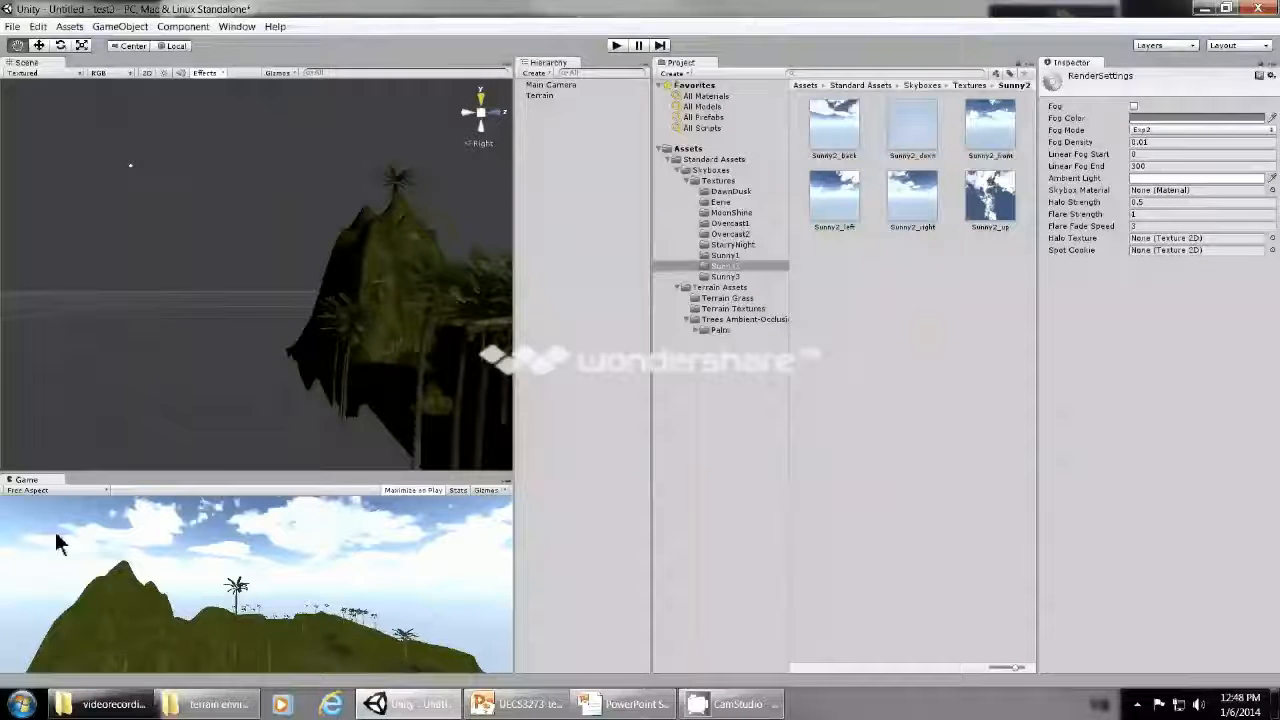
left_click(616, 46)
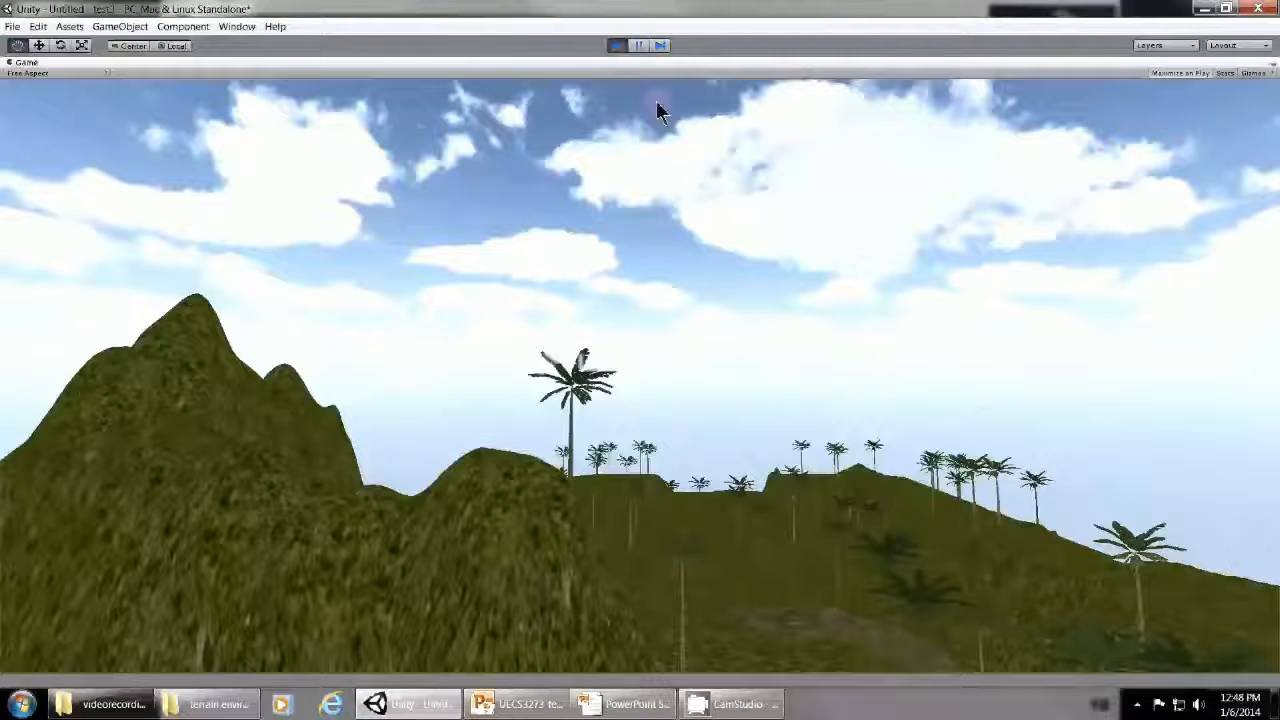
left_click(616, 46)
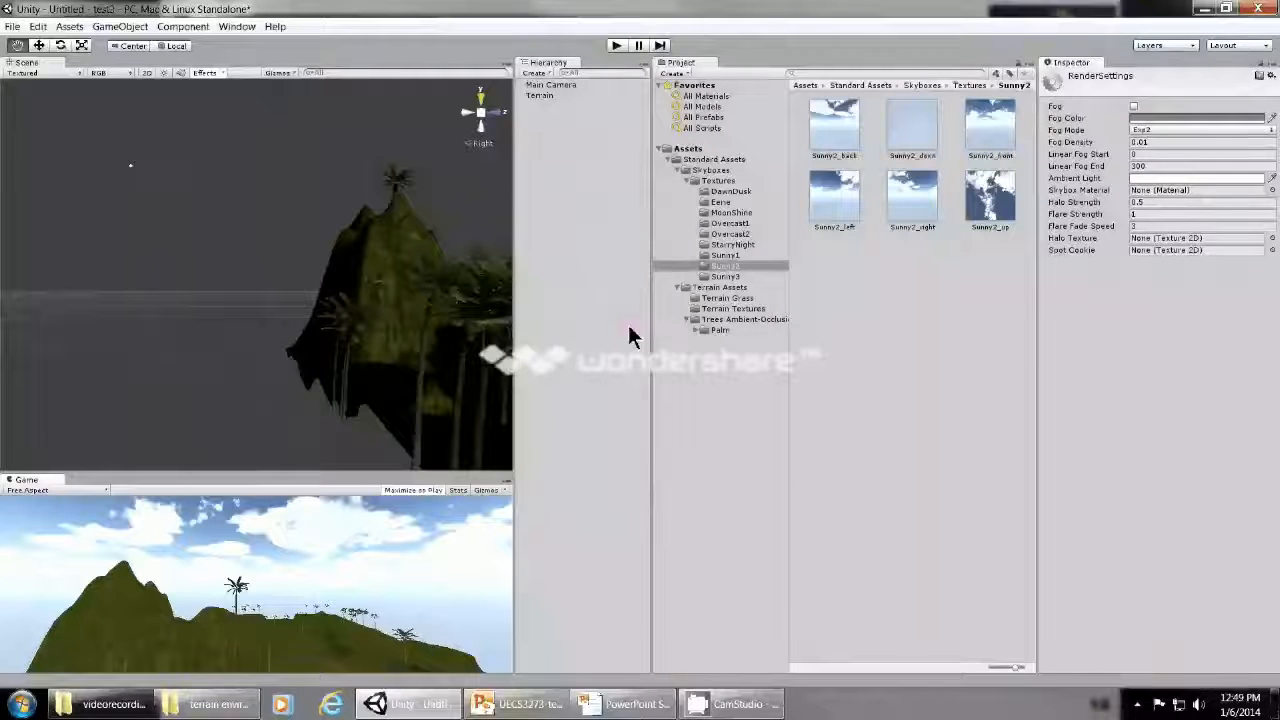
- Enable fog in the render settings and check it over the terrain in the scene and in play mode
left_click(1135, 108)
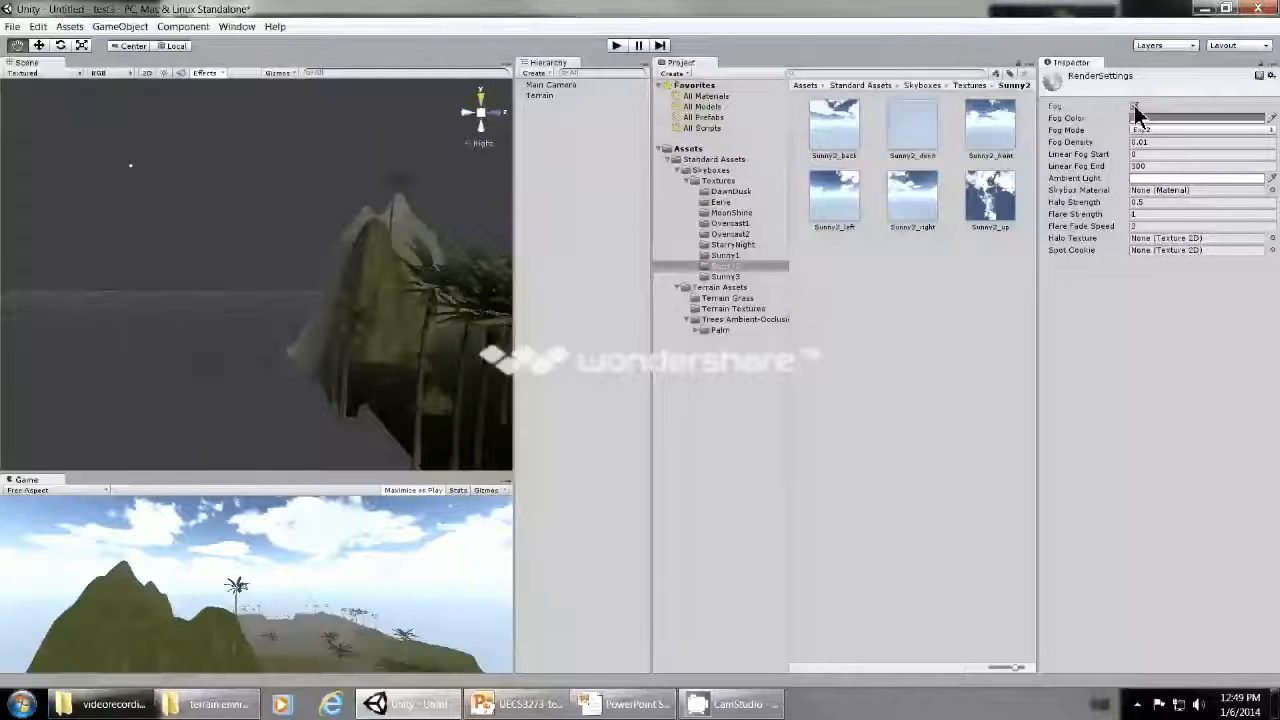
left_click_drag(354, 237, 238, 381)
left_click_drag(131, 263, 163, 336)
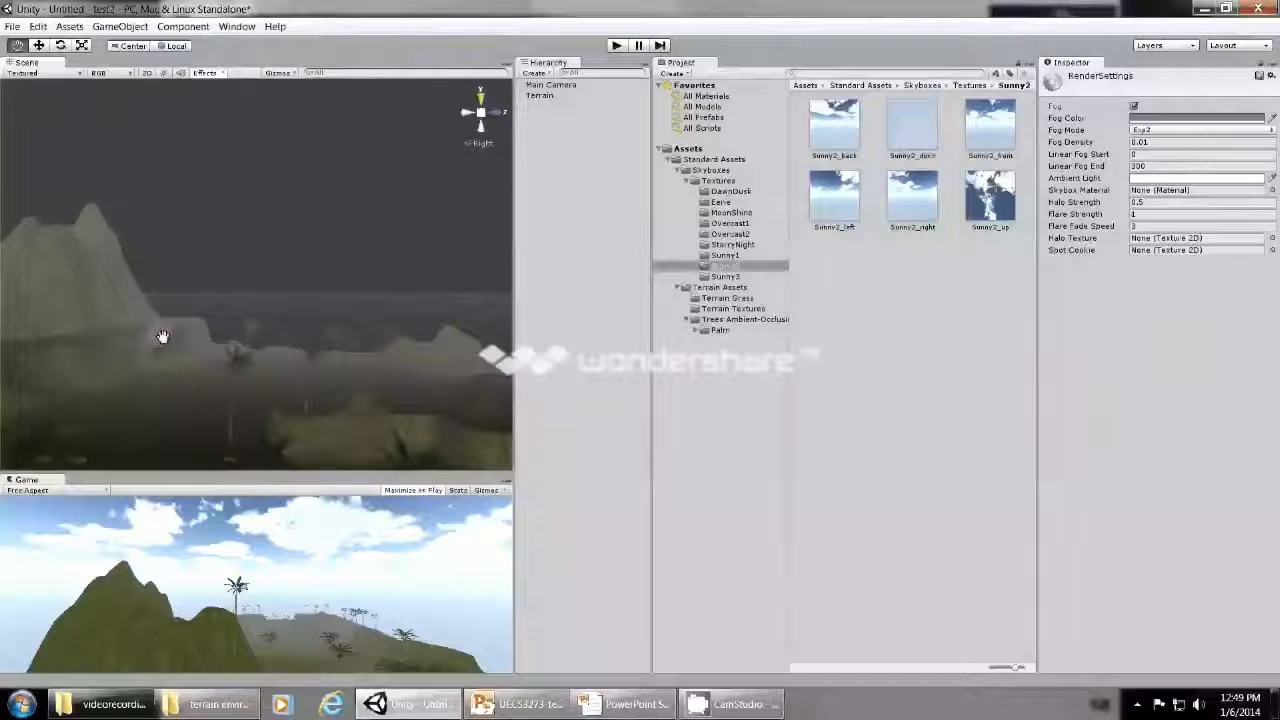
left_click(617, 47)
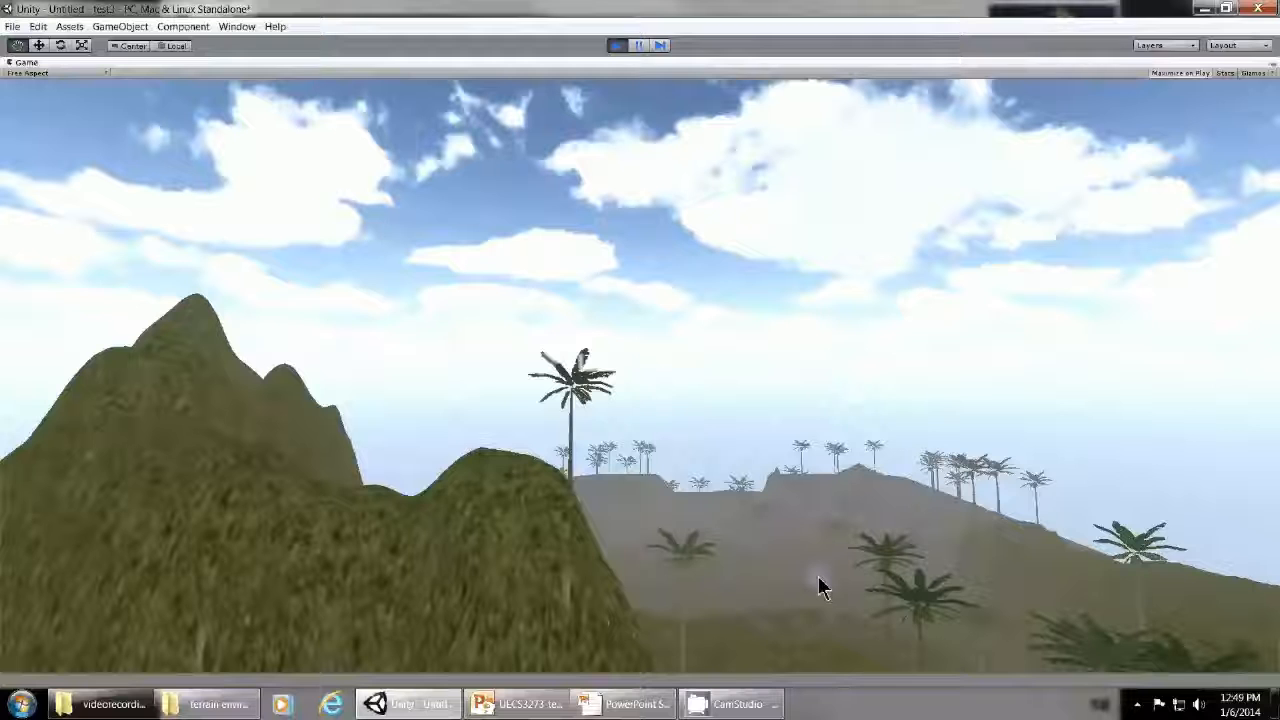
left_click(601, 45)
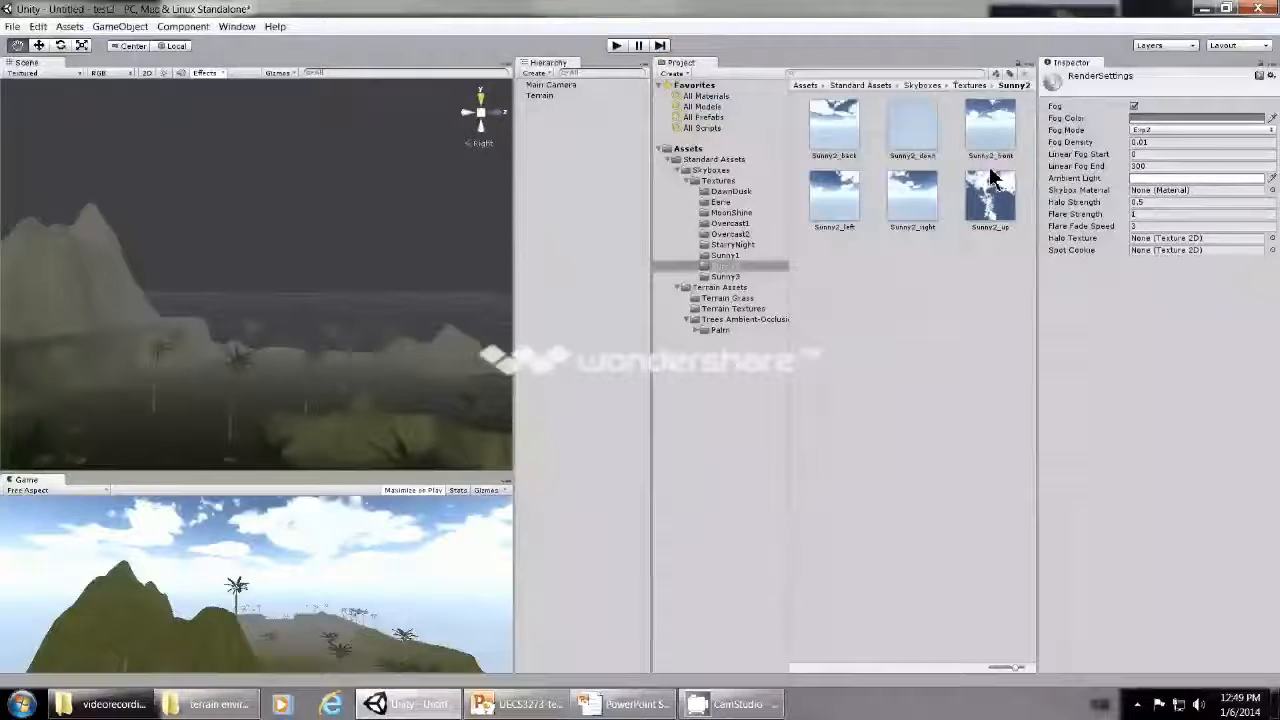
- Set the fog color to light grey after trying pink, brown and blue tints
left_click(1137, 119)
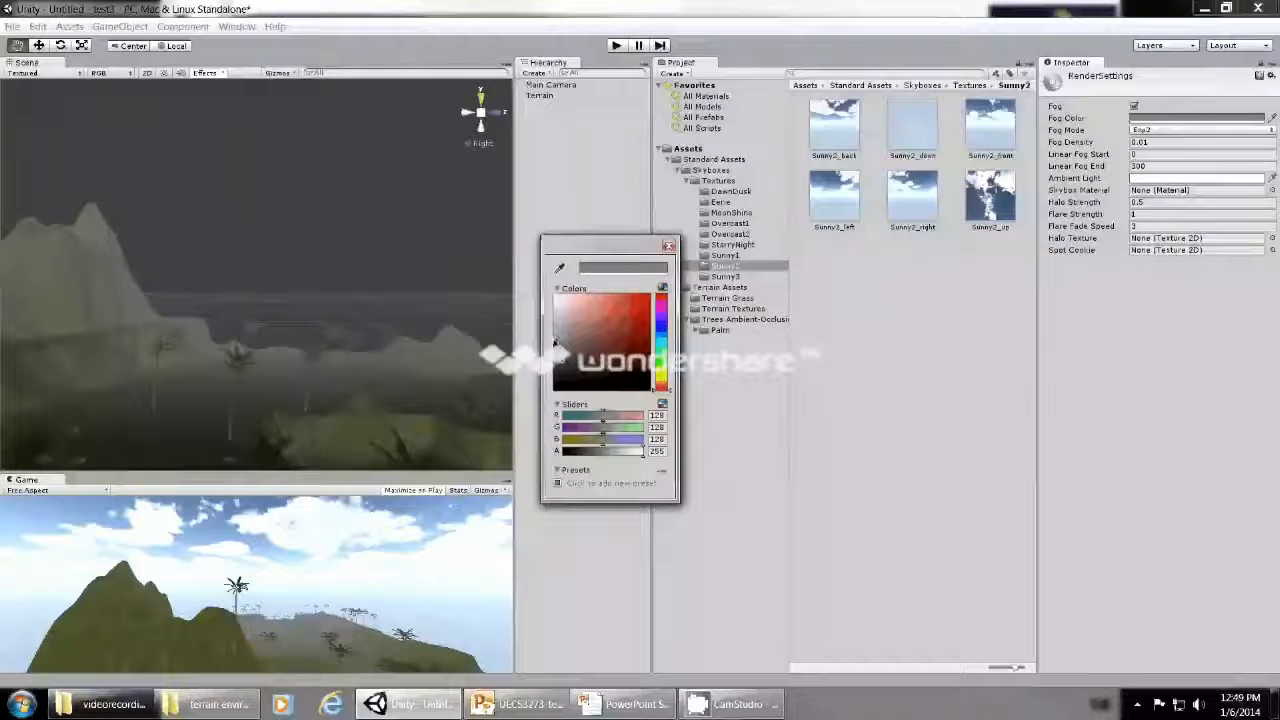
left_click(586, 303)
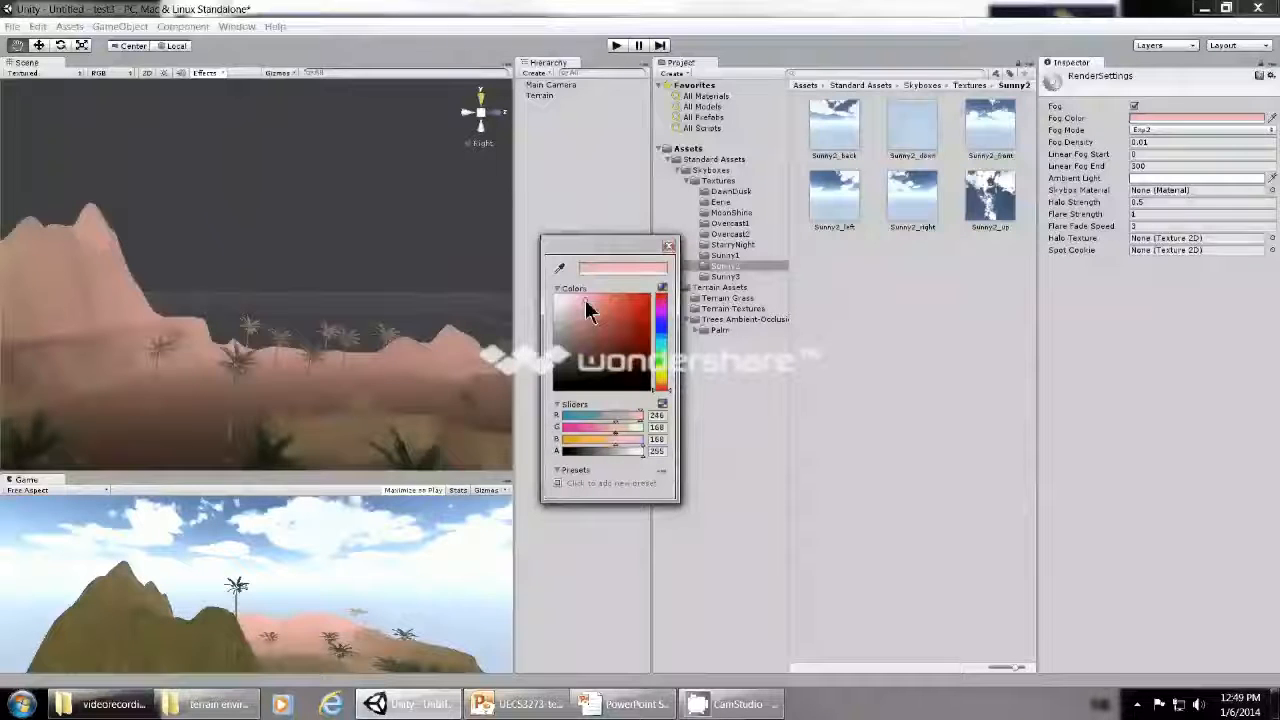
left_click(573, 341)
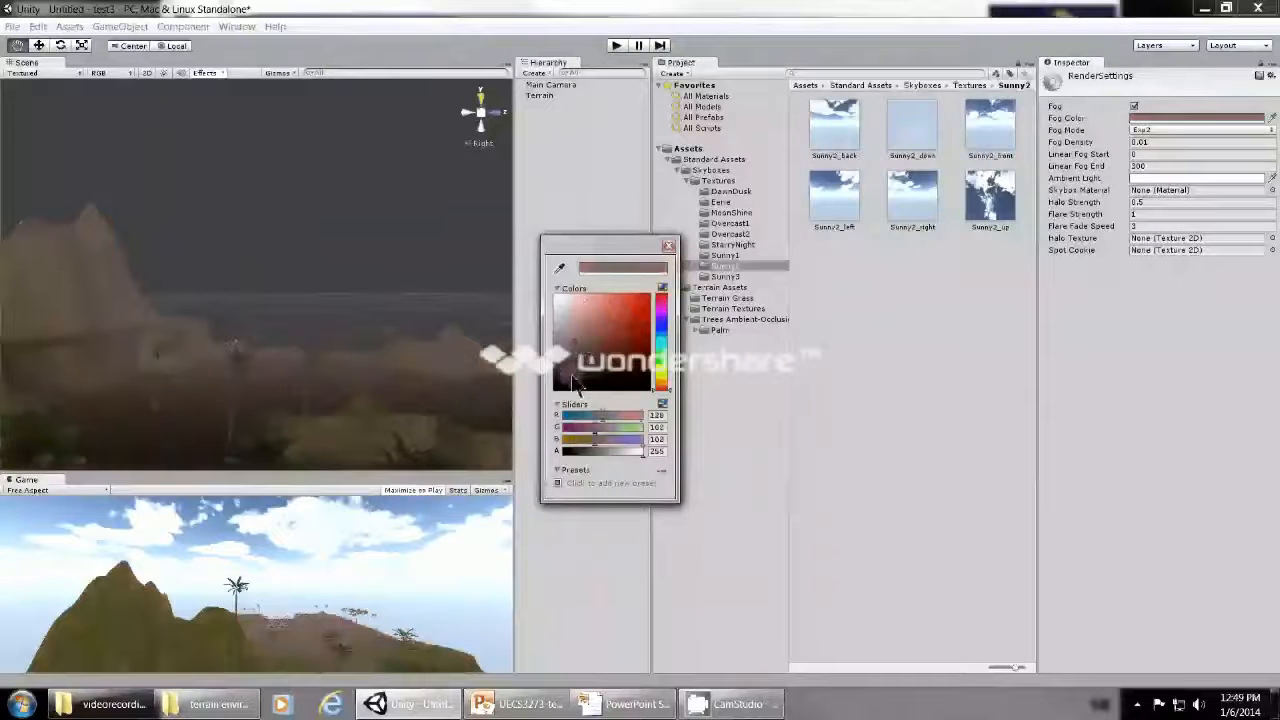
left_click(660, 340)
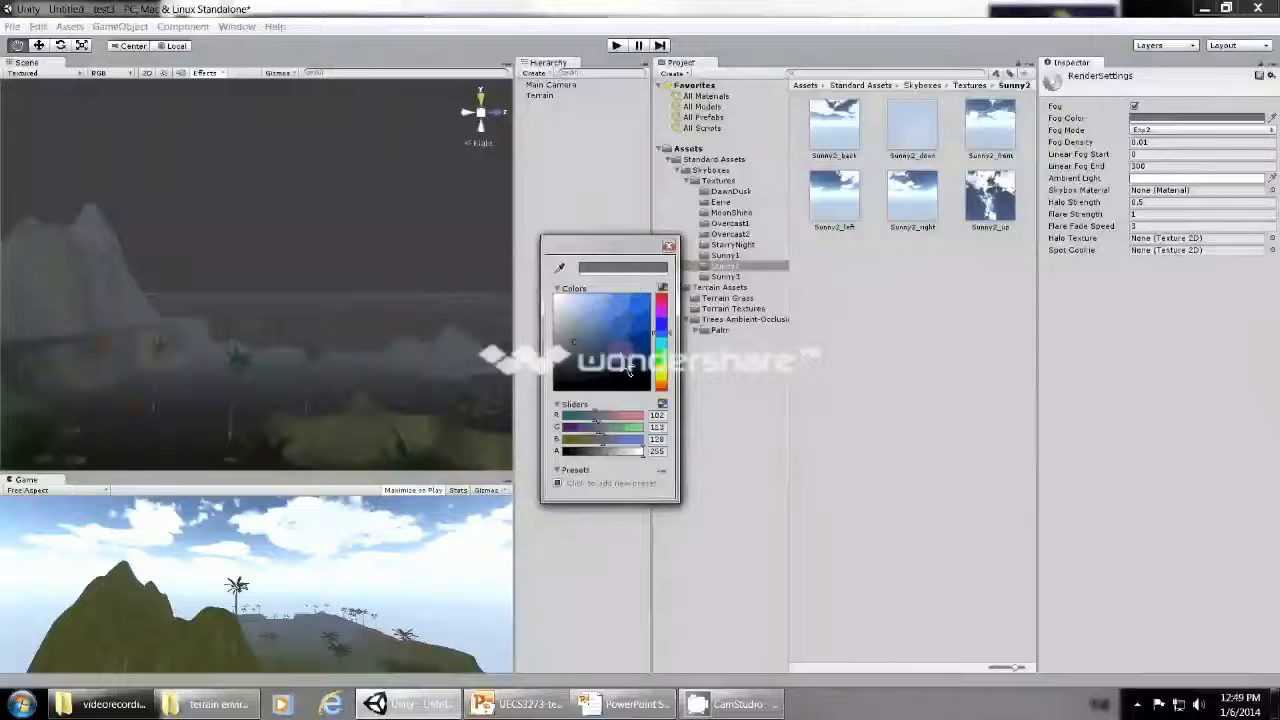
left_click(633, 372)
left_click_drag(628, 363, 637, 322)
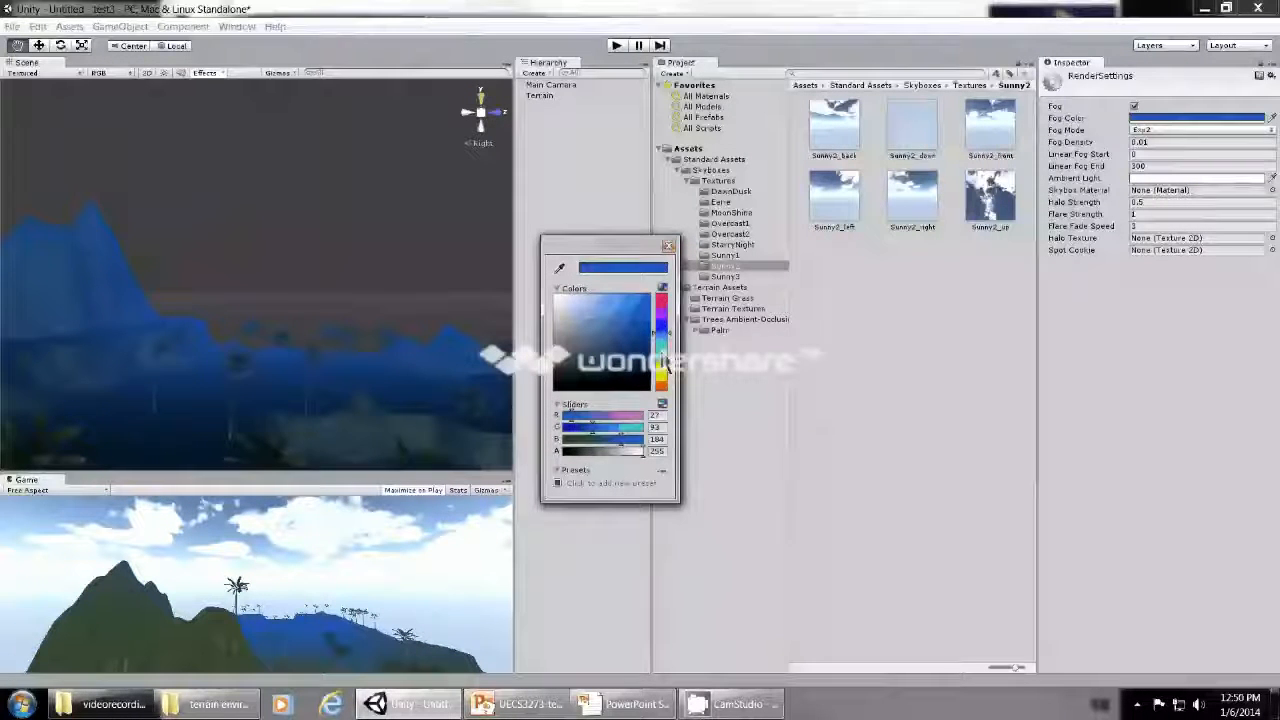
left_click(563, 304)
left_click_drag(563, 308, 558, 321)
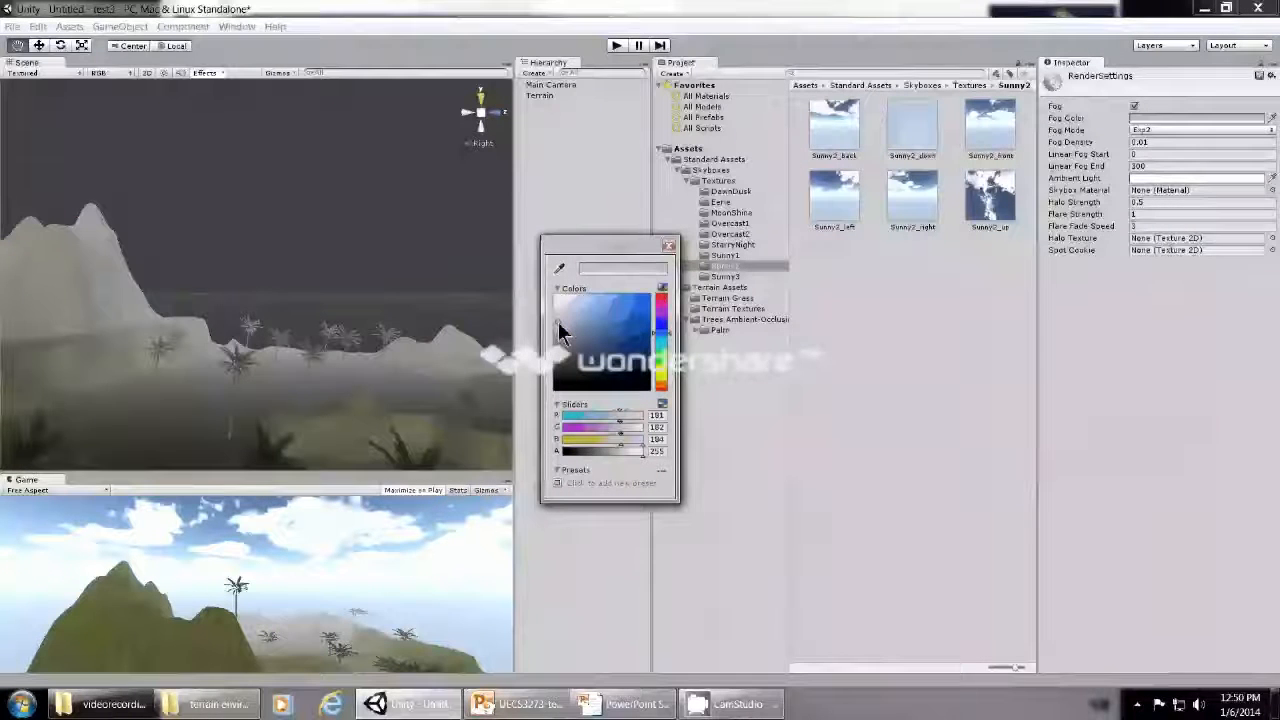
- Set the fog mode to Linear after comparing it with Exponential and Exp2
left_click(1158, 132)
left_click(1157, 143)
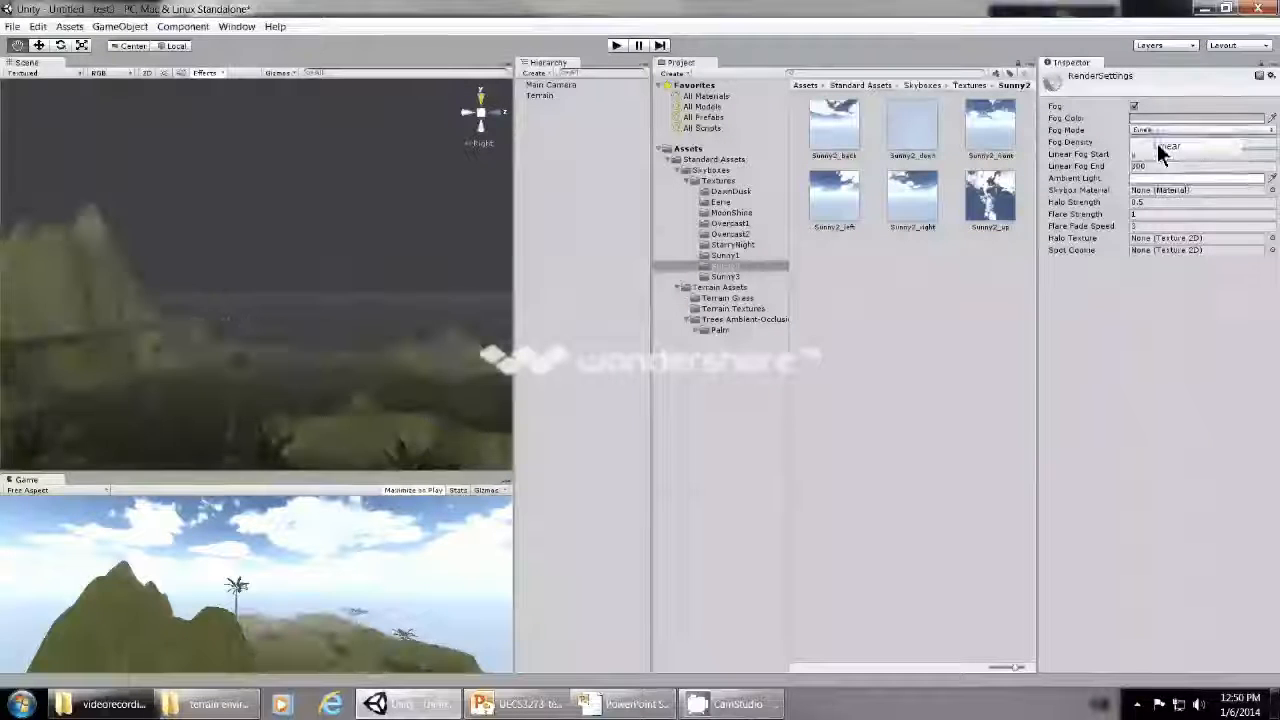
left_click(1166, 131)
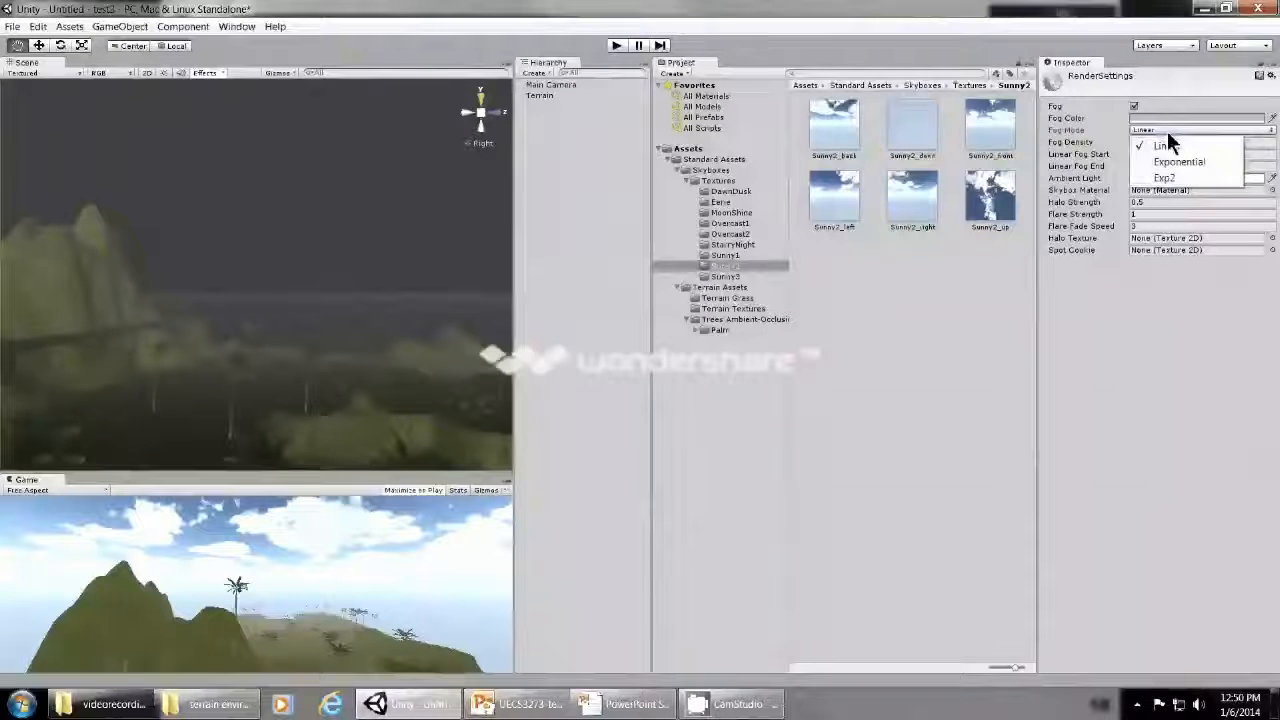
left_click(1166, 158)
left_click(1160, 130)
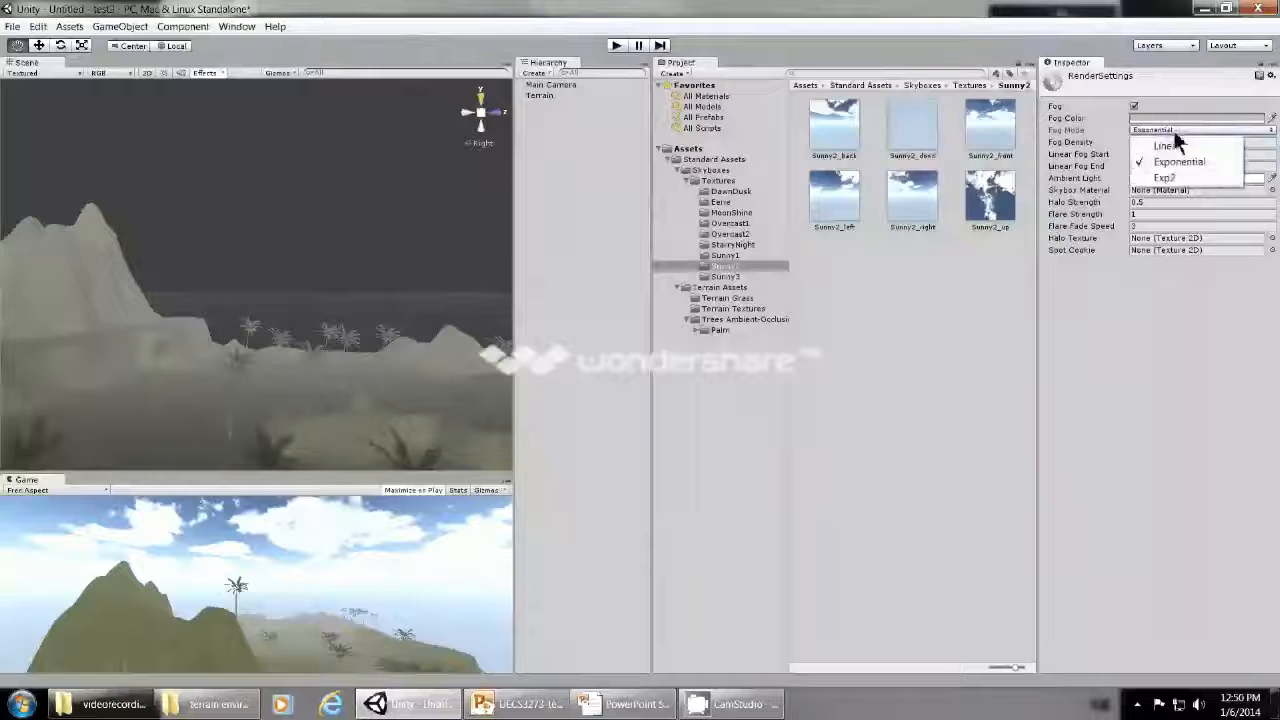
left_click(1160, 176)
left_click(1165, 130)
left_click(1168, 146)
- Set the fog density to 0.6
left_click_drag(1156, 142, 1133, 143)
type("0")
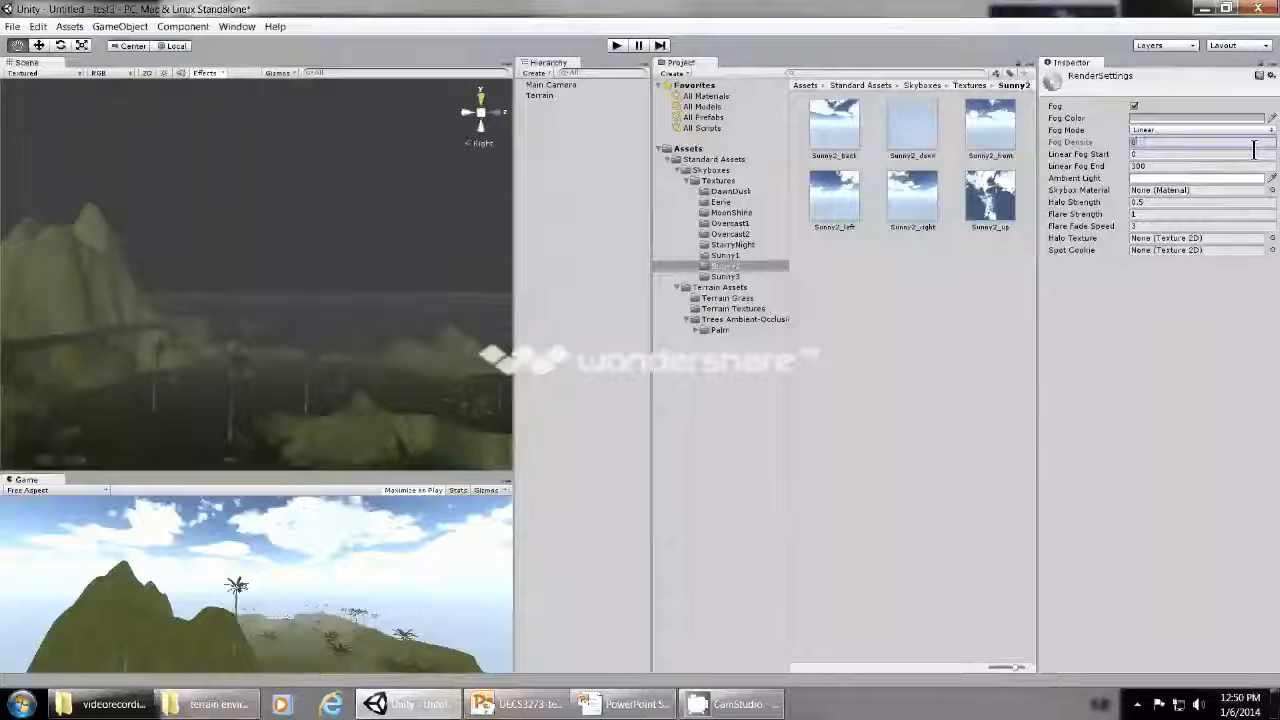
type(".")
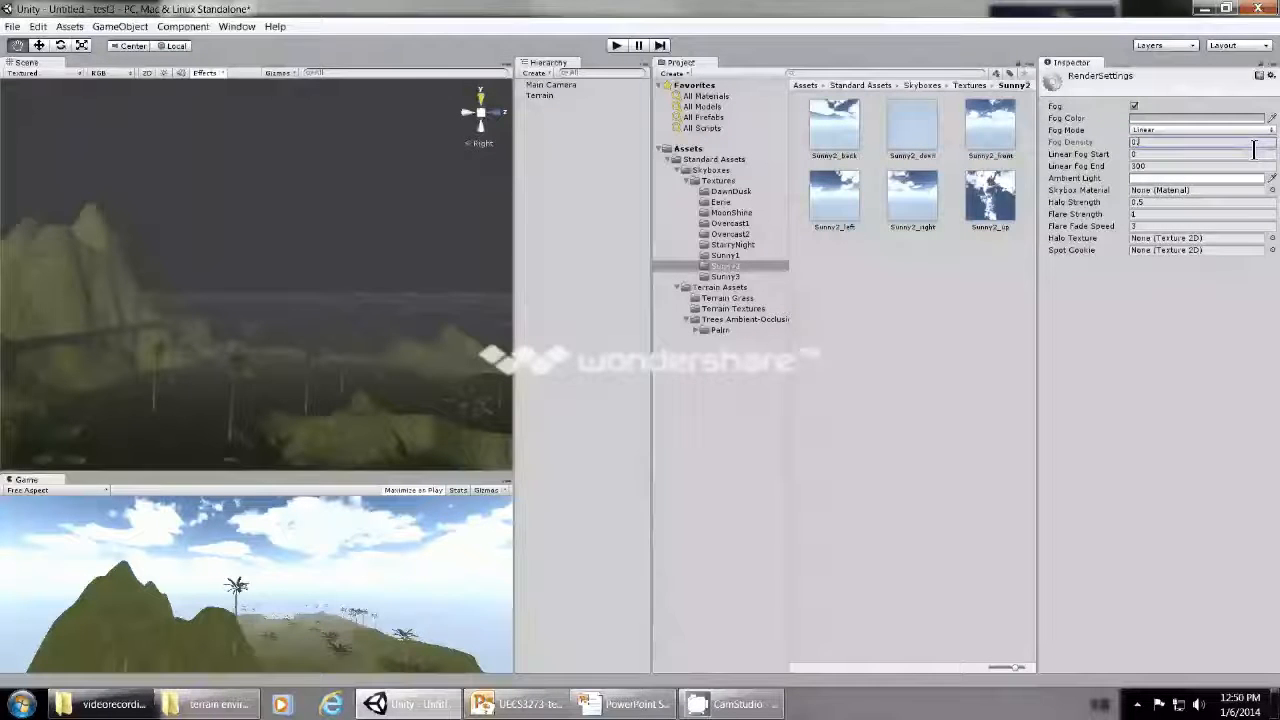
type("5")
key("BackSpace")
key("BackSpace")
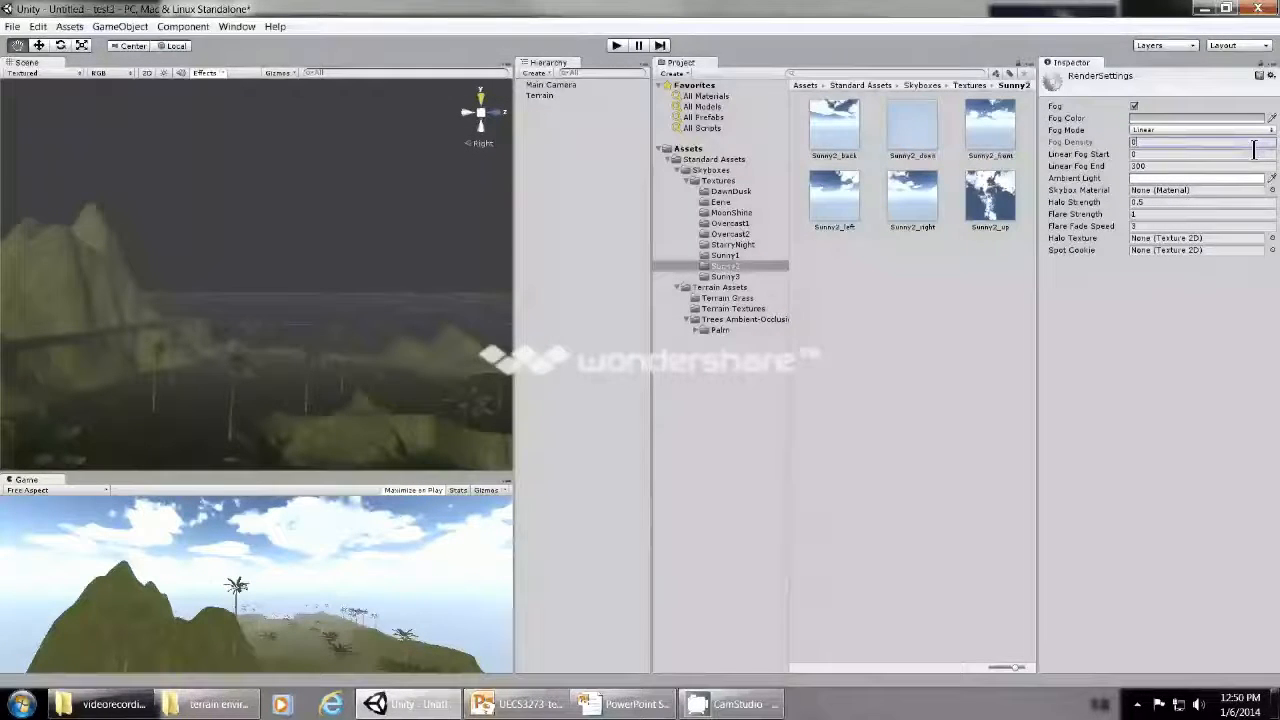
type(".6")
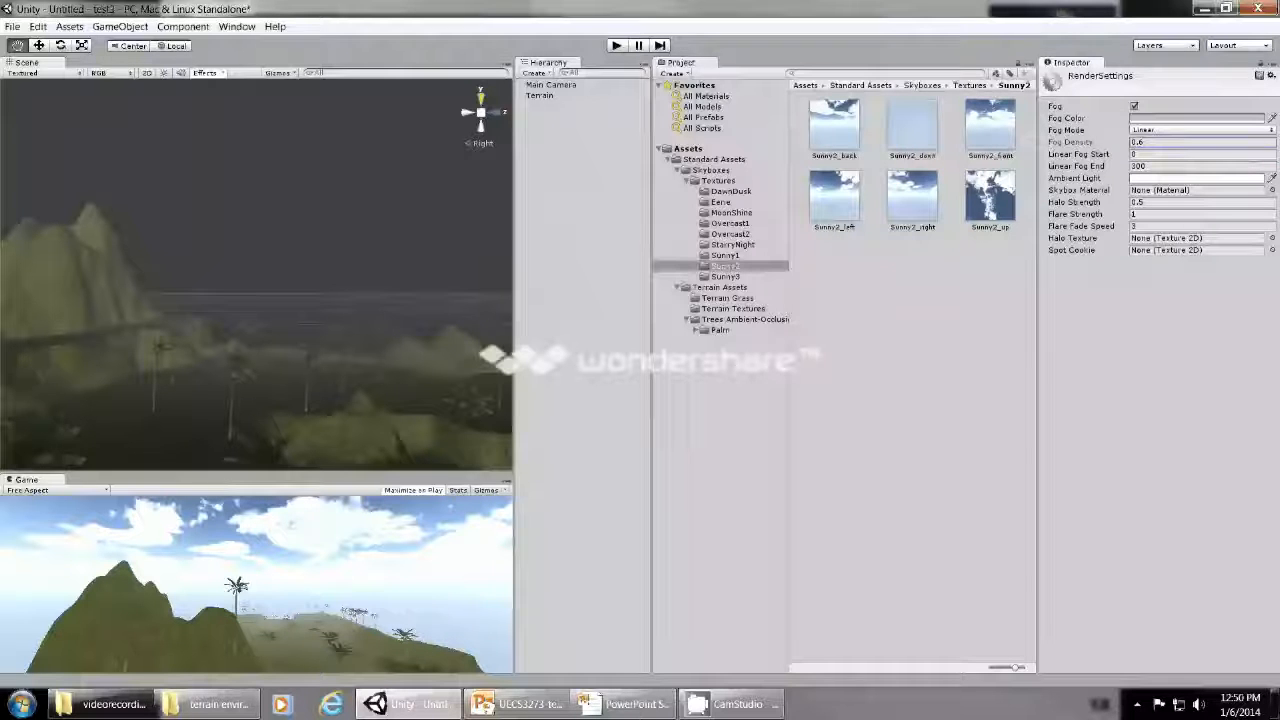
- Try the Exponential fog mode with fog densities of 0.05, 0.01 and 0.005
left_click(1195, 129)
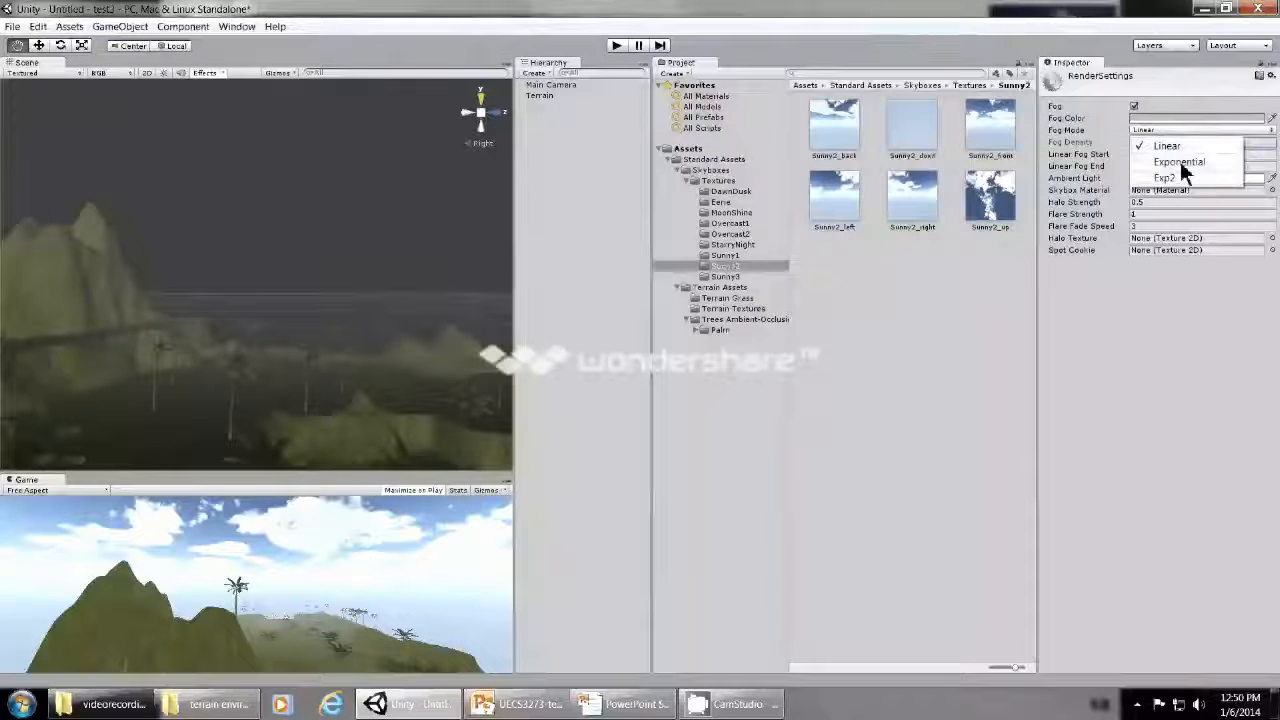
left_click(1180, 161)
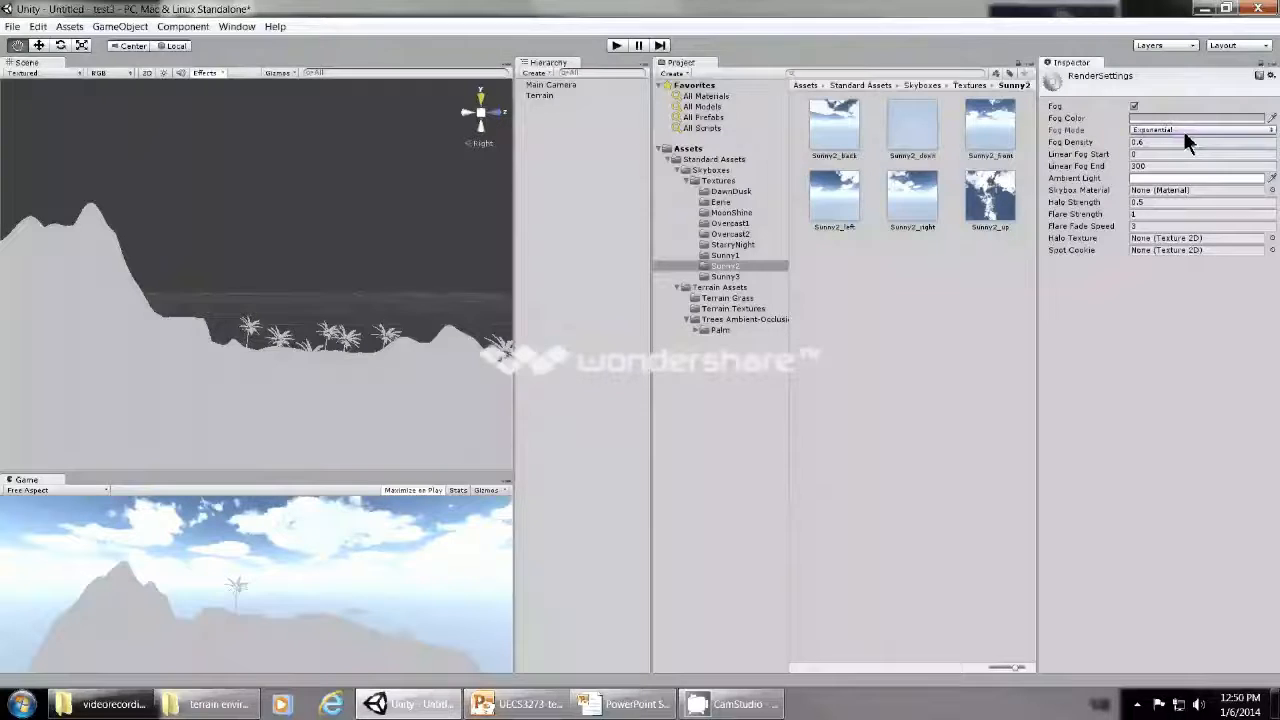
left_click(1182, 142)
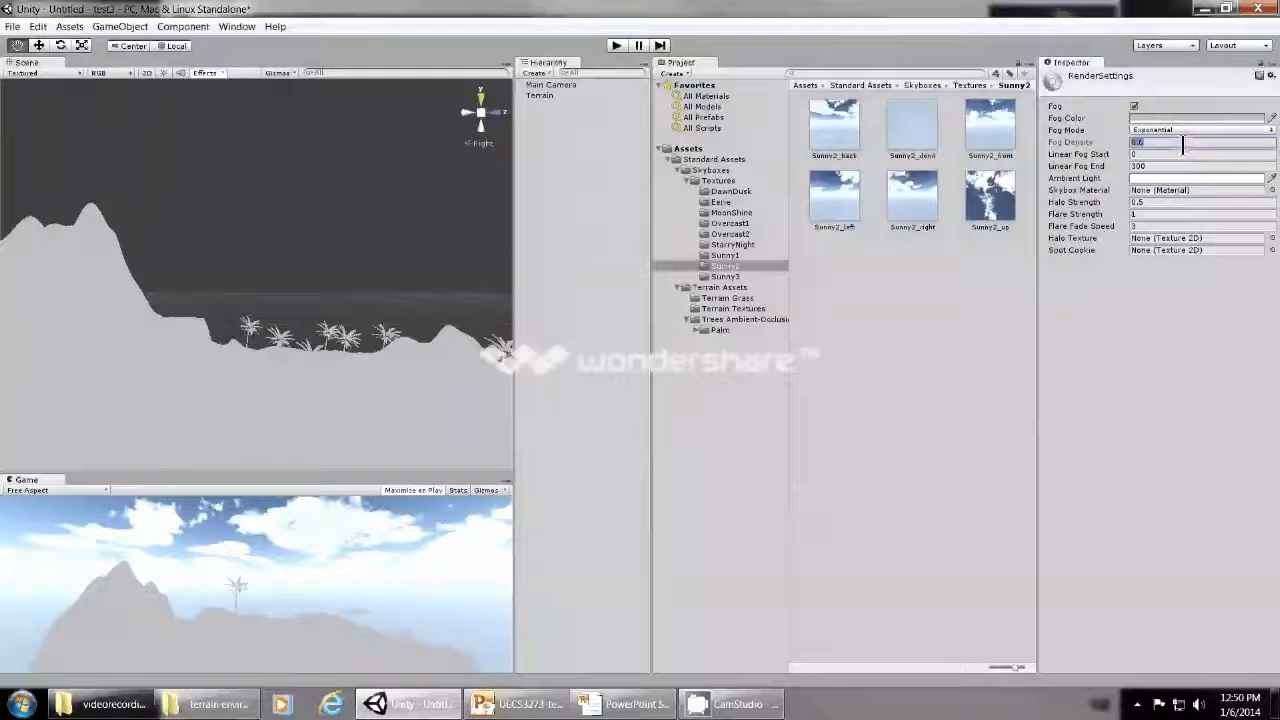
key("BackSpace")
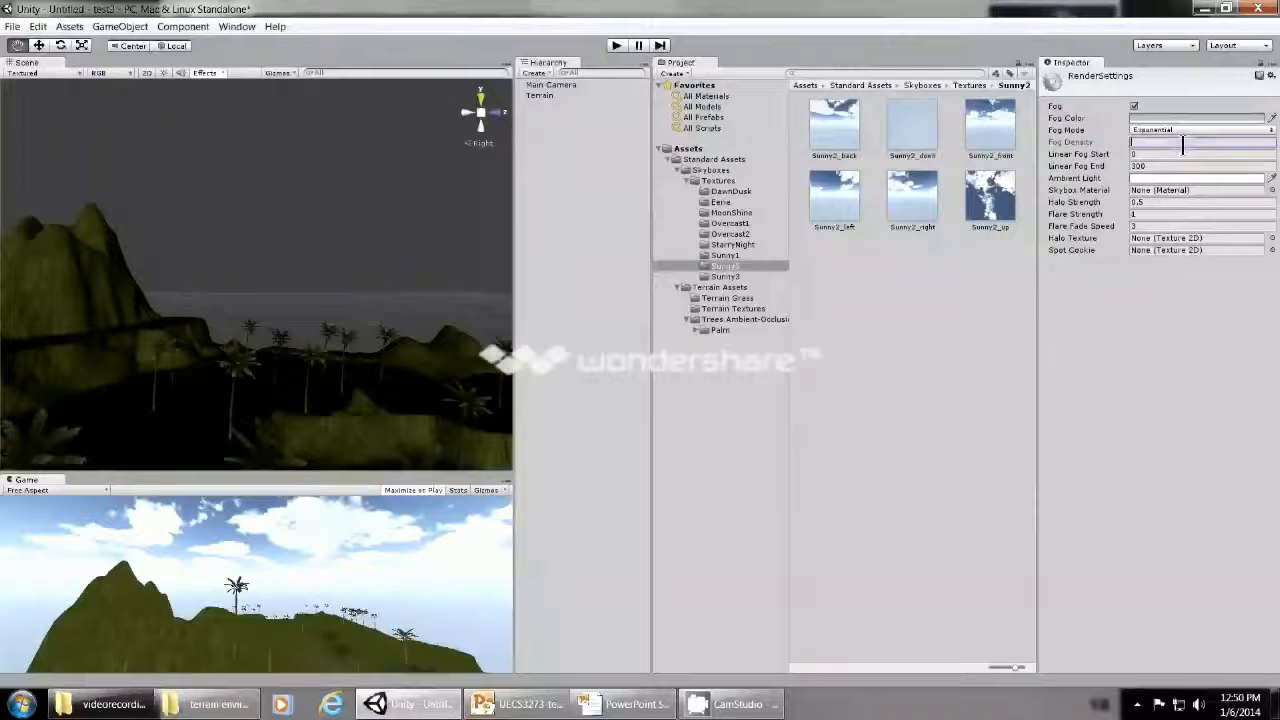
type("0.05")
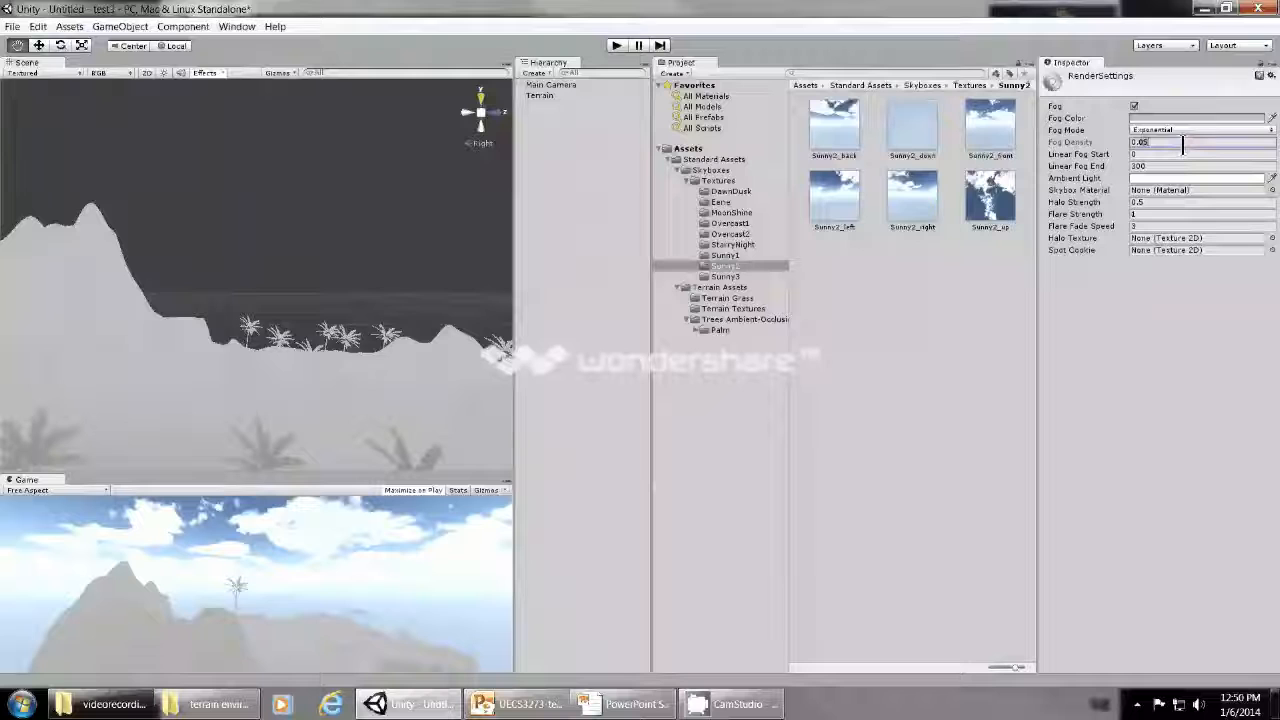
key("BackSpace")
type("1")
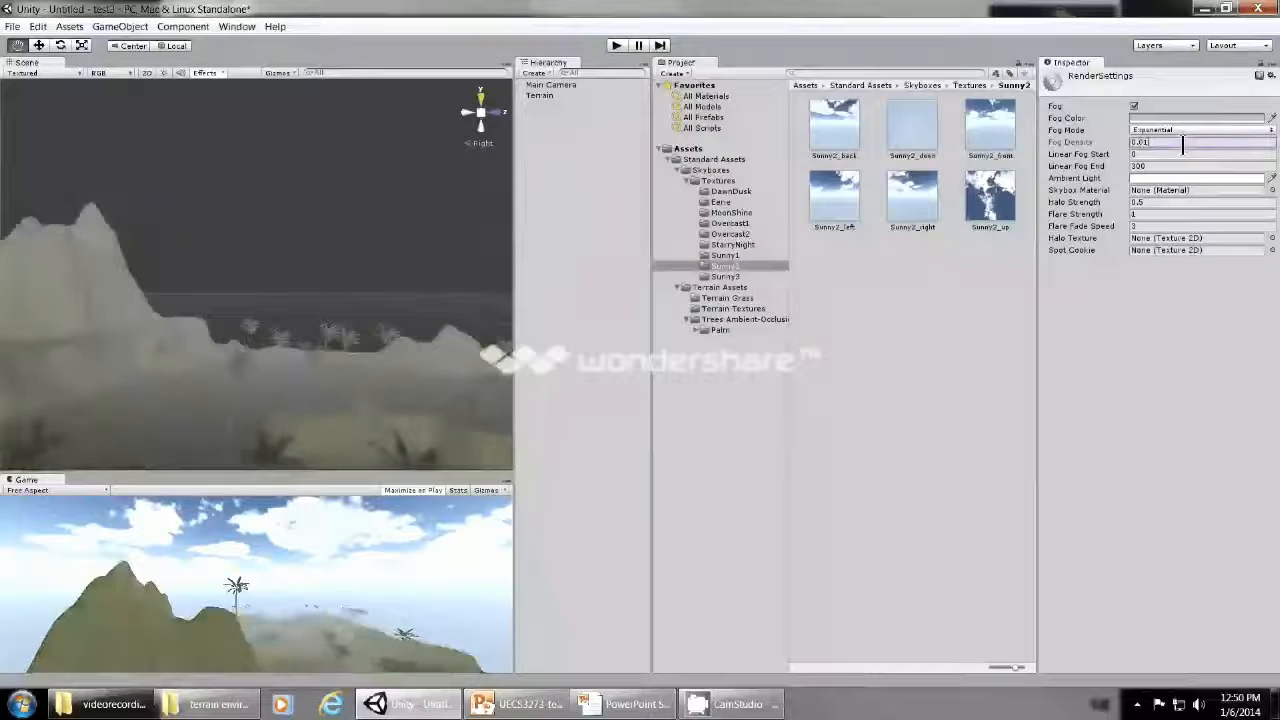
key("BackSpace")
type("05")
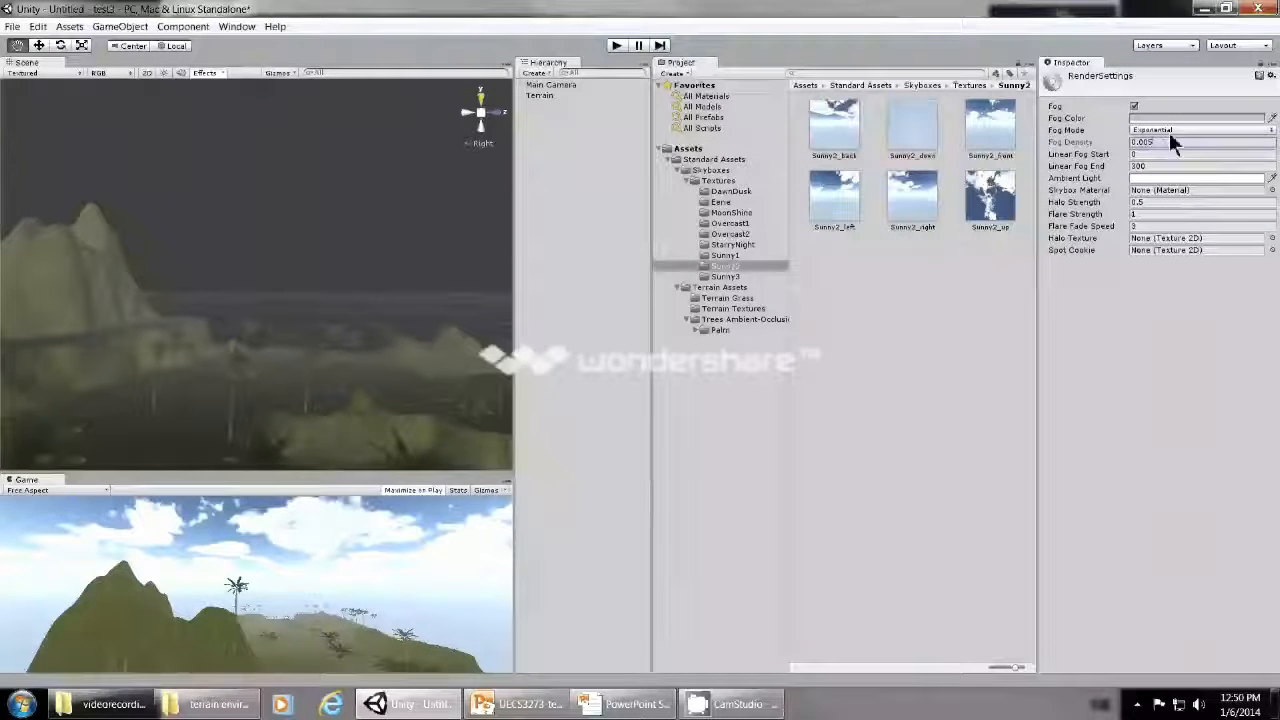
- Switch the fog mode back to Linear and set the fog density to 0.6
left_click(1169, 132)
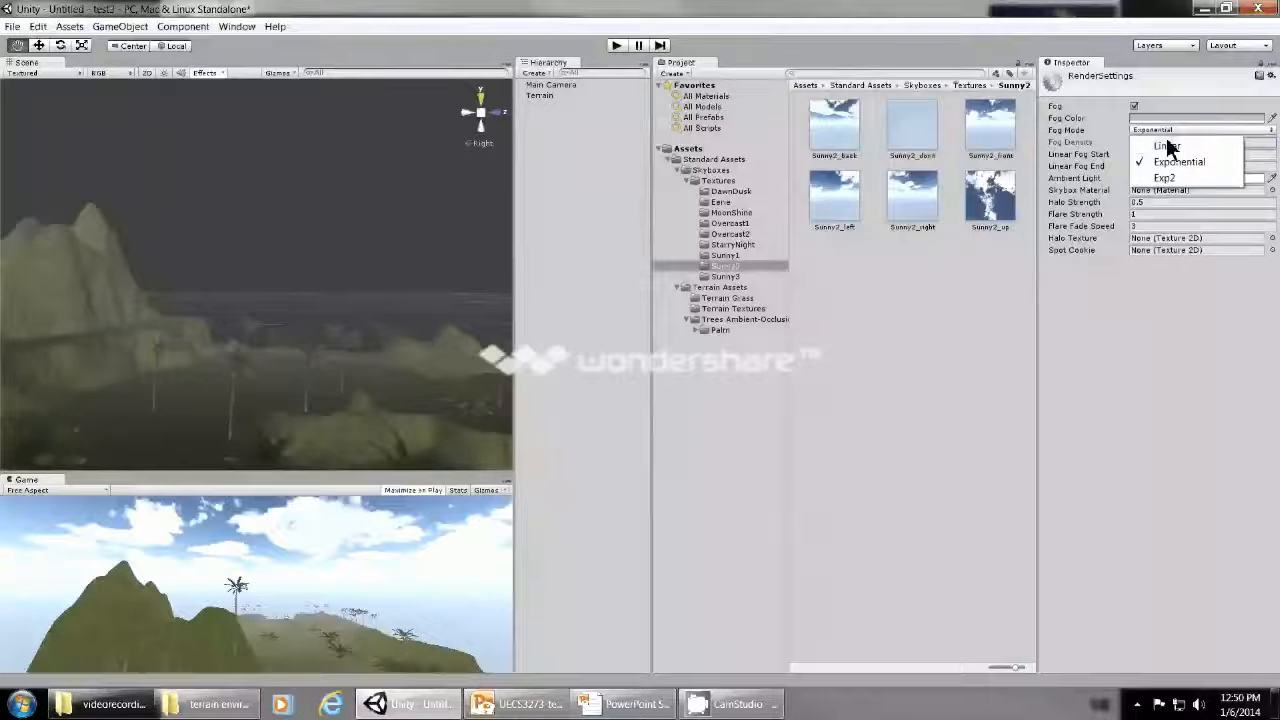
left_click(1167, 148)
left_click(1162, 145)
type("0.0")
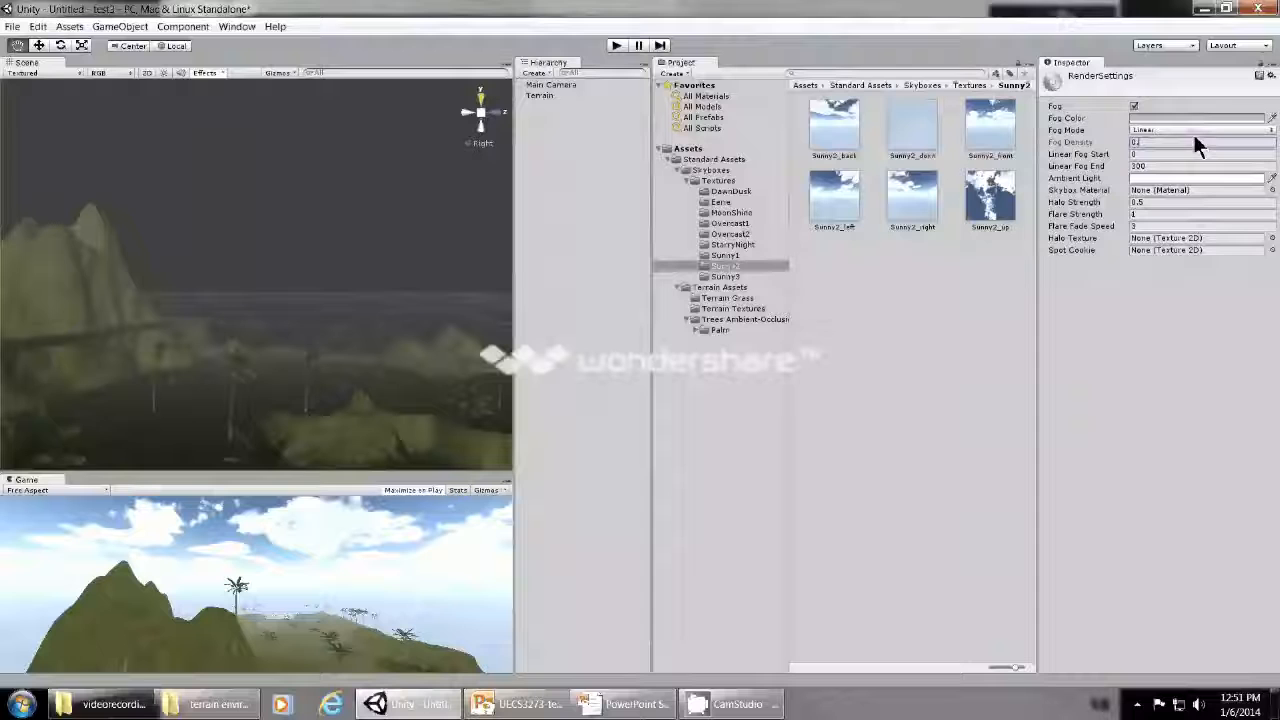
type("6")
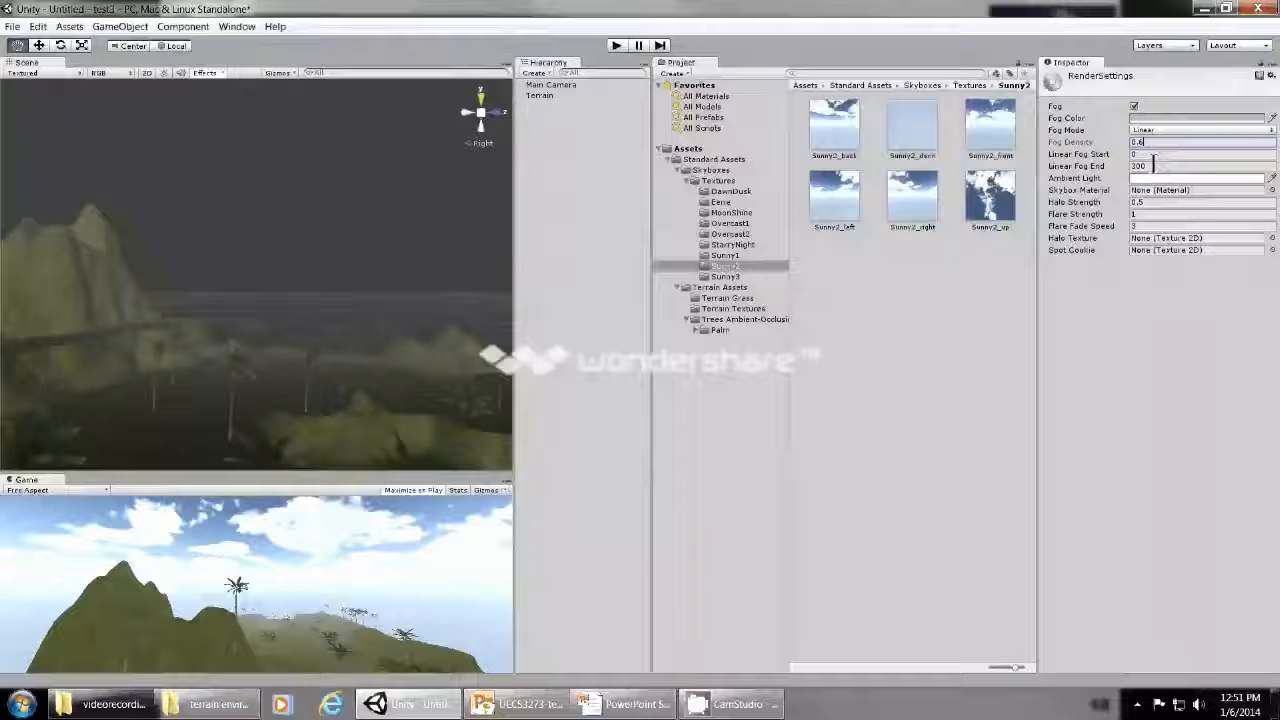
- Set the linear fog start to 1 after trying 50
left_click(1156, 155)
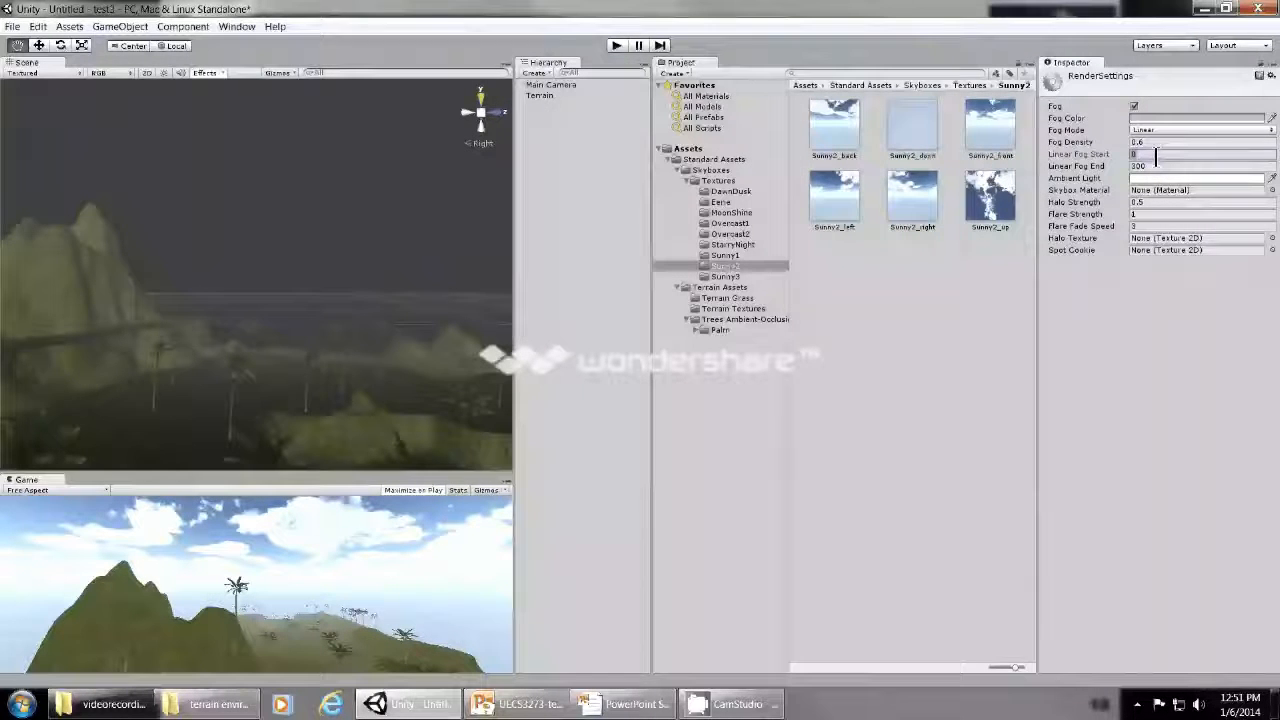
type("50")
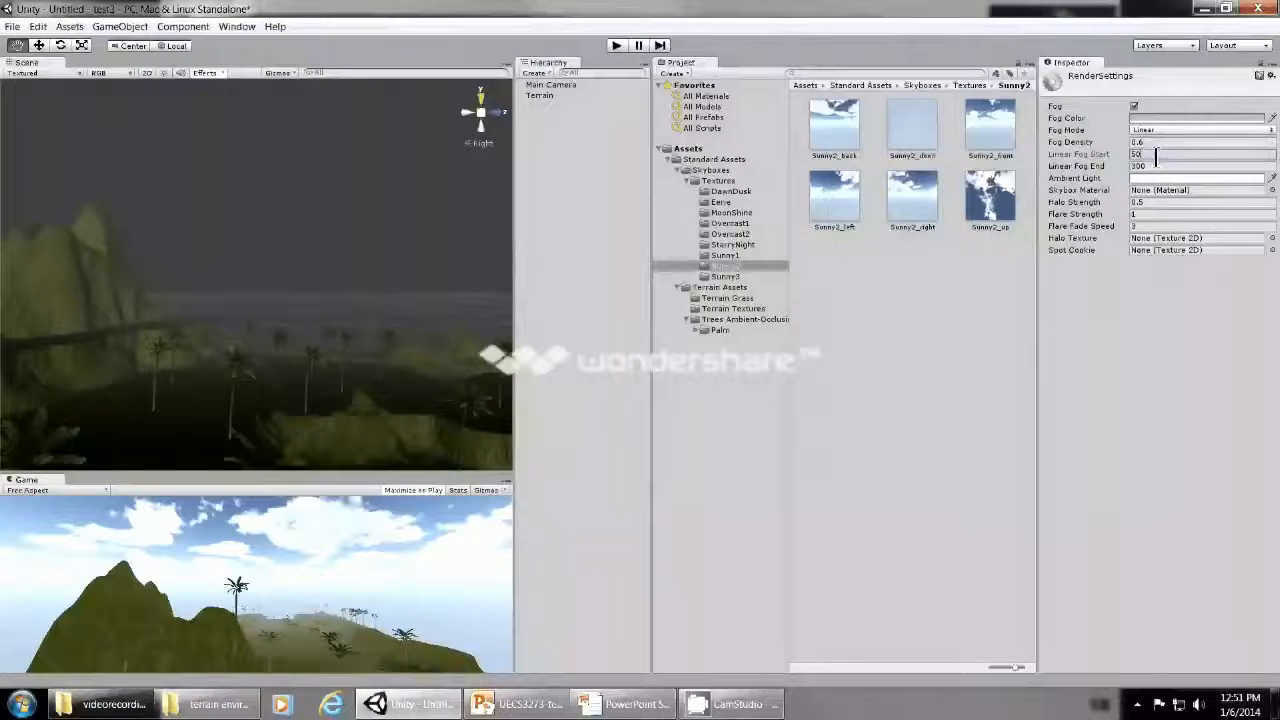
key("BackSpace")
key("BackSpace")
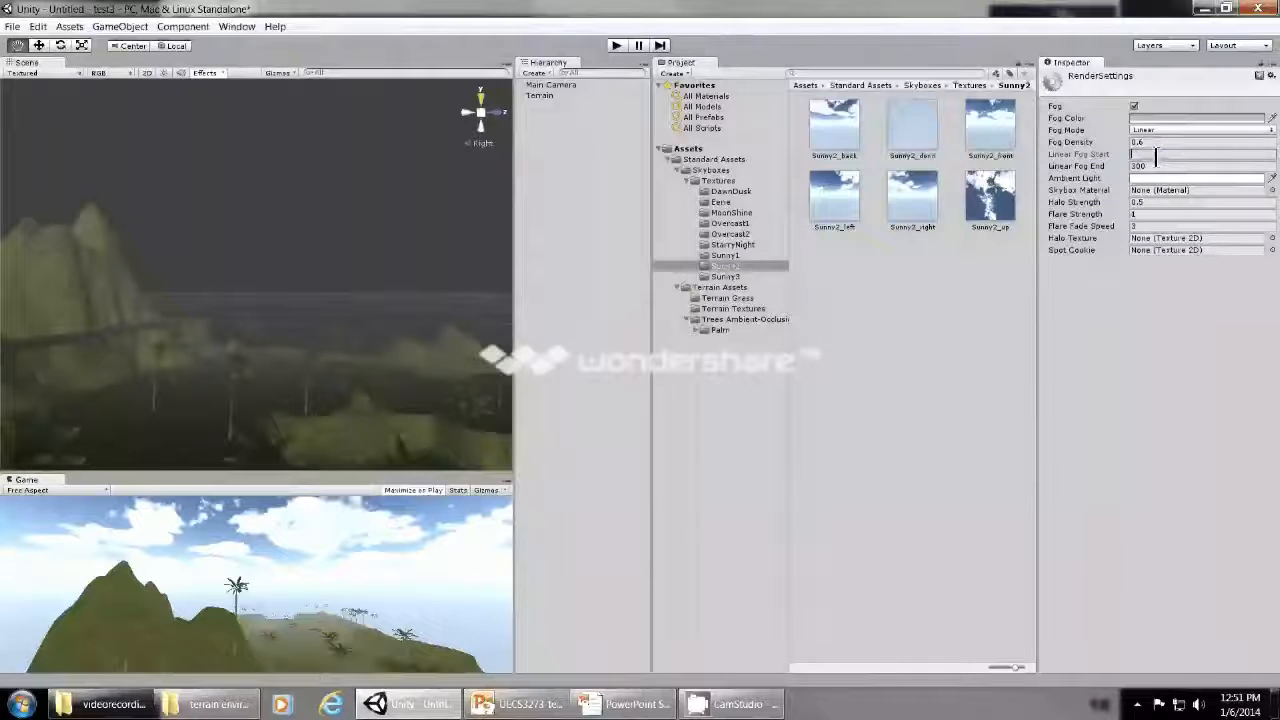
type("1")
- Set the linear fog end to 75 after trying 20, 500, 100 and 150
left_click(1157, 166)
type("20")
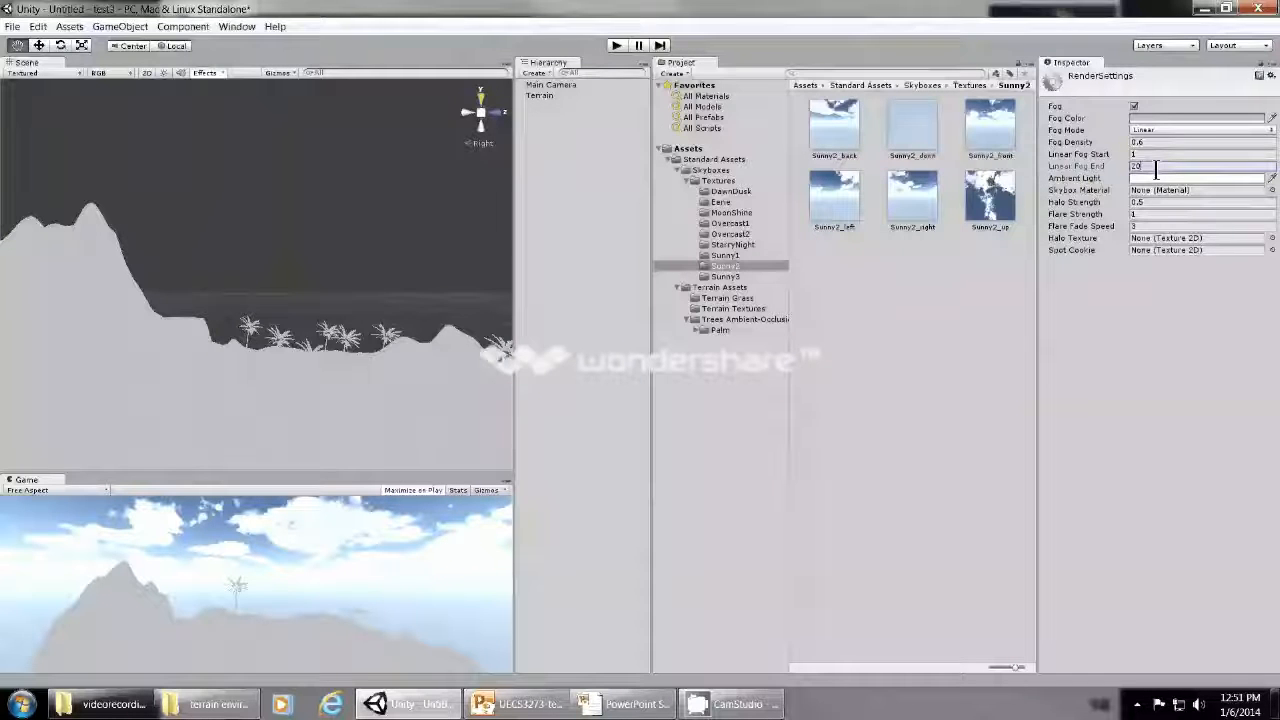
key("BackSpace")
key("BackSpace")
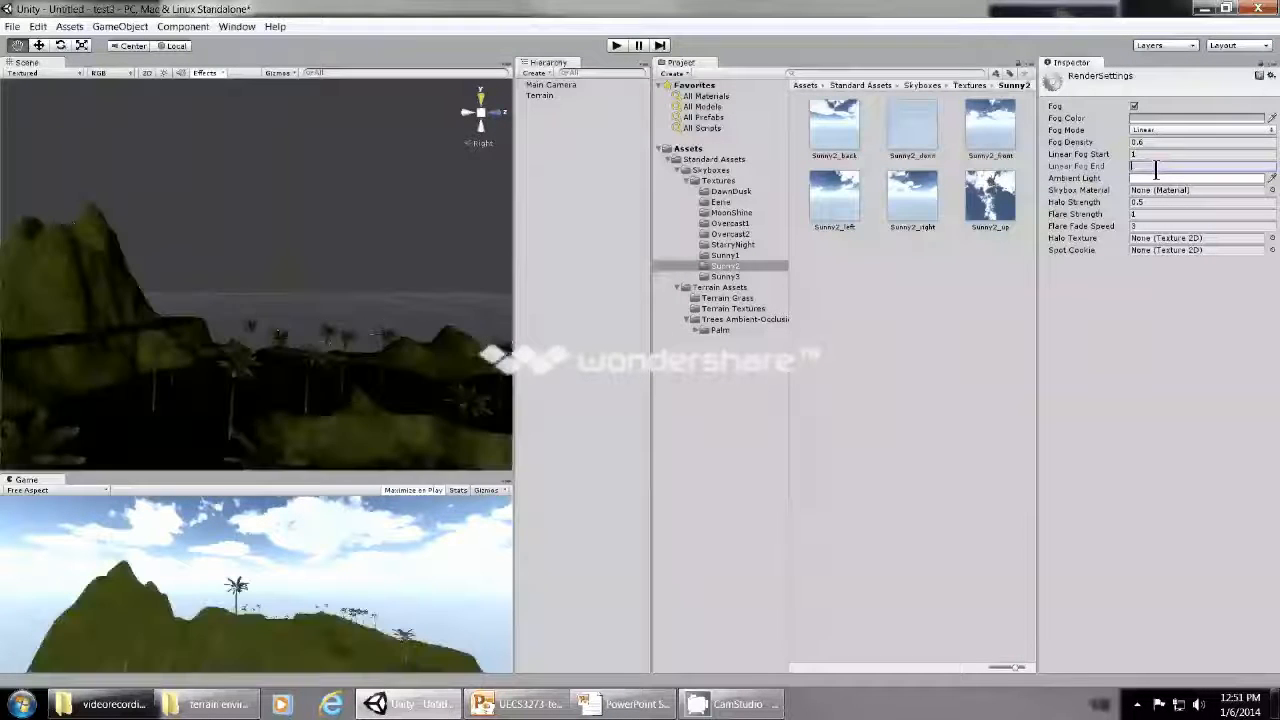
type("500")
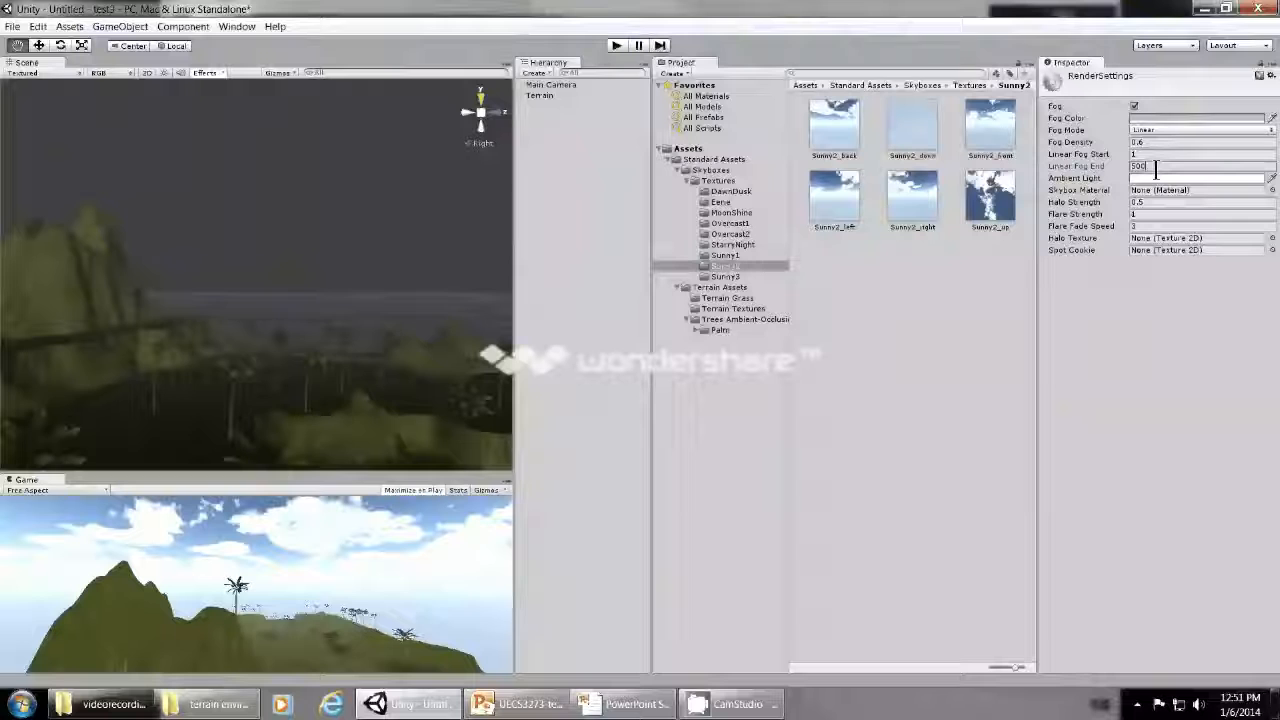
key("BackSpace")
key("BackSpace")
key("BackSpace")
type("100")
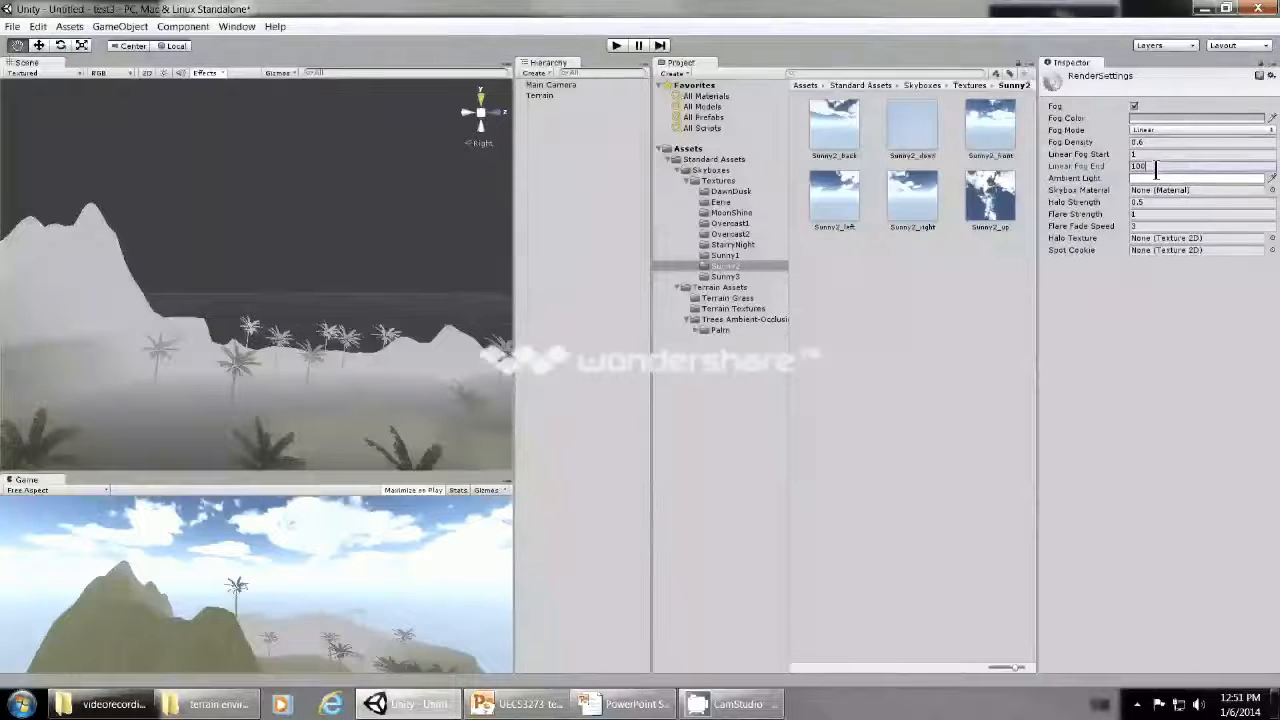
key("BackSpace")
key("BackSpace")
key("BackSpace")
type("150")
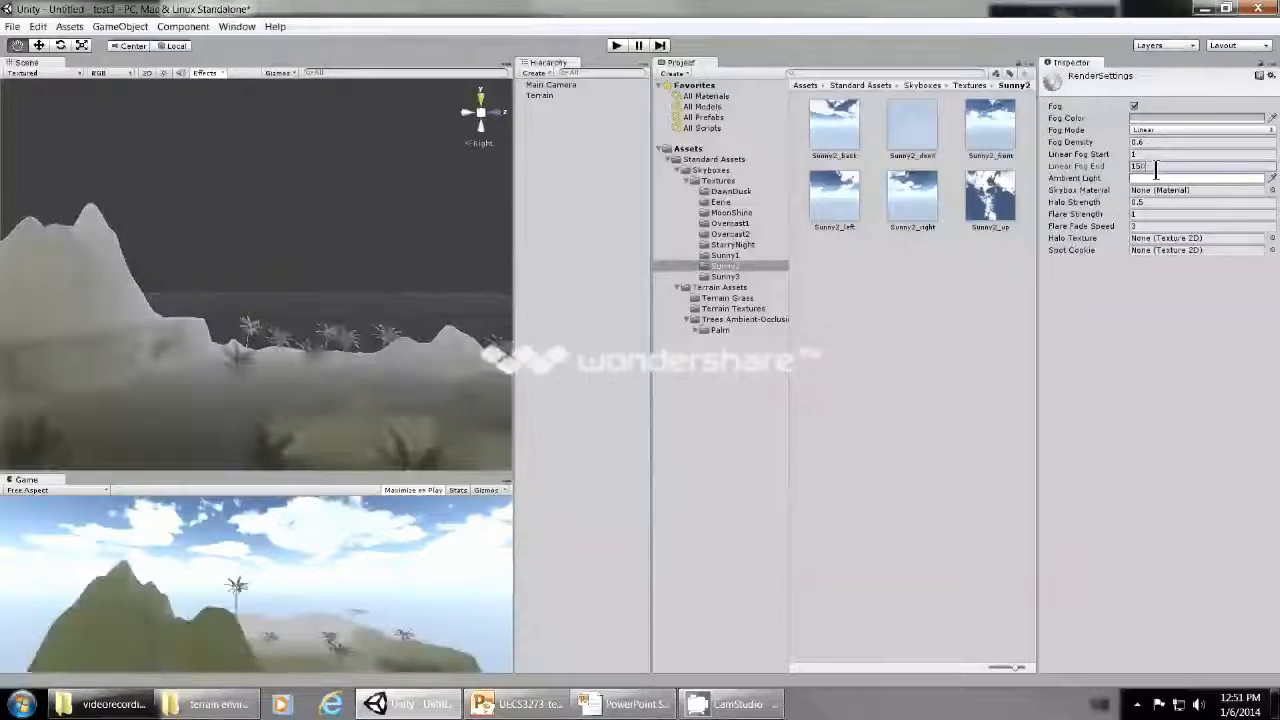
key("BackSpace")
key("BackSpace")
key("BackSpace")
type("75")
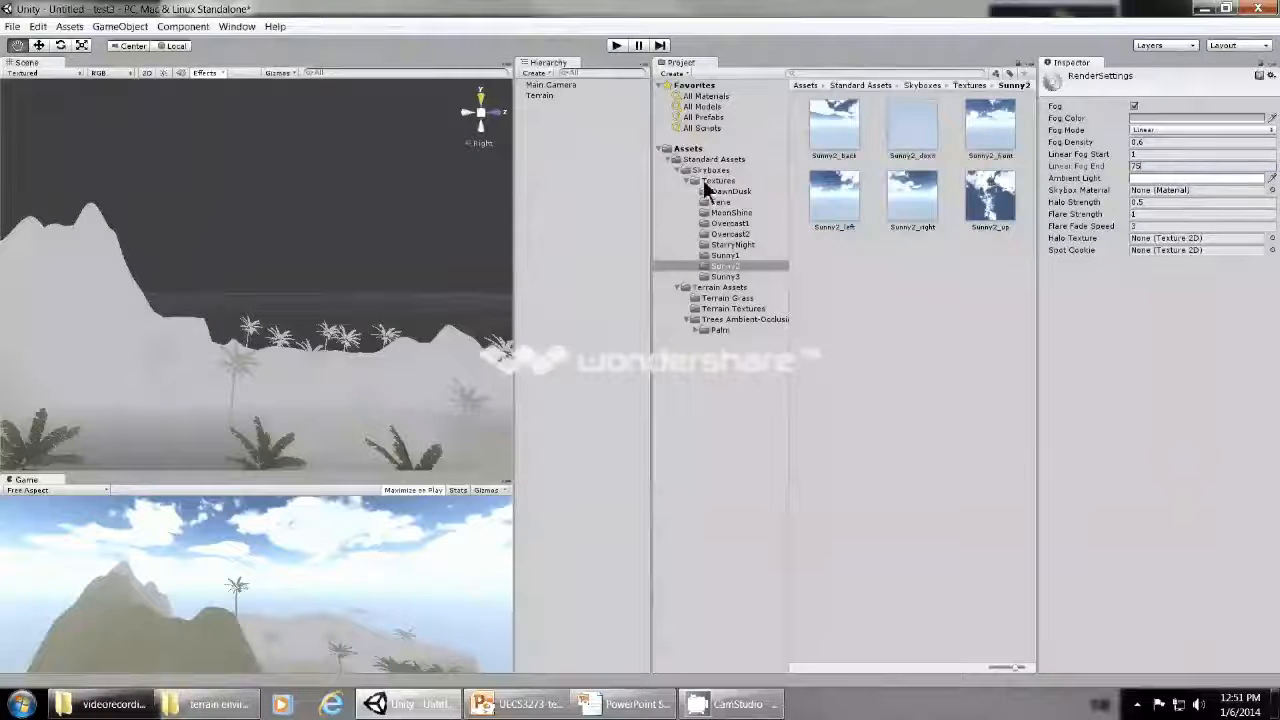
- Switch to the PowerPoint slide show and advance to the Lens Flares slide
key("alt+Tab")
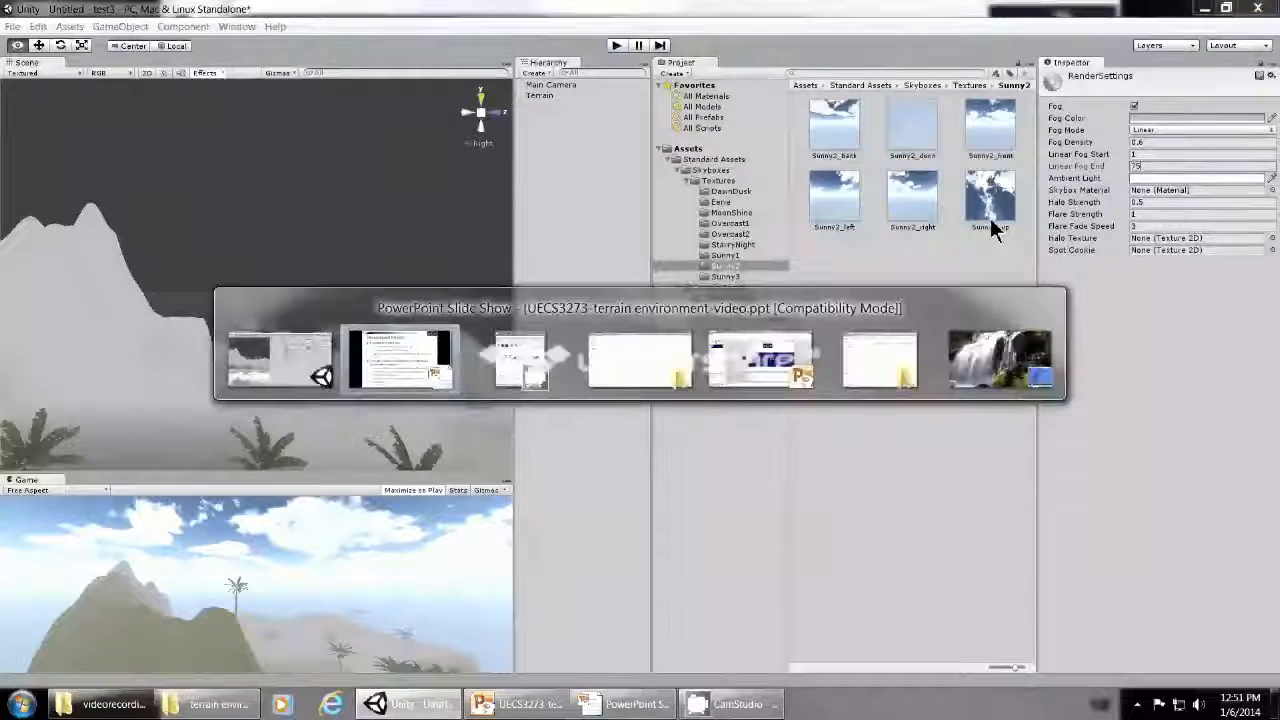
key("Right")
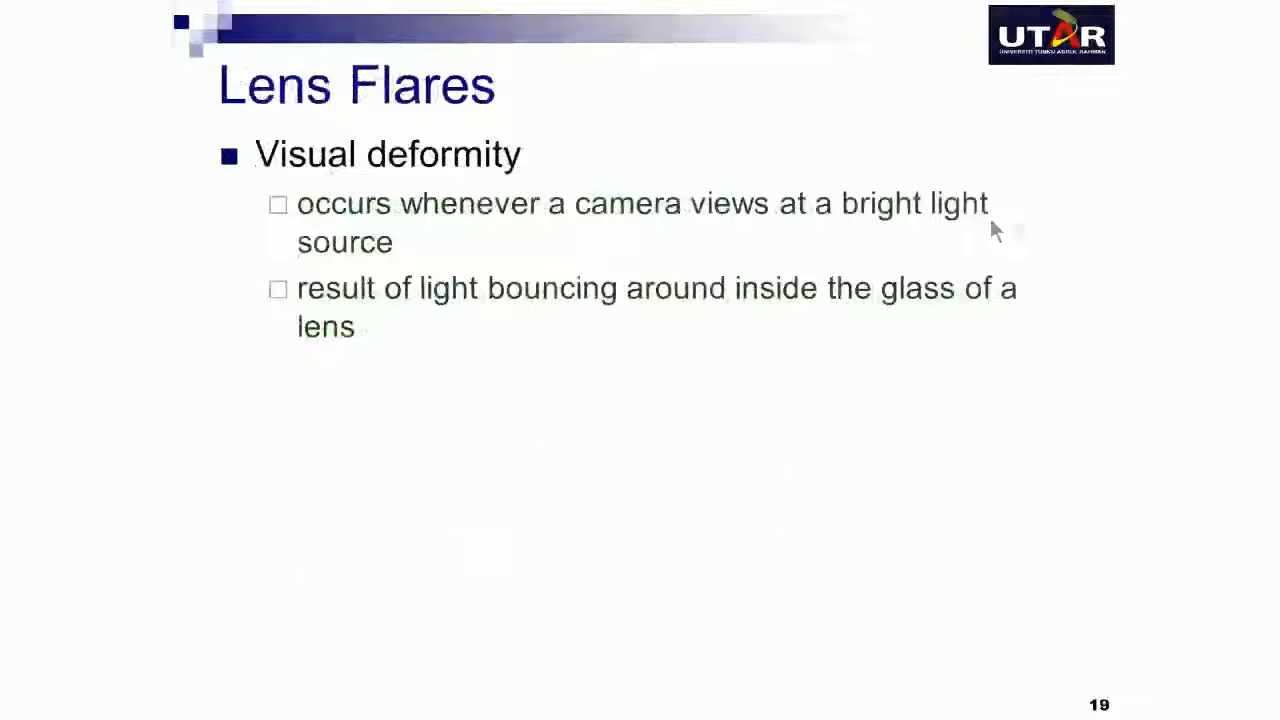
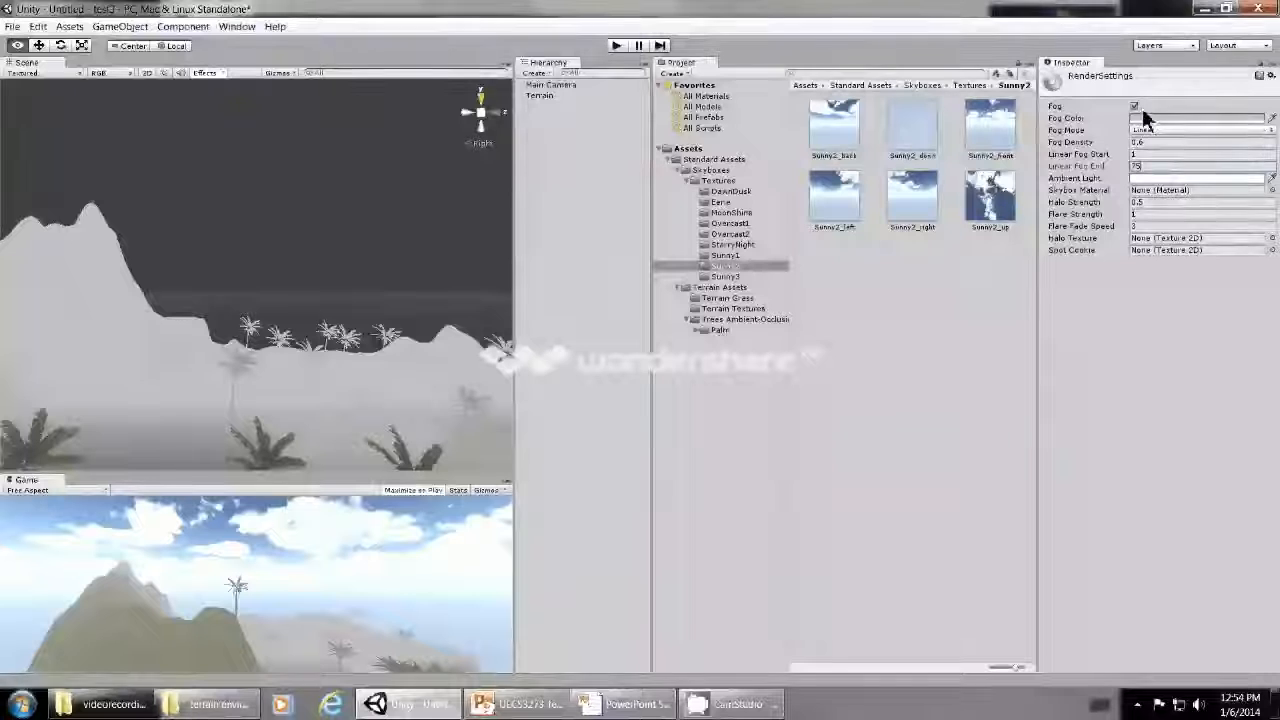
- Turn off the fog in the render settings
left_click(1134, 106)
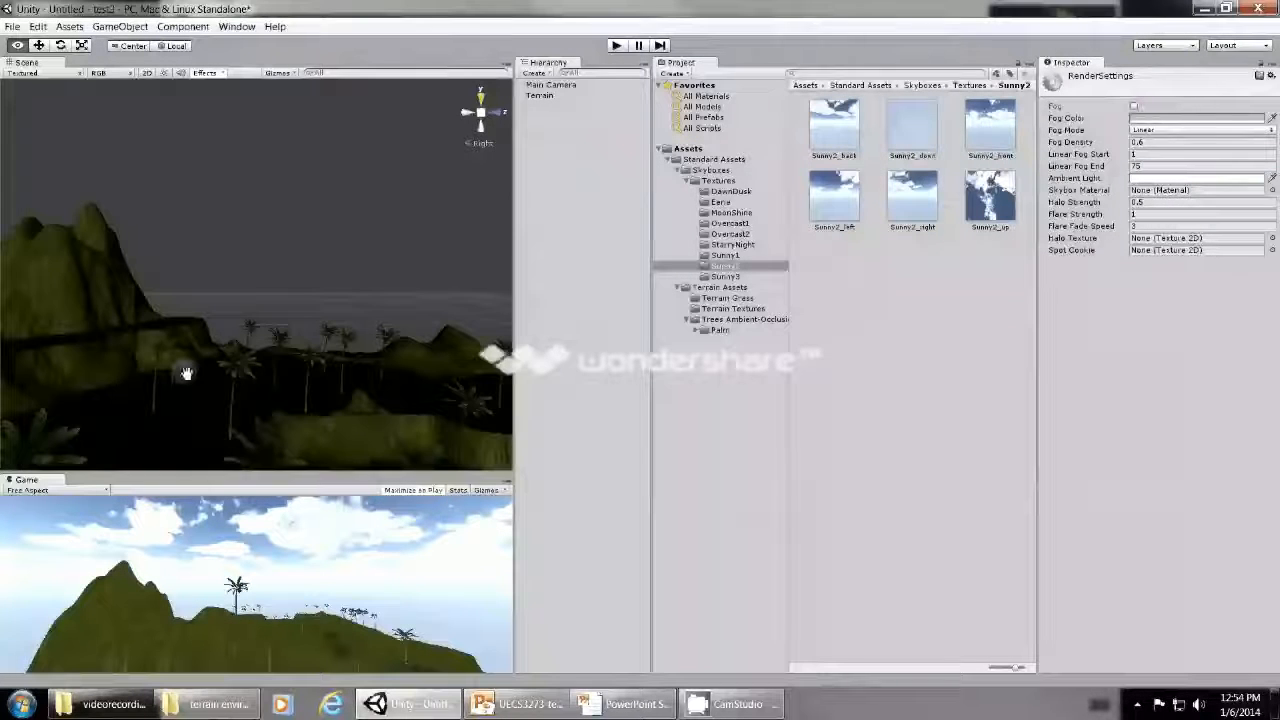
scroll(187, 372, "down", 3)
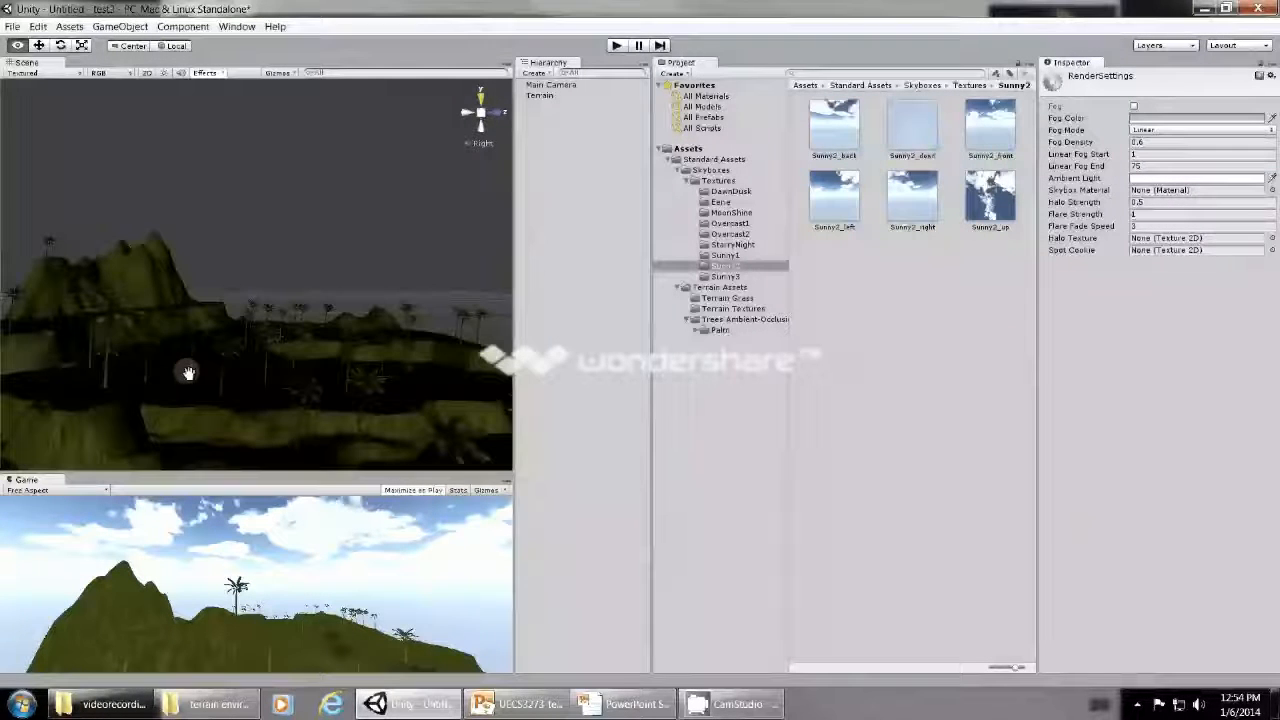
scroll(187, 372, "up", 2)
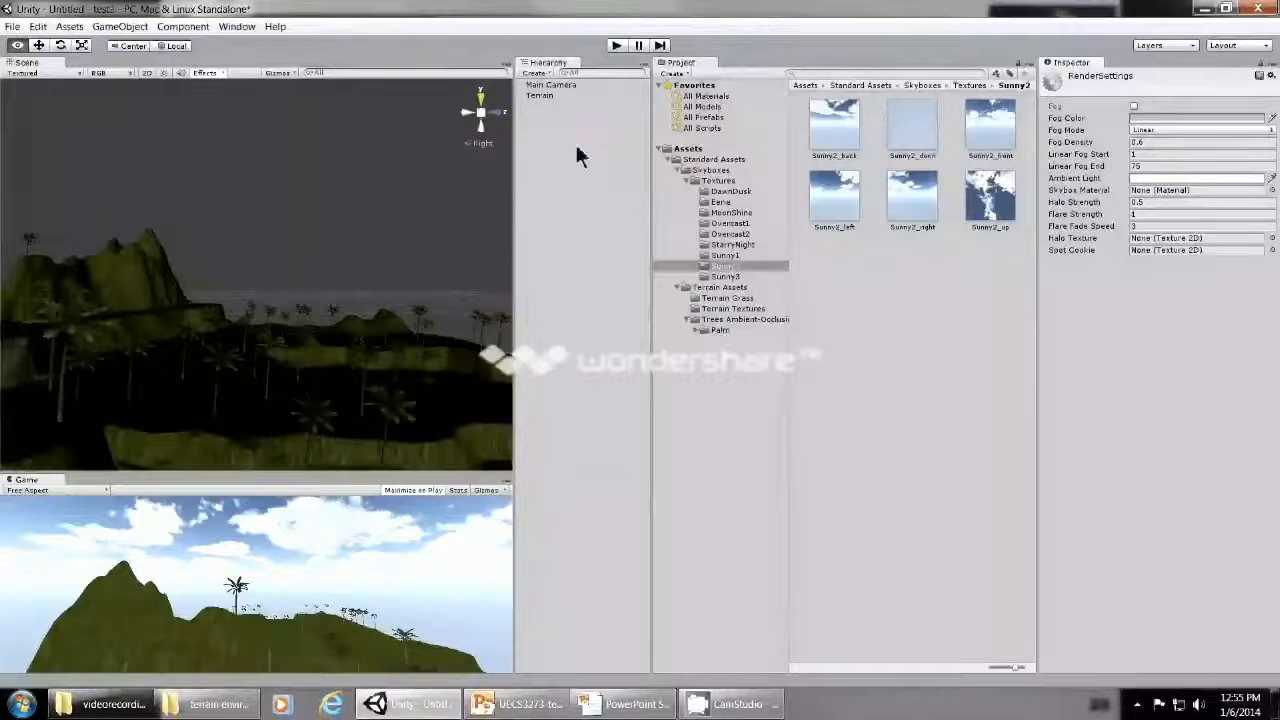
- Add a directional light to the scene and frame it against the terrain
left_click(531, 73)
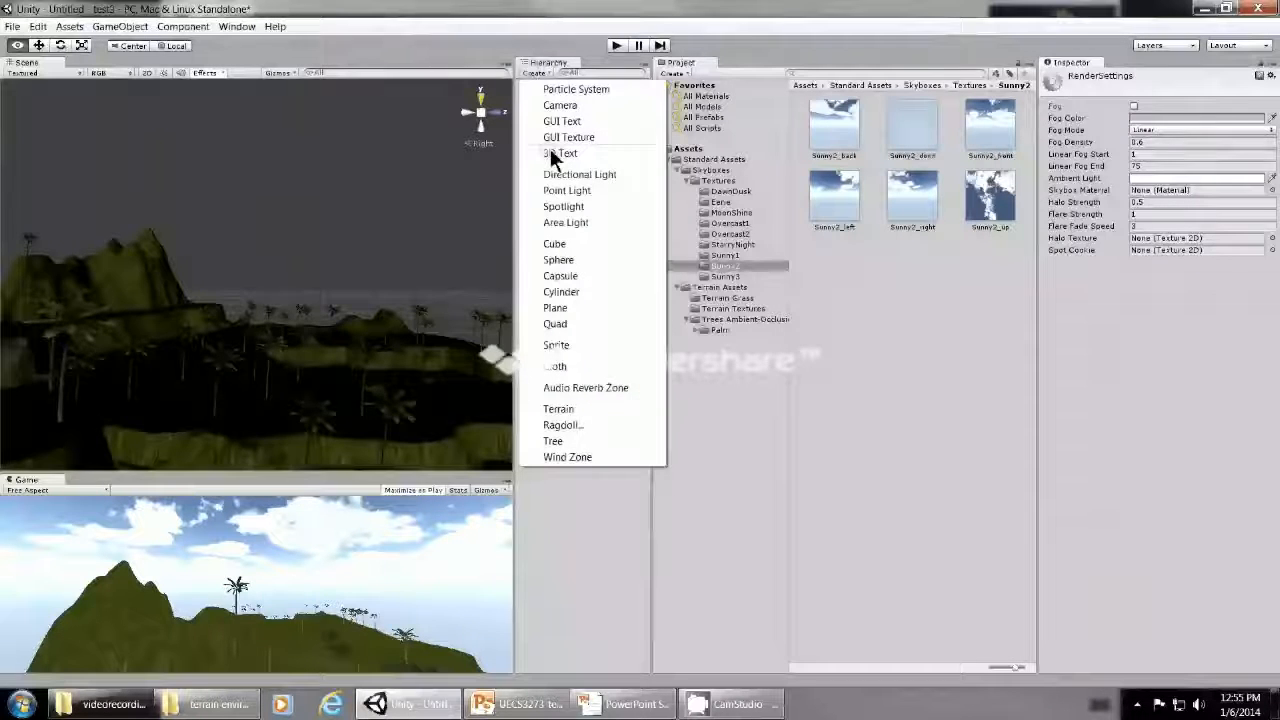
left_click(556, 174)
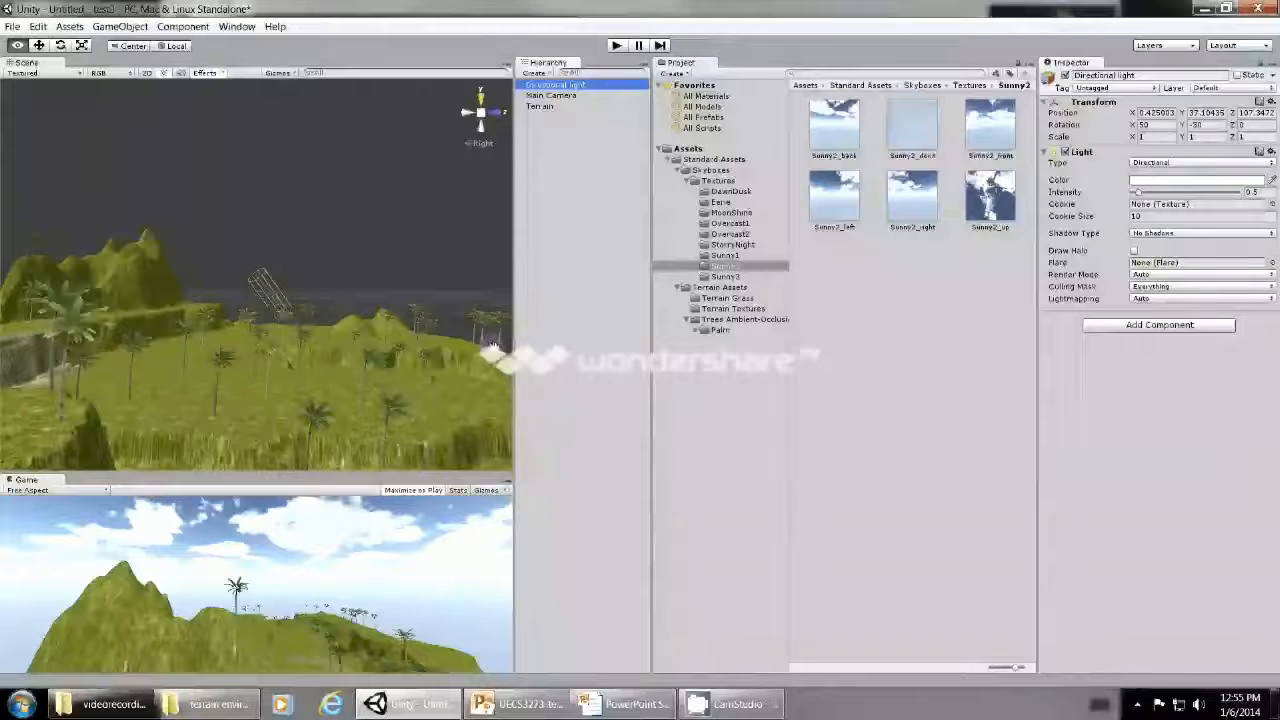
double_click(565, 87)
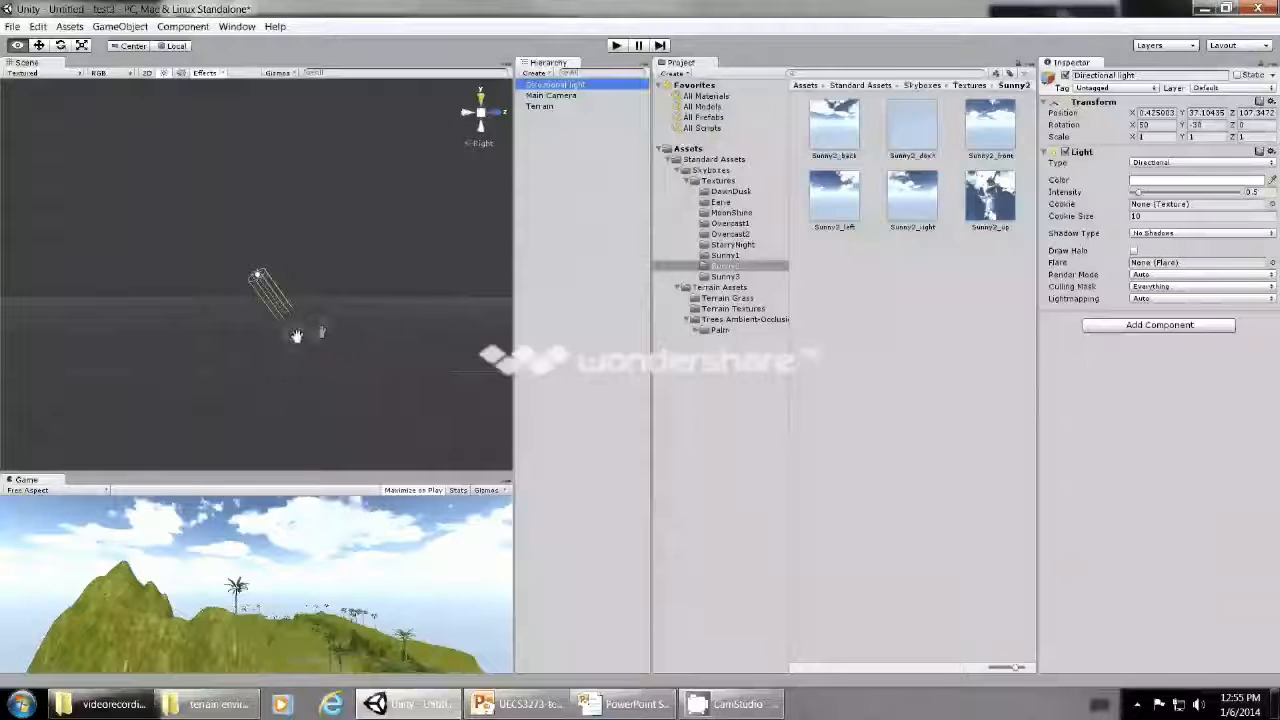
left_click_drag(296, 335, 253, 348)
scroll(254, 348, "down", 3)
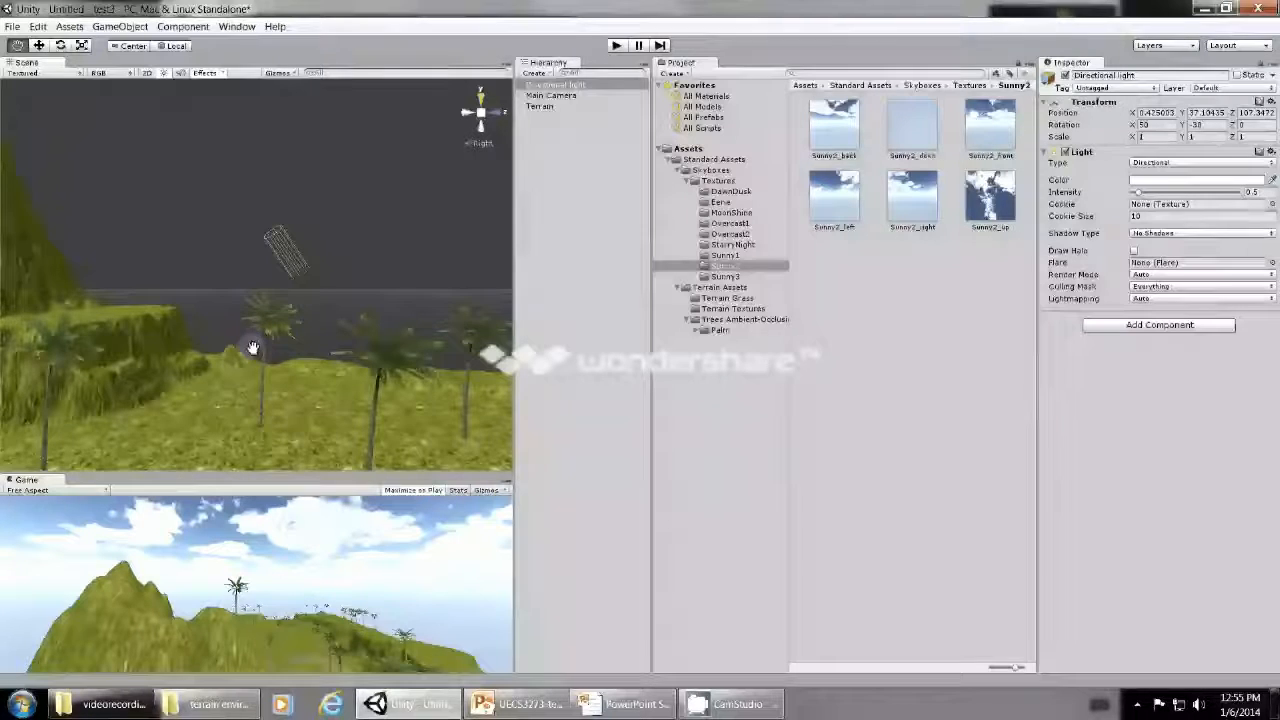
left_click_drag(253, 348, 403, 329, "alt")
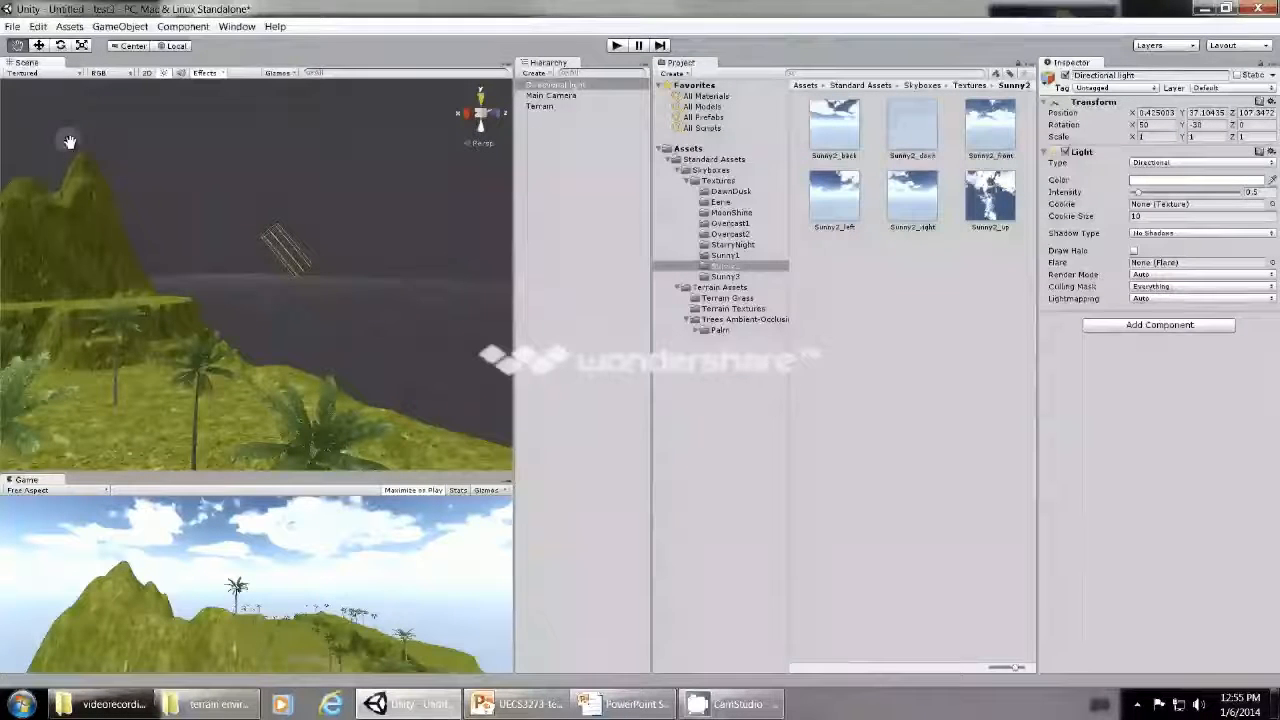
- Move the directional light up beside the mountain peak, to about X 25.1, Y 63.0, Z 157.3
double_click(582, 85)
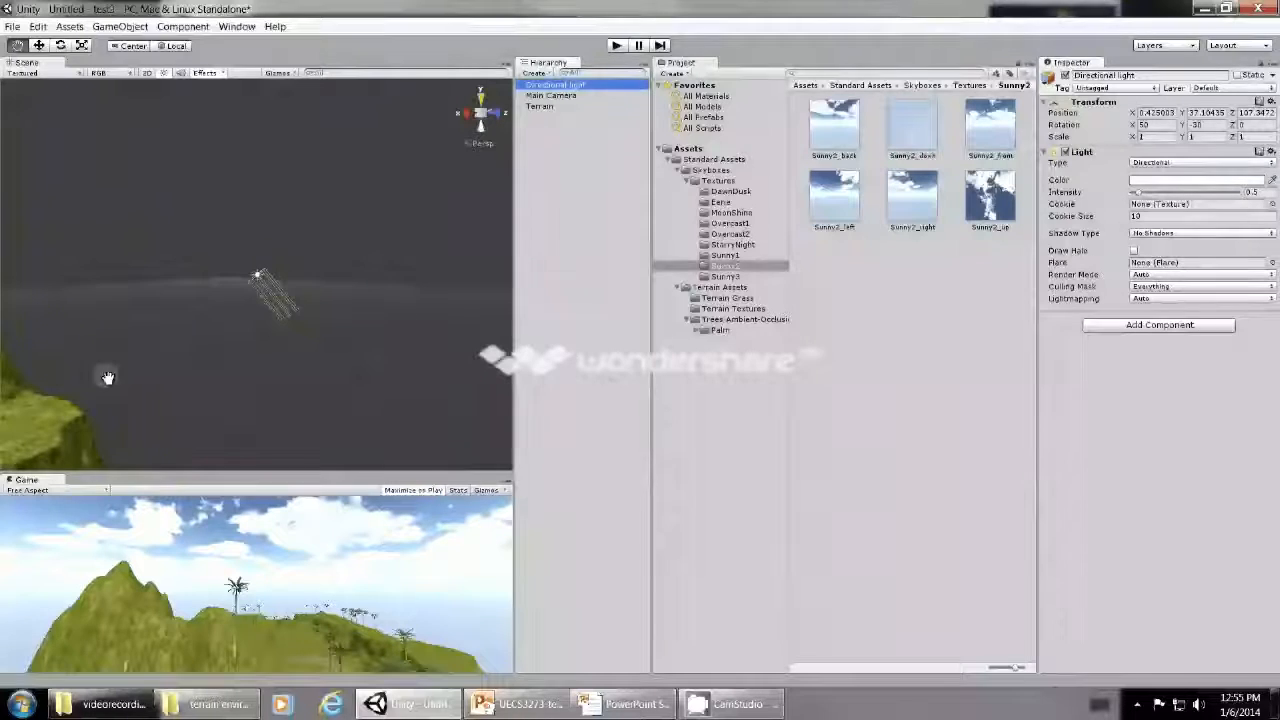
left_click(40, 47)
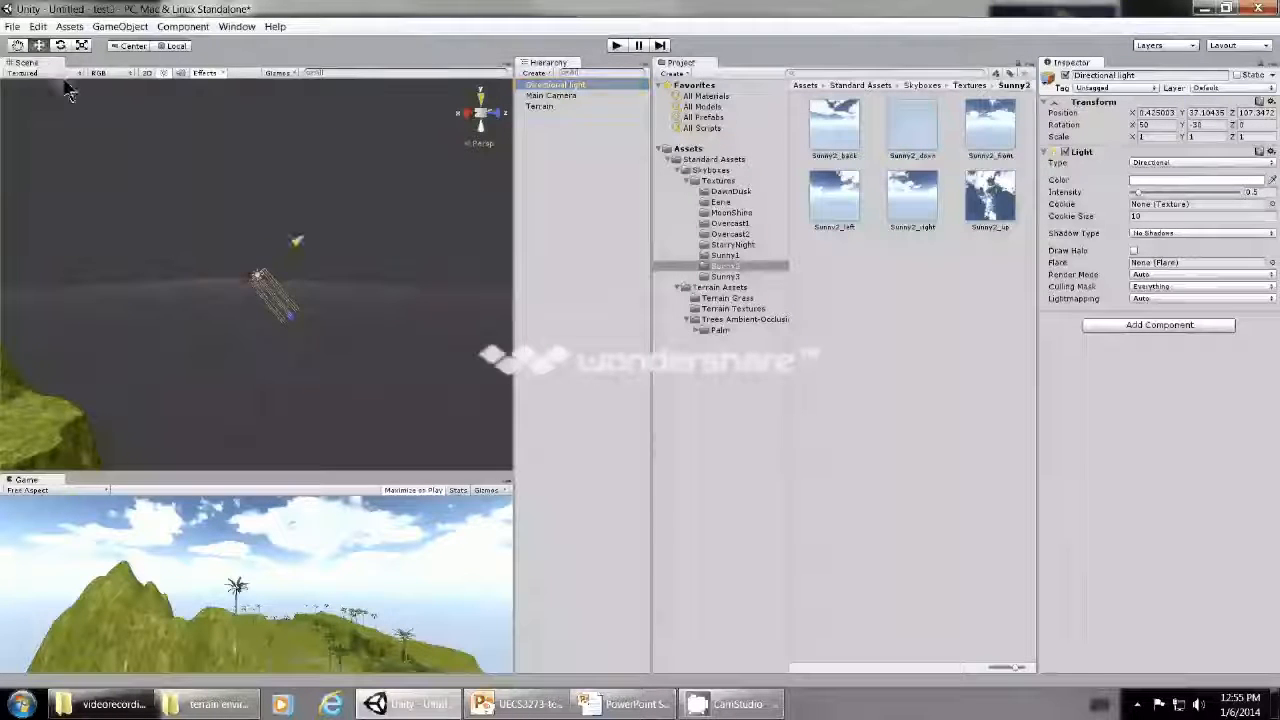
scroll(159, 459, "down", 2)
scroll(163, 454, "down", 3)
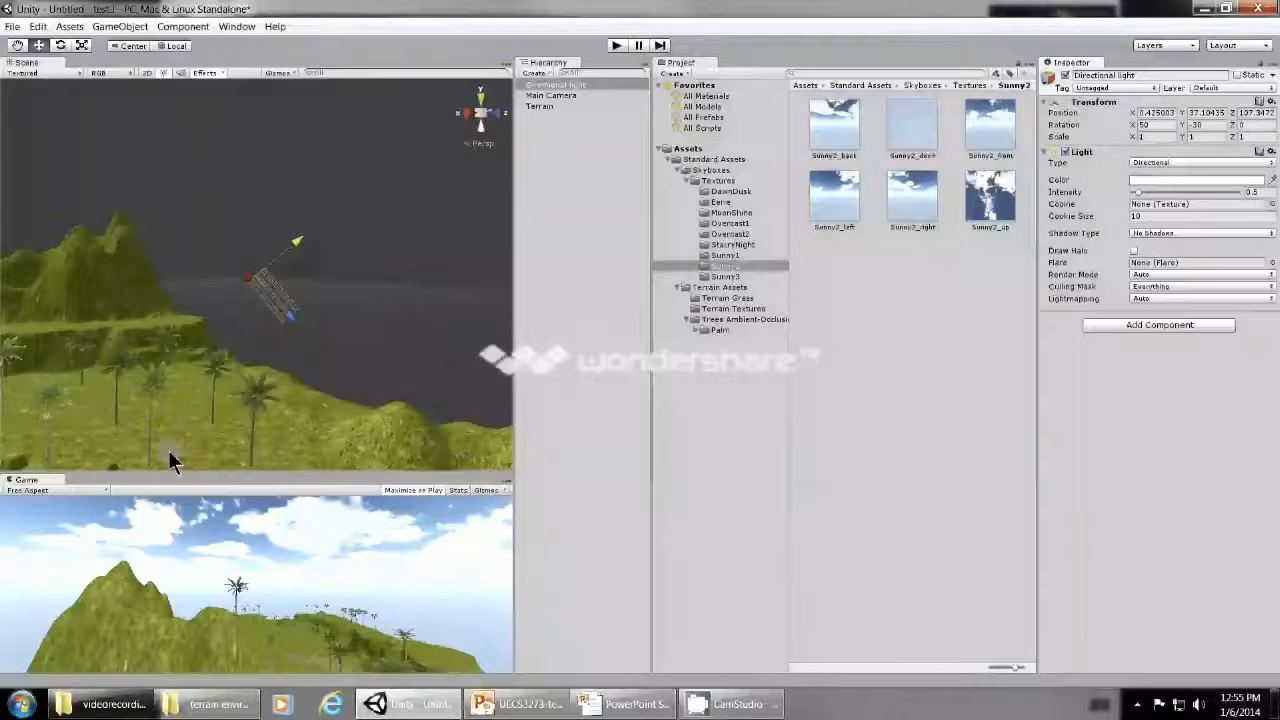
scroll(168, 450, "up", 3)
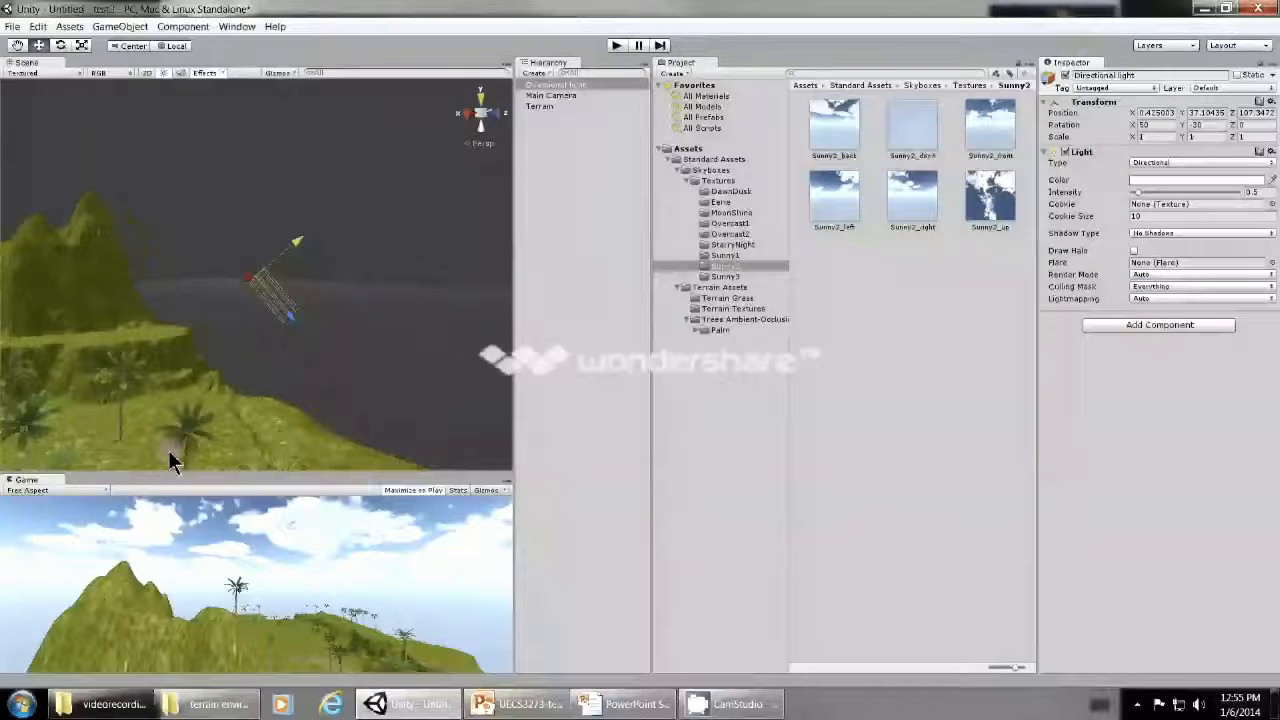
left_click(481, 114)
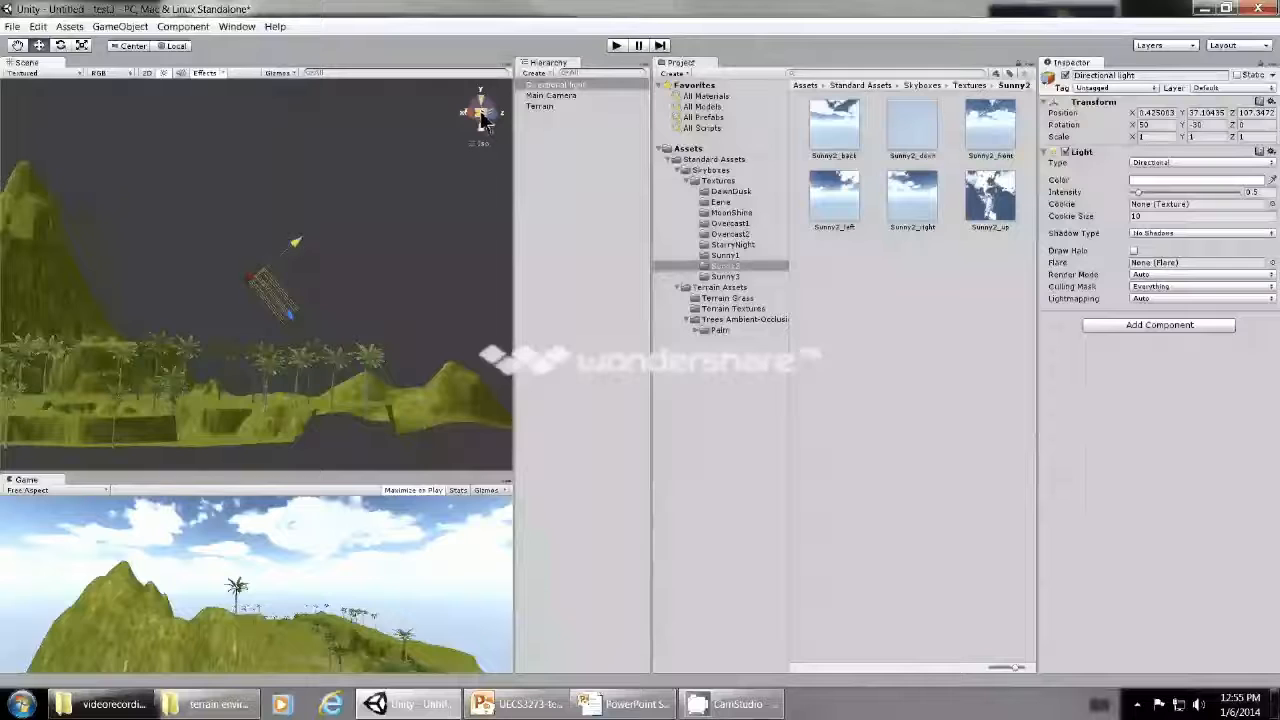
left_click(496, 118)
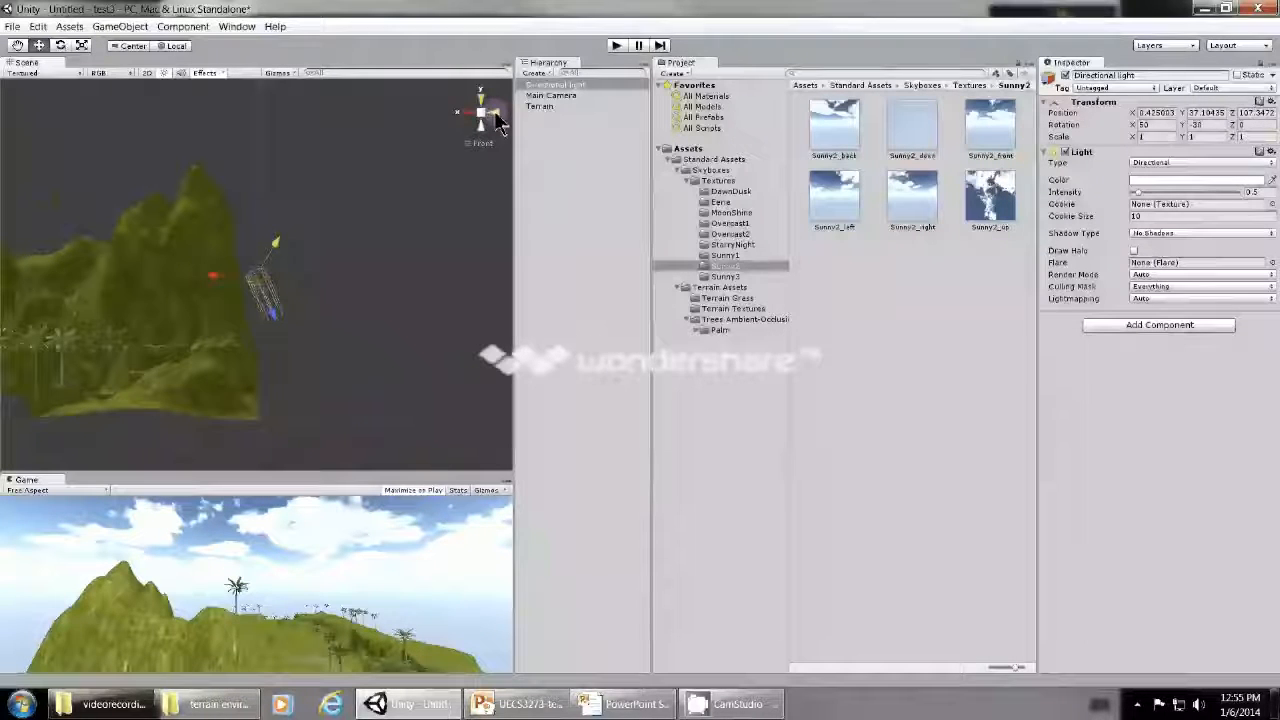
left_click_drag(207, 272, 253, 166)
left_click_drag(185, 190, 160, 183)
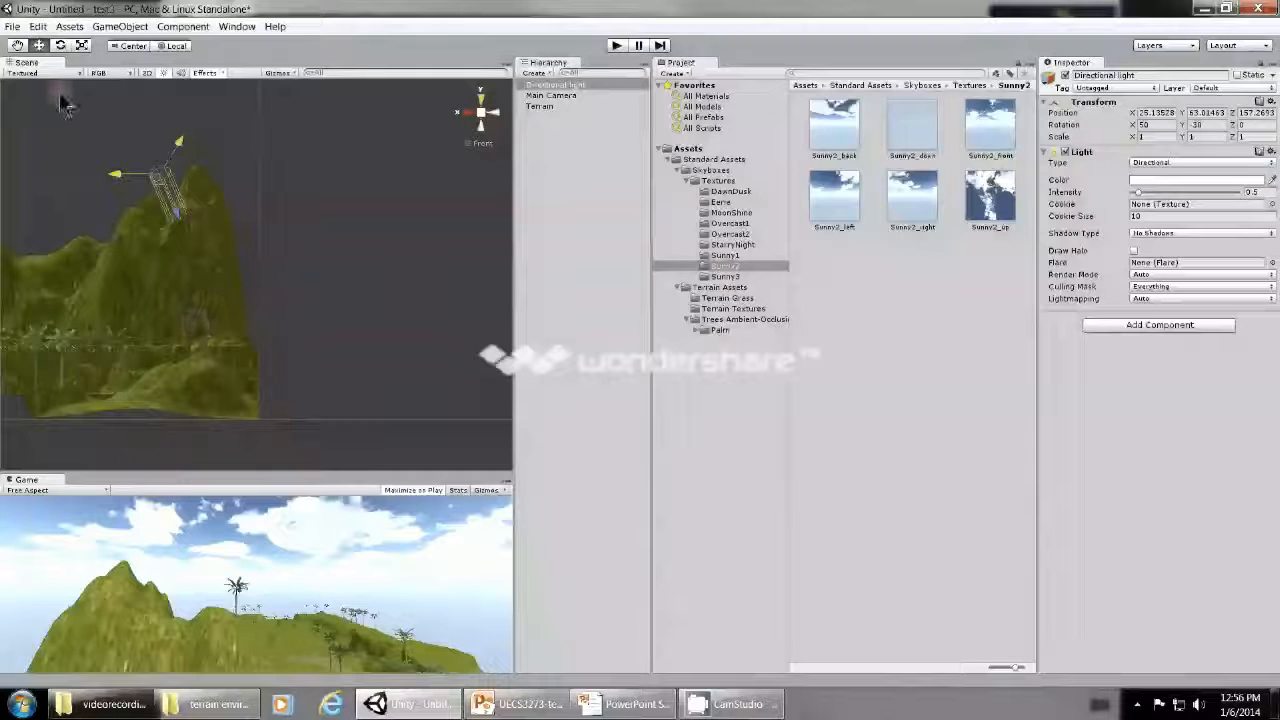
- Shift the directional light along its local X axis, away from the peak, to about X 41.7, Z 166.8
left_click(17, 46)
left_click_drag(285, 371, 438, 398)
left_click_drag(301, 403, 317, 423)
scroll(317, 423, "down", 1)
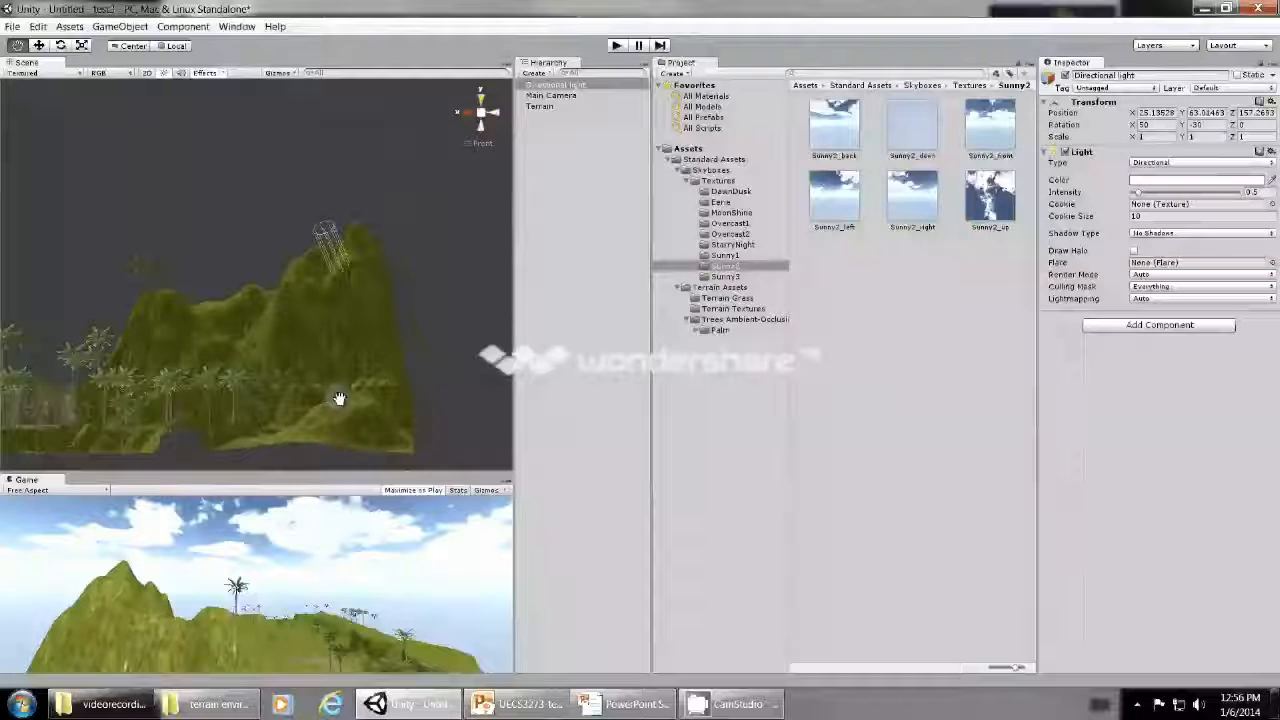
left_click_drag(339, 399, 337, 309, "alt")
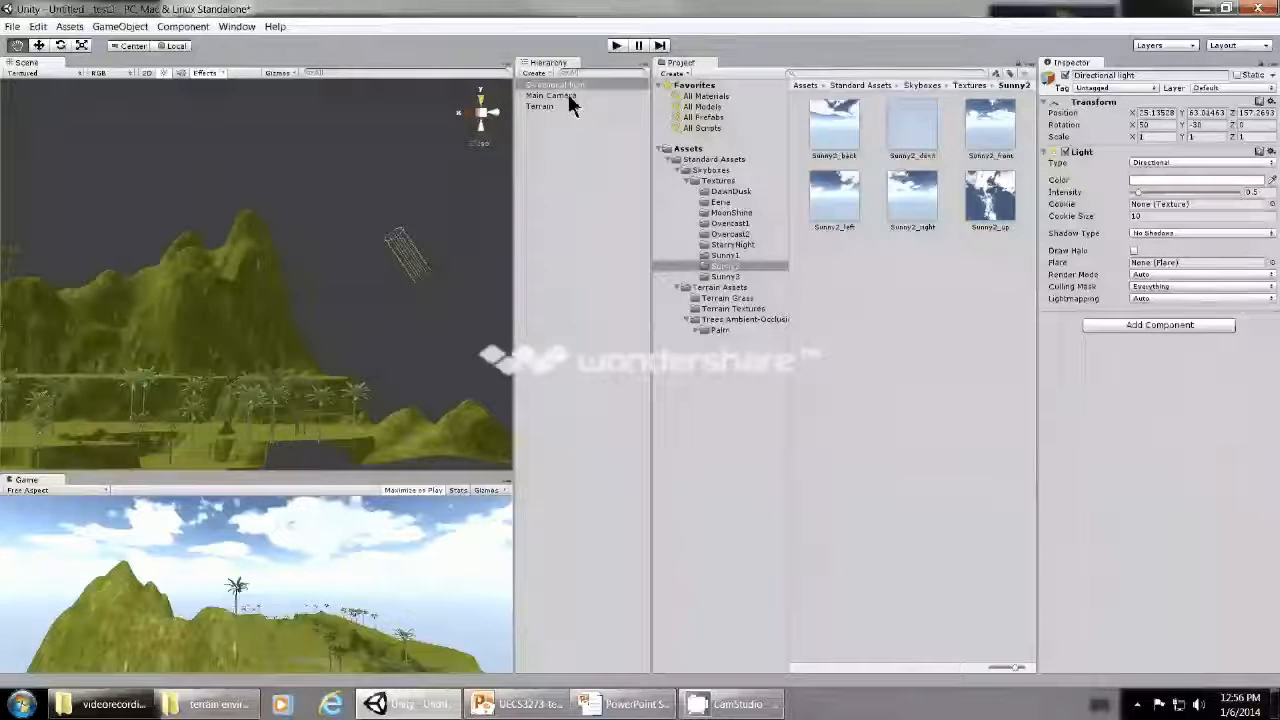
double_click(570, 85)
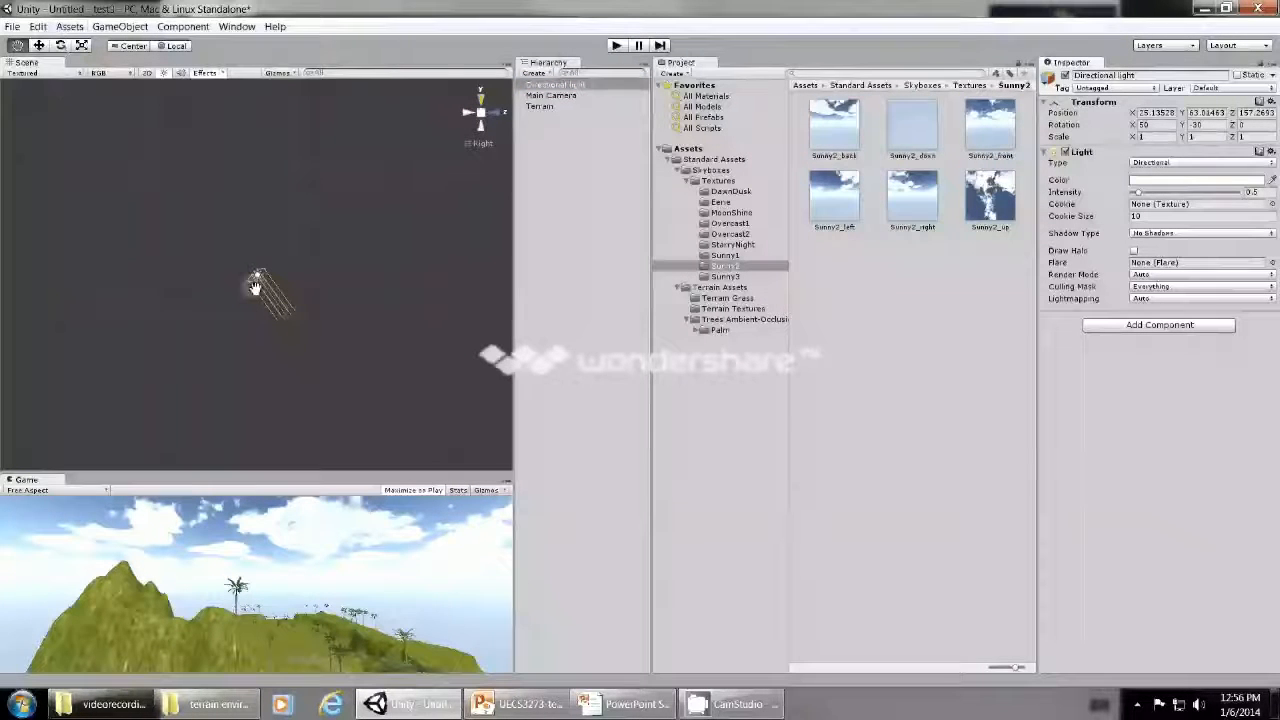
left_click(39, 46)
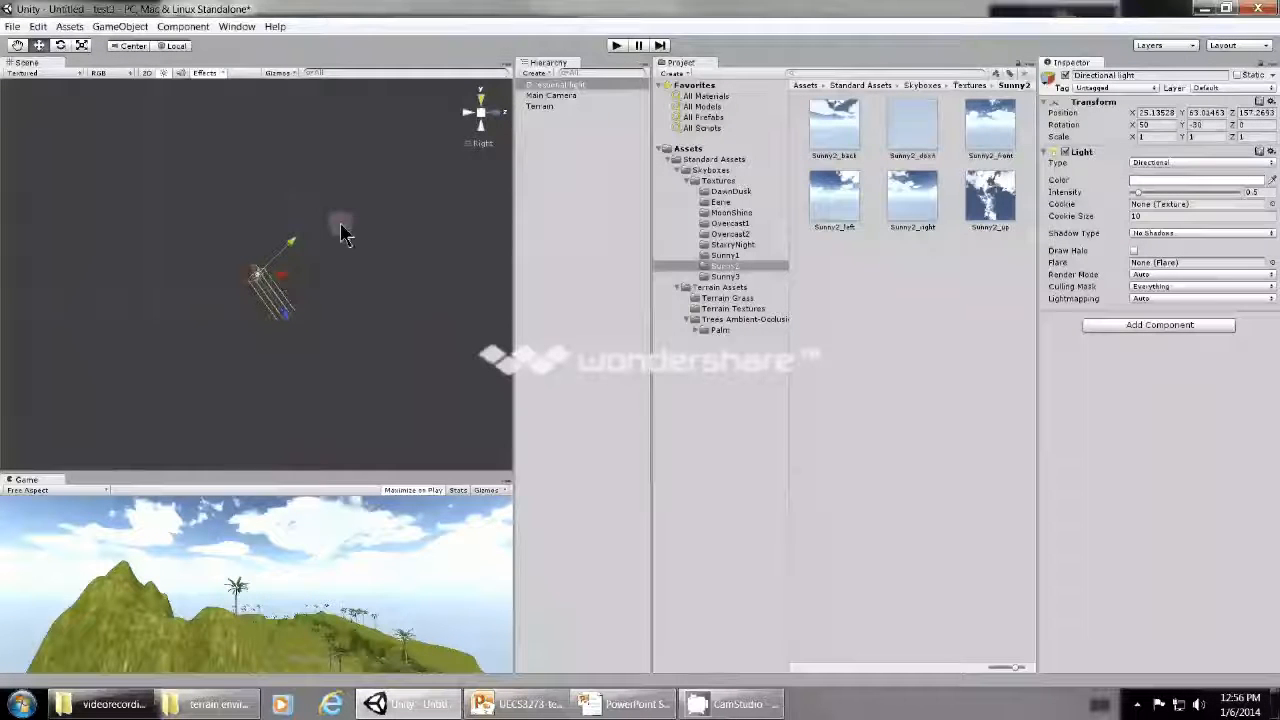
left_click(479, 106)
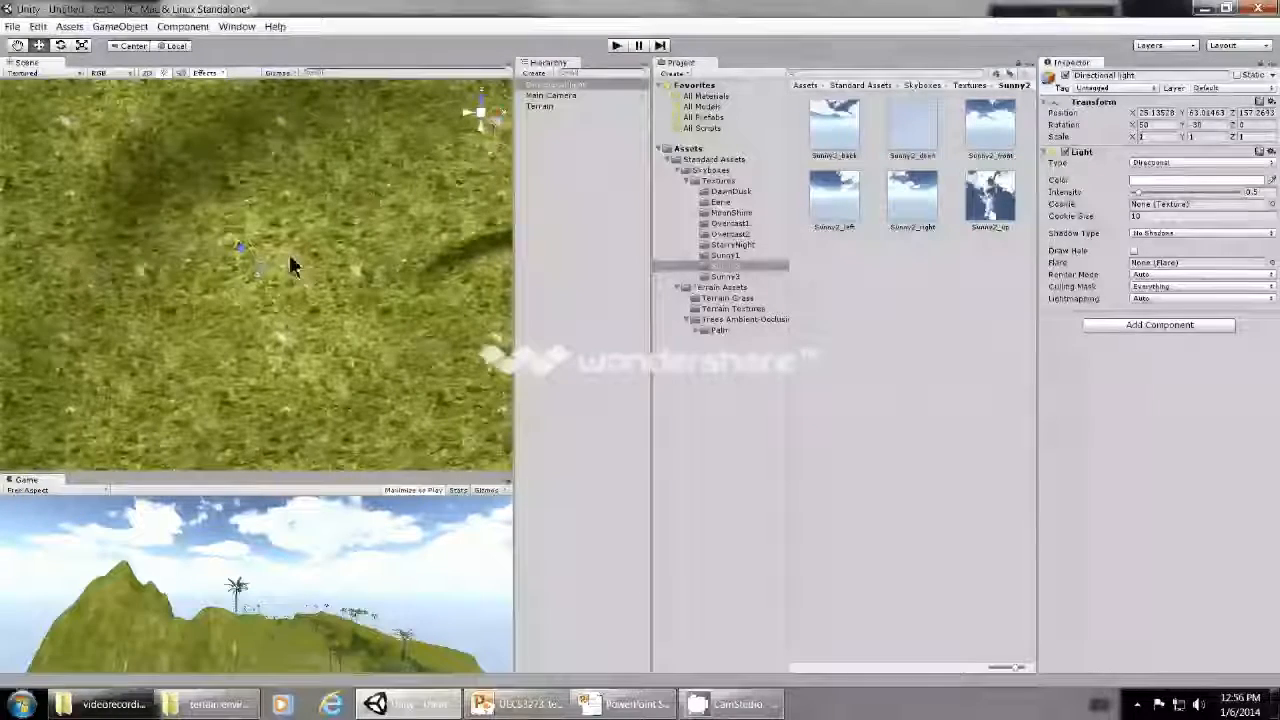
left_click(485, 106)
left_click_drag(215, 273, 12, 285)
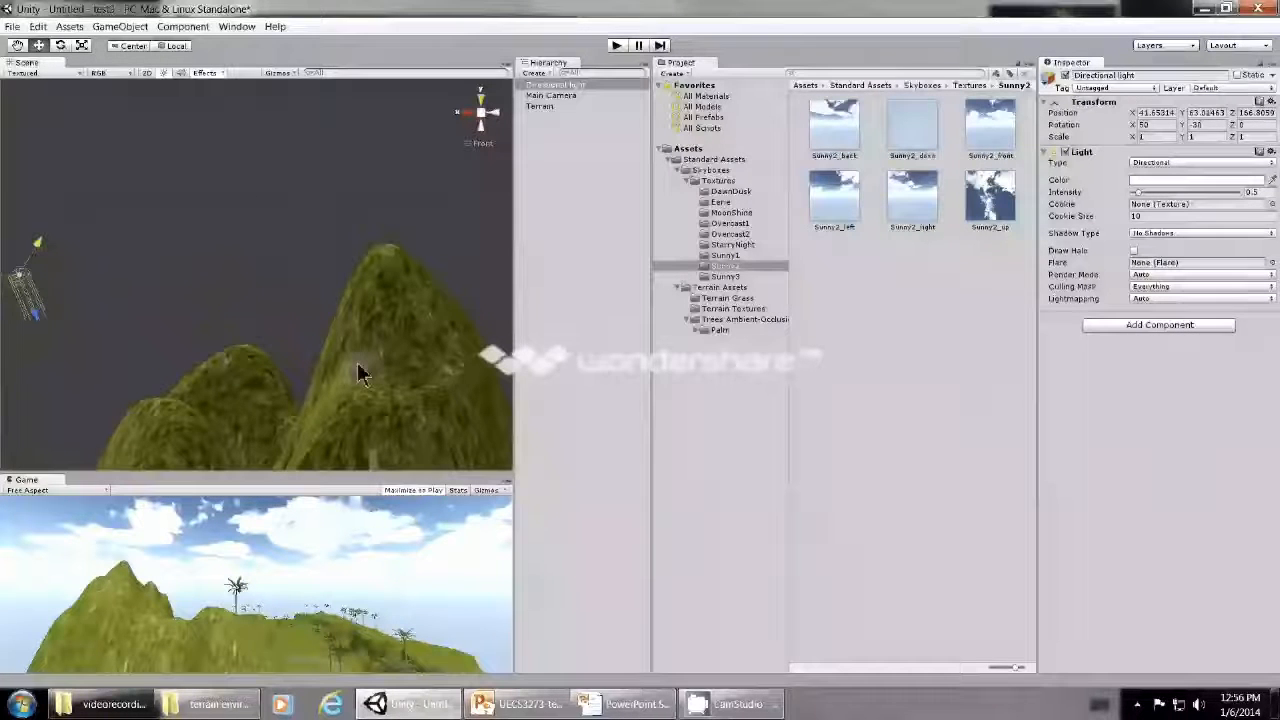
- Slide the directional light further along its local X axis to about X 51.8, Z 172.7
double_click(563, 85)
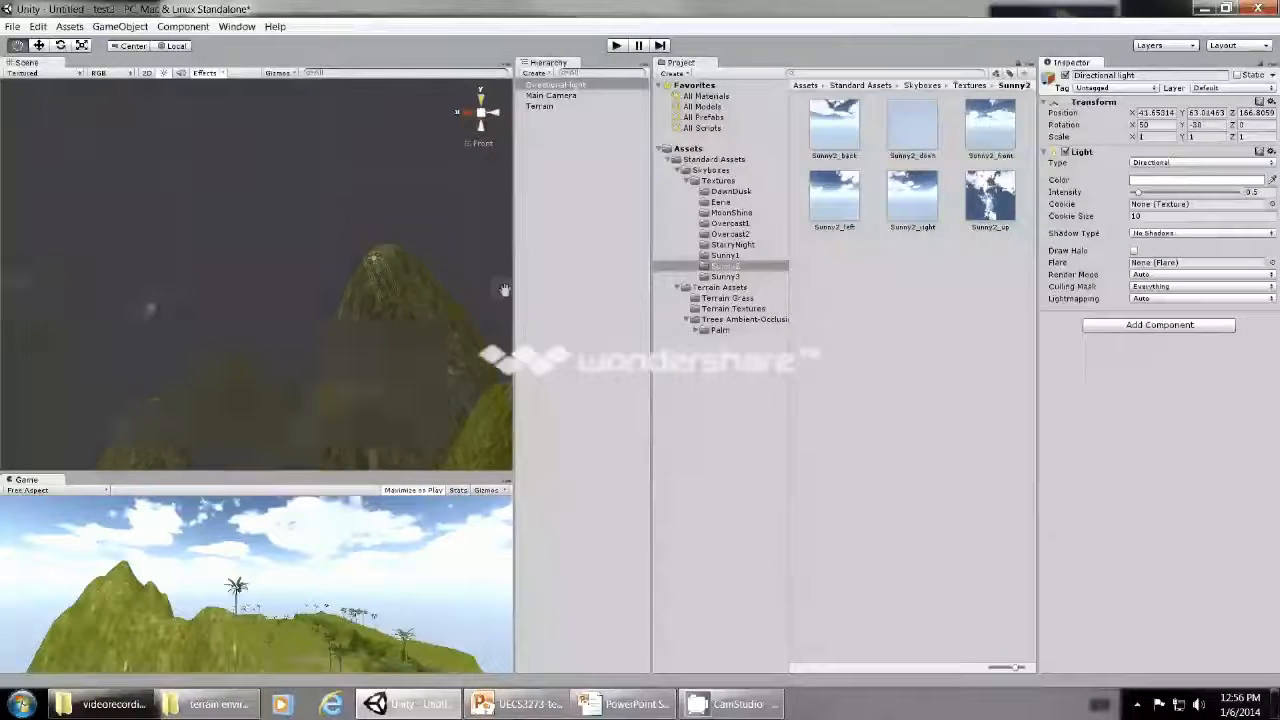
double_click(560, 95)
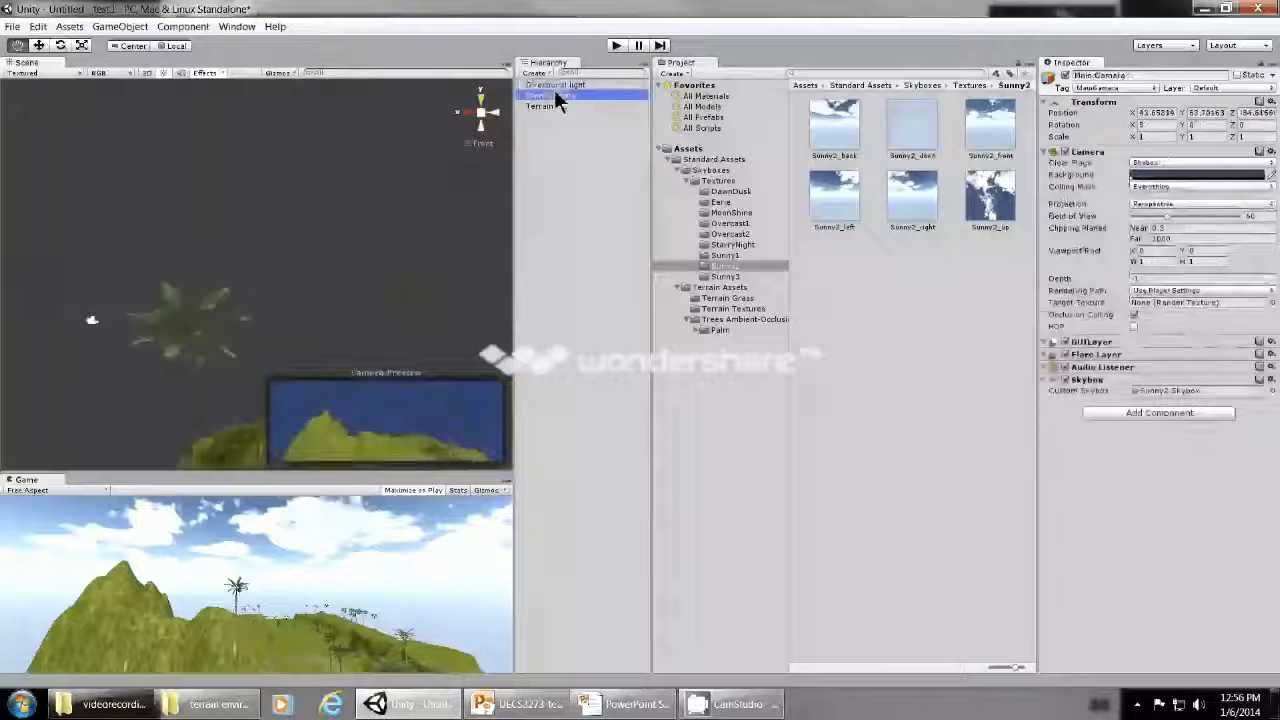
double_click(555, 85)
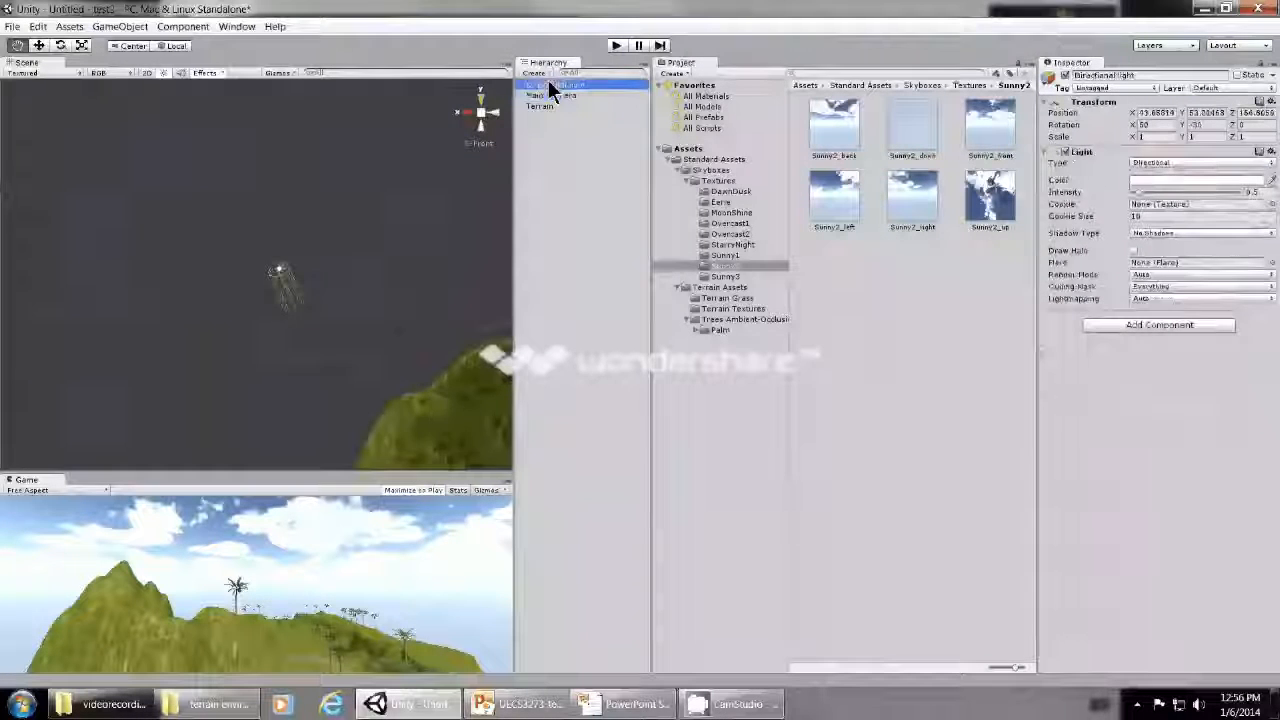
left_click(38, 45)
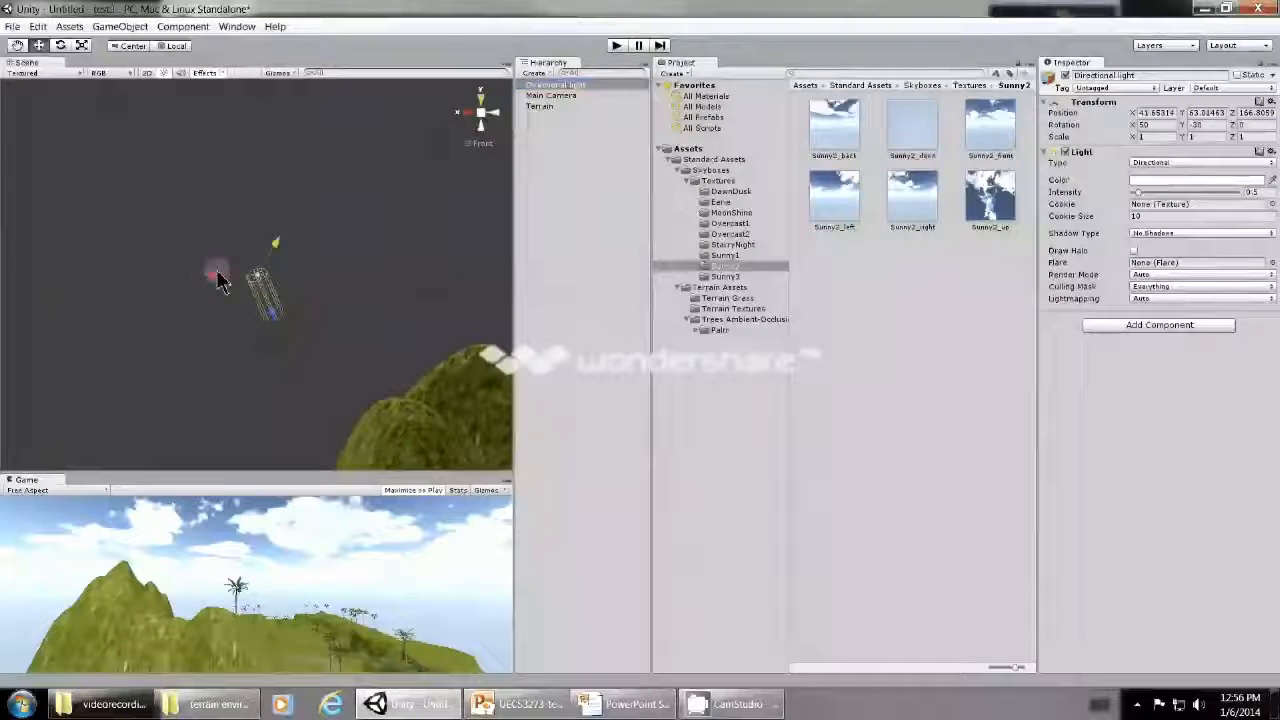
left_click_drag(214, 277, 90, 277)
- Reposition the directional light high above the terrain, at about X 104.9, Y 118.4, Z 107.9, and check its placement
scroll(303, 386, "down", 5)
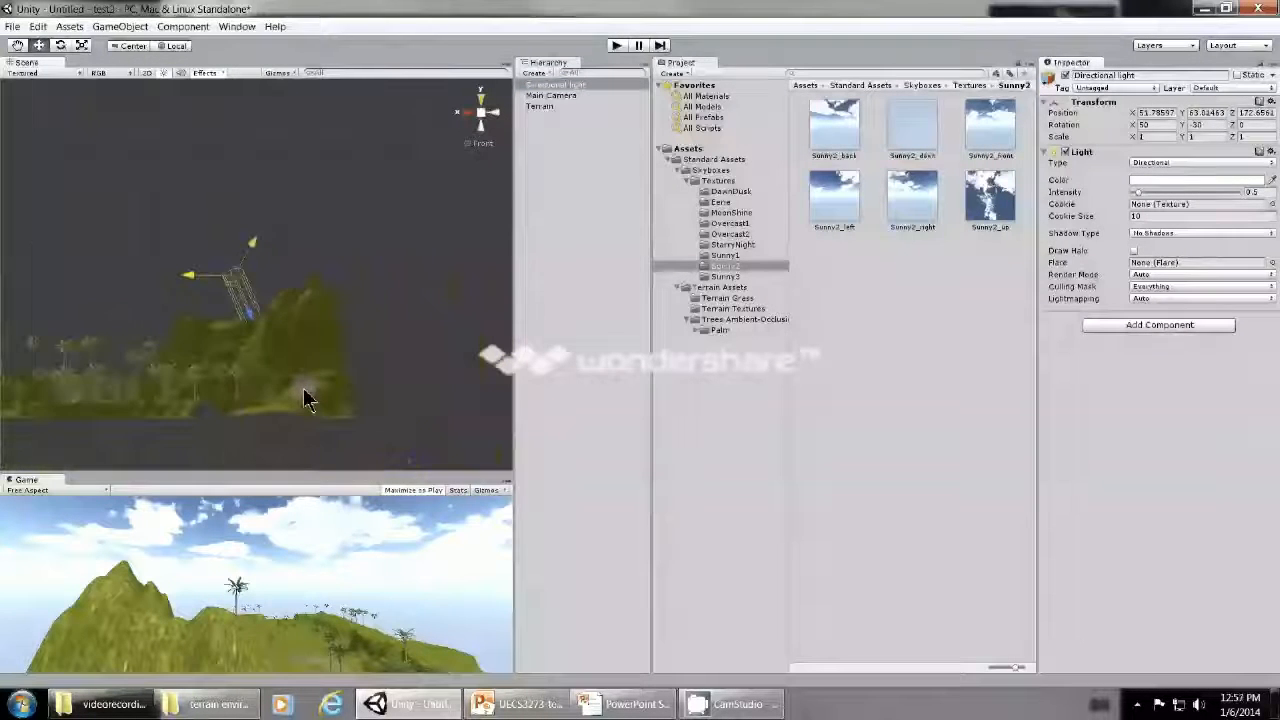
key("q")
left_click_drag(258, 427, 408, 455)
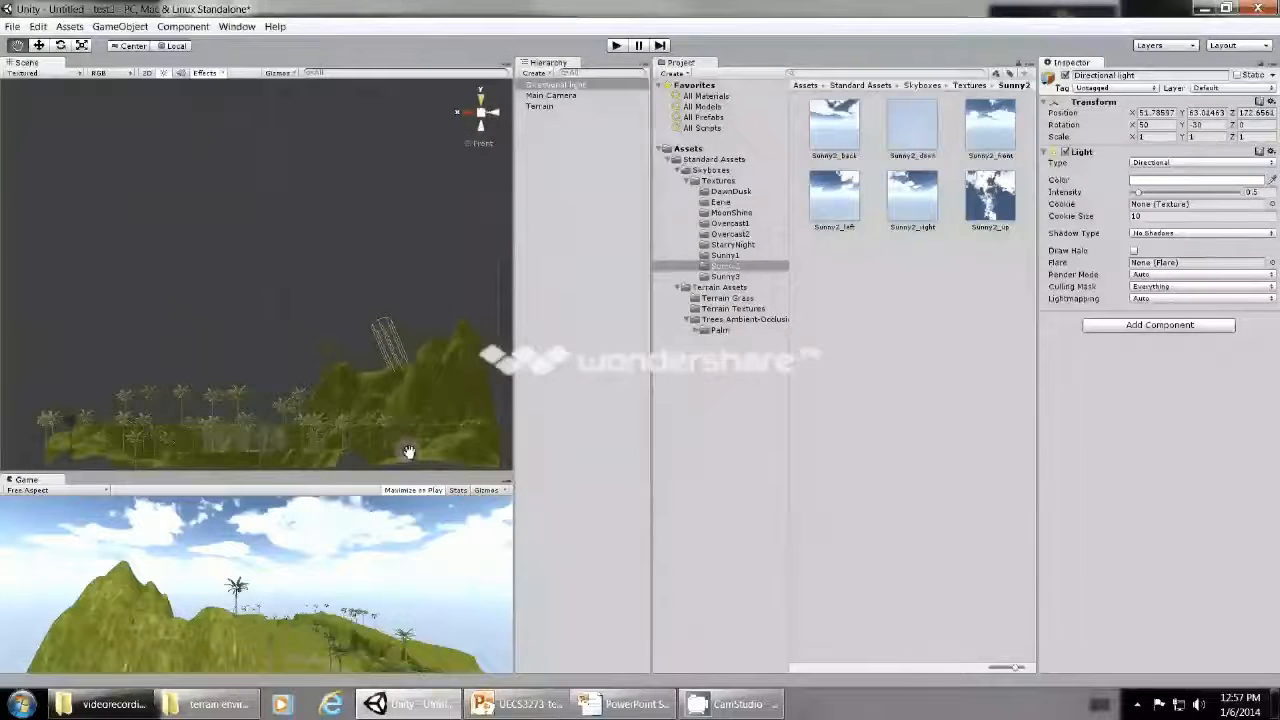
left_click_drag(408, 452, 323, 229, "alt")
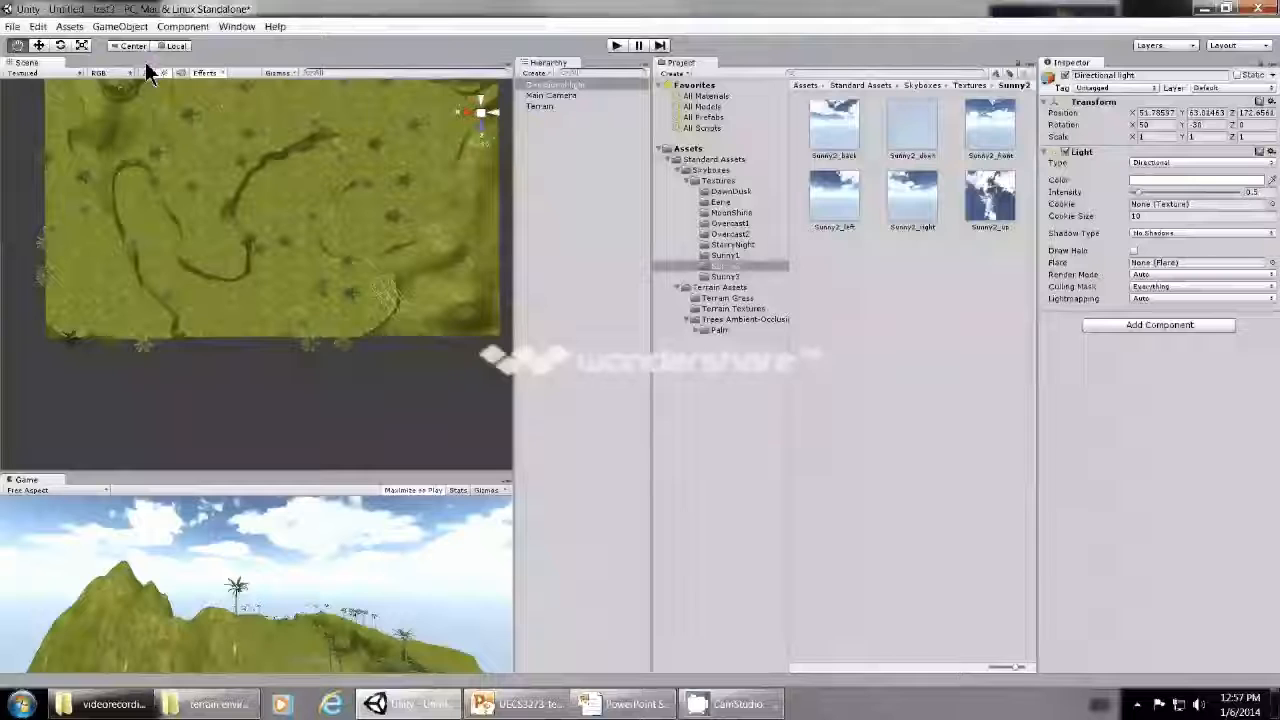
left_click(40, 46)
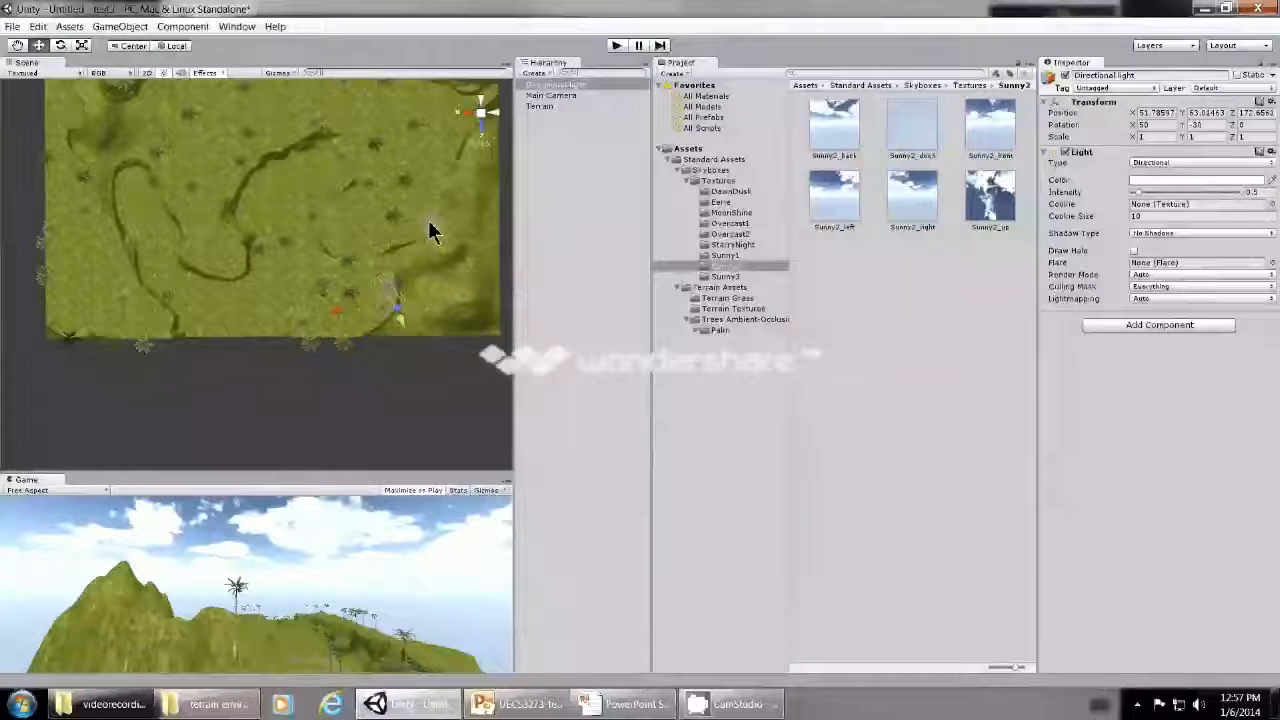
left_click(480, 108)
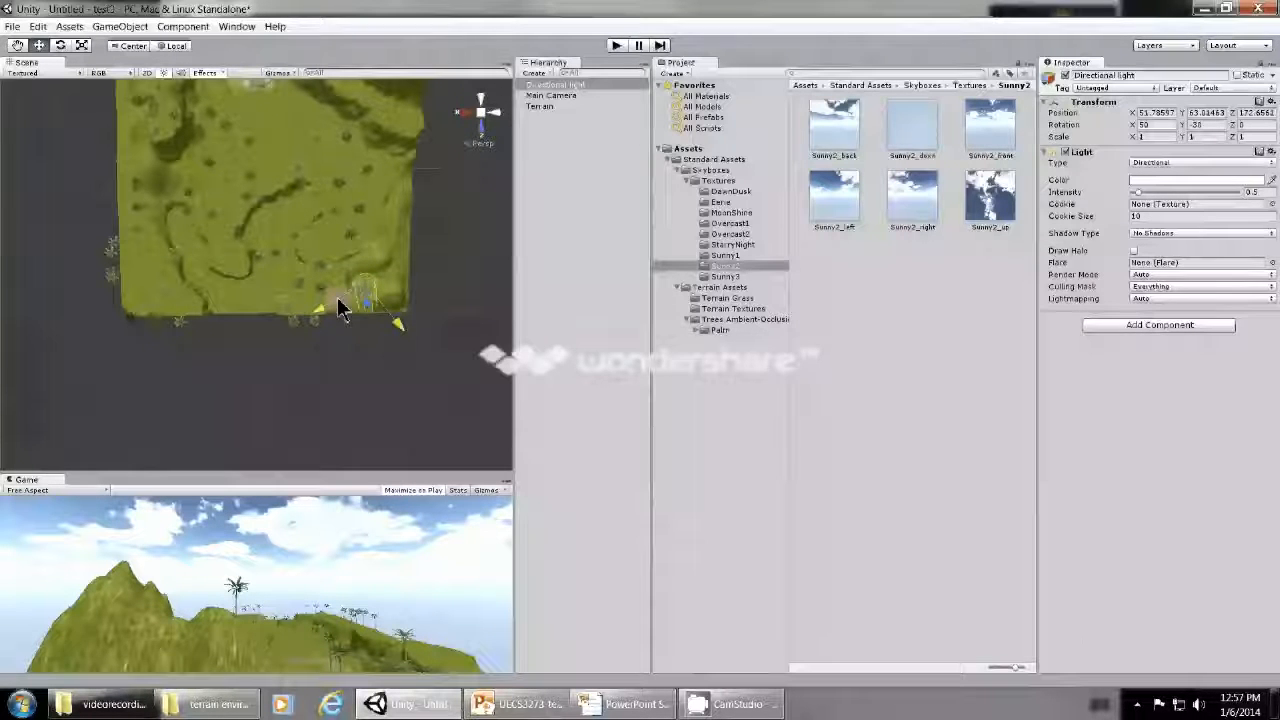
left_click_drag(305, 310, 331, 177)
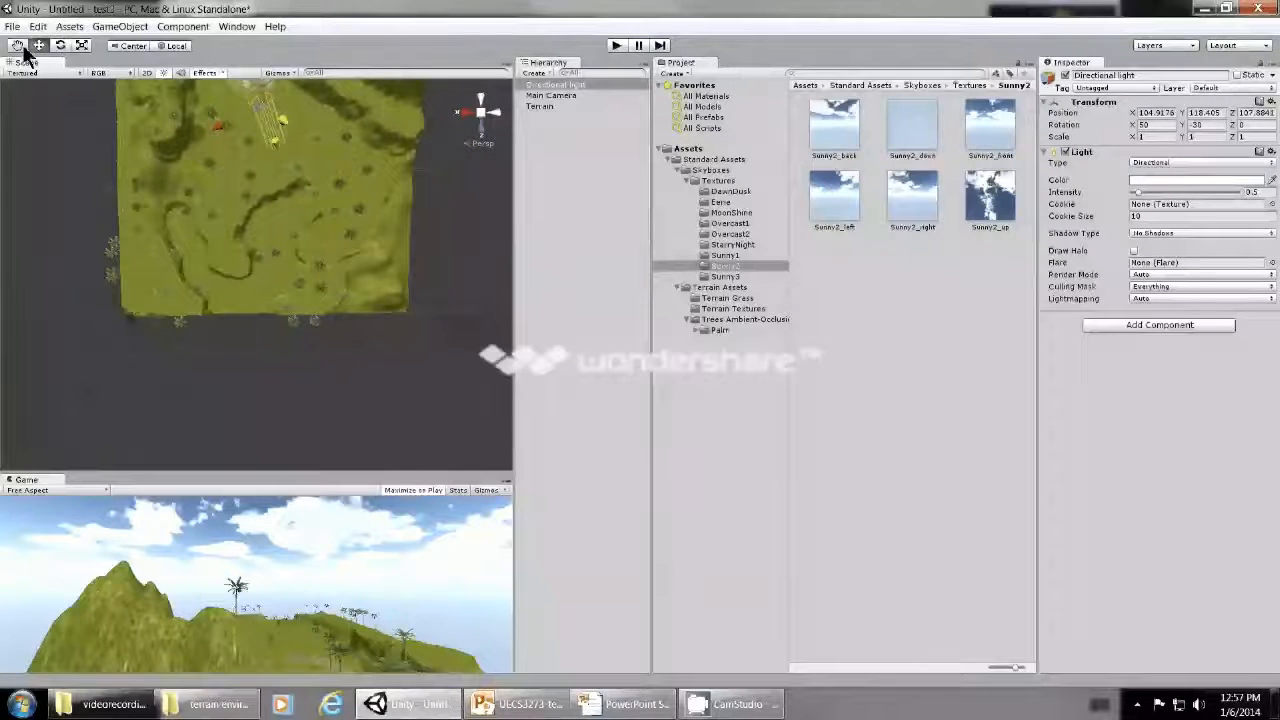
left_click_drag(236, 223, 237, 215)
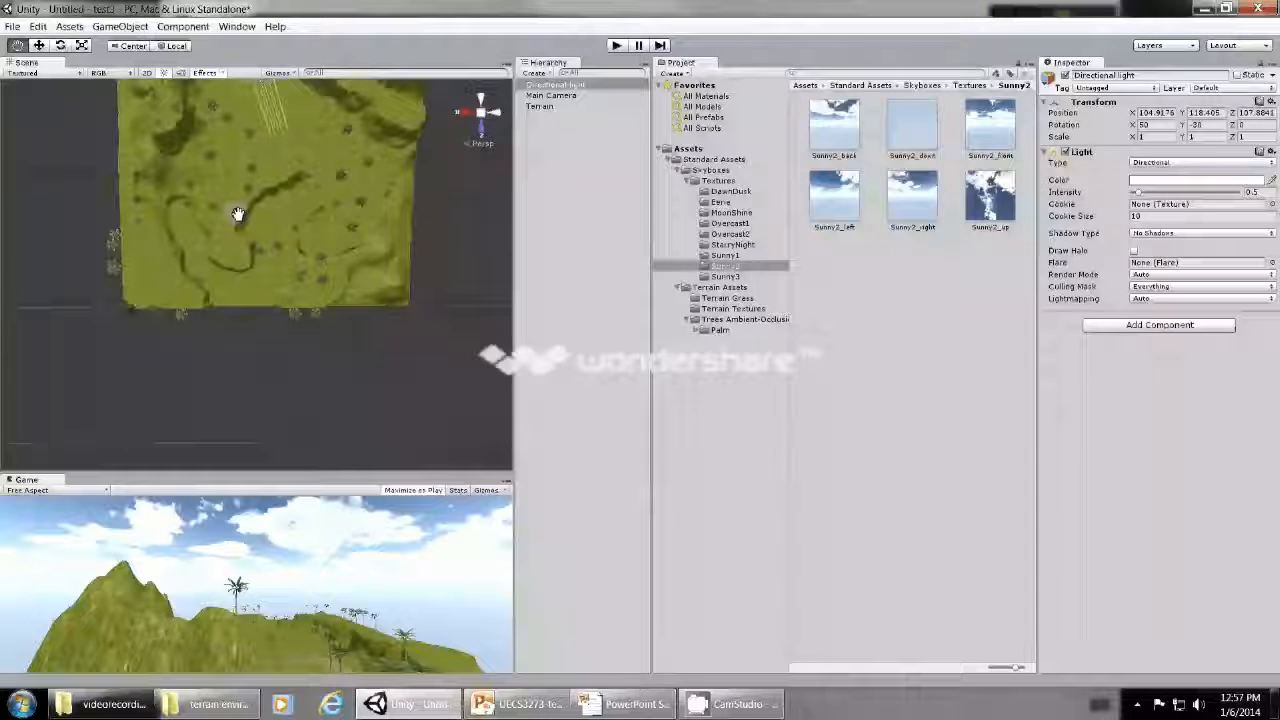
left_click_drag(237, 209, 331, 414, "alt")
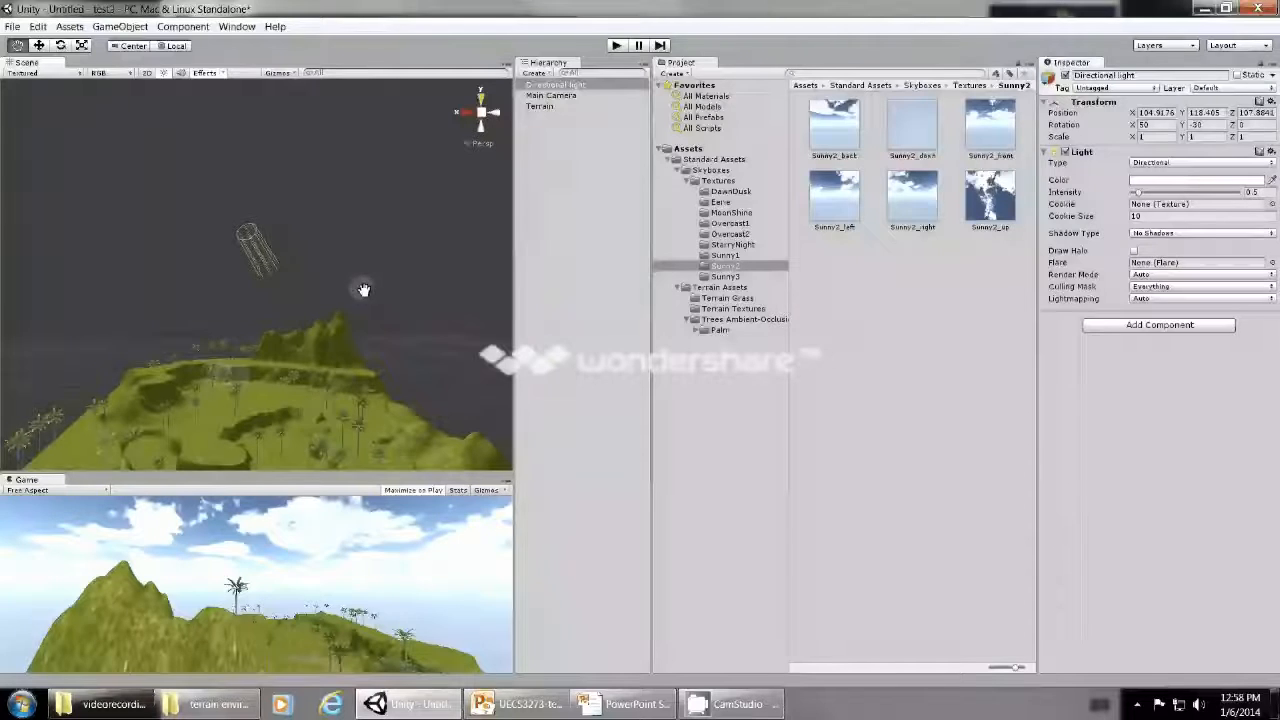
- Import the complete Light Flares standard asset package into the project
left_click(70, 27)
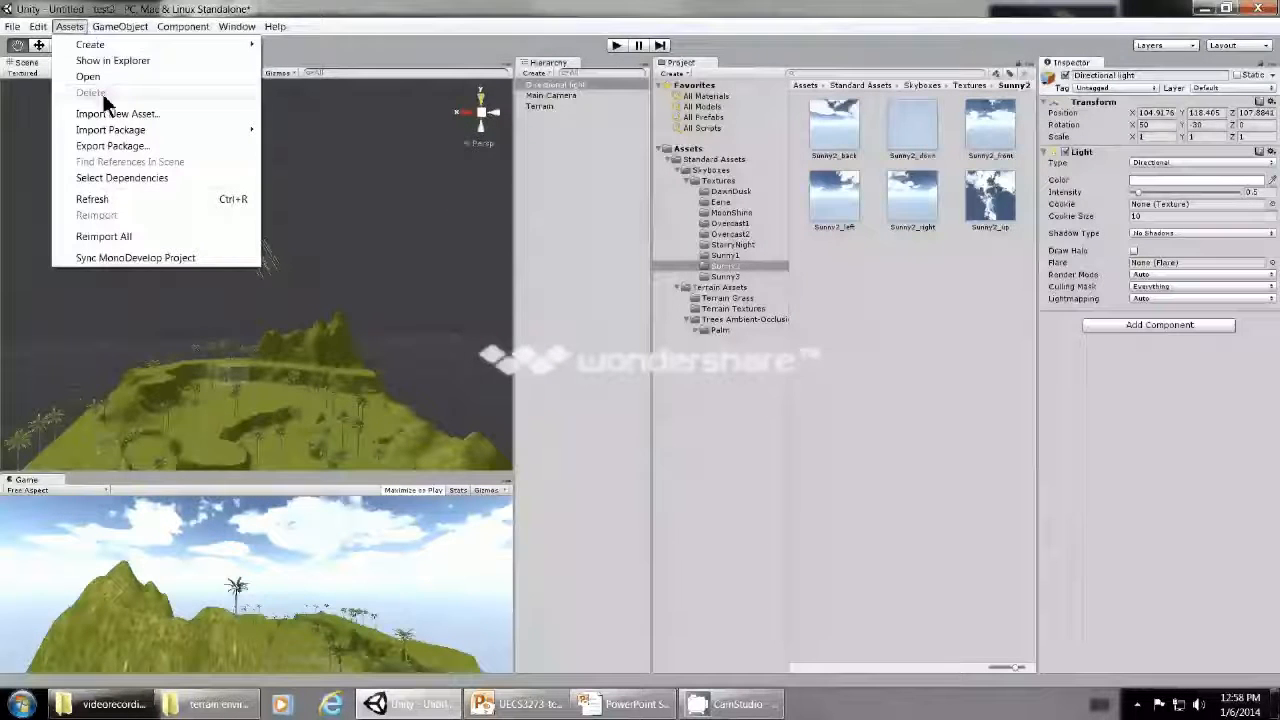
mouse_move(106, 131)
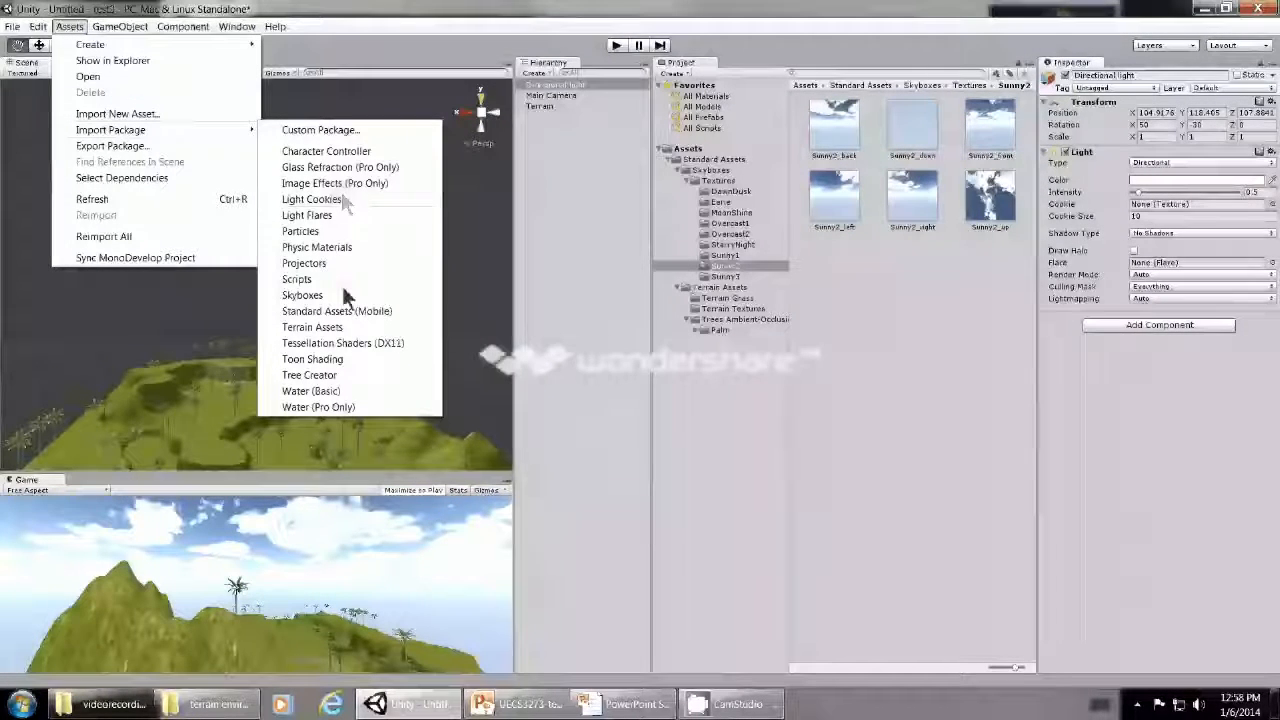
left_click(334, 215)
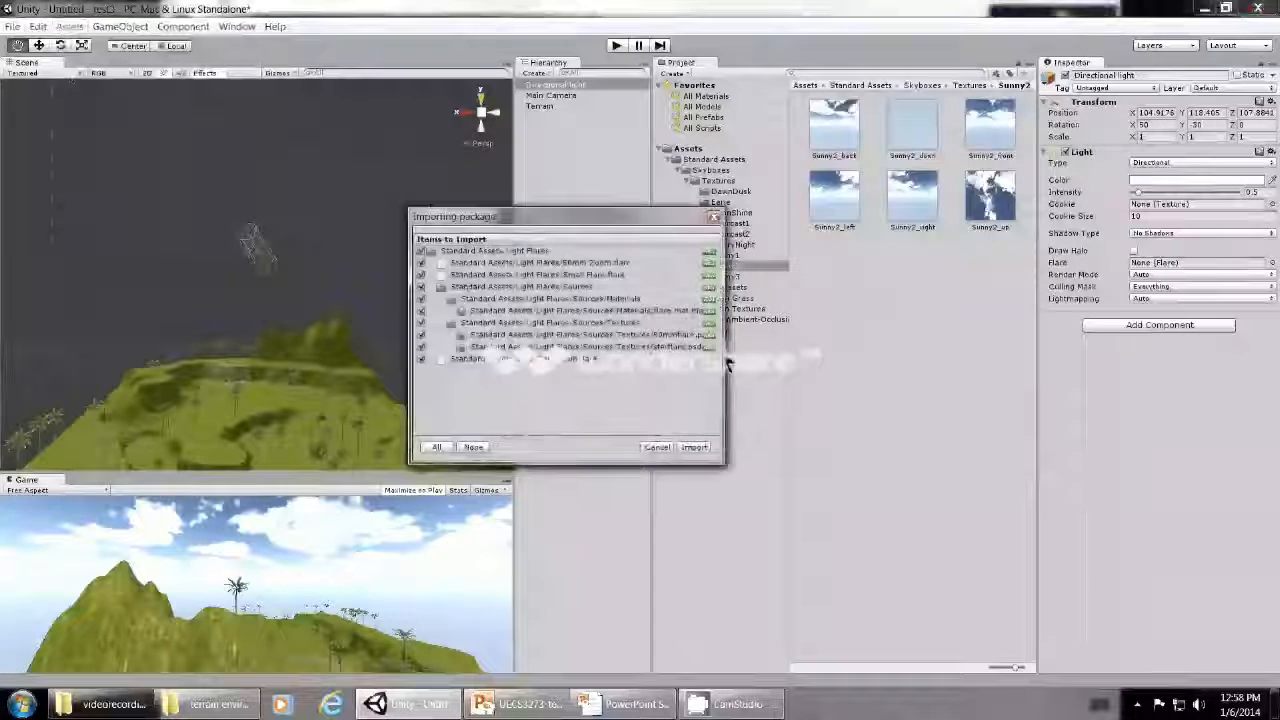
left_click(690, 448)
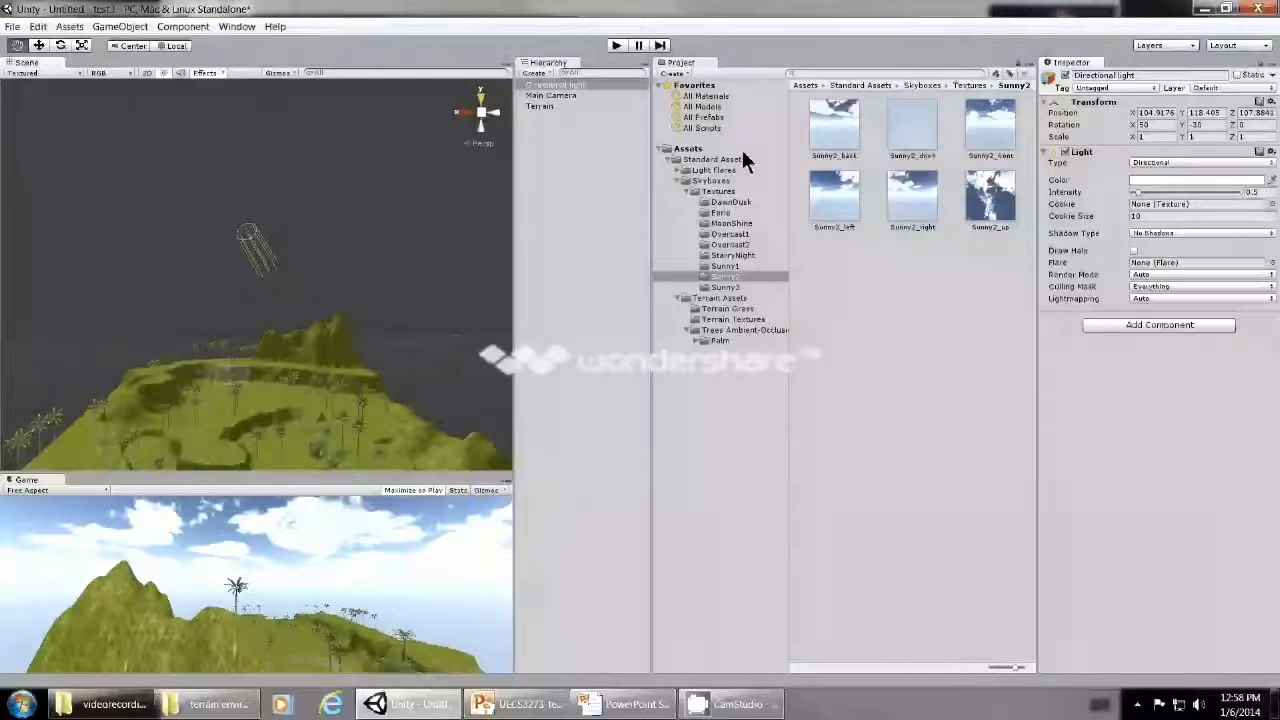
- Assign the Sun flare to the directional light
left_click(594, 86)
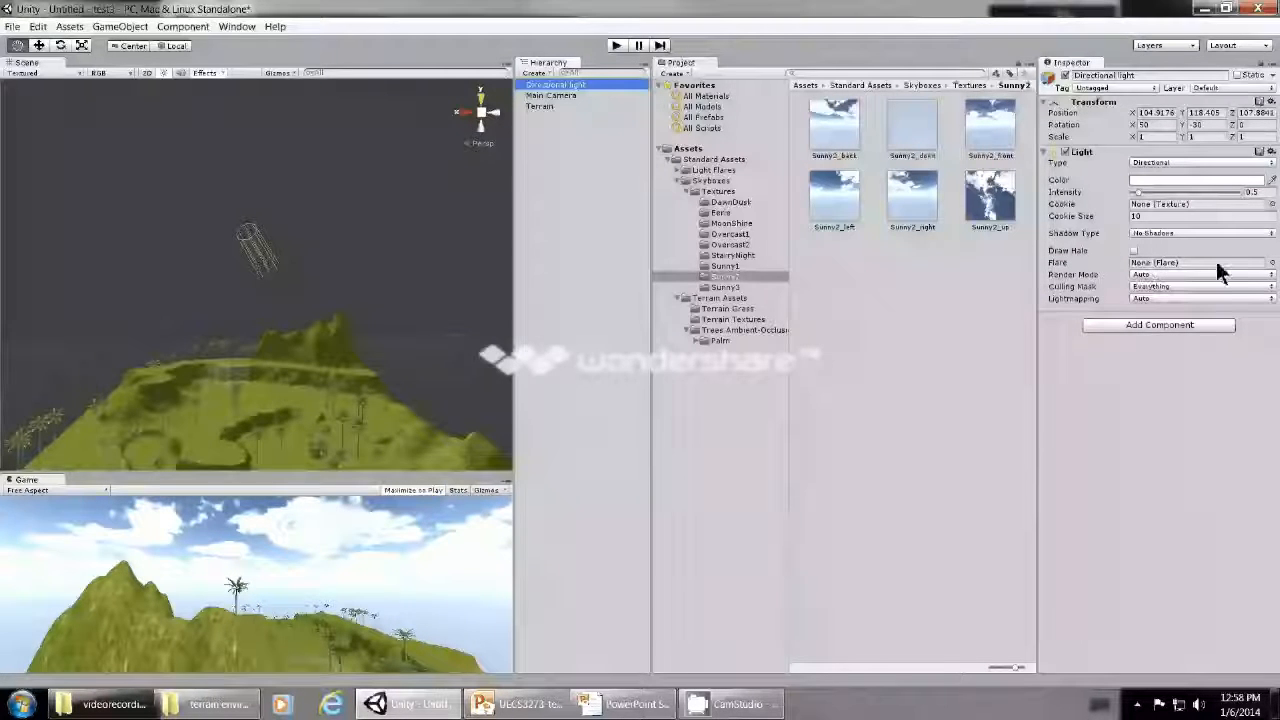
left_click(1272, 262)
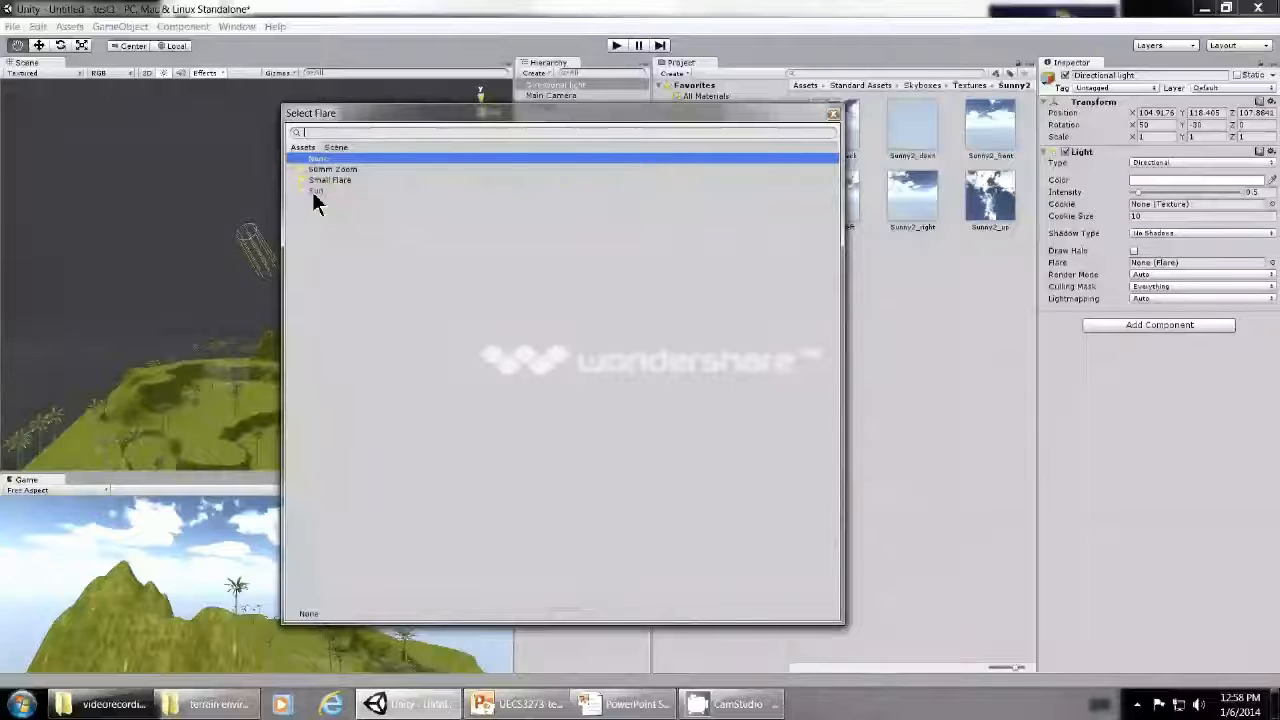
double_click(315, 191)
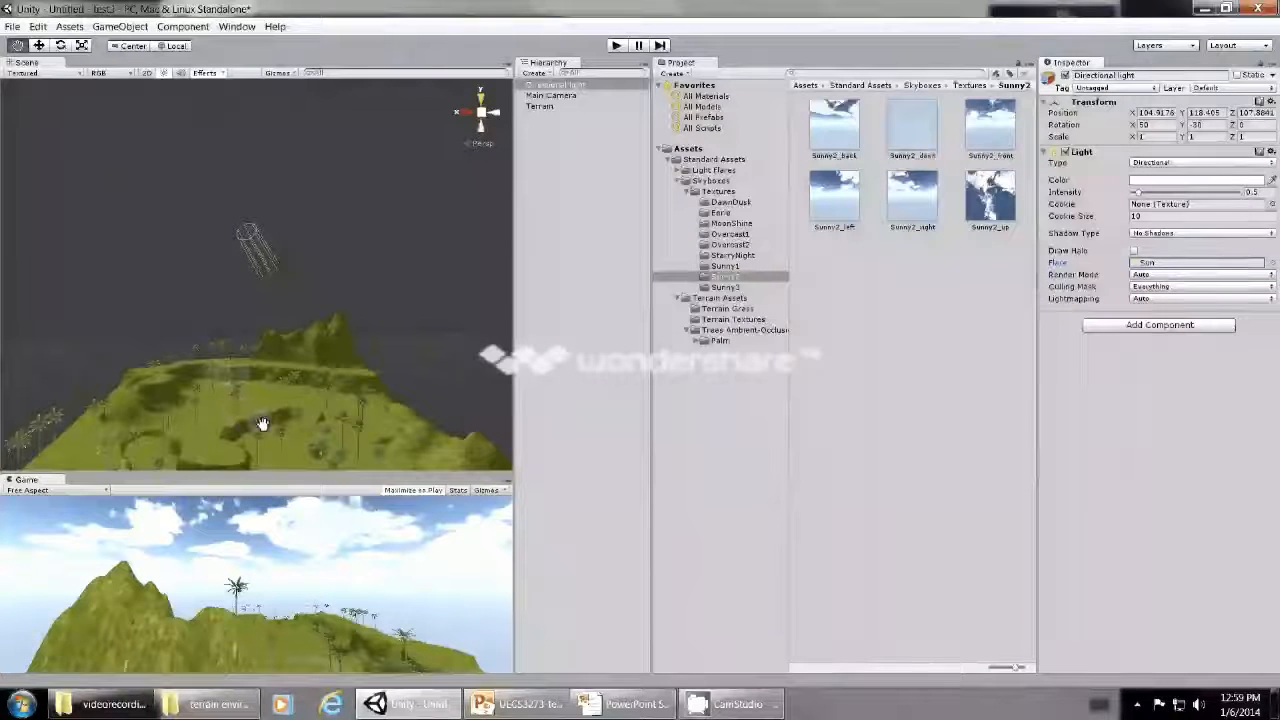
- Examine the palm-lined valley below the mountain up close and look at the Main Camera's settings
mouse_move(290, 432)
left_mouse_down()
mouse_move(308, 371)
mouse_move(251, 428)
mouse_move(298, 411)
left_mouse_up()
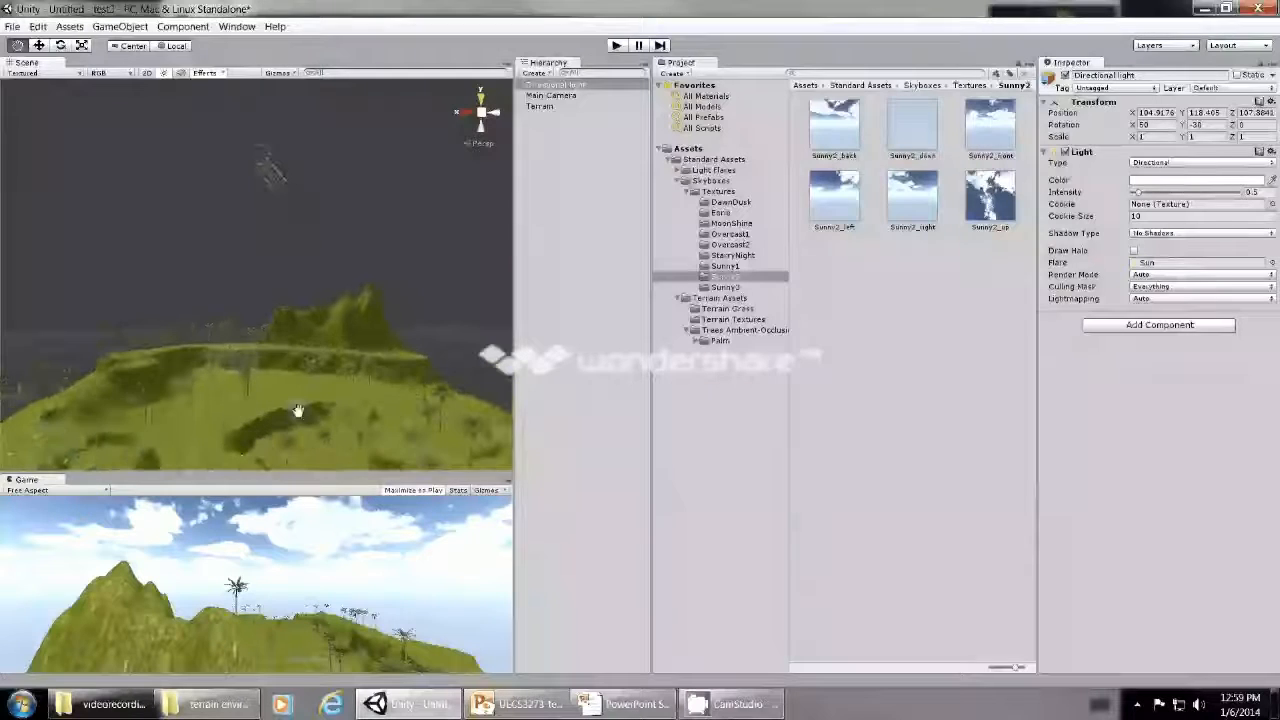
scroll(292, 421, "up", 2)
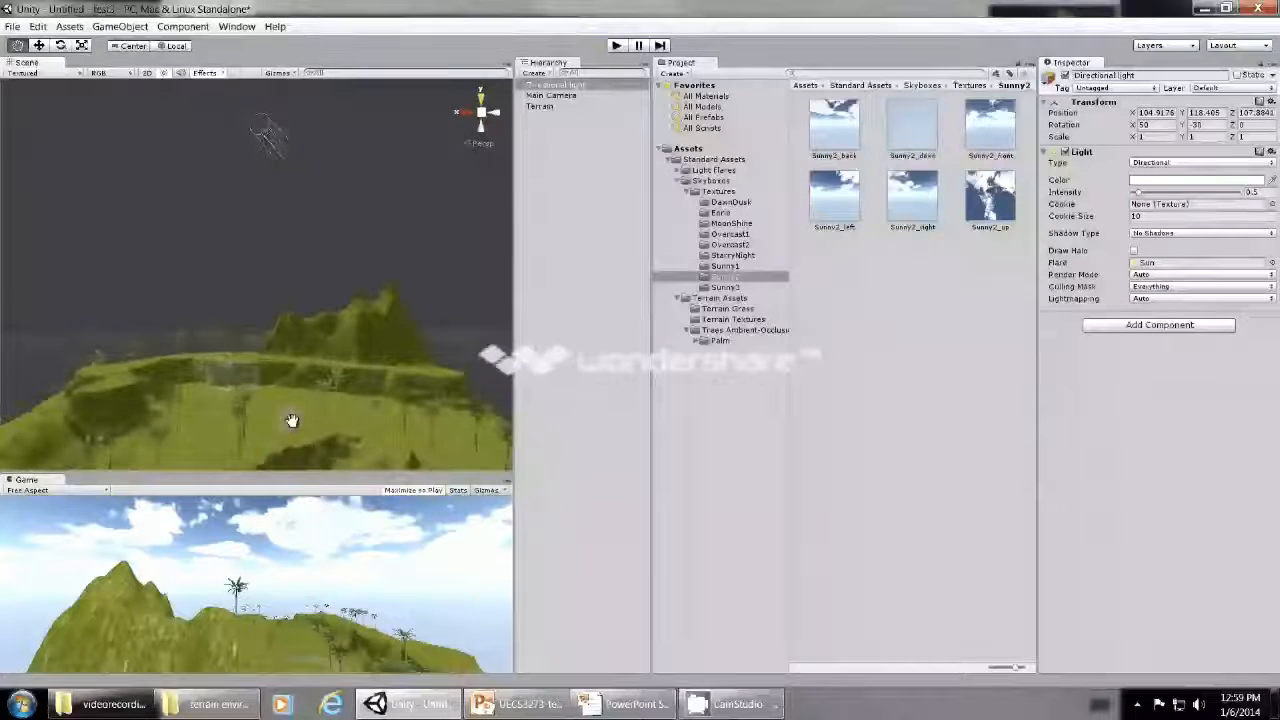
scroll(292, 421, "up", 1)
mouse_move(289, 457)
left_mouse_down()
mouse_move(303, 334)
mouse_move(287, 441)
left_mouse_up()
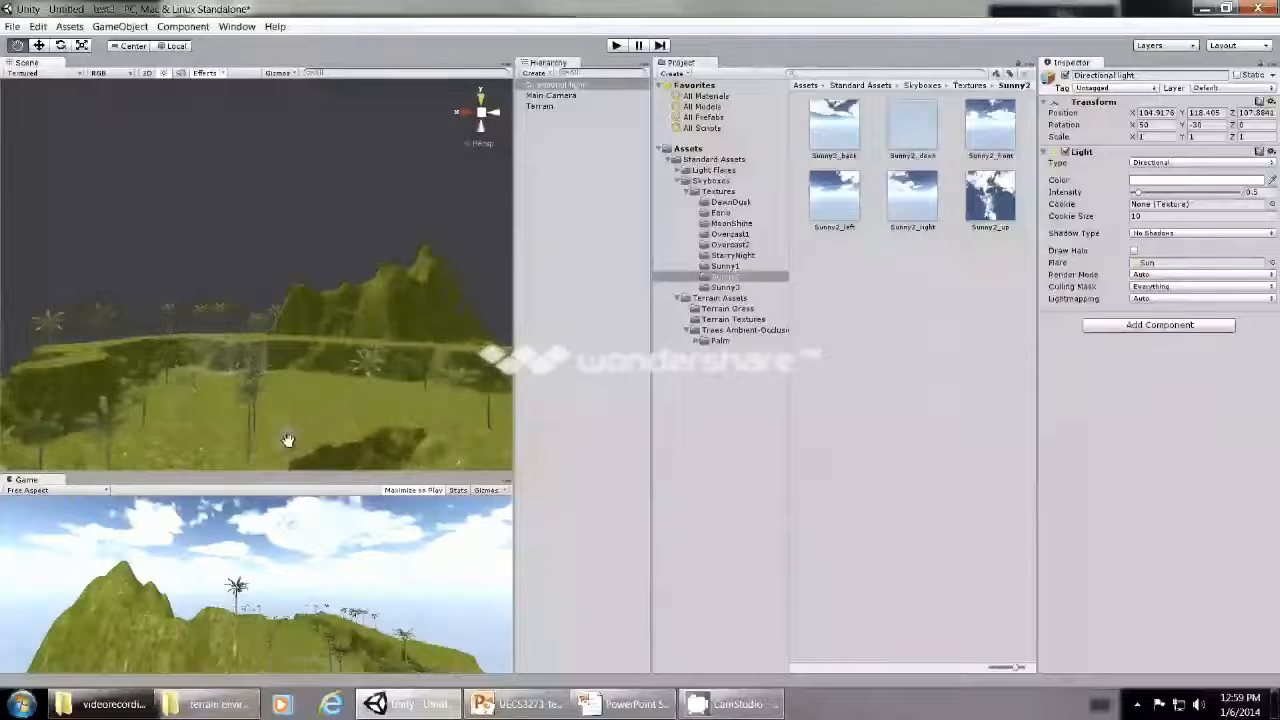
scroll(359, 460, "up", 3)
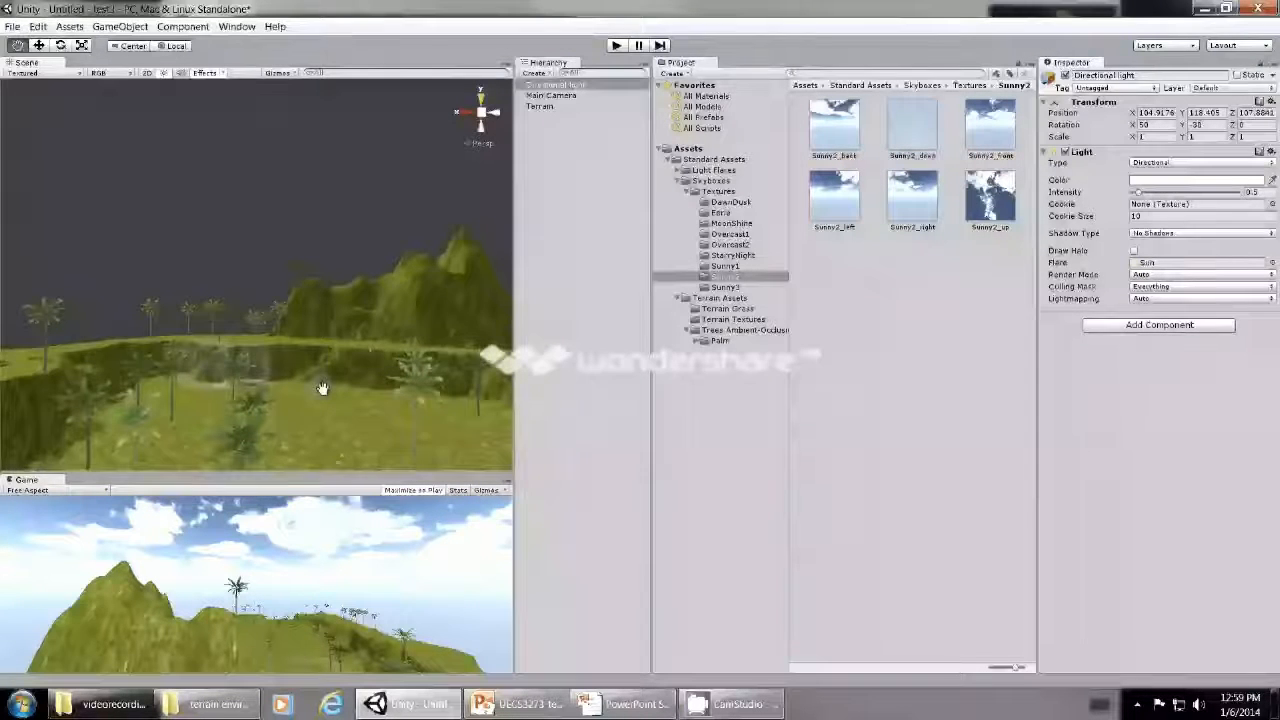
left_click_drag(321, 387, 315, 266)
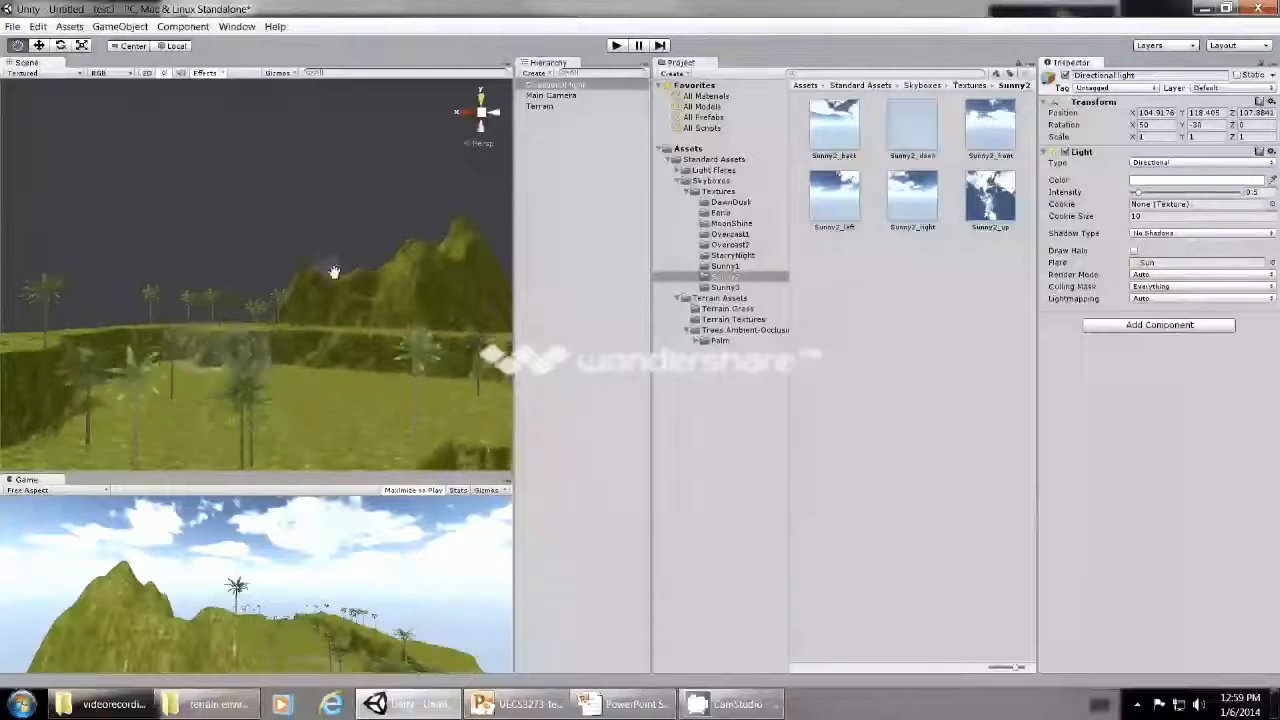
left_click(552, 96)
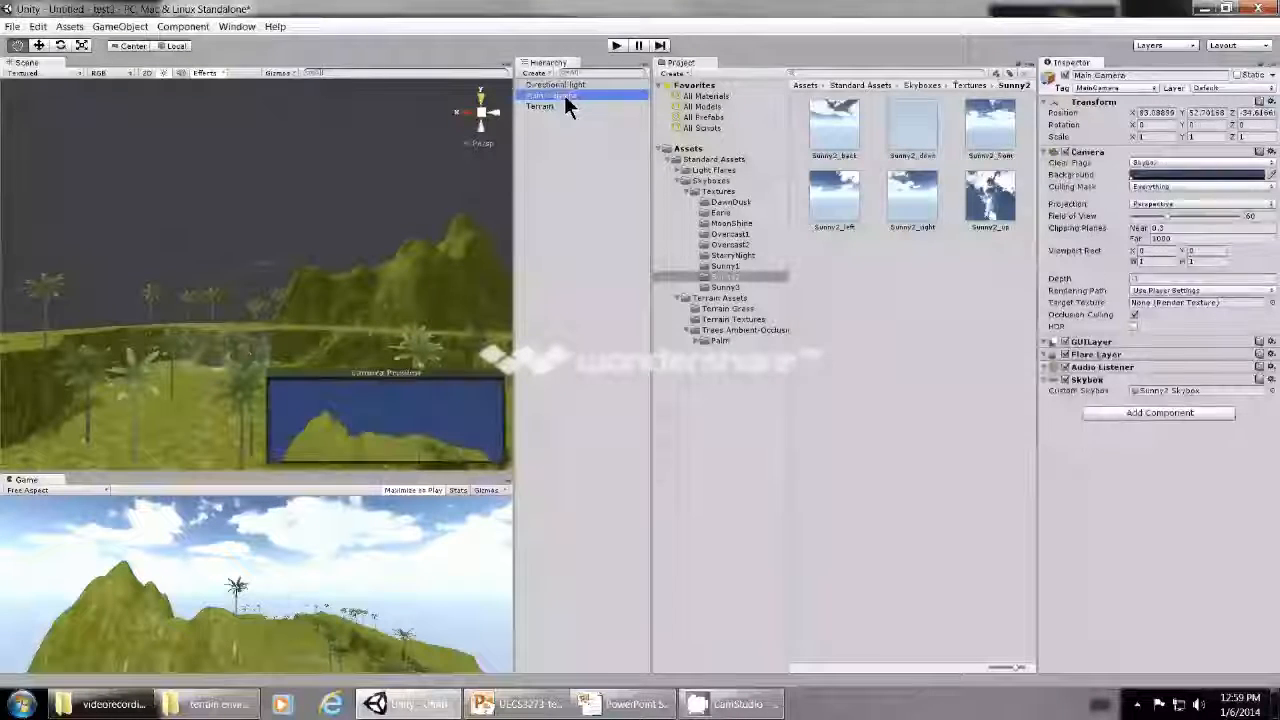
- Select the terrain and carve a pond hollow into the grassy ground before the rocky cliff with the Raise / Lower Terrain tool
left_click(547, 105)
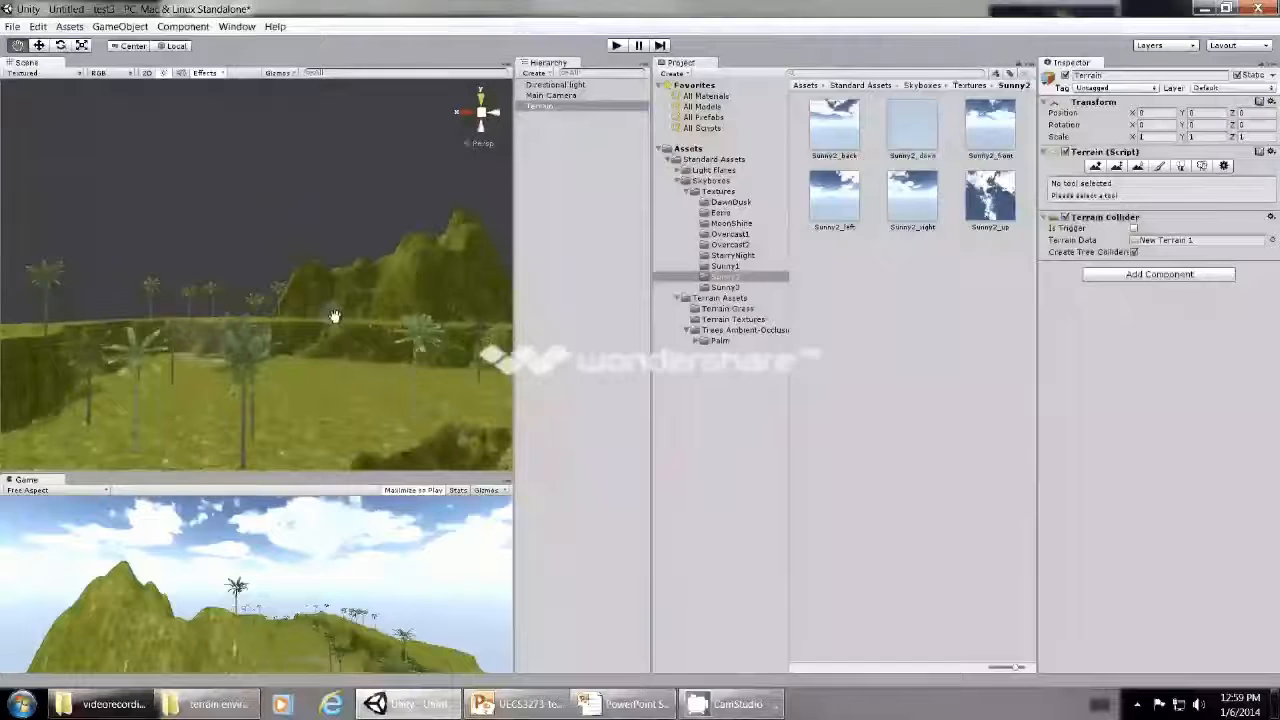
left_click_drag(301, 316, 297, 306)
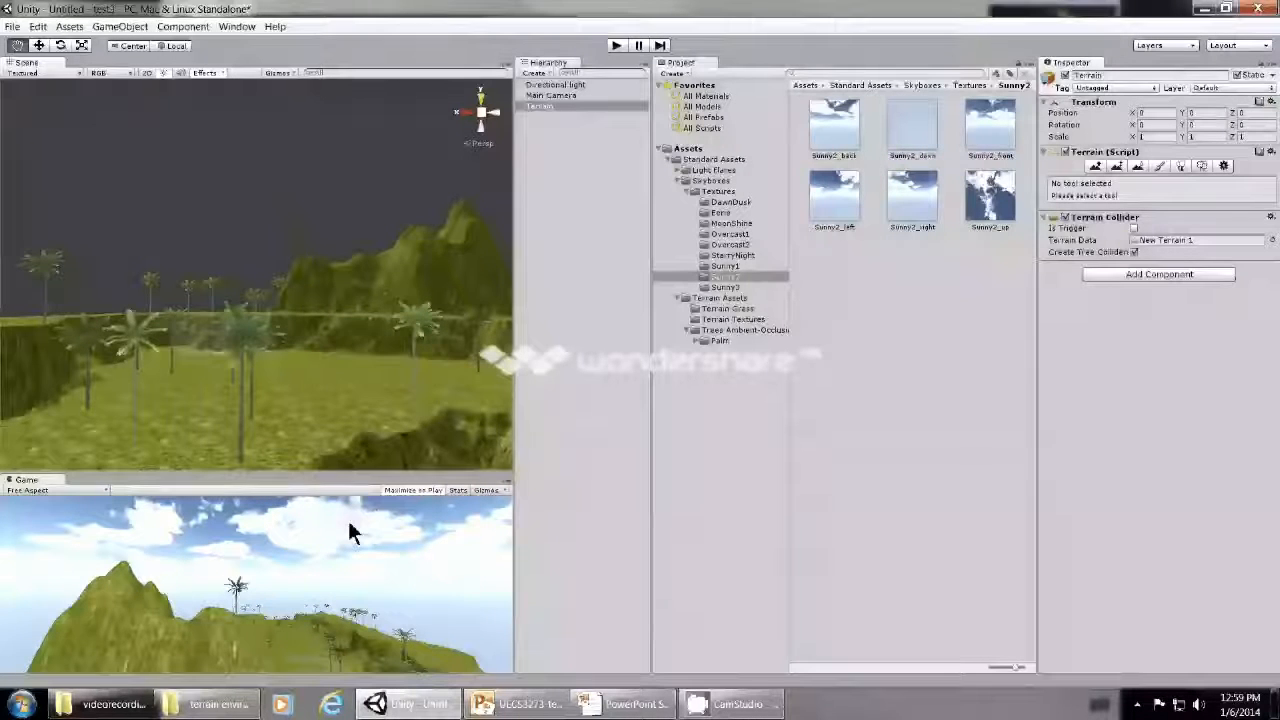
scroll(341, 453, "up", 2)
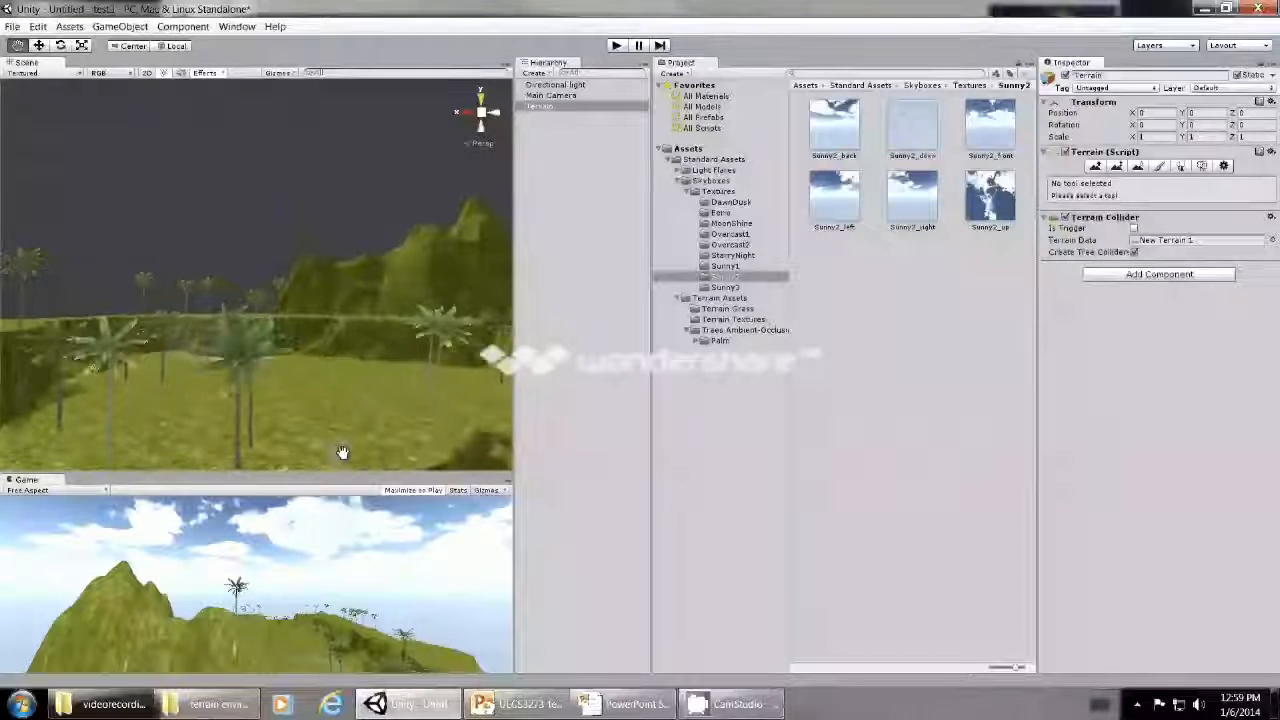
left_click_drag(343, 453, 277, 460)
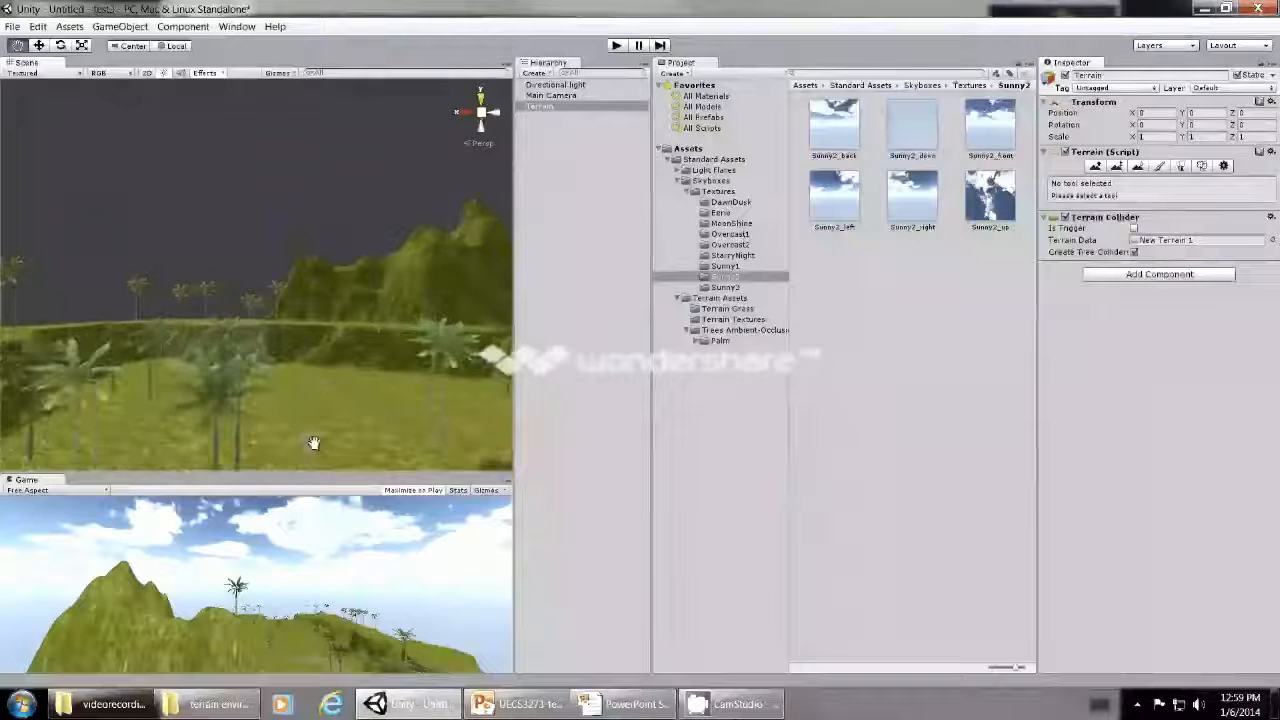
scroll(314, 443, "up", 3)
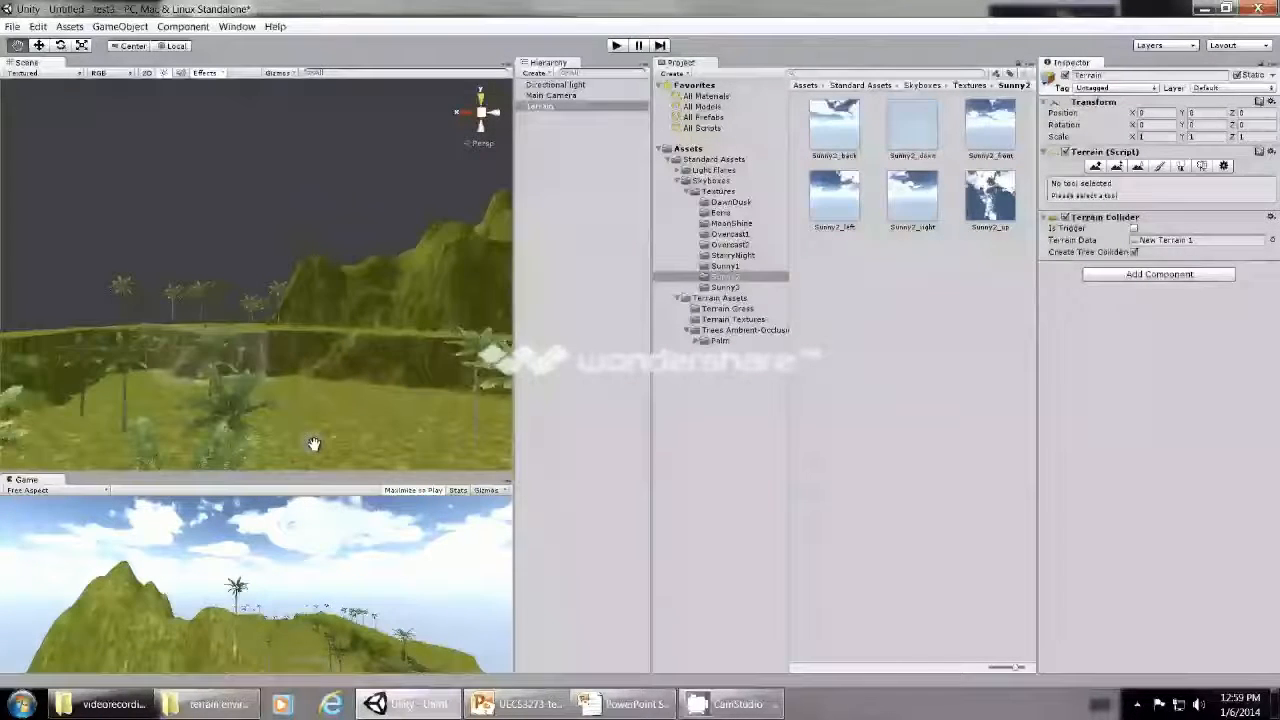
scroll(313, 443, "up", 3)
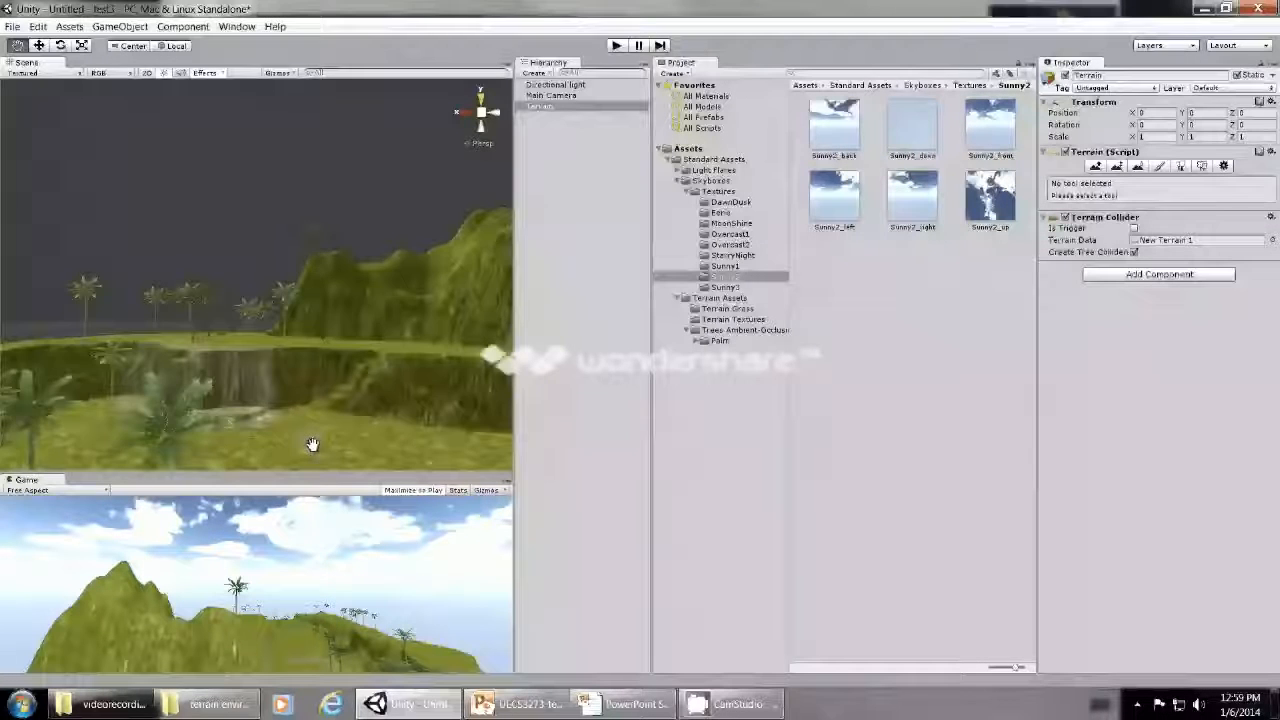
scroll(313, 443, "up", 3)
left_click_drag(268, 370, 297, 420)
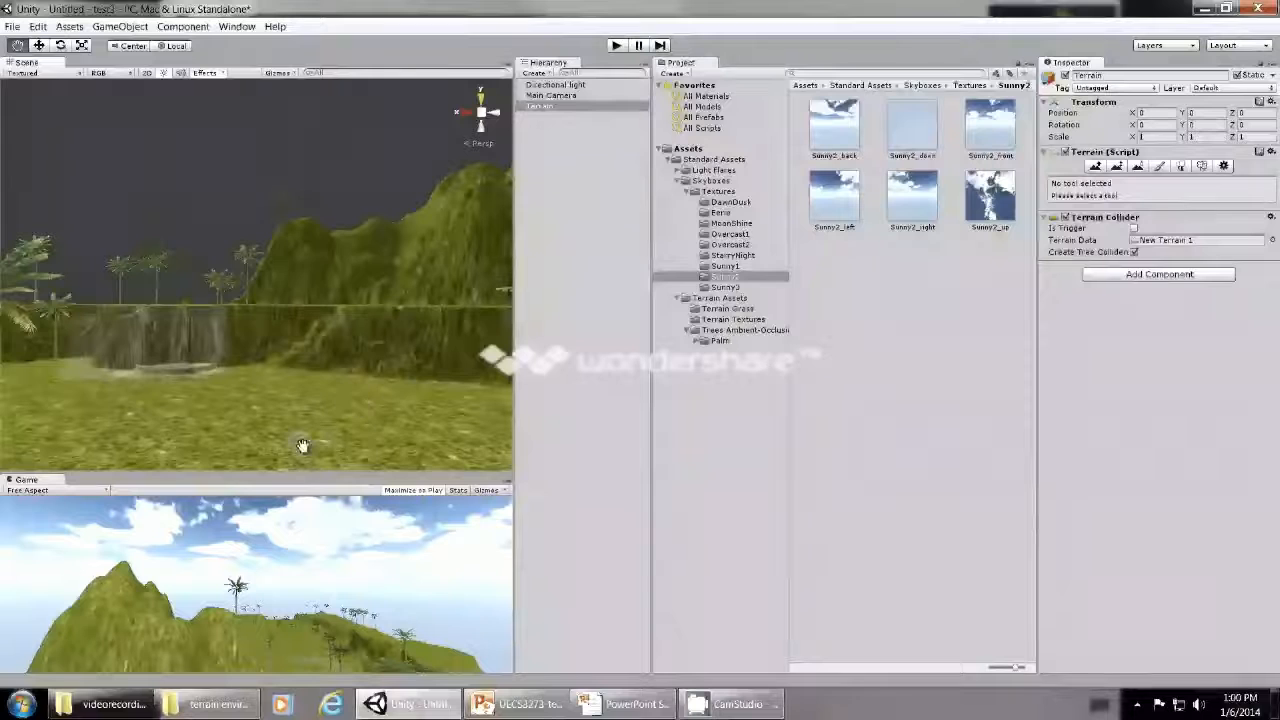
mouse_move(302, 445)
left_mouse_down()
mouse_move(316, 426)
mouse_move(318, 440)
left_mouse_up()
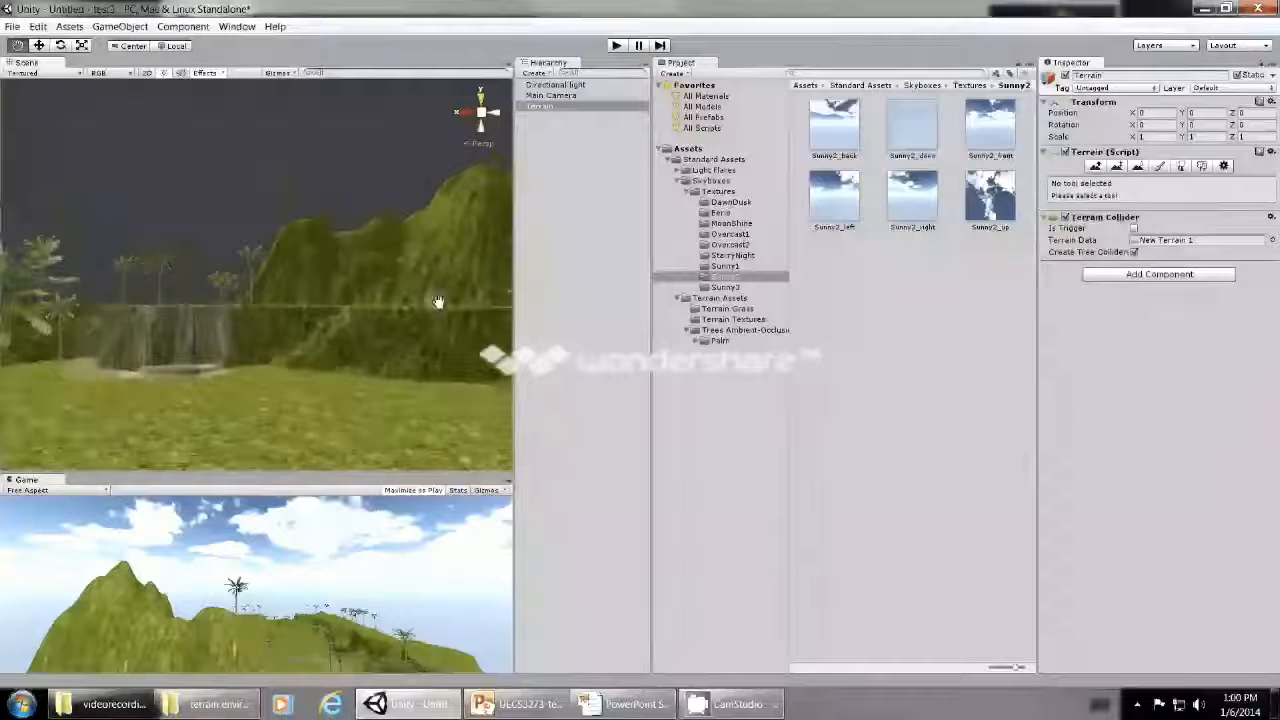
left_click(1096, 163)
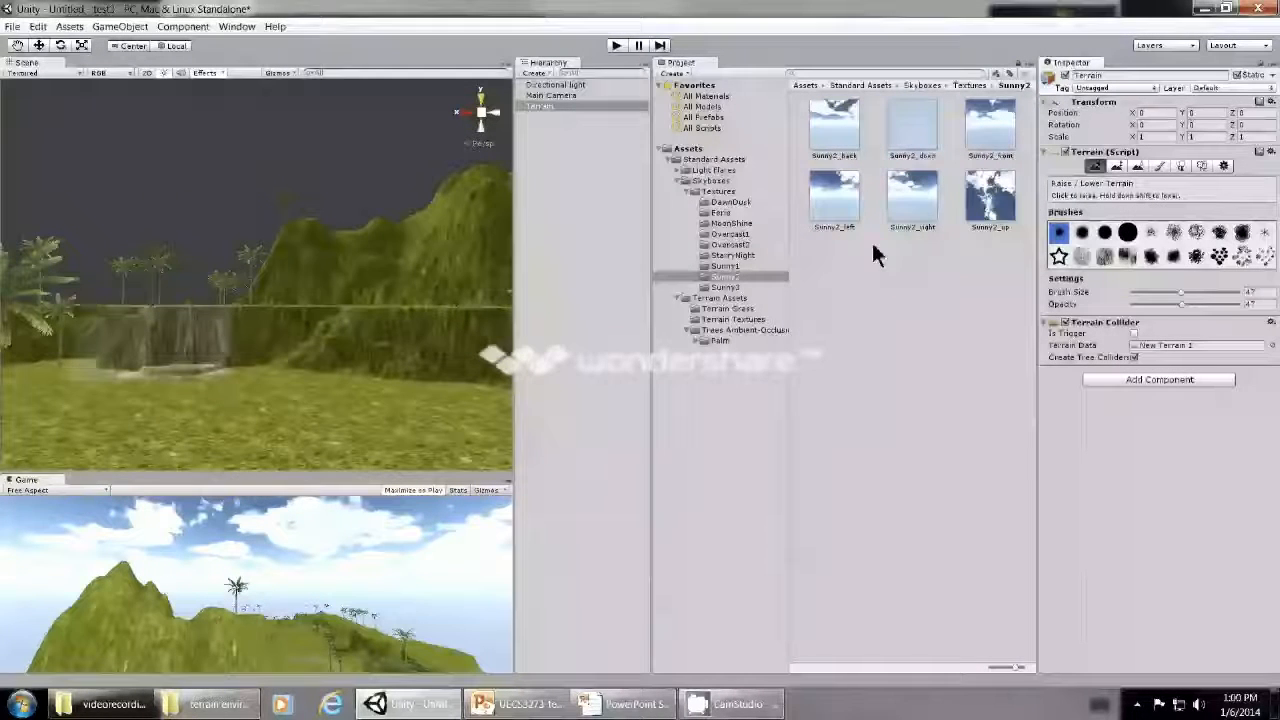
left_click(235, 430)
mouse_move(234, 422)
left_mouse_down("shift")
mouse_move(318, 440)
mouse_move(298, 445)
mouse_move(225, 427)
mouse_move(356, 436)
mouse_move(294, 447)
mouse_move(218, 420)
left_mouse_up("shift")
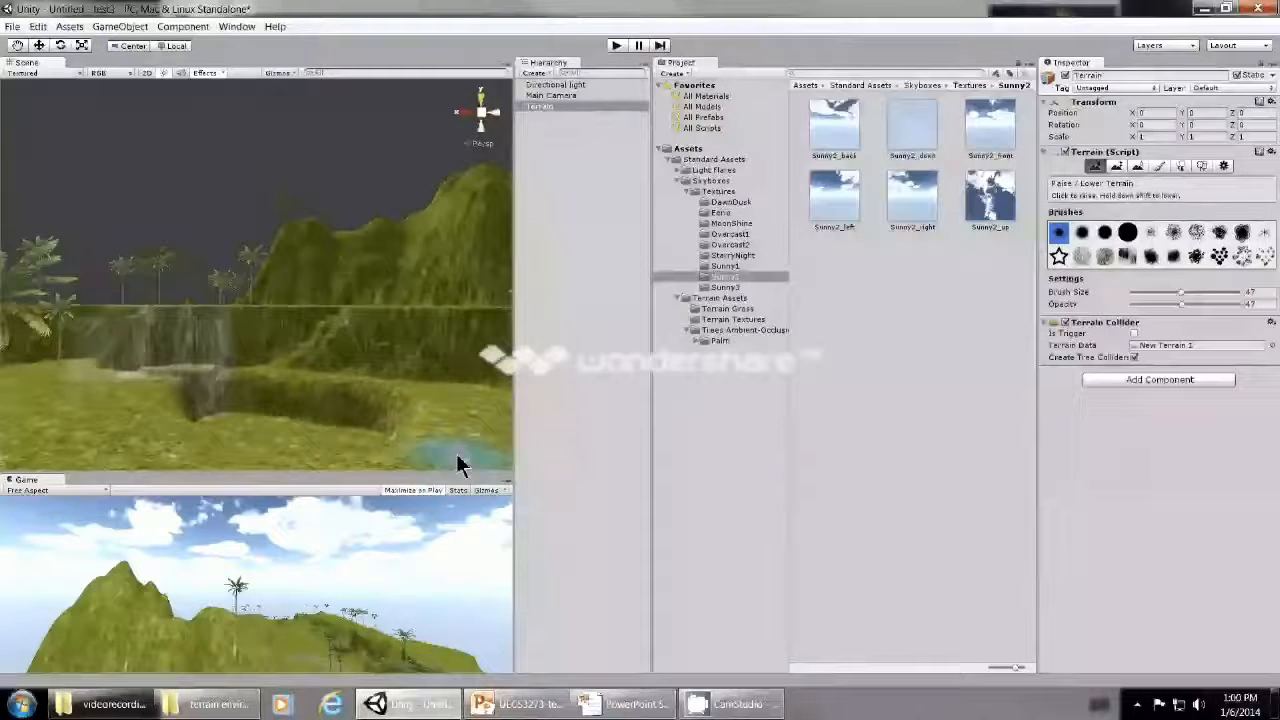
- Widen the Scene and Game views and frame the carved hollow from closer up
left_click(18, 45)
mouse_move(305, 397)
left_mouse_down()
mouse_move(303, 334)
mouse_move(303, 356)
left_mouse_up()
scroll(303, 356, "up", 1)
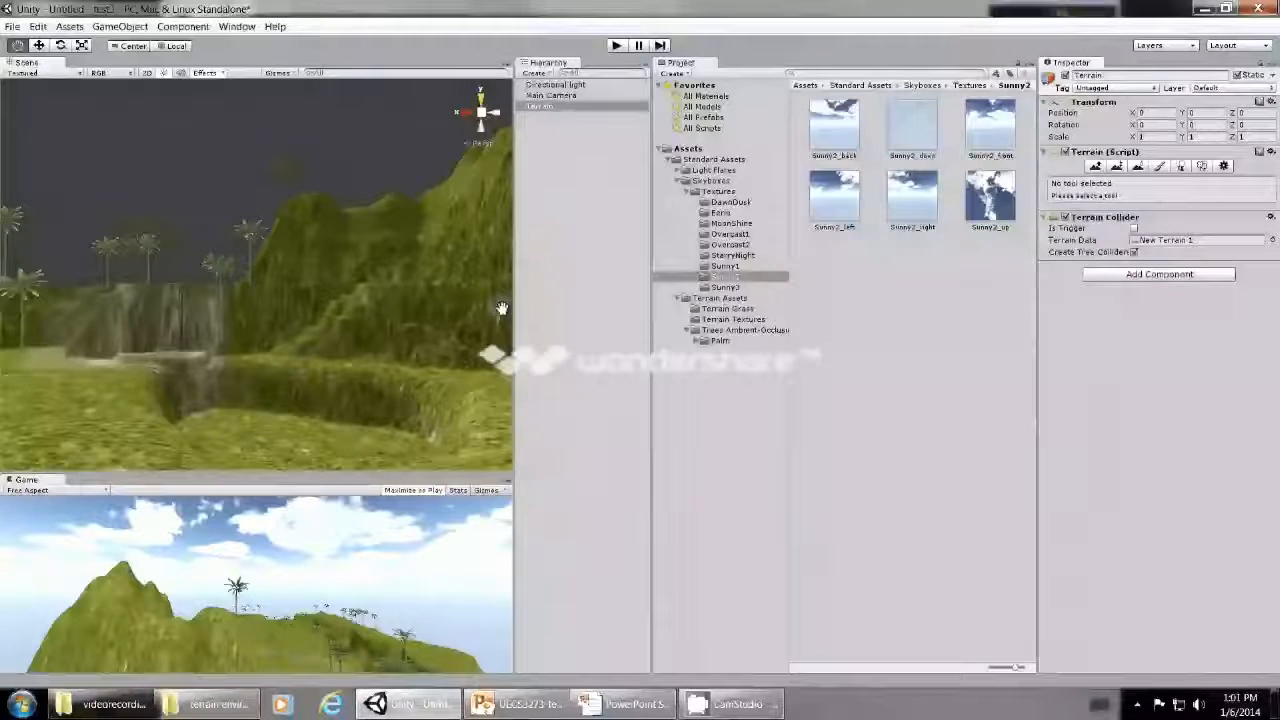
left_click_drag(511, 305, 644, 312)
left_click_drag(416, 420, 394, 397)
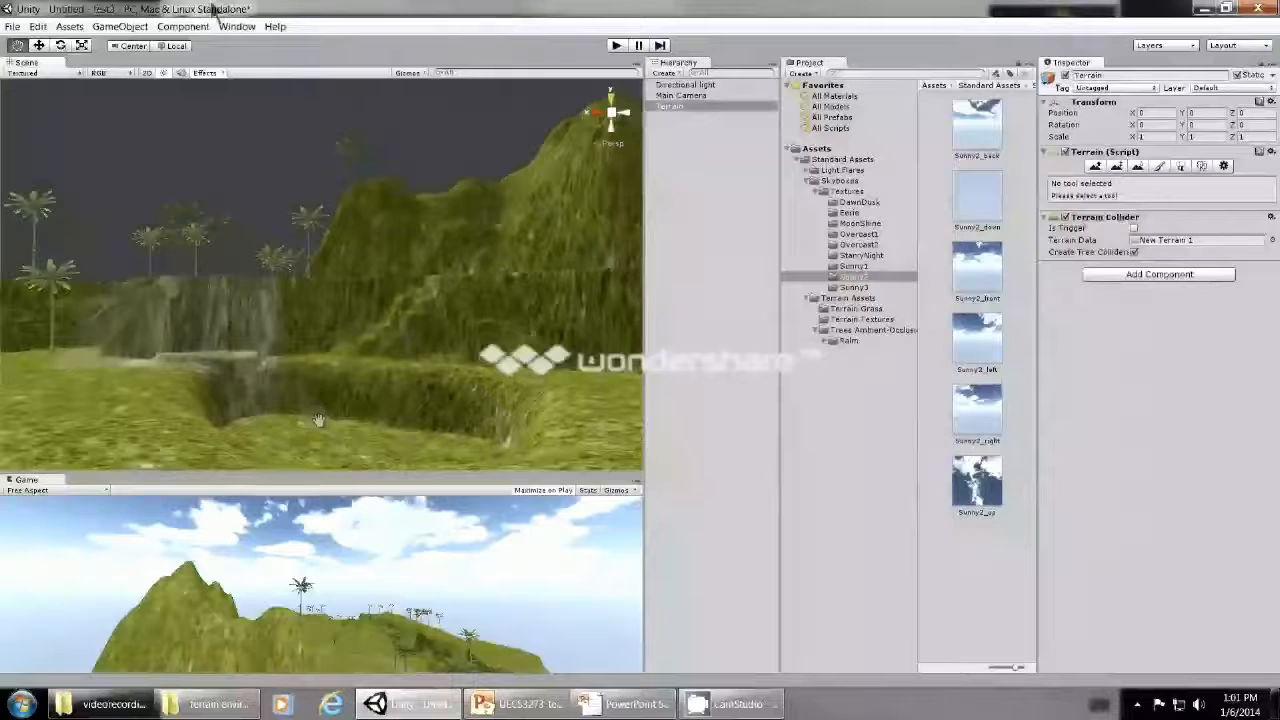
- Import the complete Water (Basic) standard asset package into the project
left_click(70, 26)
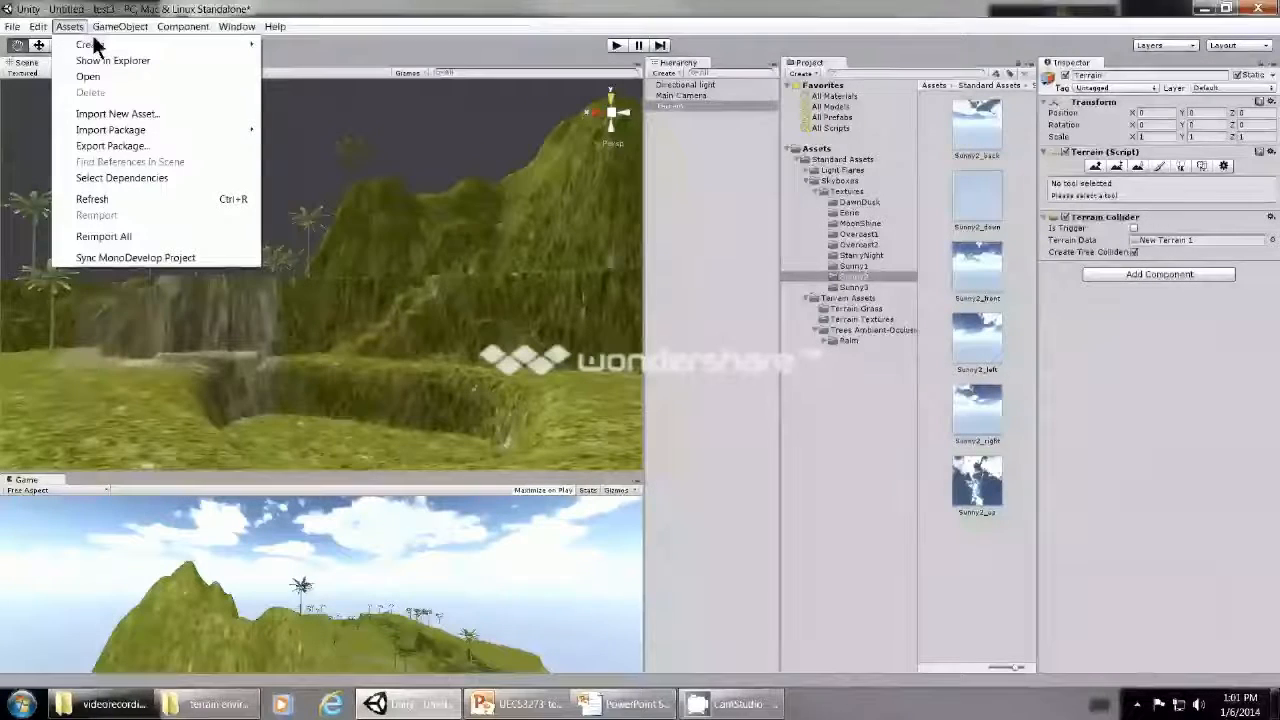
mouse_move(120, 130)
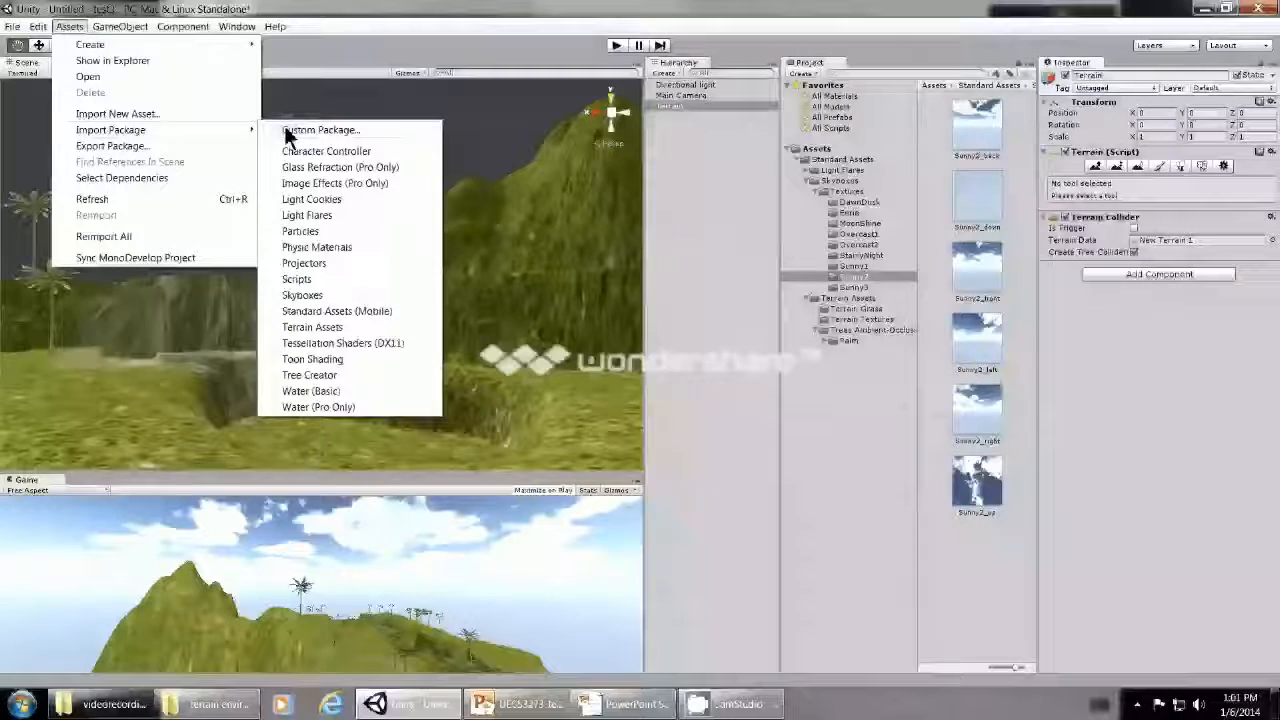
left_click(324, 392)
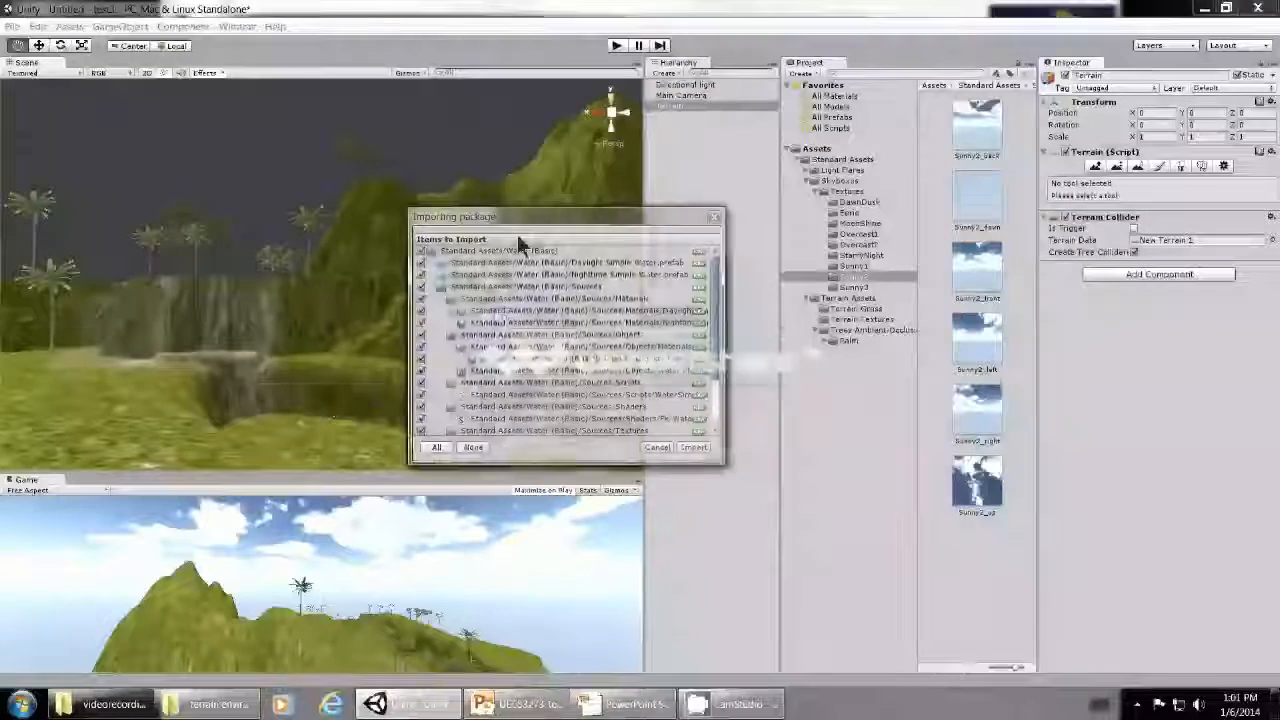
left_click(694, 447)
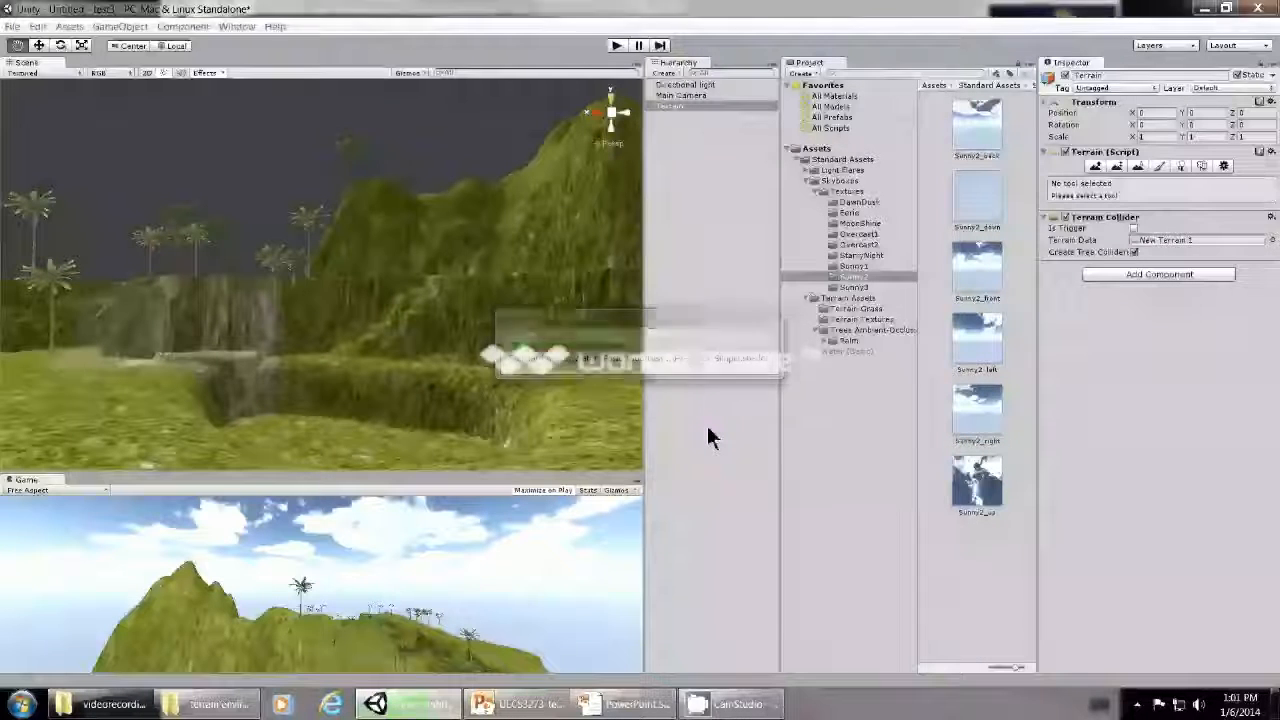
- Place the Daylight Simple Water prefab over the carved hollow, at about X 88.0, Y 7.5, Z 67.0
left_click(860, 352)
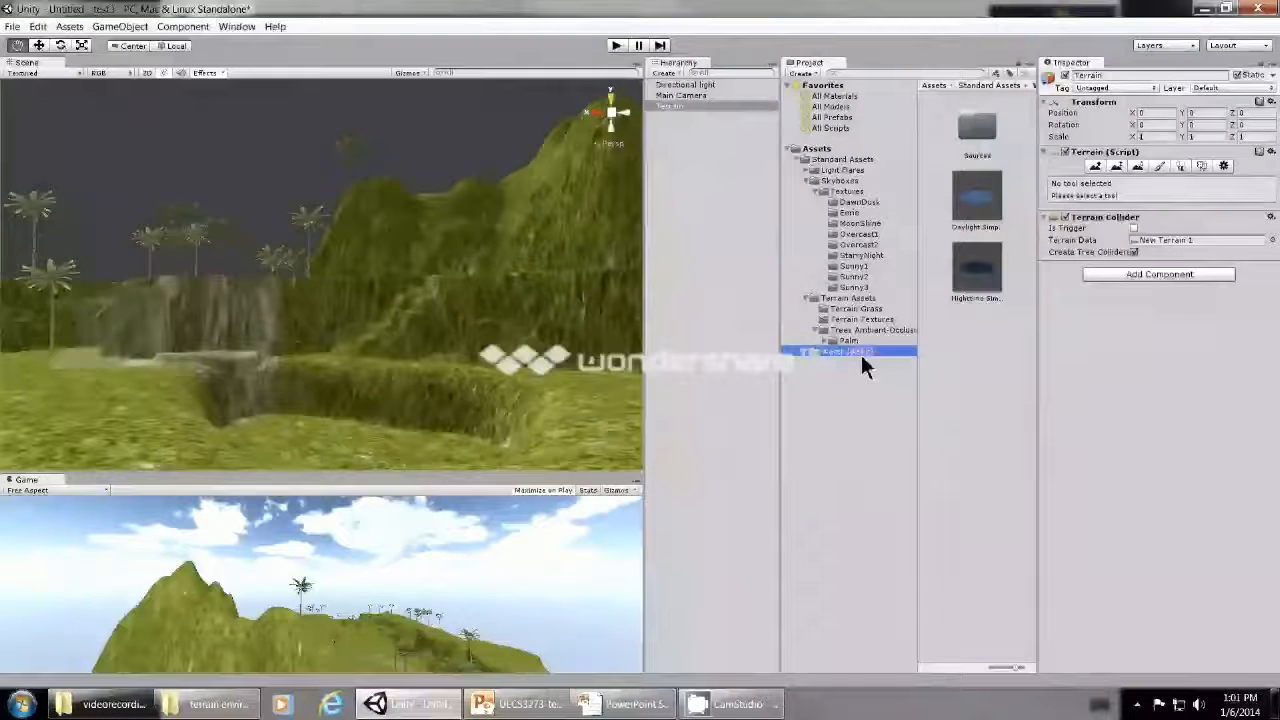
left_click(993, 213)
left_click_drag(990, 213, 403, 410)
scroll(486, 457, "down", 2)
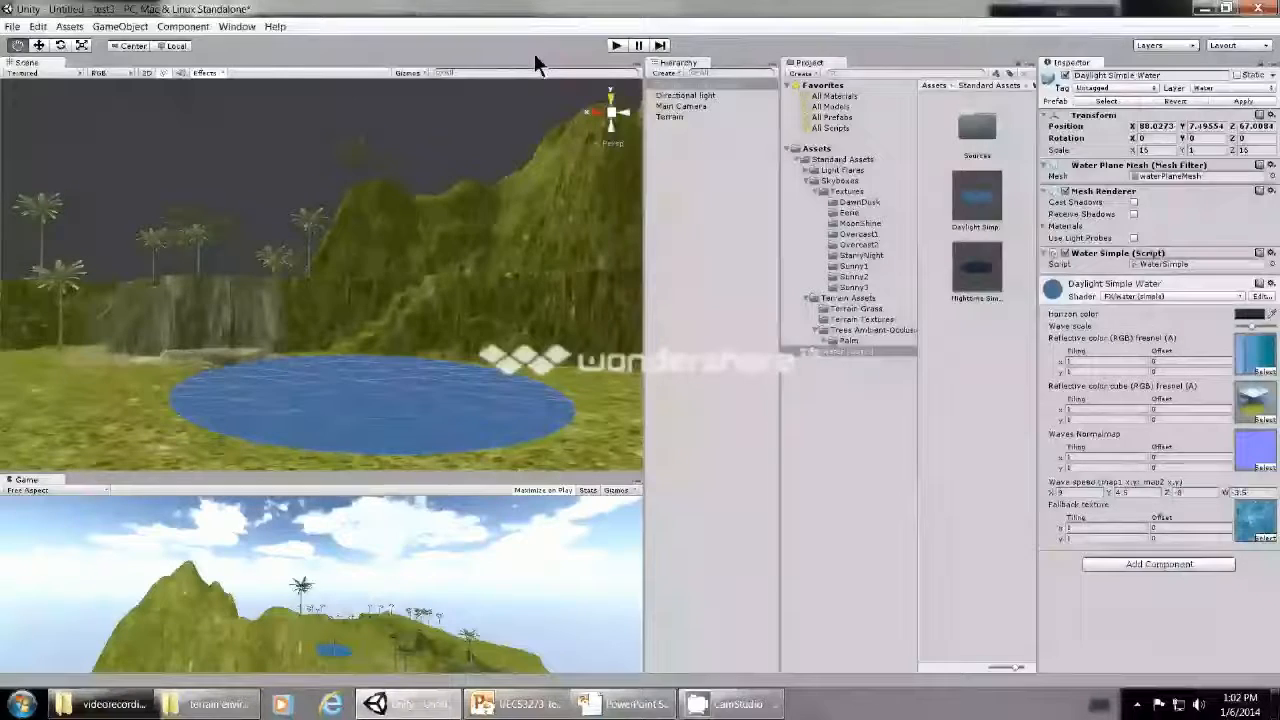
- Scale the water plane to about X 12.73, Z 16.66 and lower it into the hollow to about Y 6.6
left_click(82, 45)
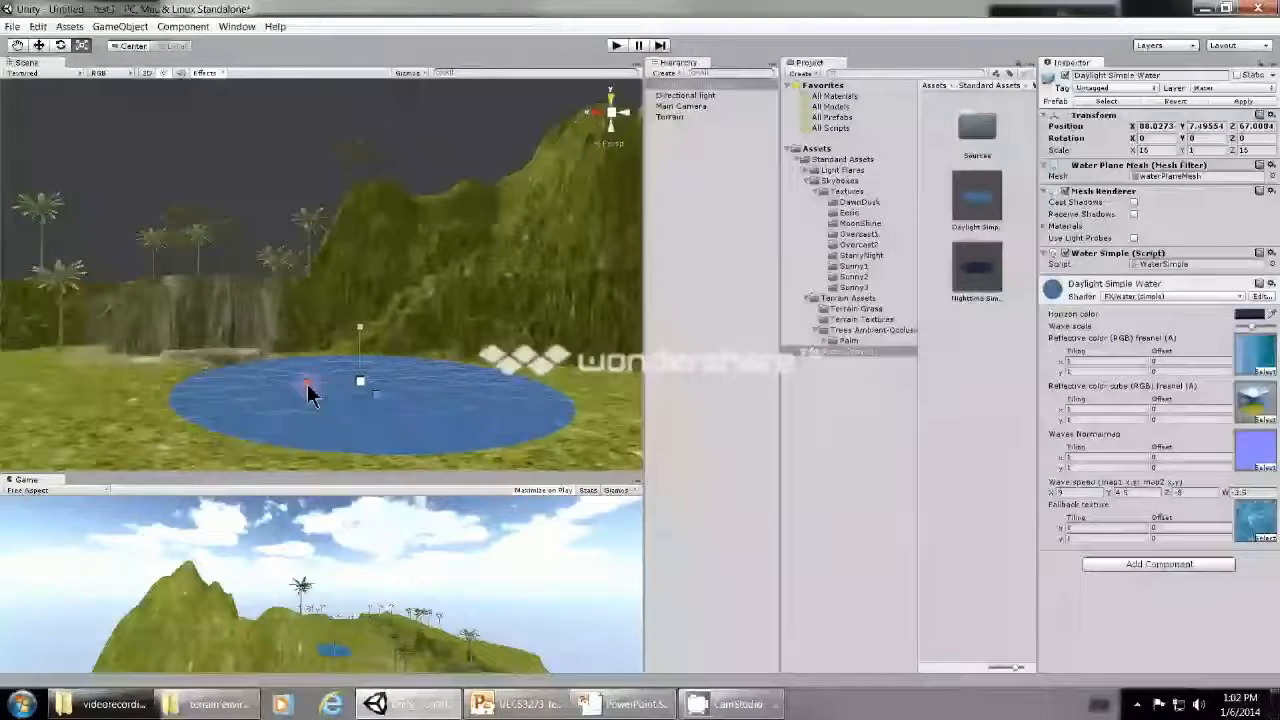
left_click_drag(308, 389, 350, 395)
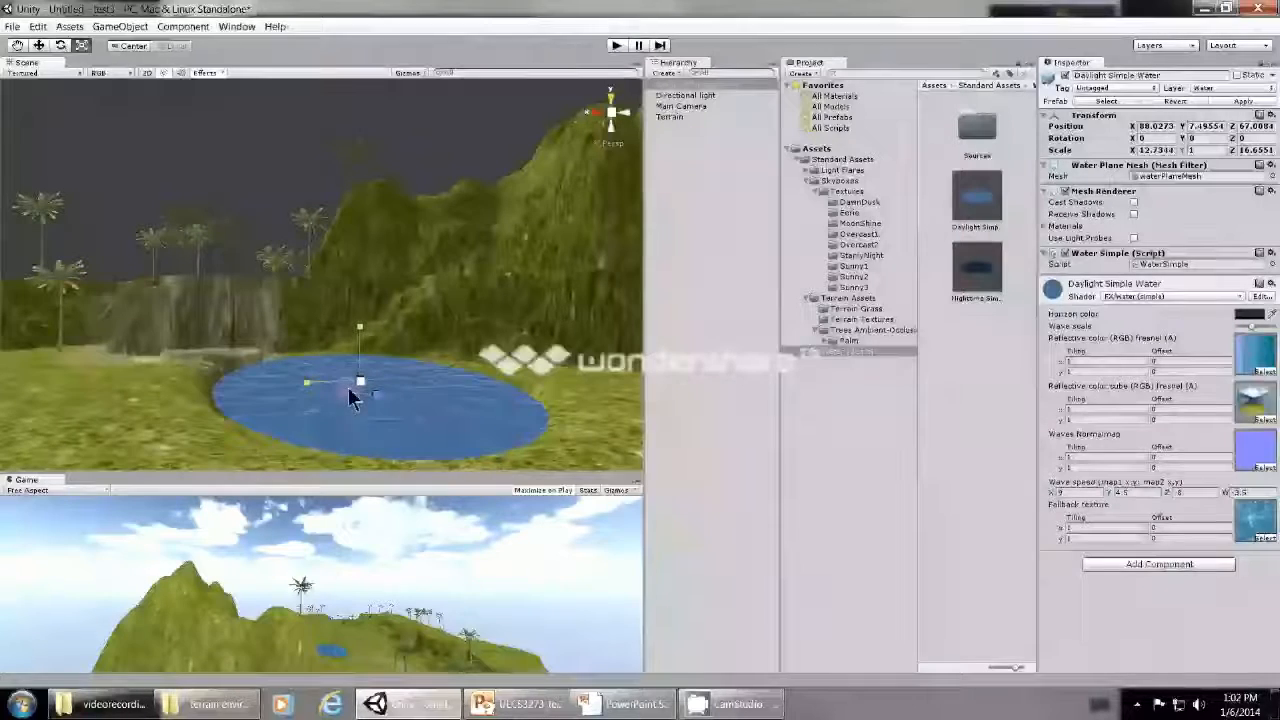
left_click(38, 45)
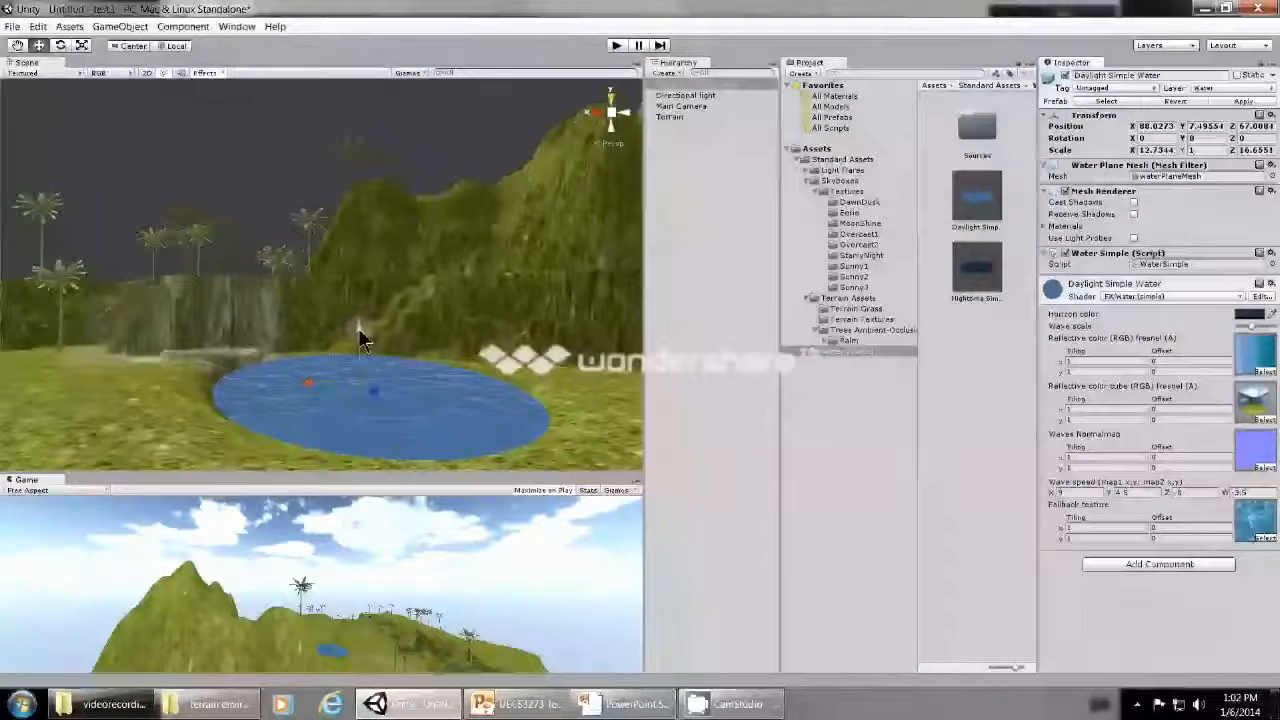
left_click_drag(358, 328, 355, 337)
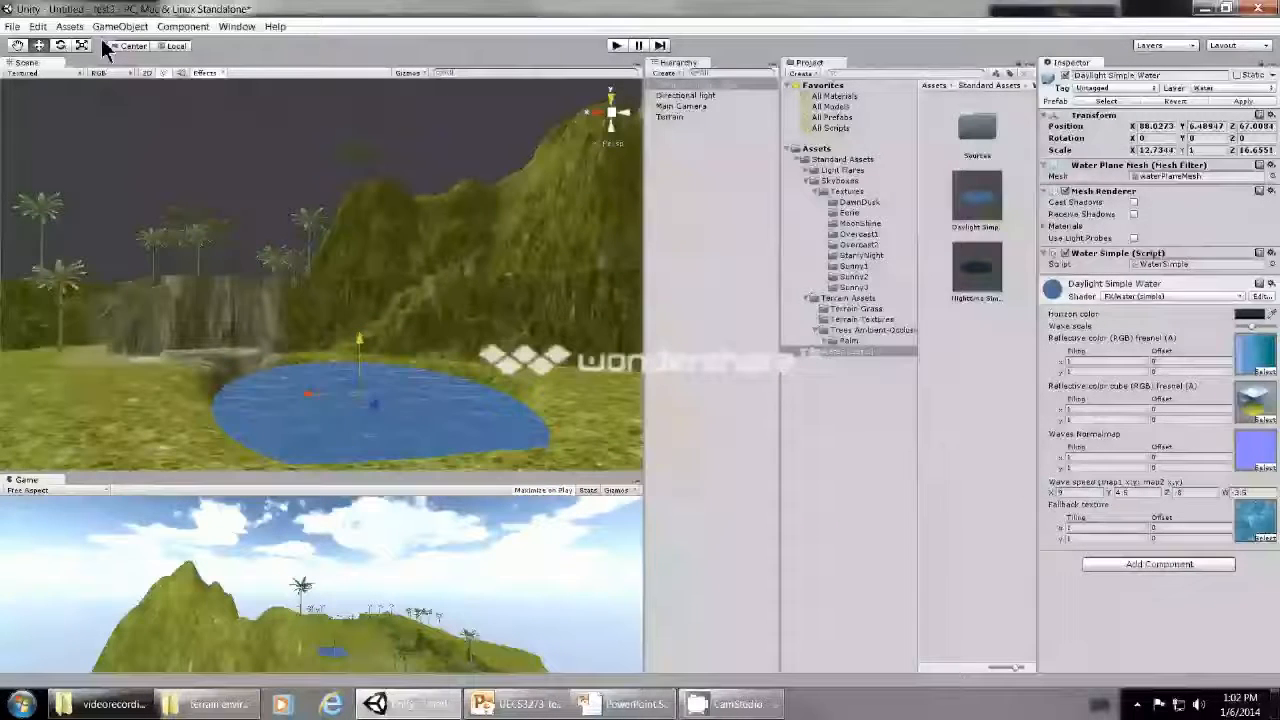
left_click_drag(352, 332, 356, 335)
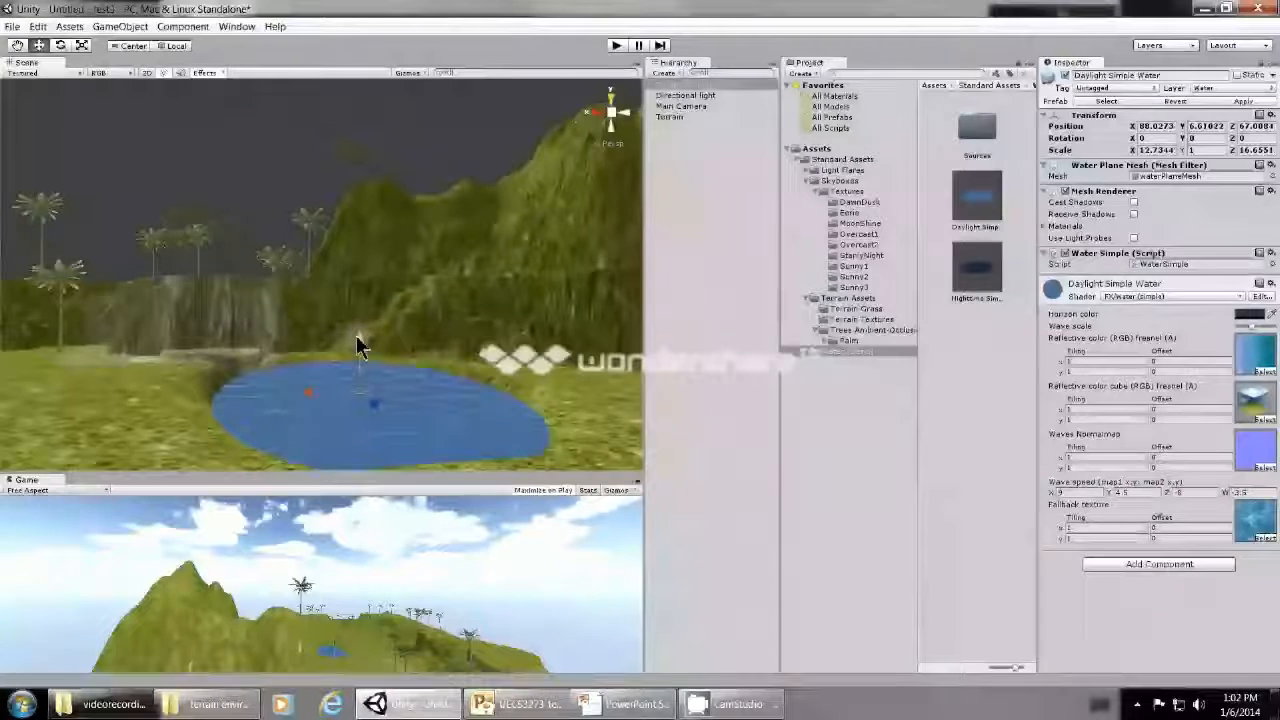
- Fine-tune the water plane's X scale to about 12.42 to fit the hollow's edges
key("r")
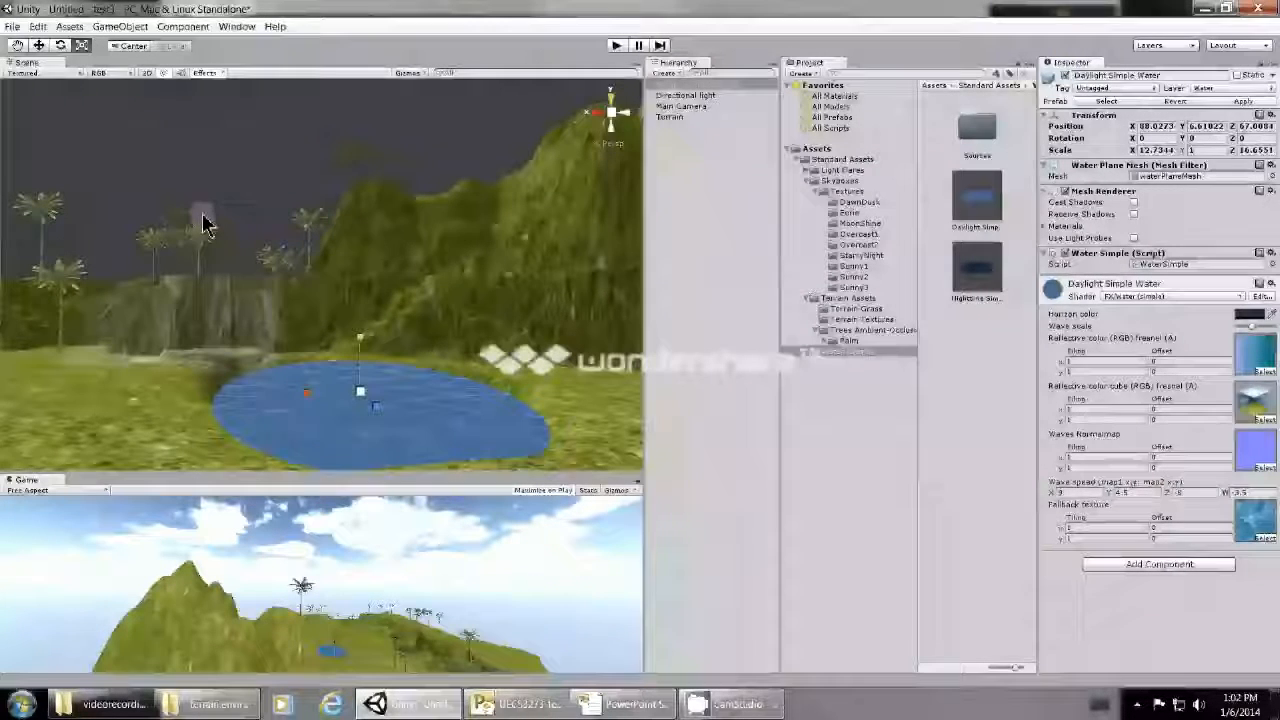
left_click_drag(306, 398, 310, 403)
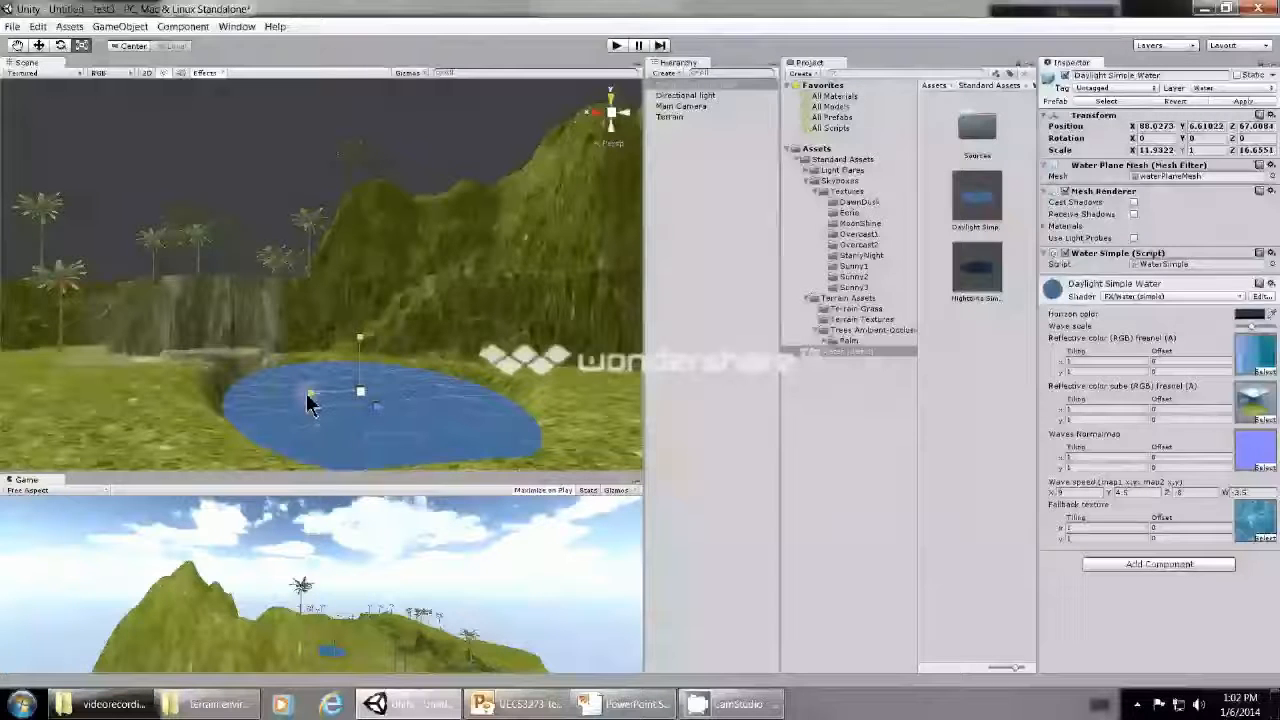
left_click_drag(306, 393, 304, 393)
scroll(545, 444, "down", 2)
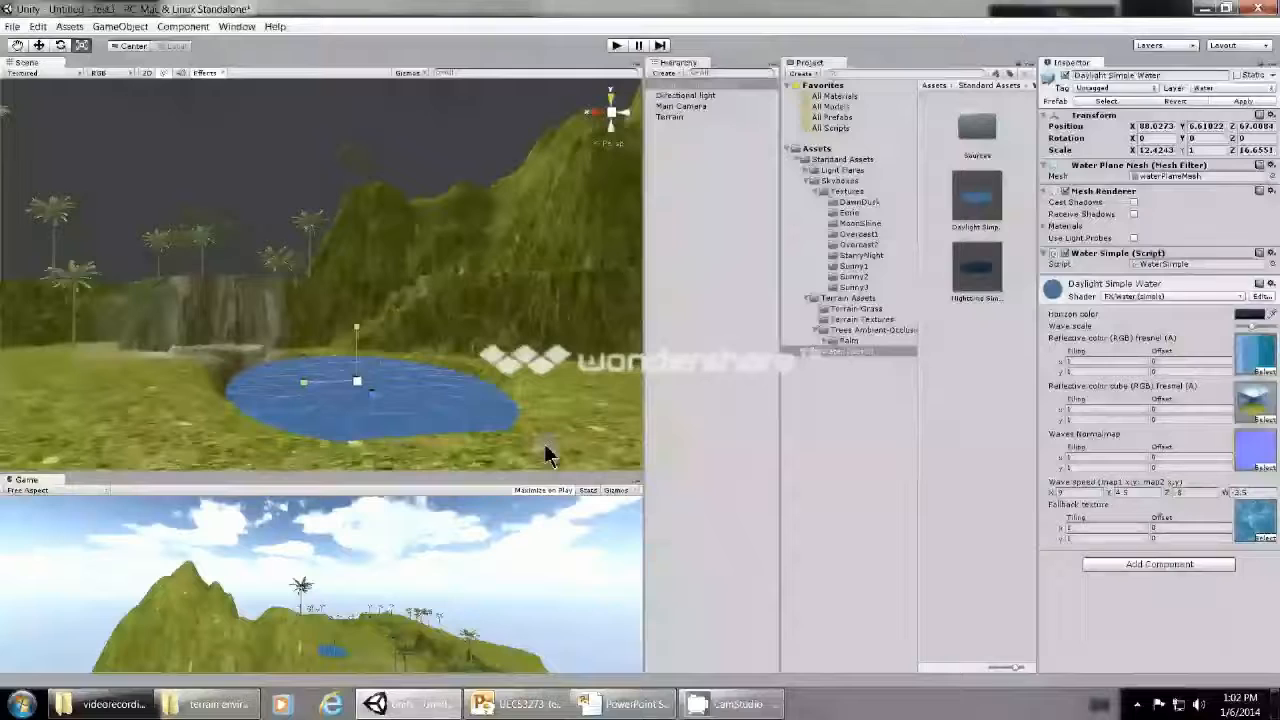
scroll(545, 455, "down", 1)
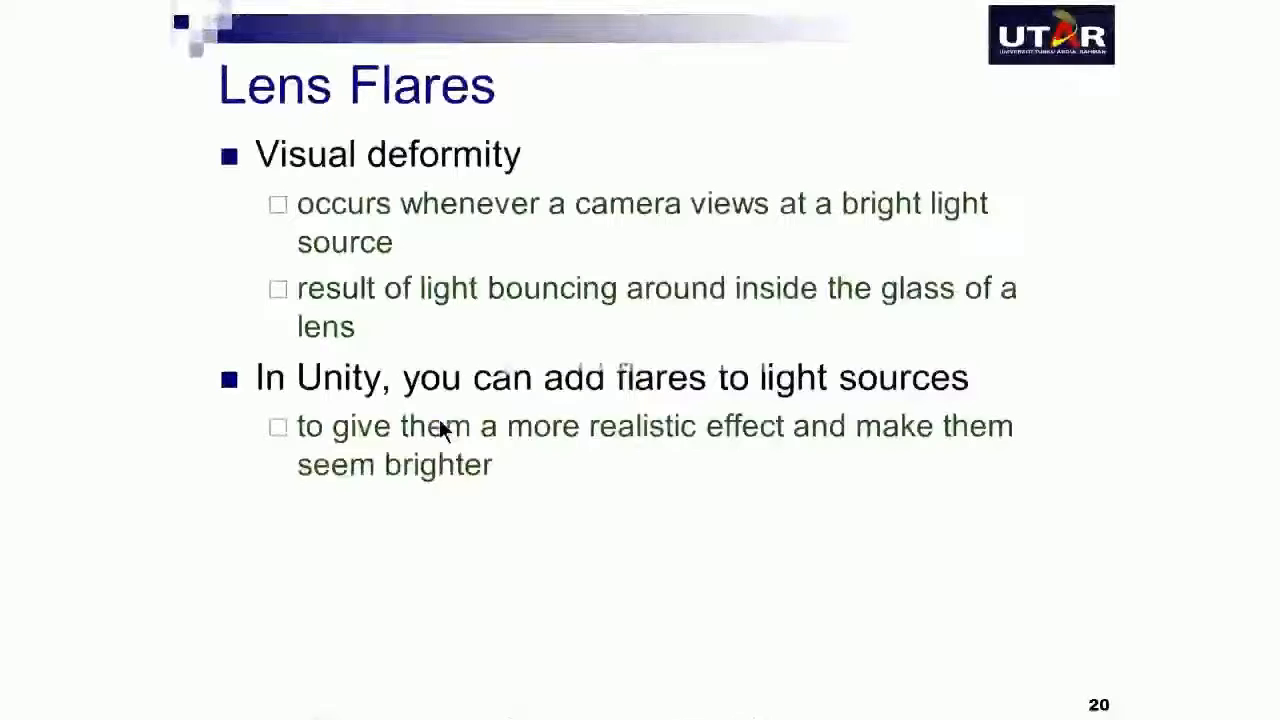
left_click(440, 422)
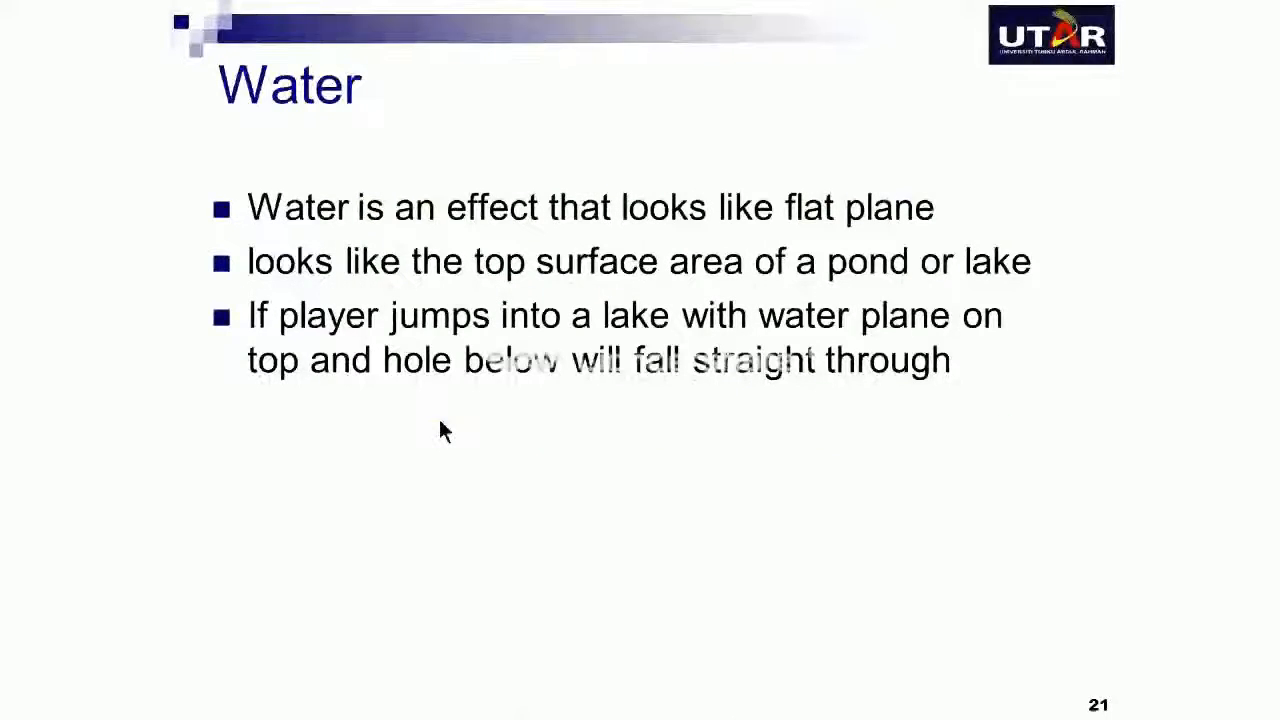
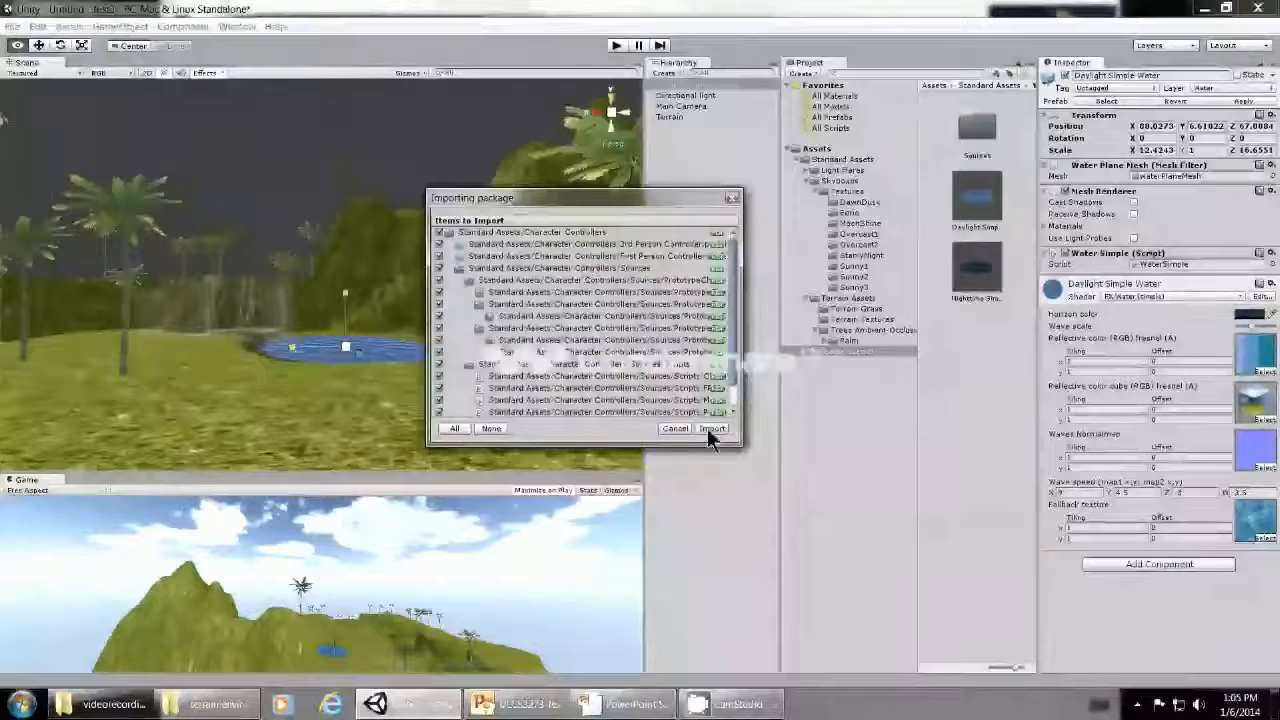
- Import the complete Character Controllers package and place the First Person Controller prefab on the grass near the pond, at about X 98.1, Z 102.5
left_click(710, 432)
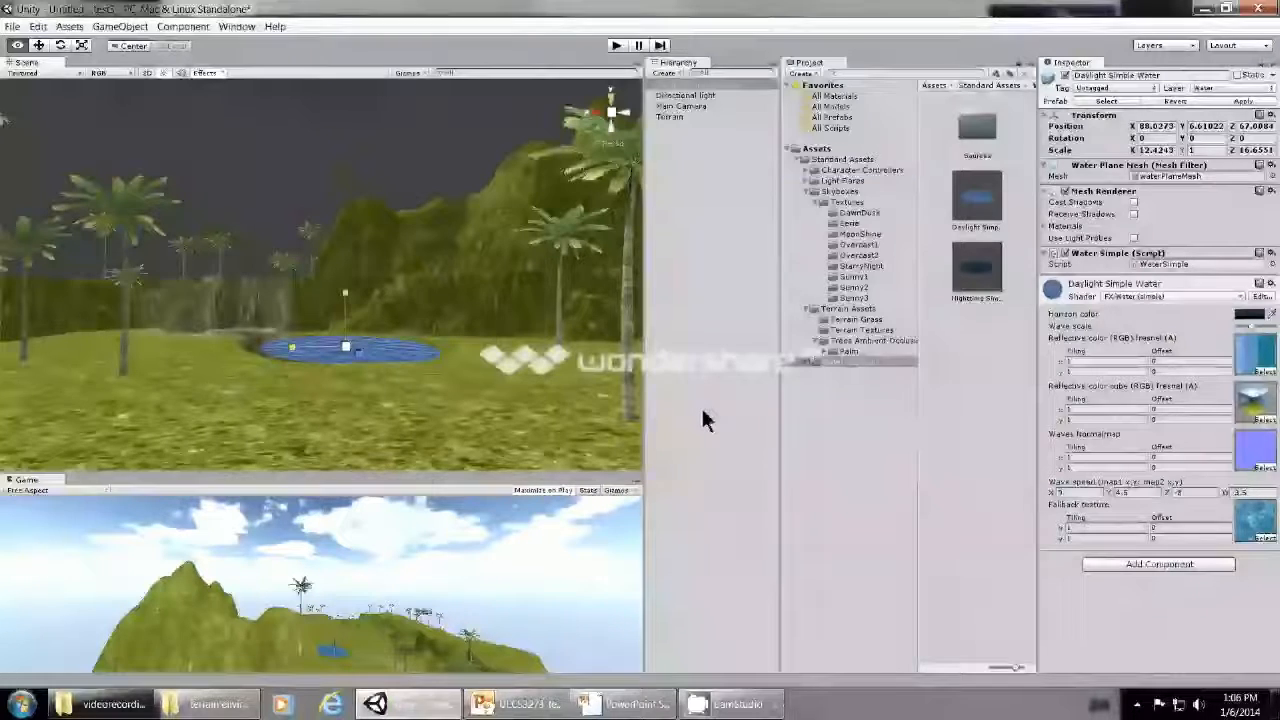
left_click(888, 172)
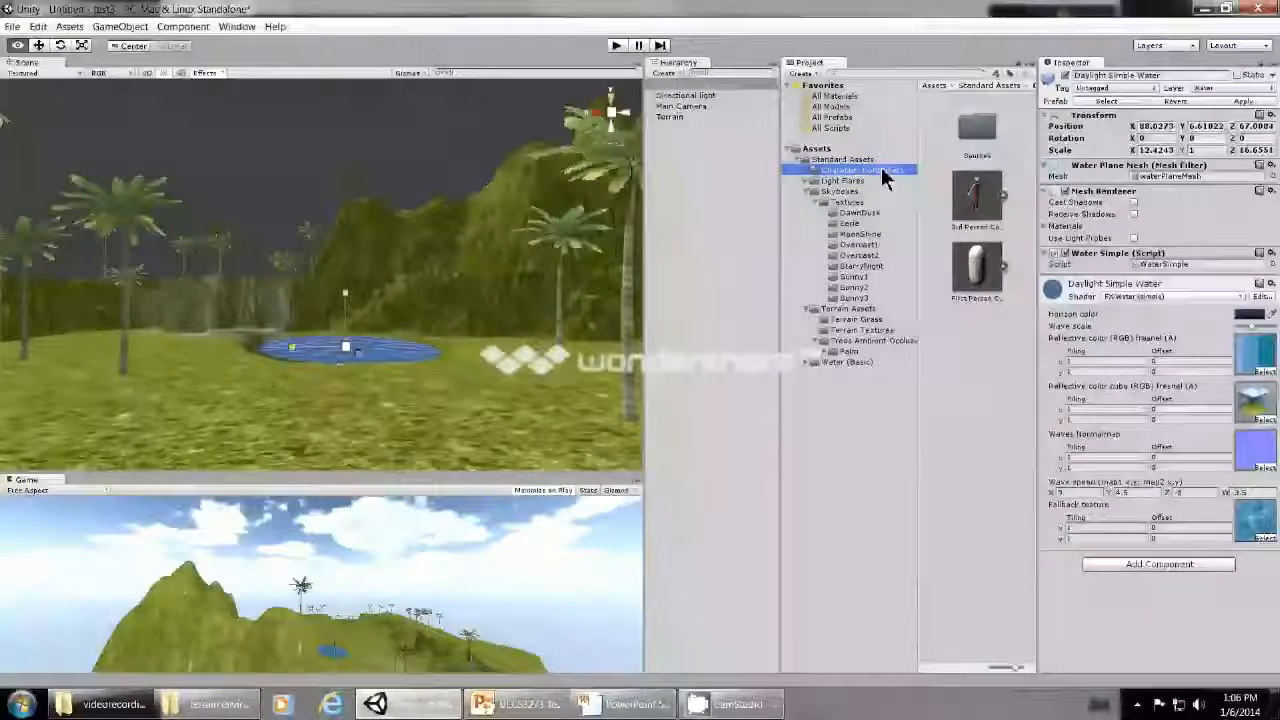
left_click_drag(977, 265, 293, 447)
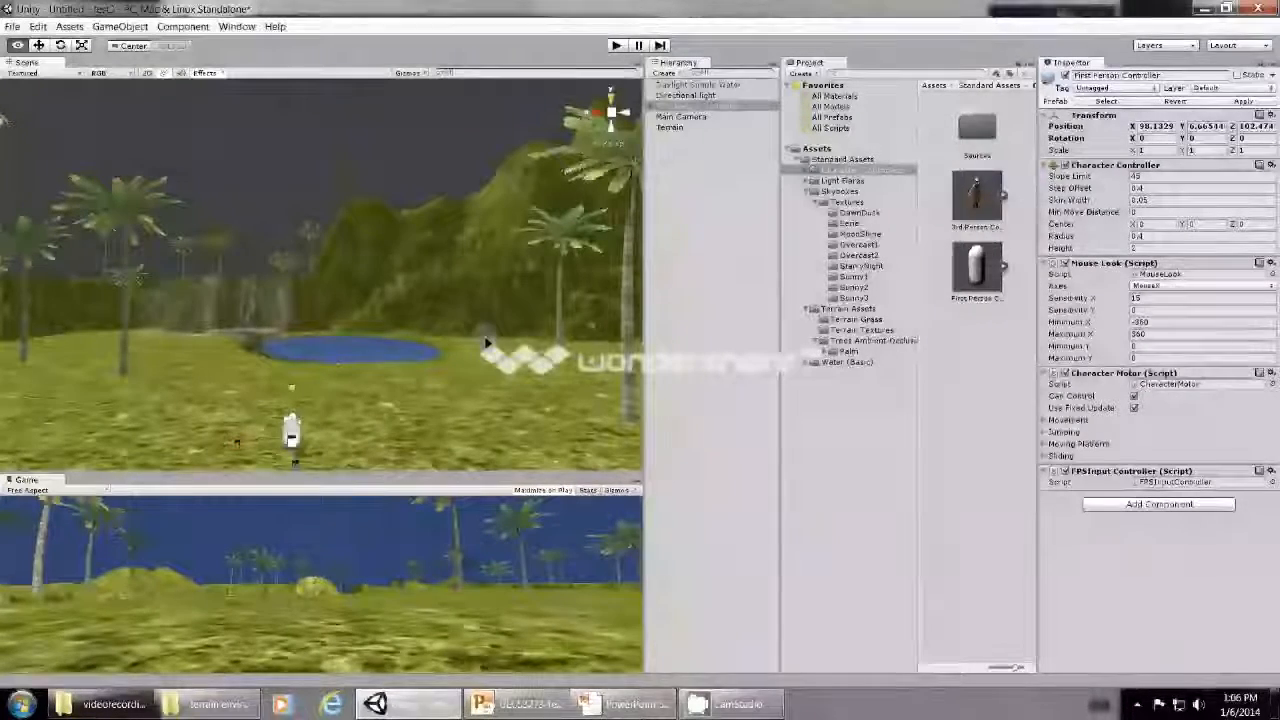
- Raise the First Person Controller to about Y 8.43 and check from a low viewpoint that it clears the ground
left_click(40, 45)
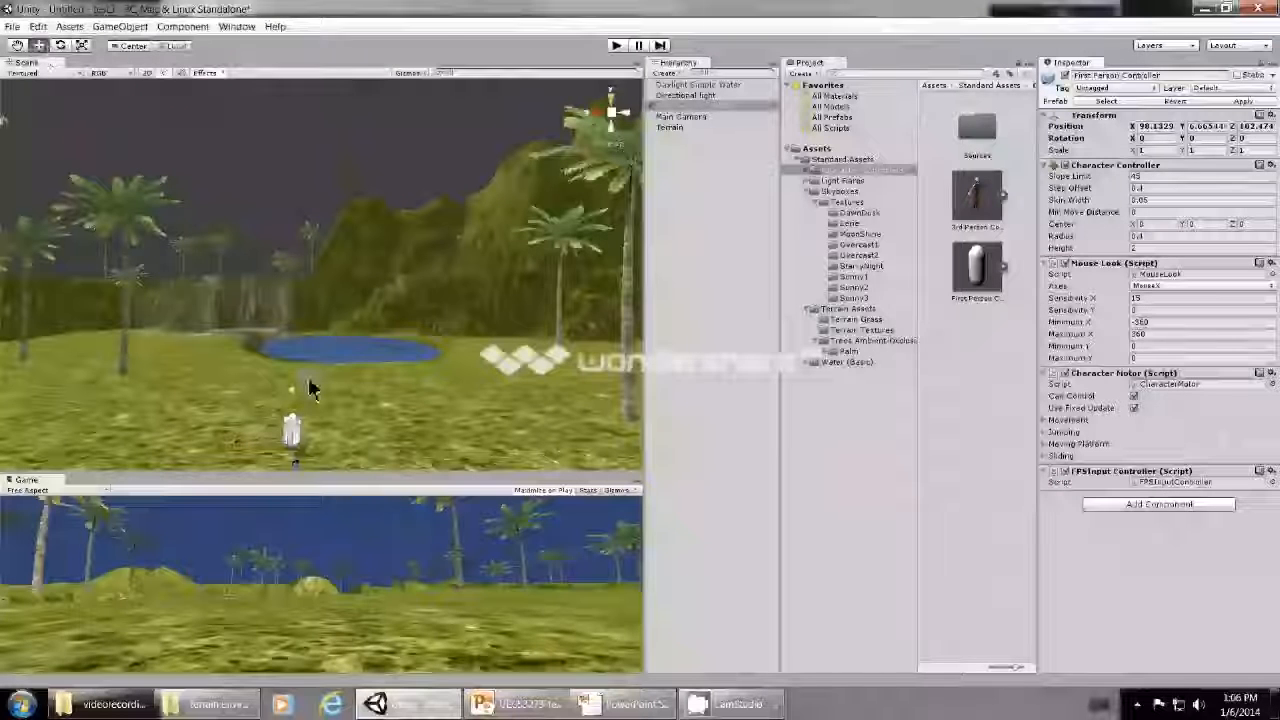
left_click_drag(293, 392, 291, 356)
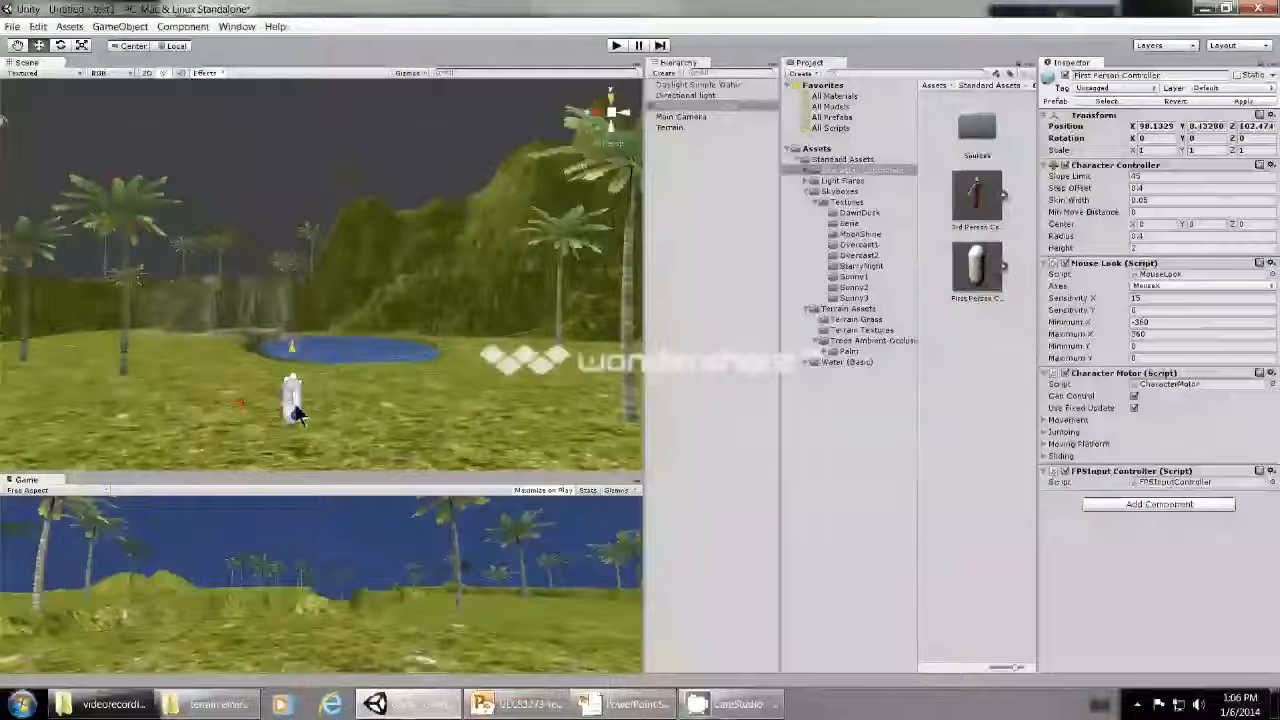
scroll(394, 372, "up", 5)
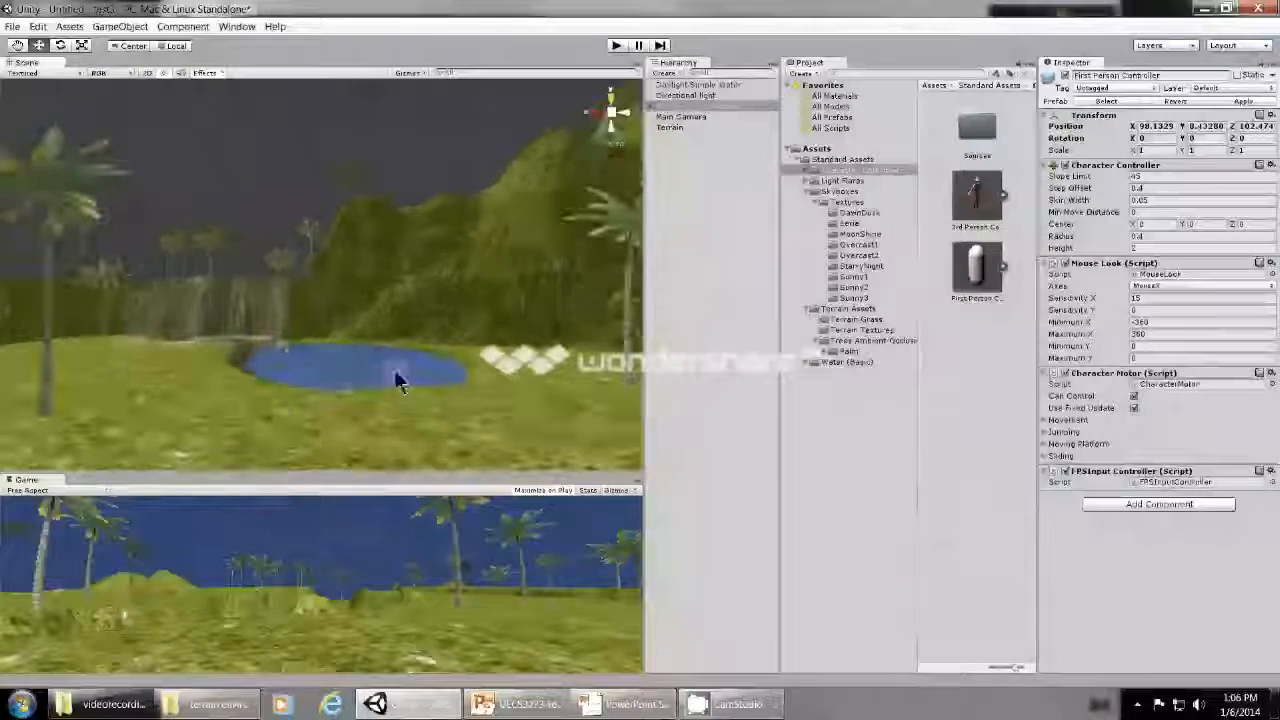
scroll(391, 388, "down", 4)
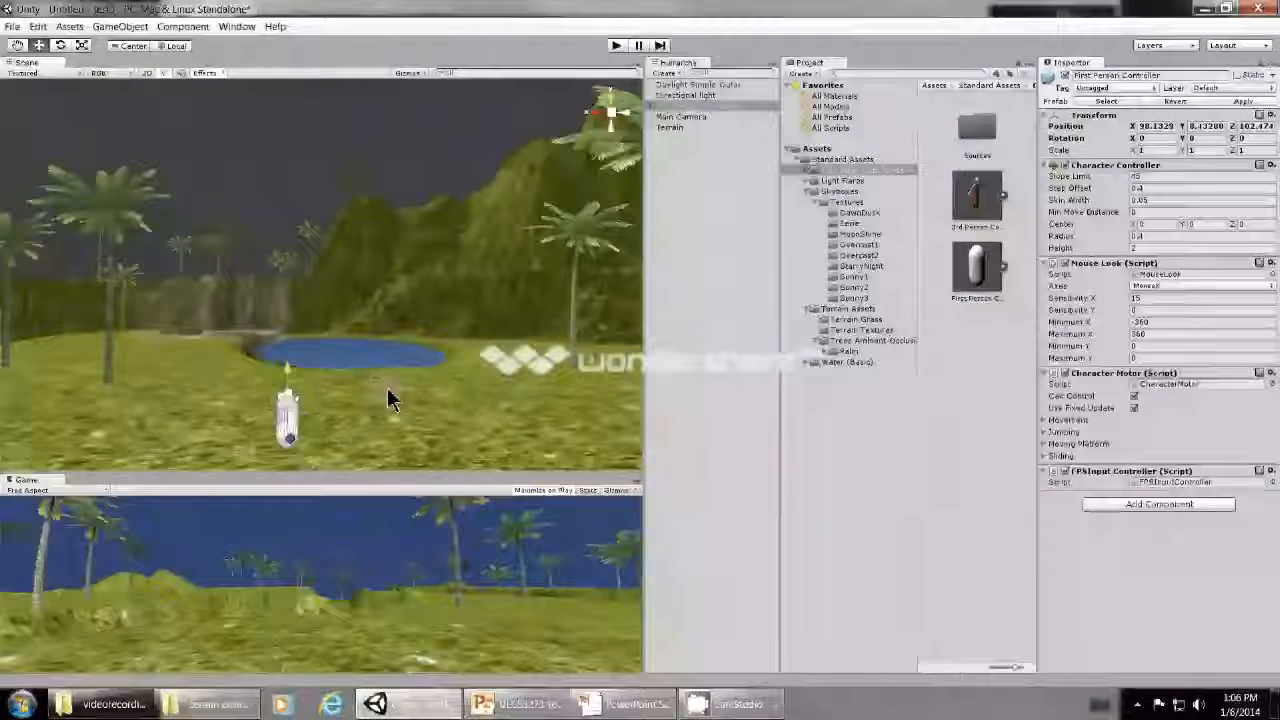
key("q")
left_click_drag(157, 277, 244, 377)
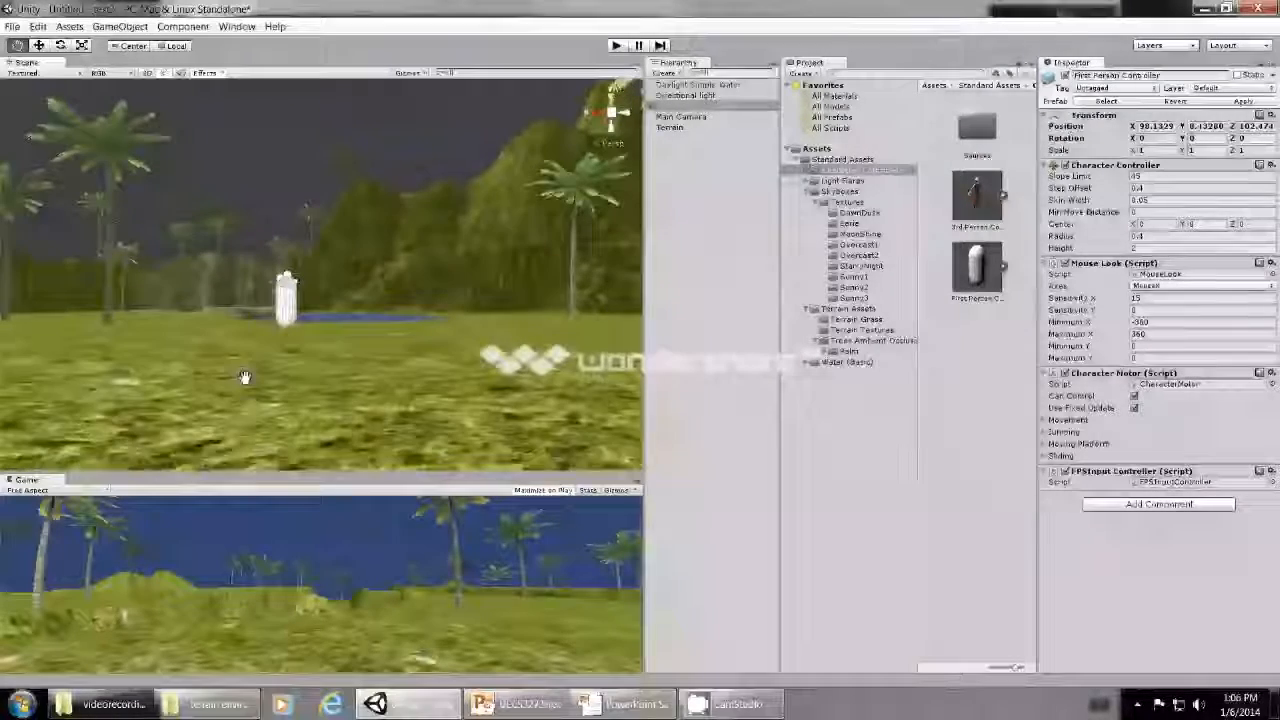
scroll(244, 377, "up", 3)
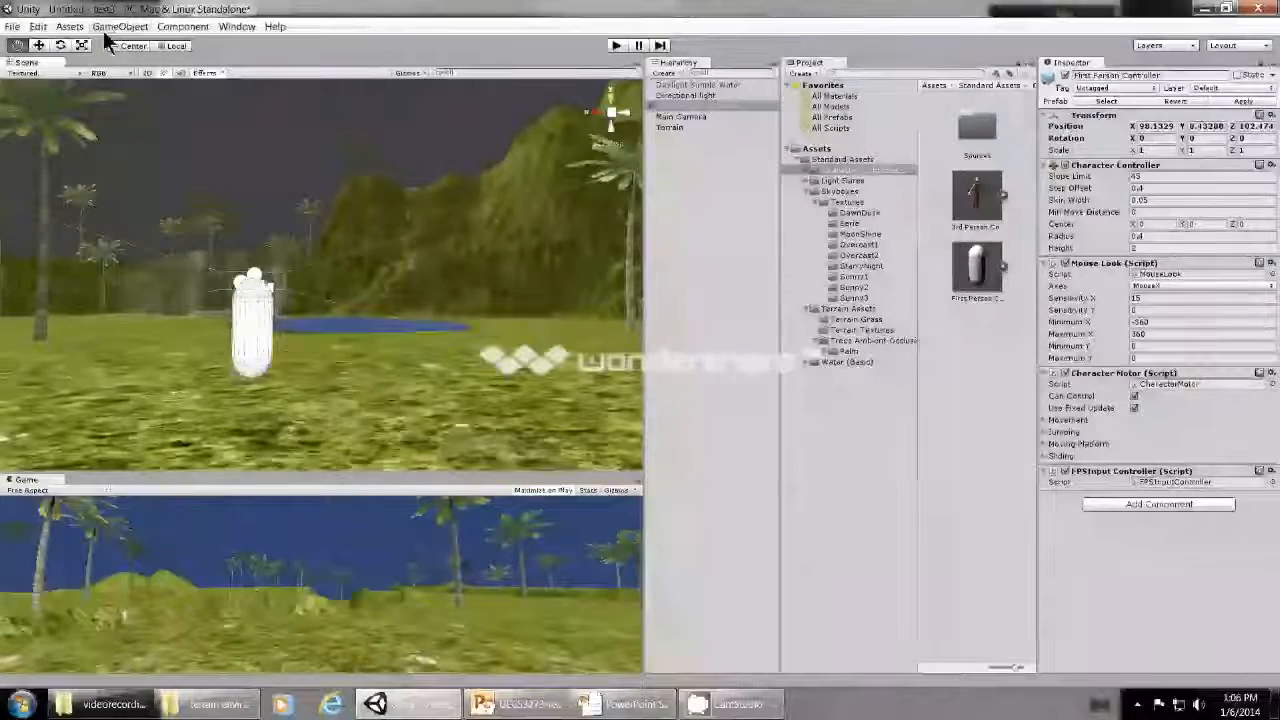
left_click(712, 106)
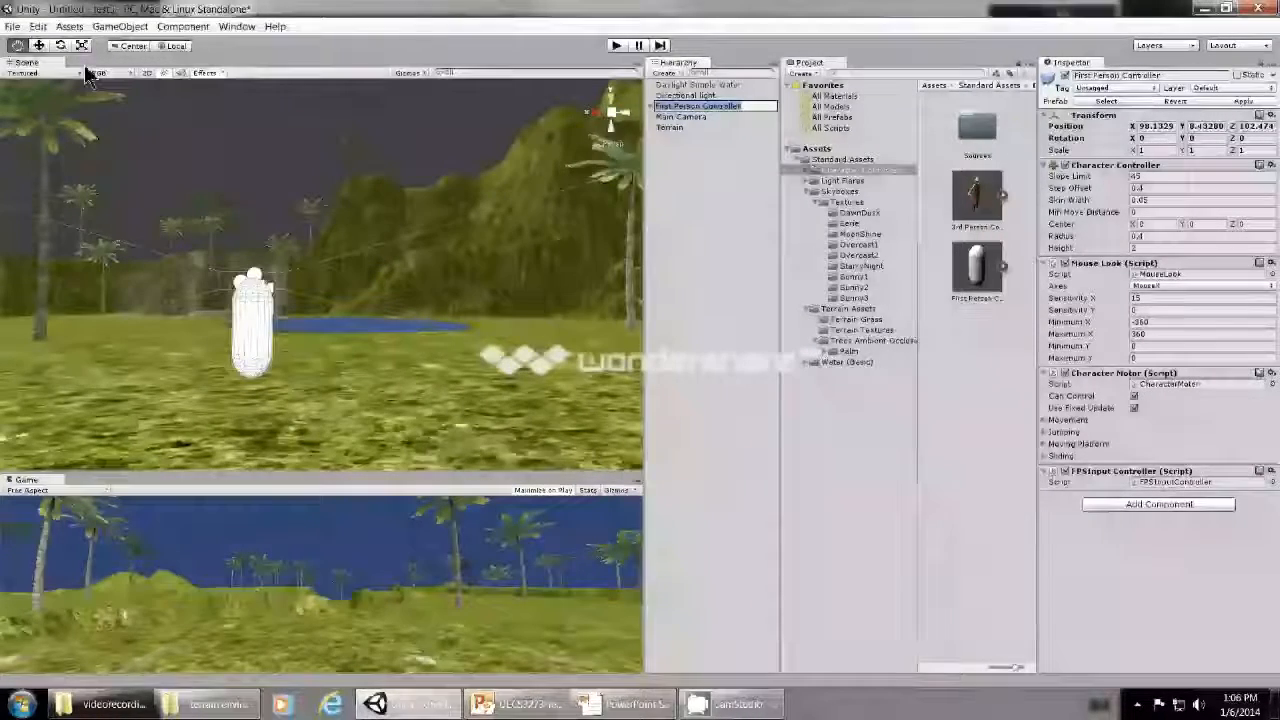
left_click(702, 117)
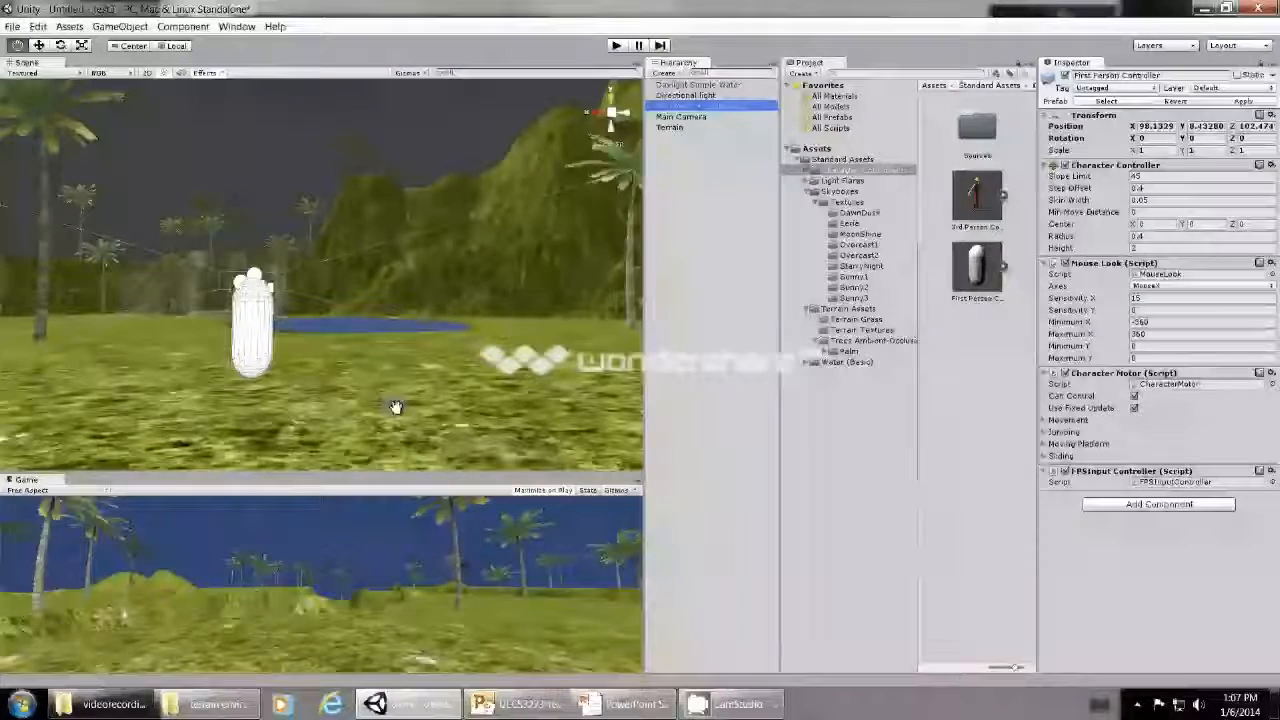
- Run the scene in play mode and walk the first-person character across the grass to the edge of the pond
left_click(616, 46)
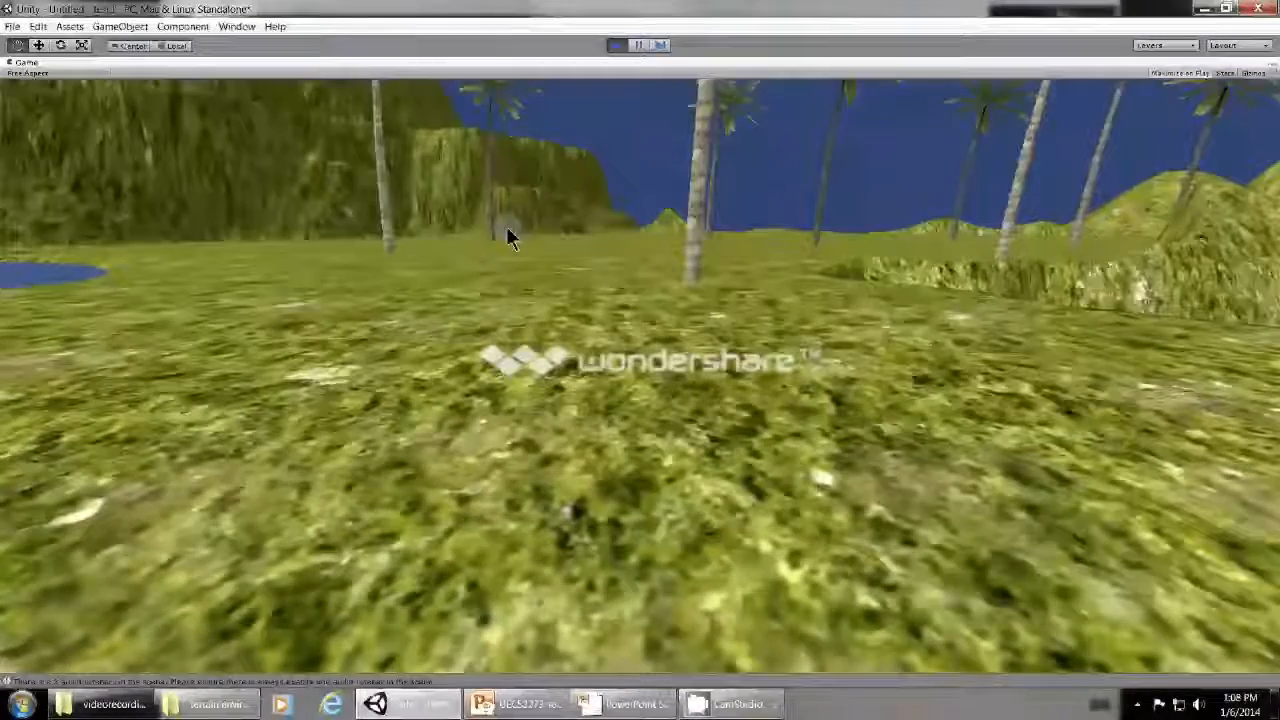
key("w")
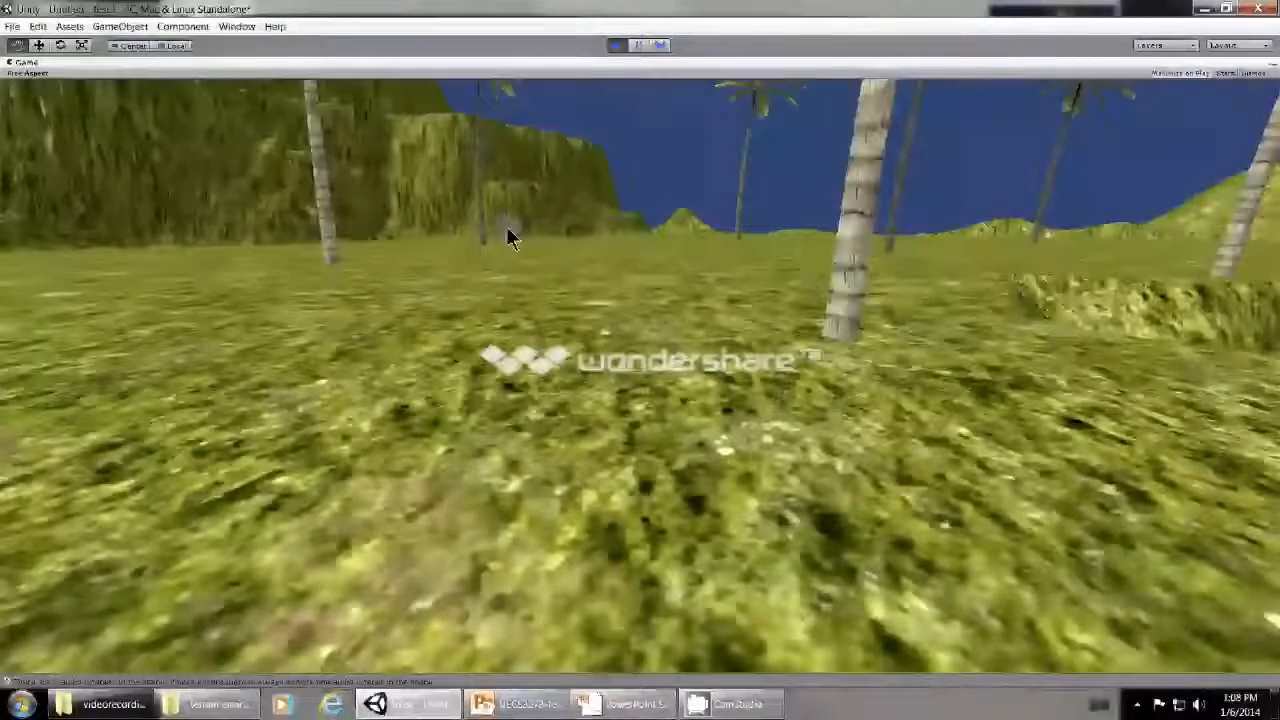
key("w")
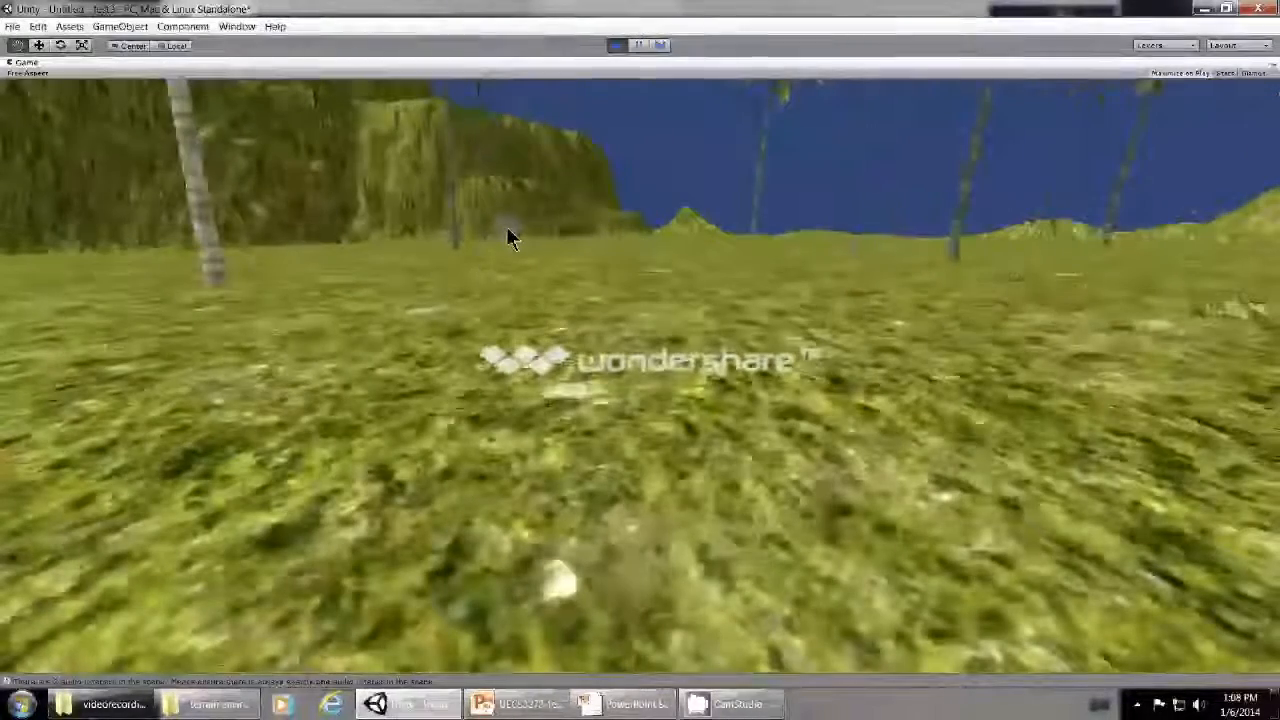
key("w")
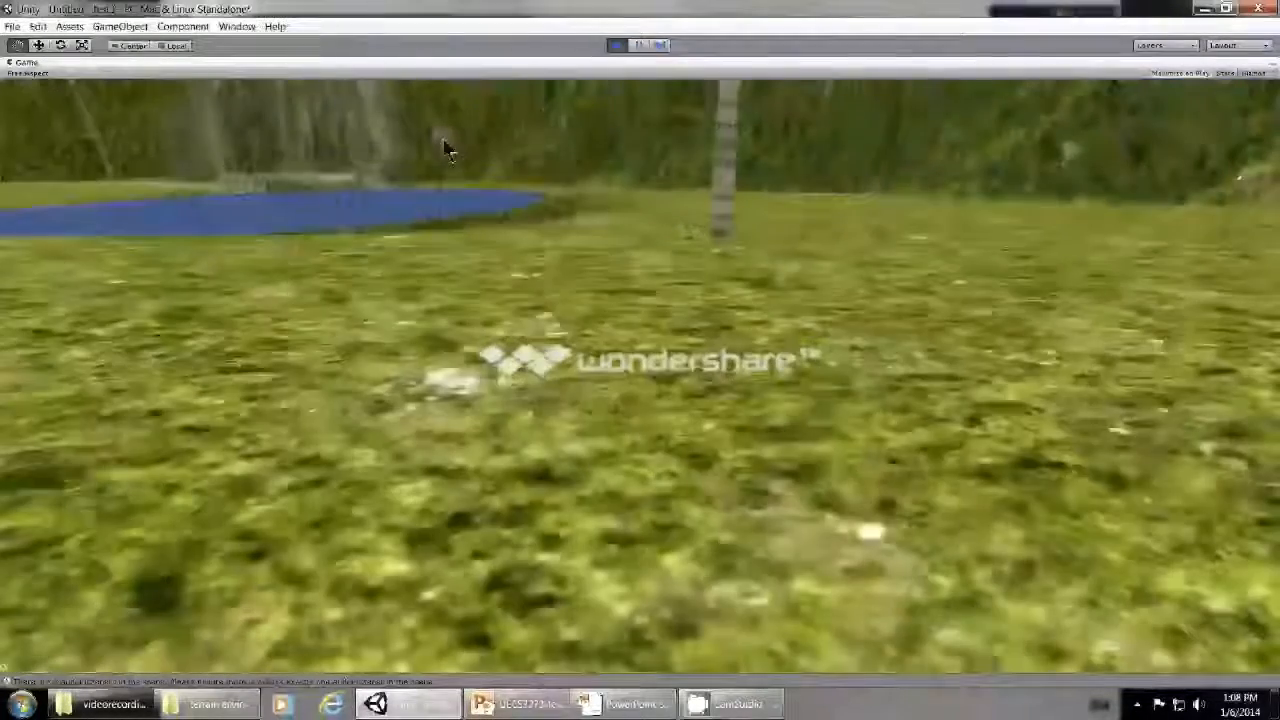
key("w")
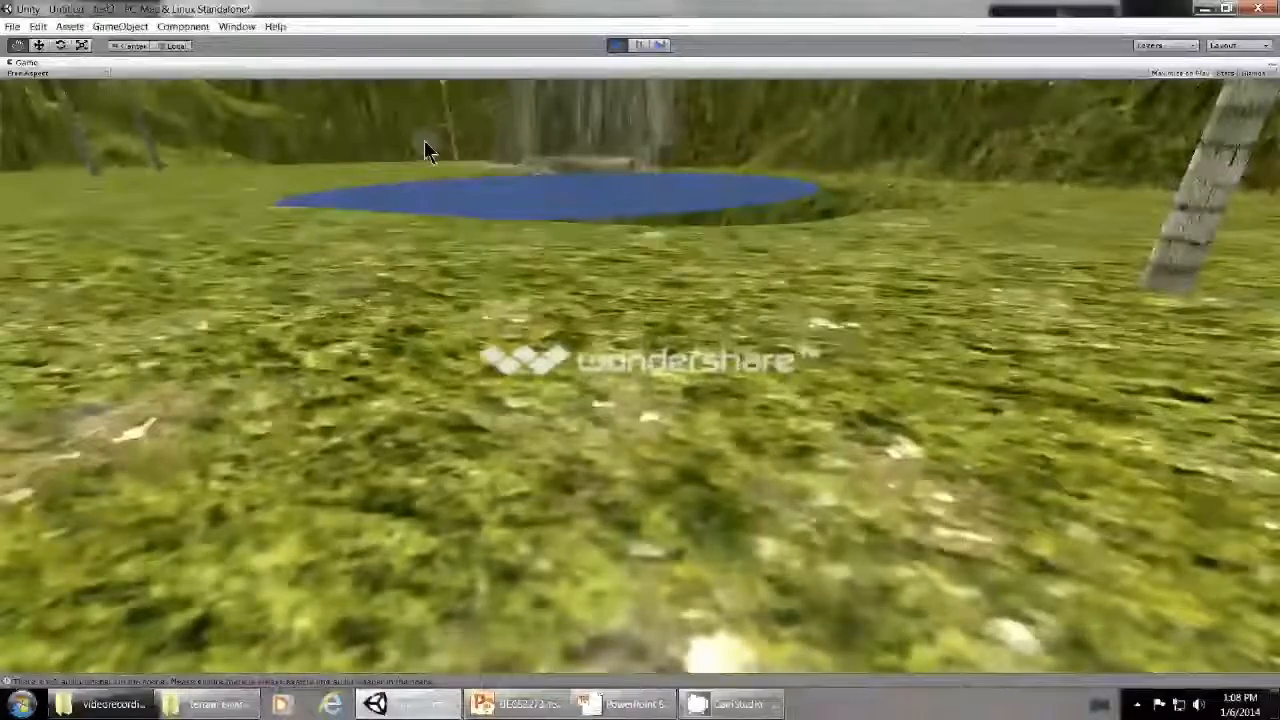
key("w")
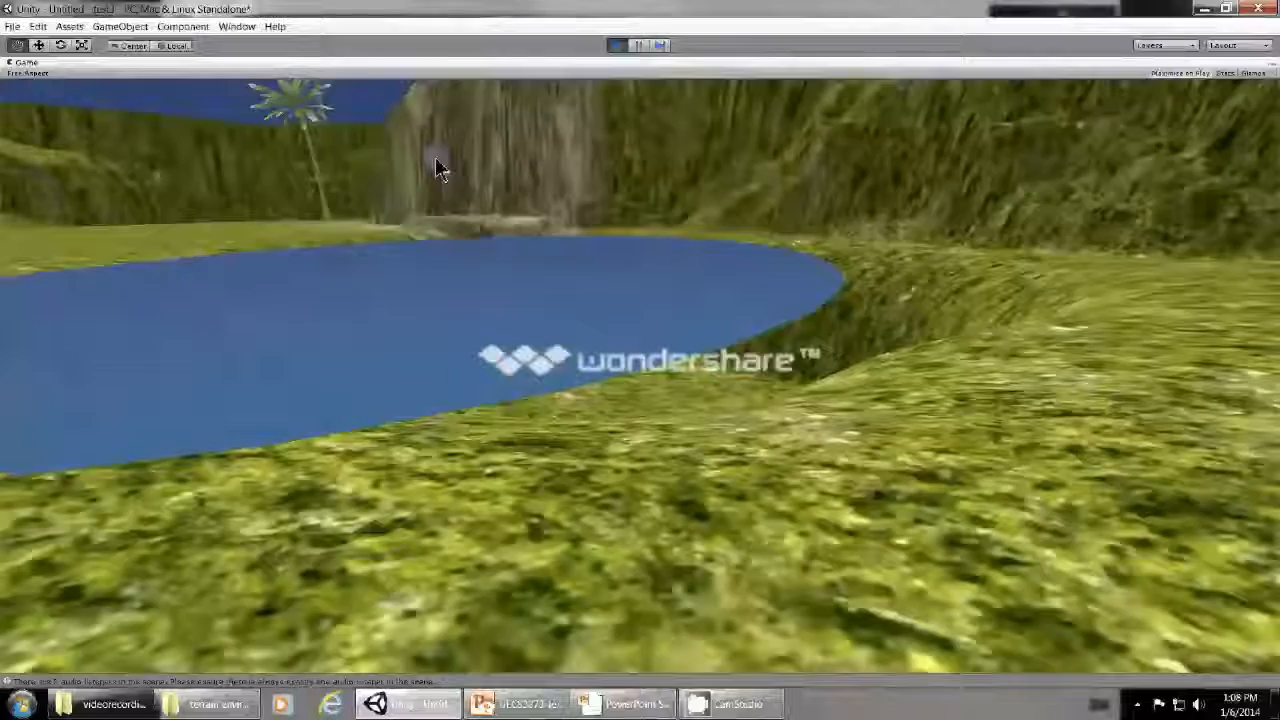
key("a")
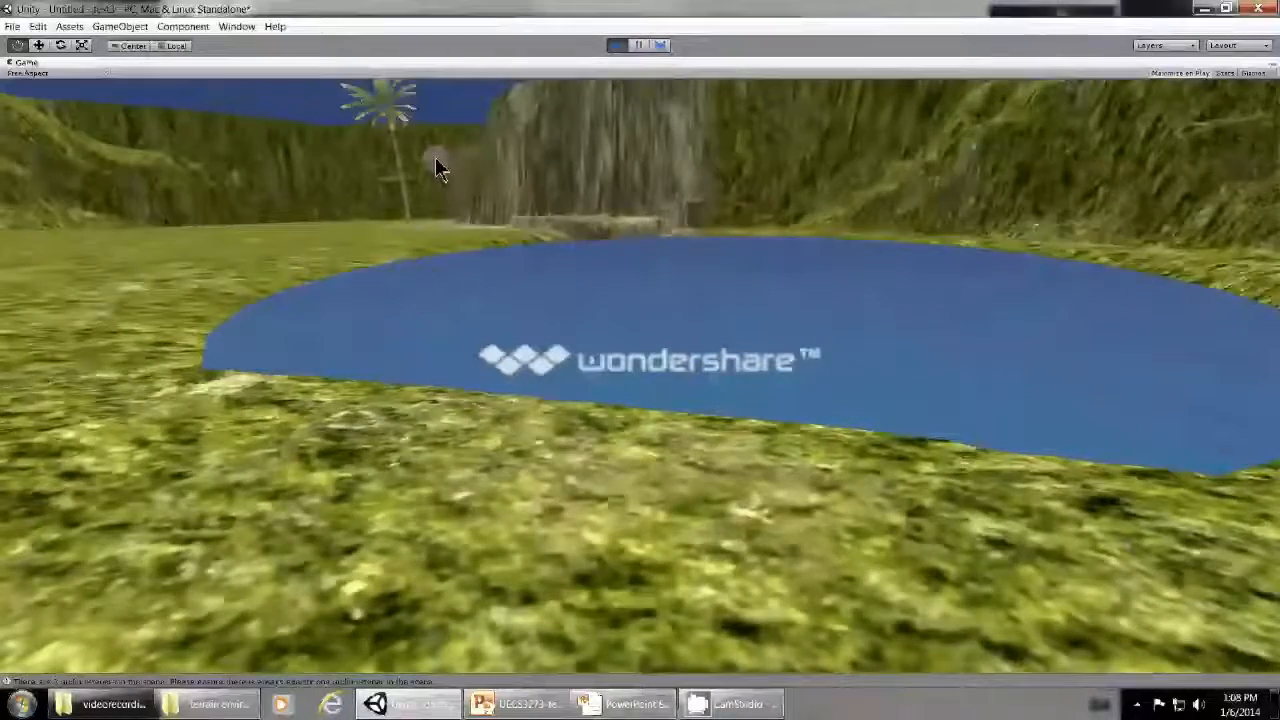
- Walk the character through the water surface down to the pond floor and look around the hollow
key("w")
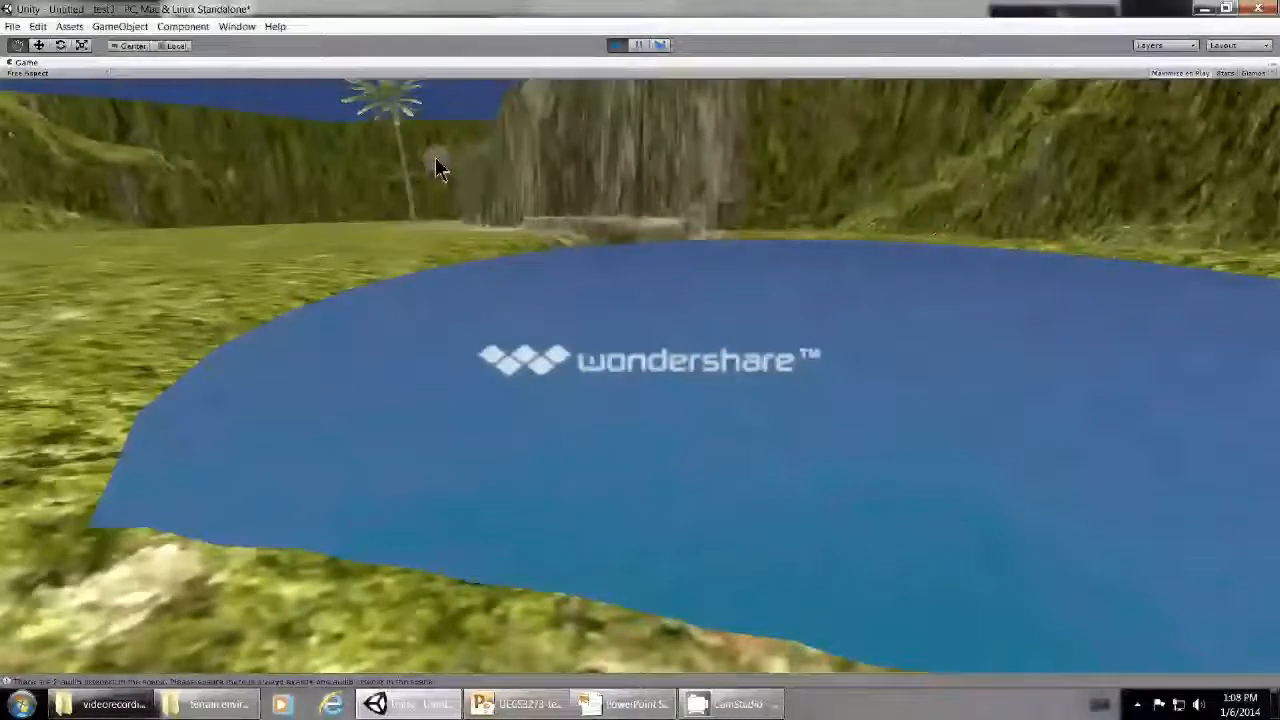
key("w")
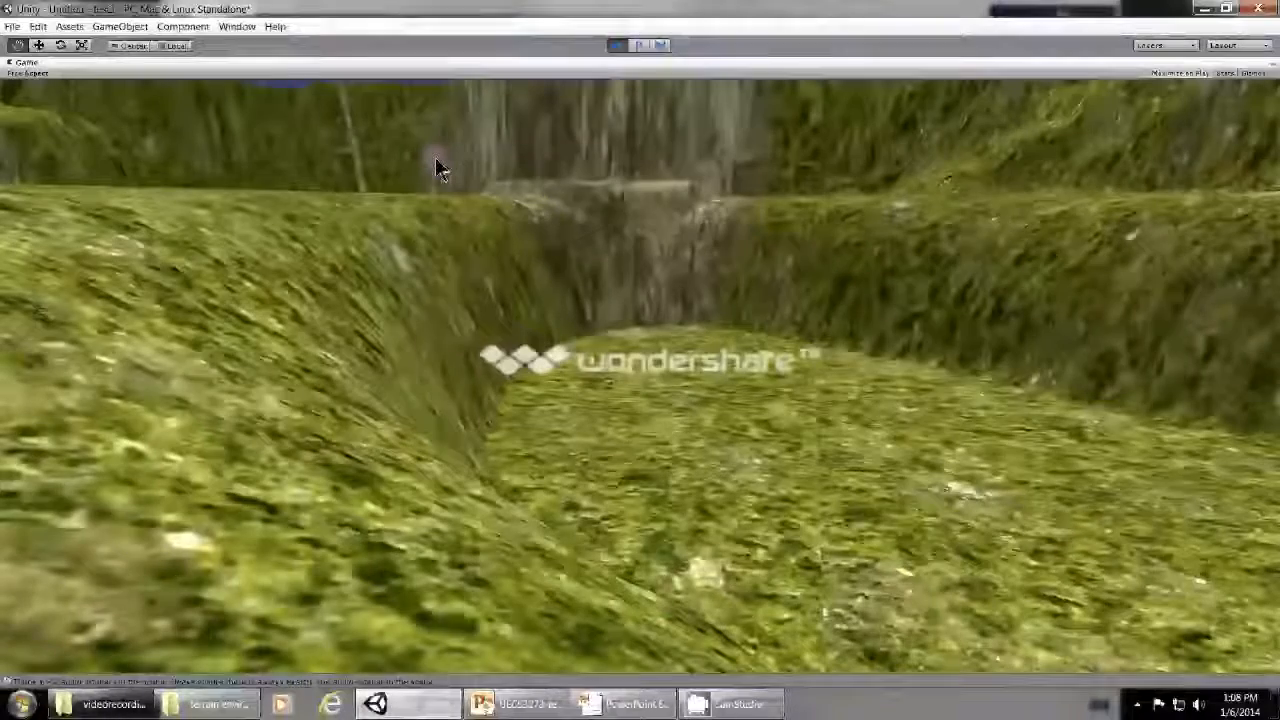
key("w")
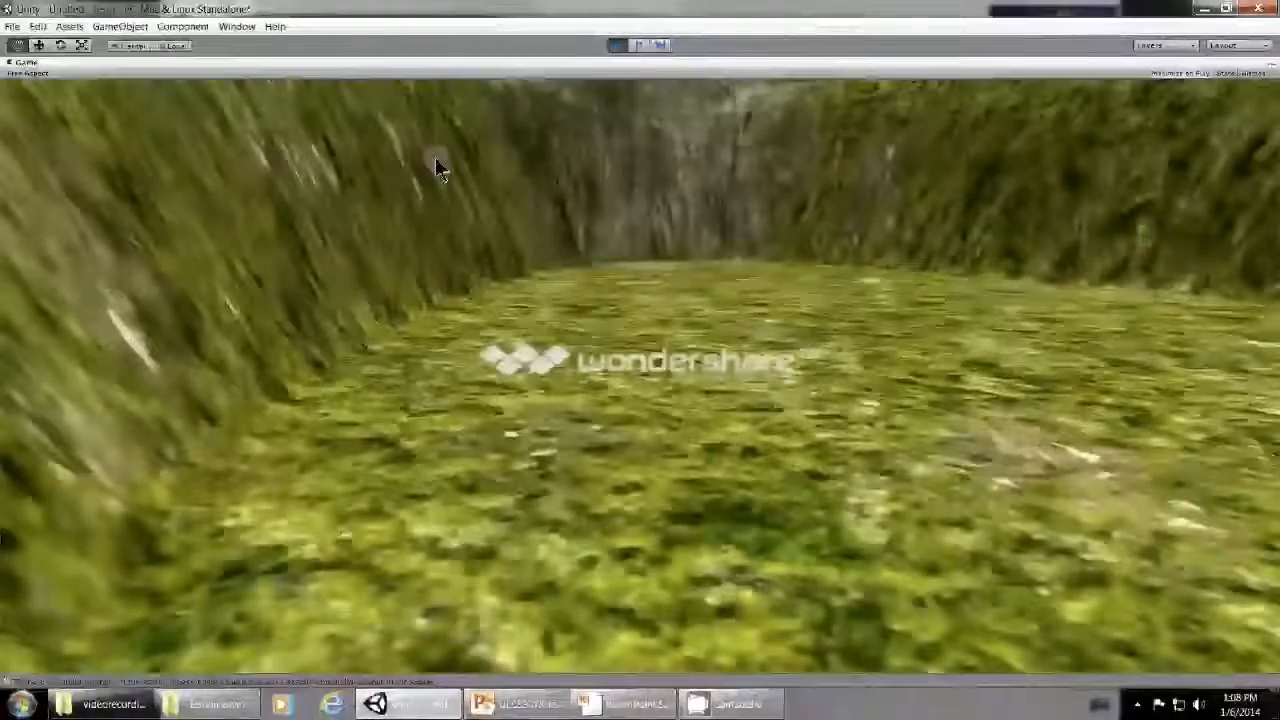
key("d")
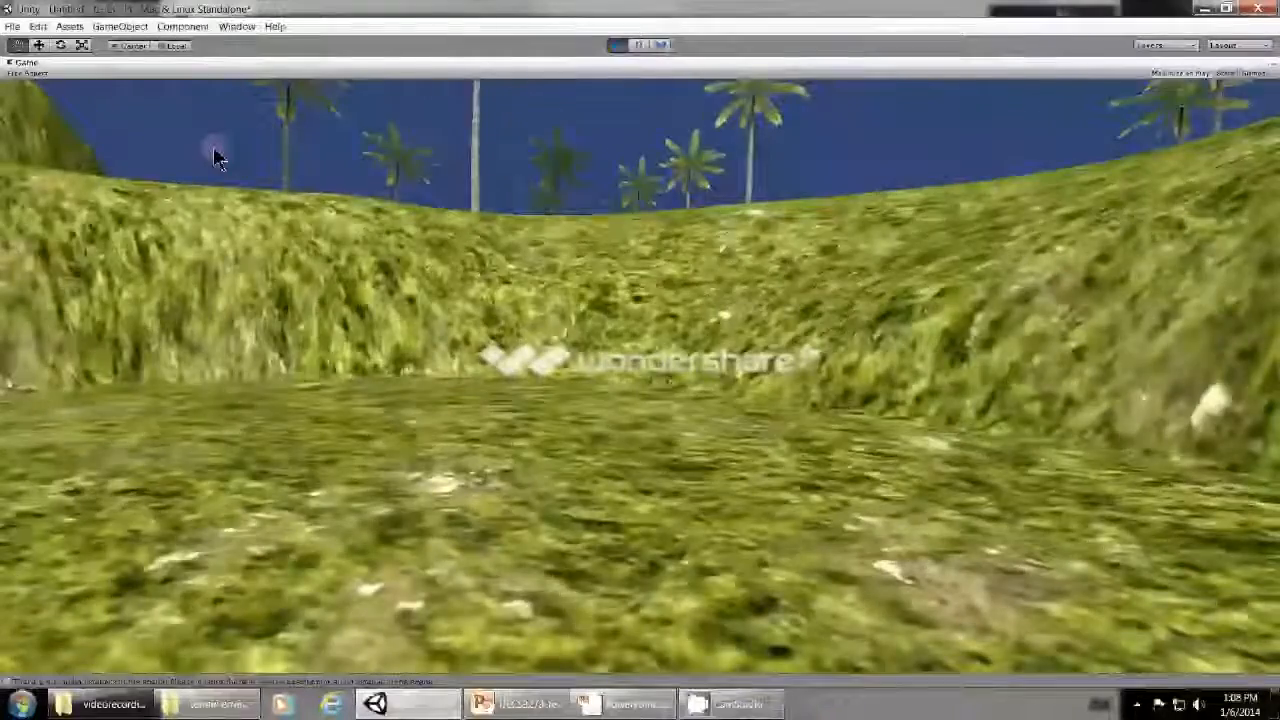
- Walk the character back out of the hollow, view the pond and hills from the bank, and end the play test
key("w")
key("w")
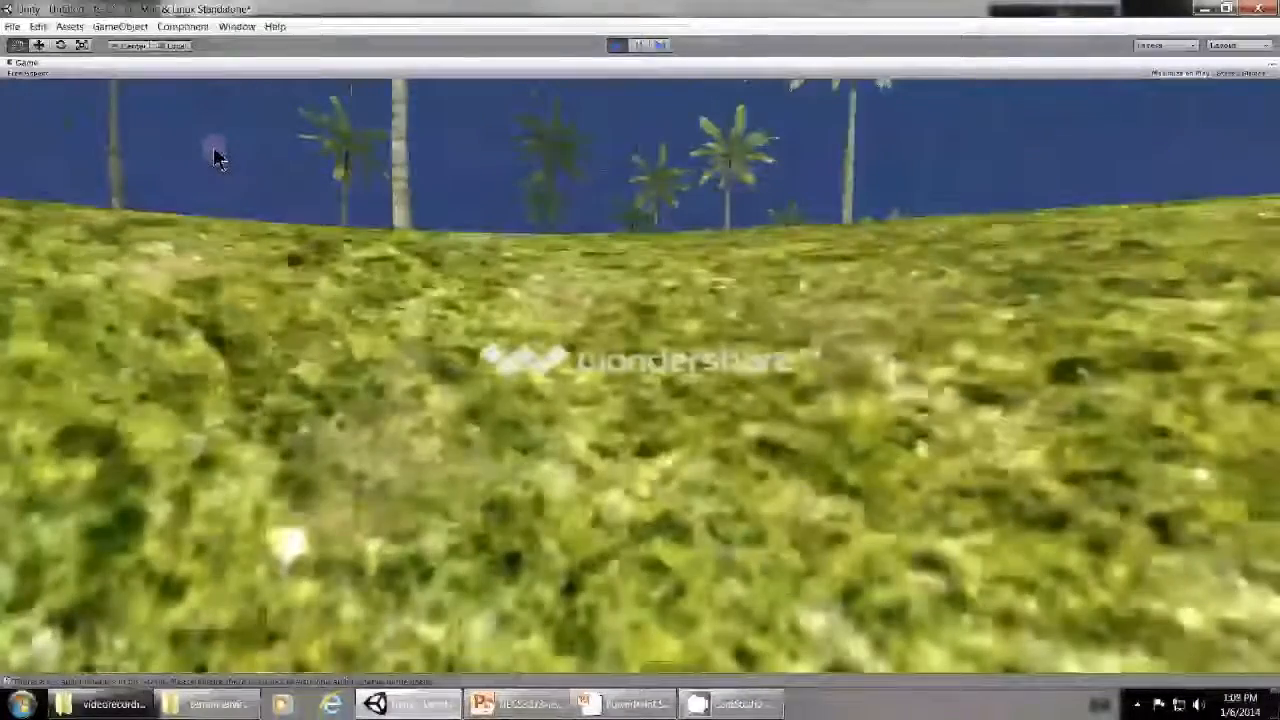
key("w")
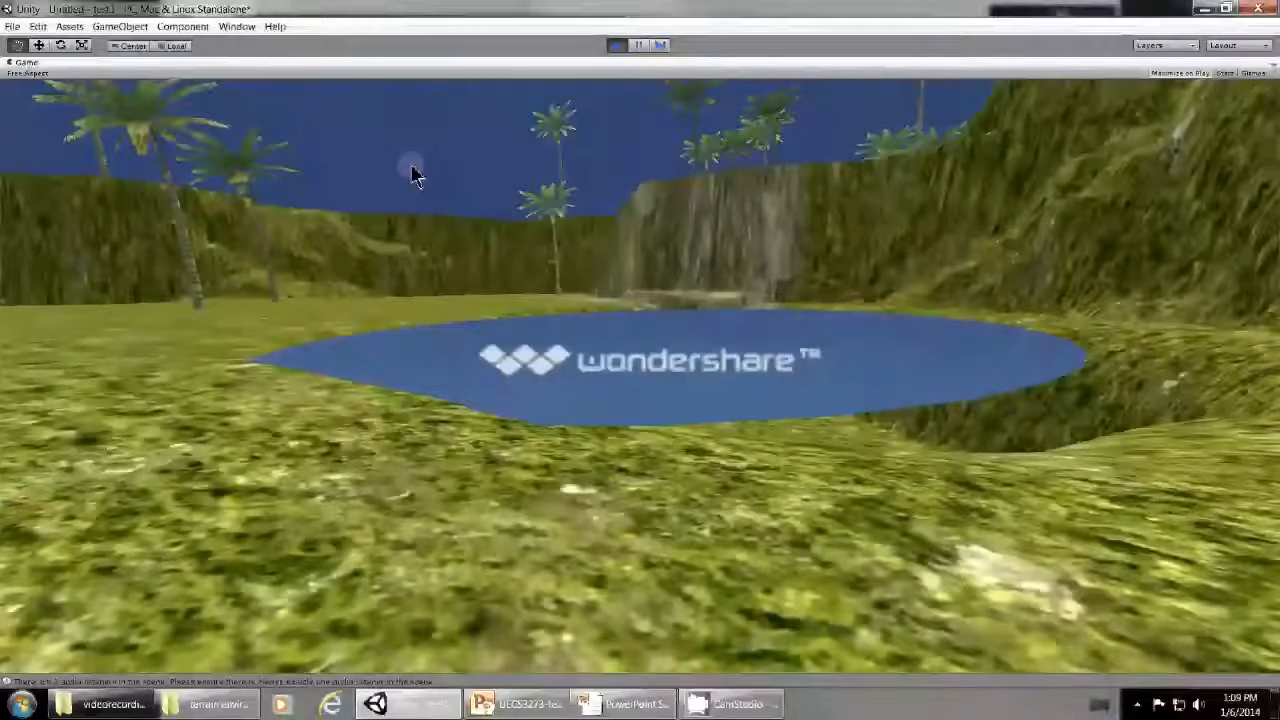
key("w")
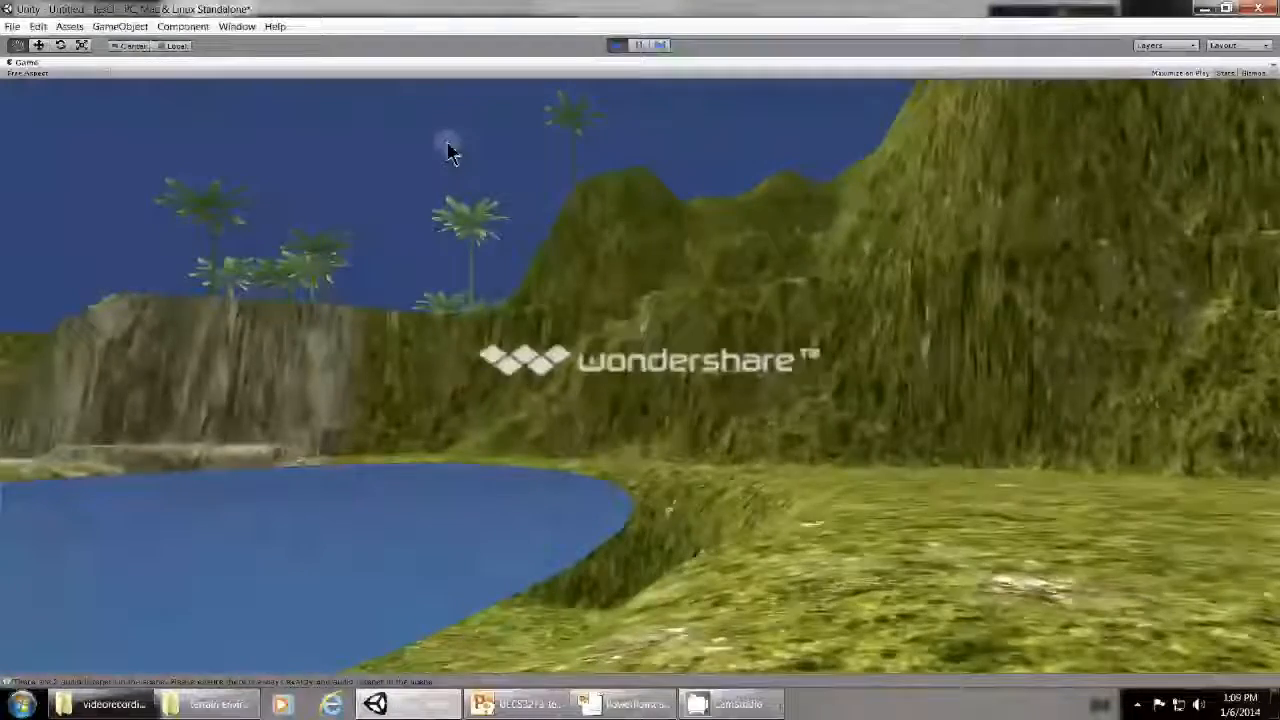
left_click(617, 45)
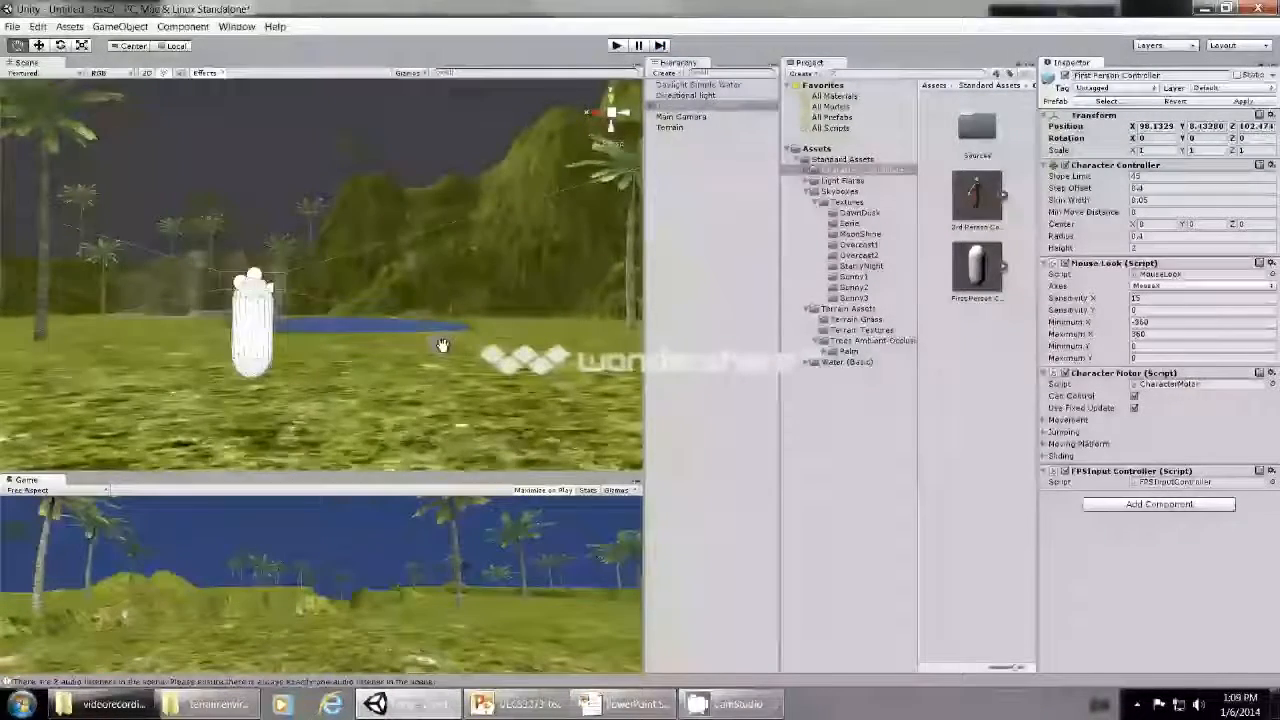
- Select the Daylight Simple Water object and bring the pond's near bank into close view in the scene
scroll(420, 358, "up", 3)
scroll(414, 363, "up", 2)
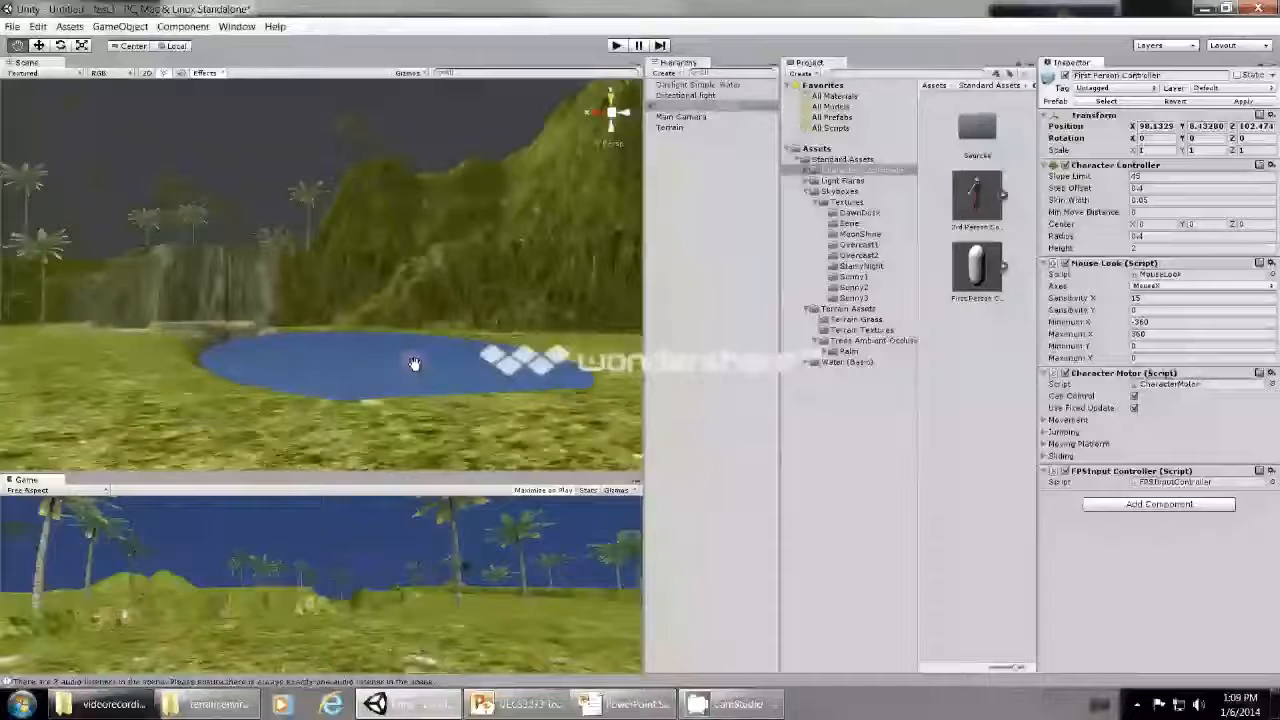
scroll(414, 363, "up", 3)
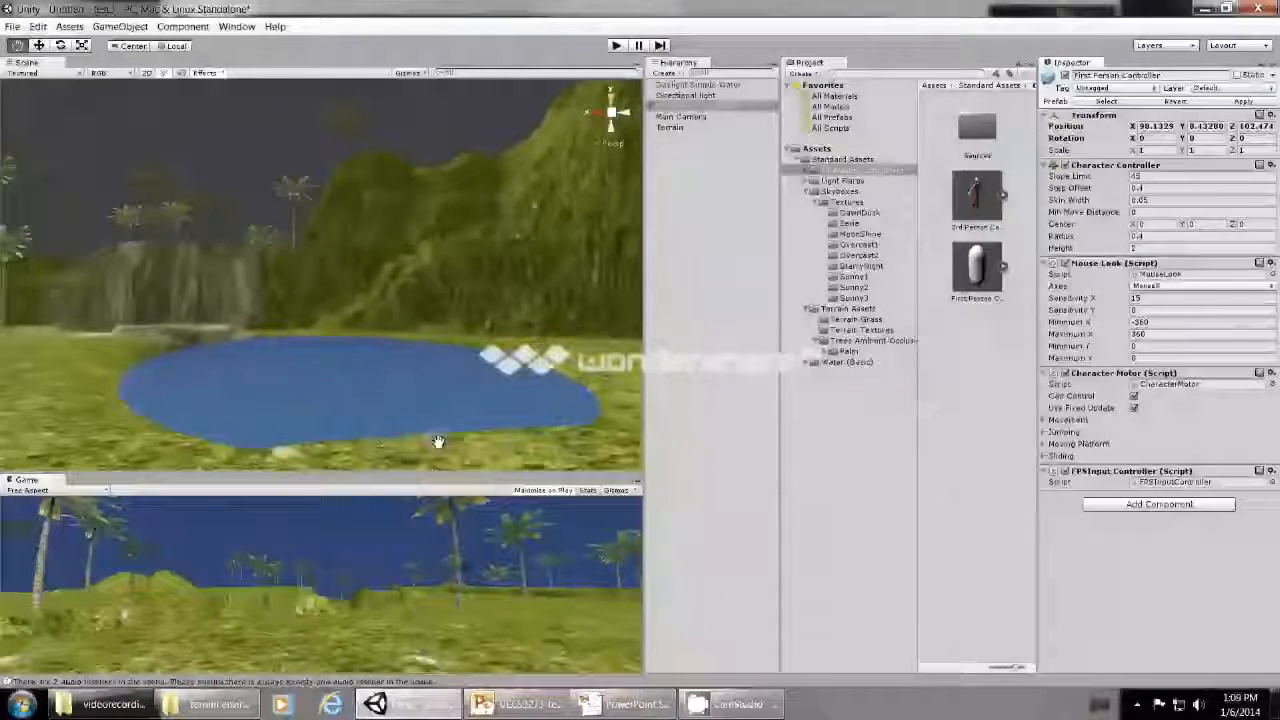
left_click_drag(438, 441, 340, 460)
left_click_drag(498, 411, 321, 389)
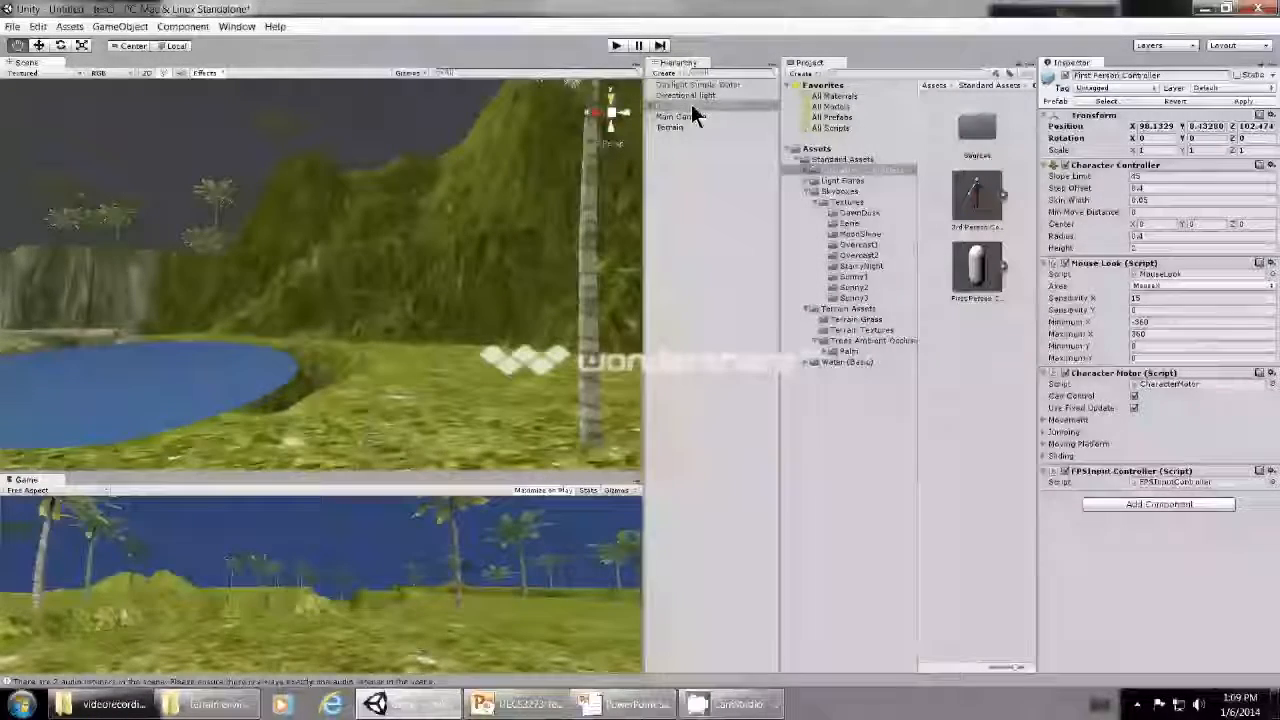
double_click(699, 86)
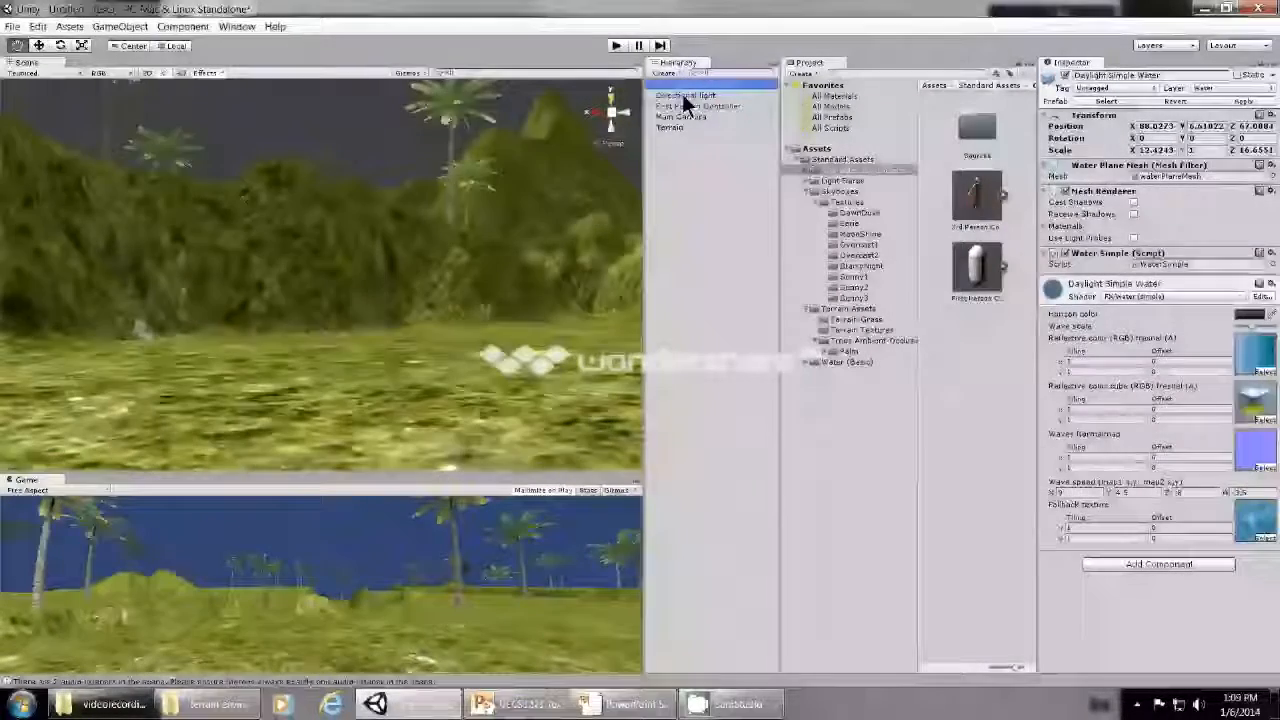
left_click_drag(276, 414, 314, 428)
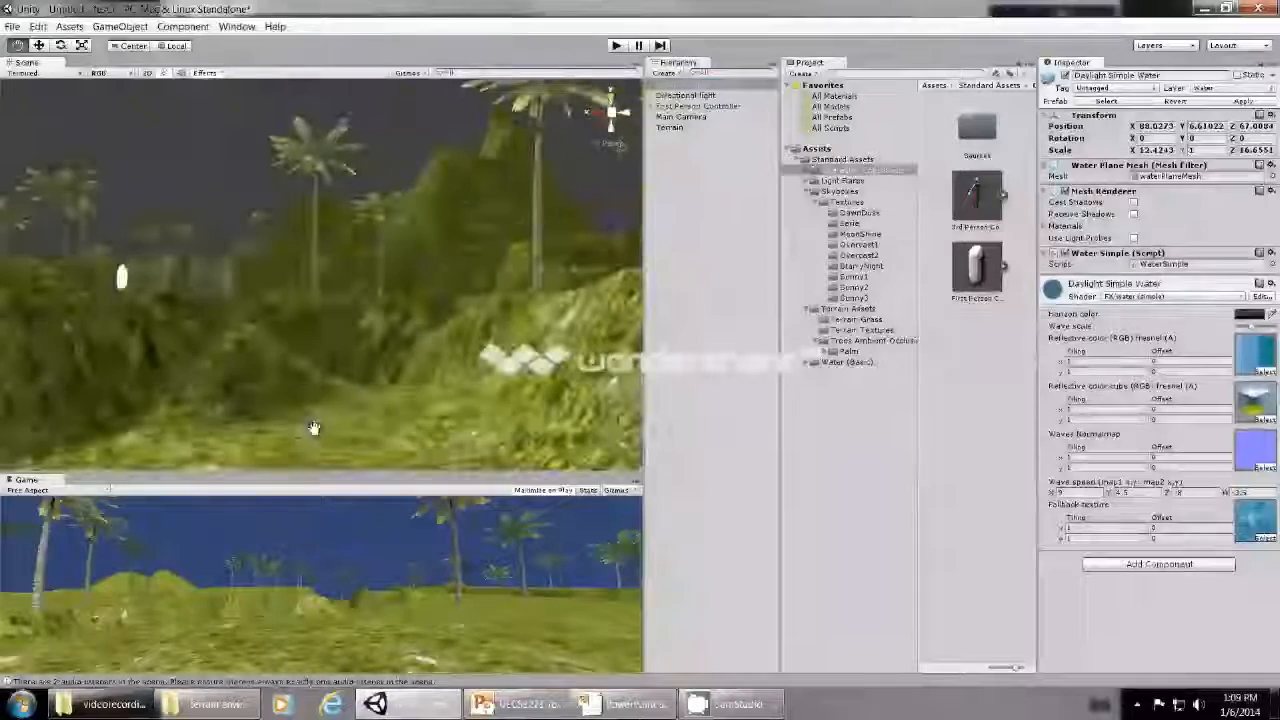
scroll(253, 443, "up", 5)
scroll(253, 443, "up", 3)
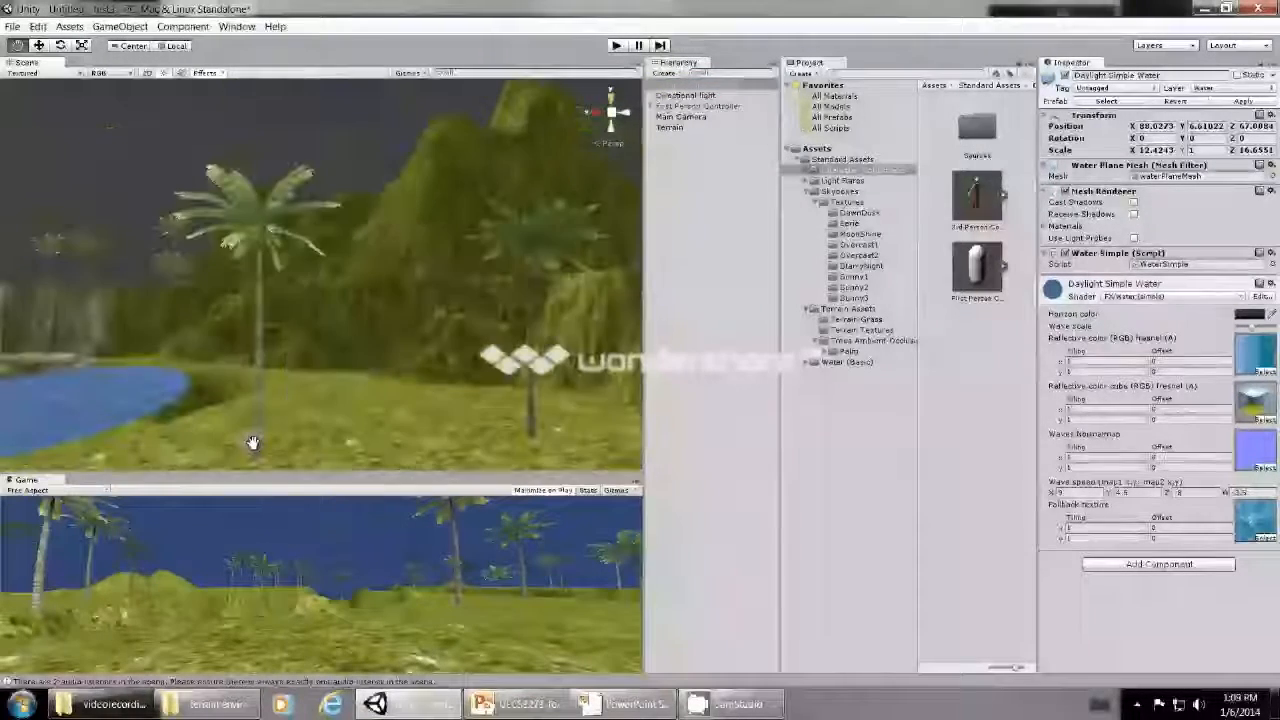
scroll(253, 443, "up", 3)
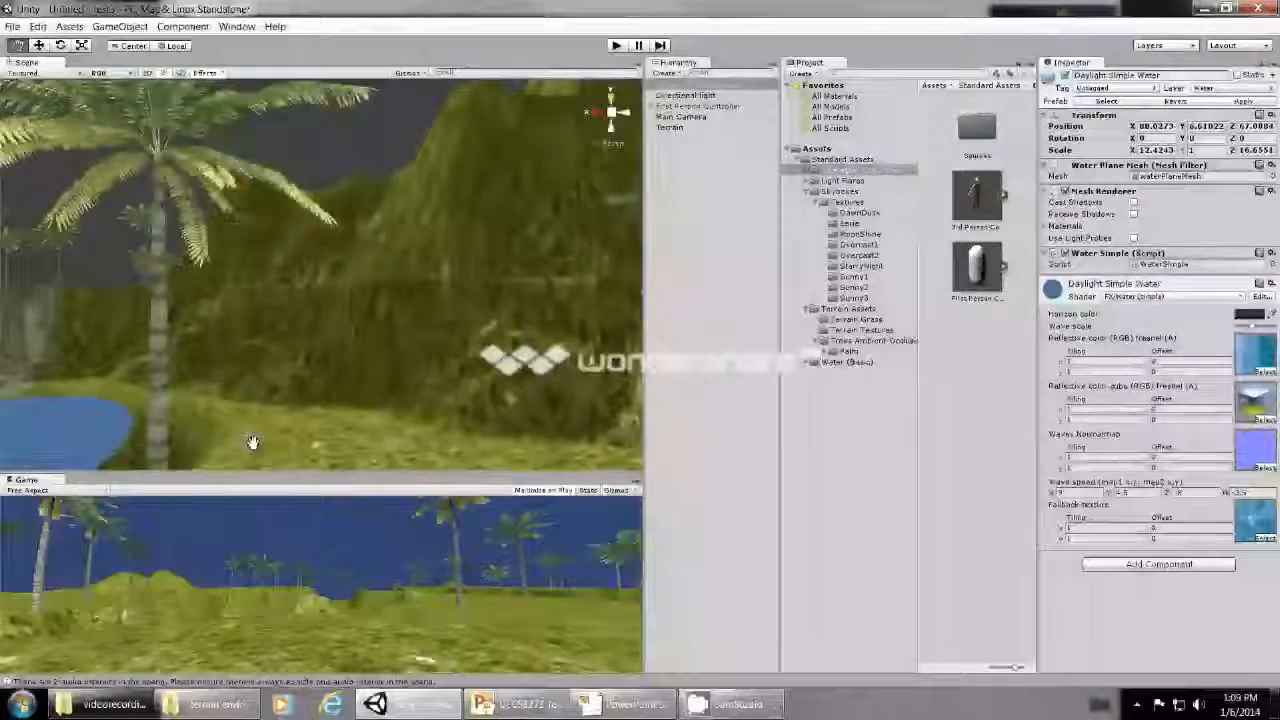
scroll(253, 443, "up", 2)
scroll(253, 443, "down", 1)
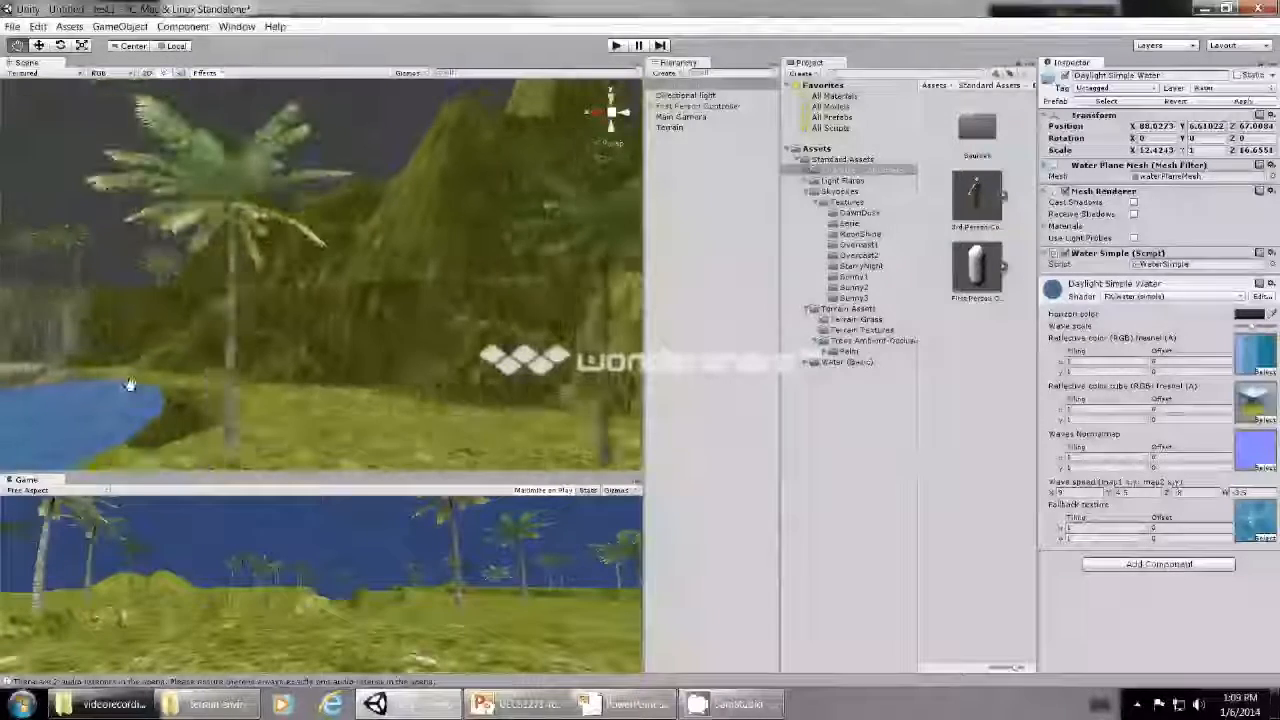
left_click(701, 88)
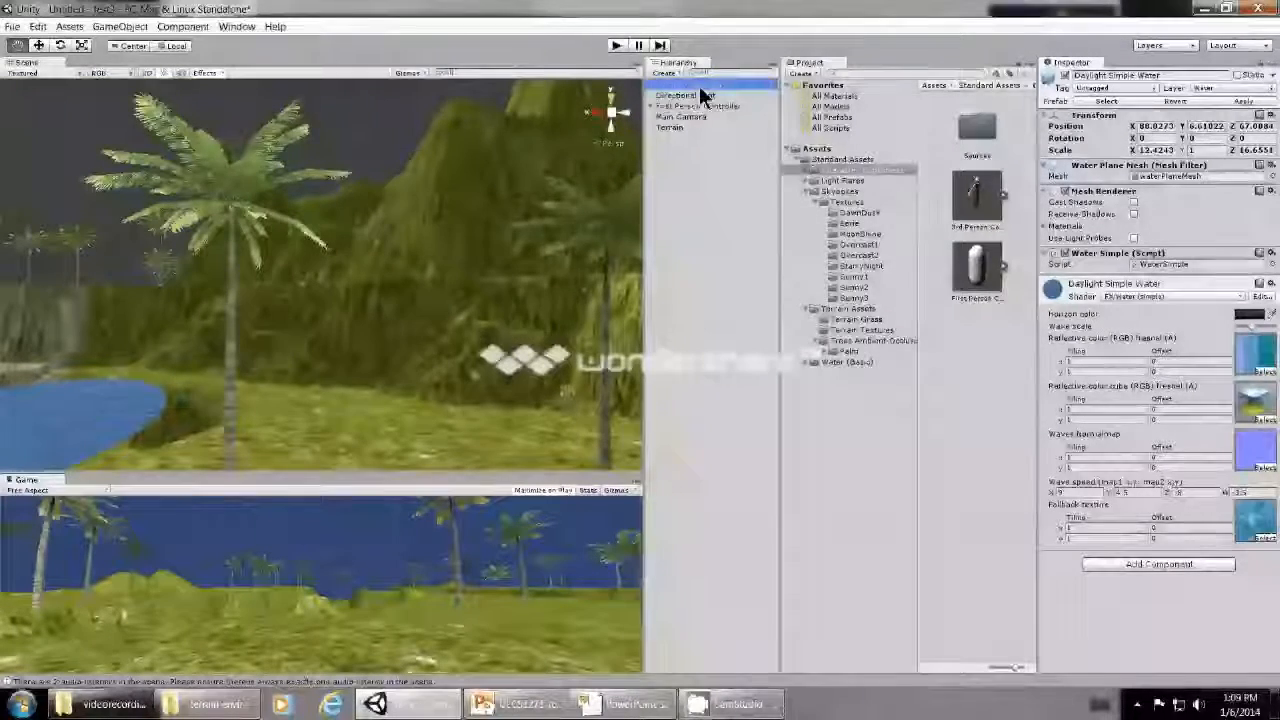
- Scale the Daylight Simple Water plane to about 21.16 in X and 35.57 in Z so it reaches the pond's banks
left_click(43, 46)
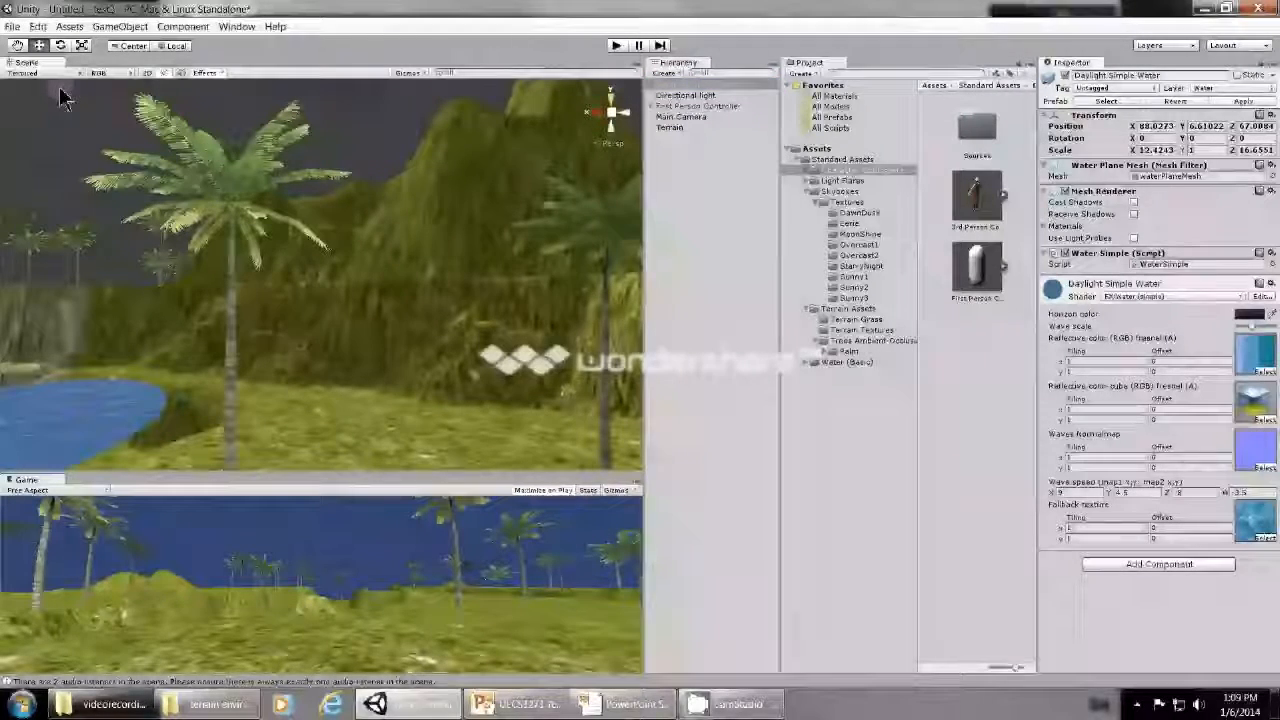
middle_click_drag(214, 306, 407, 276)
scroll(405, 274, "up", 3)
scroll(403, 272, "down", 3)
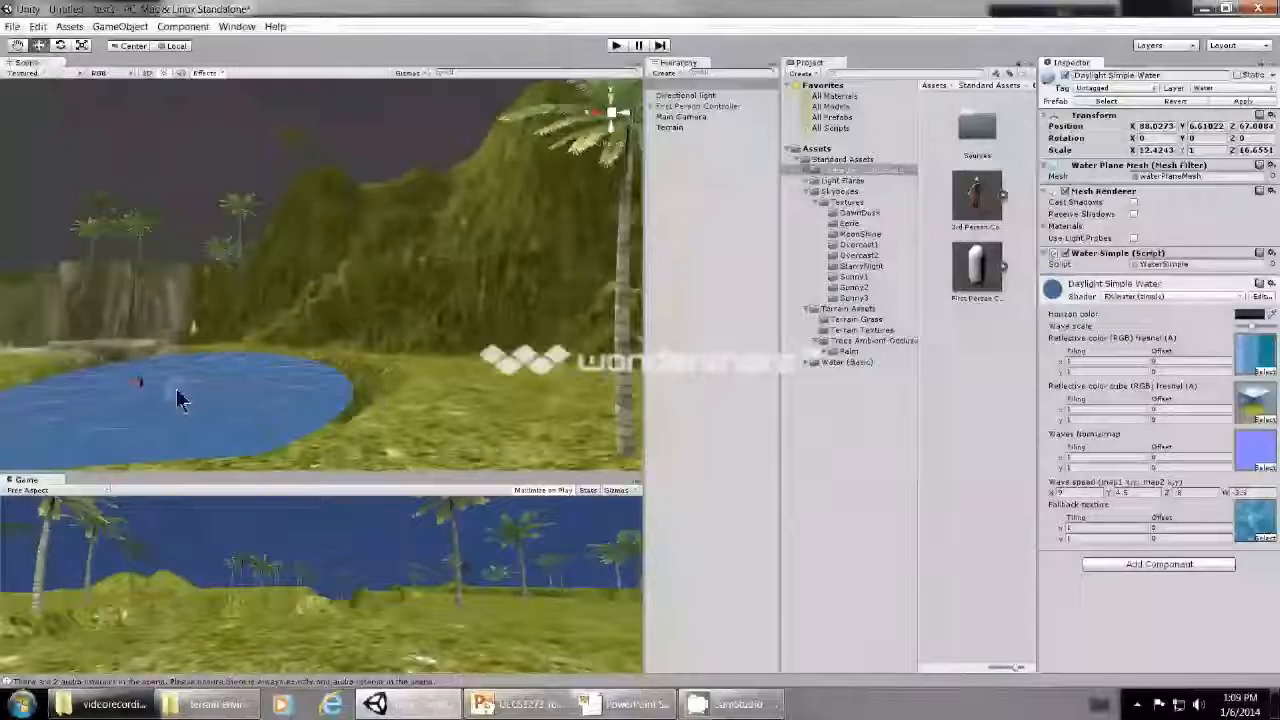
left_click(82, 46)
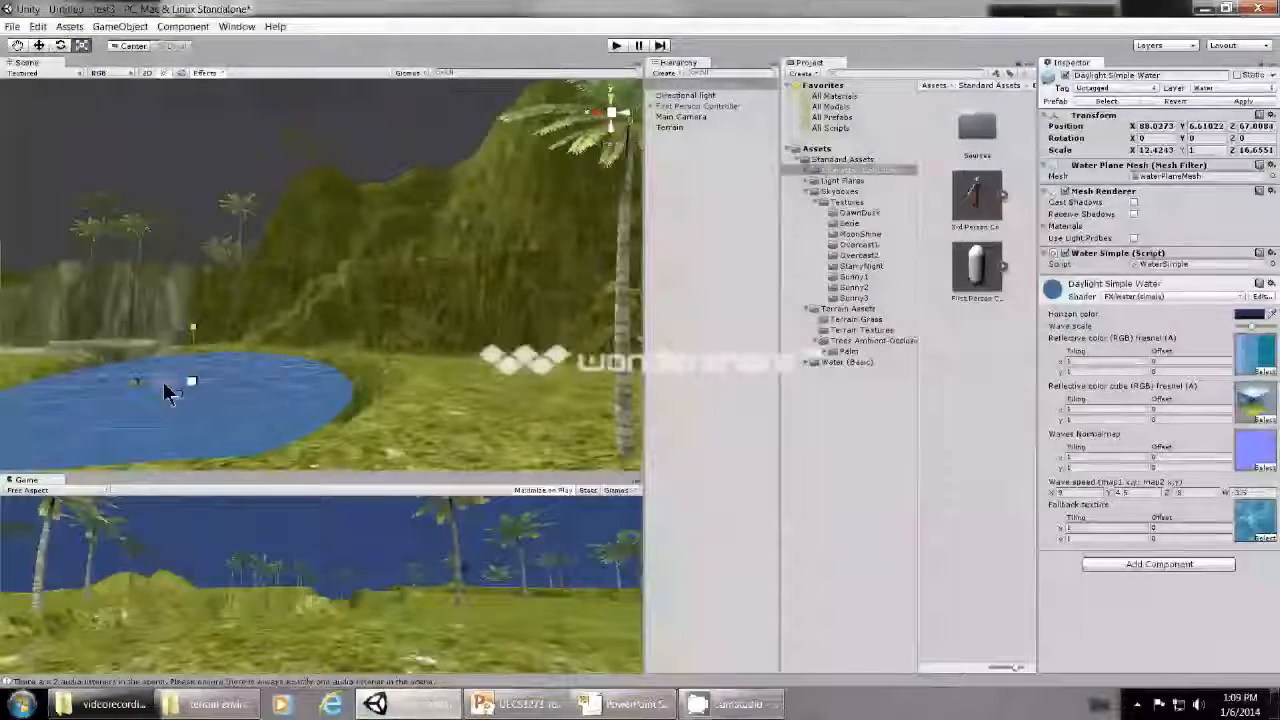
left_click_drag(134, 382, 298, 408)
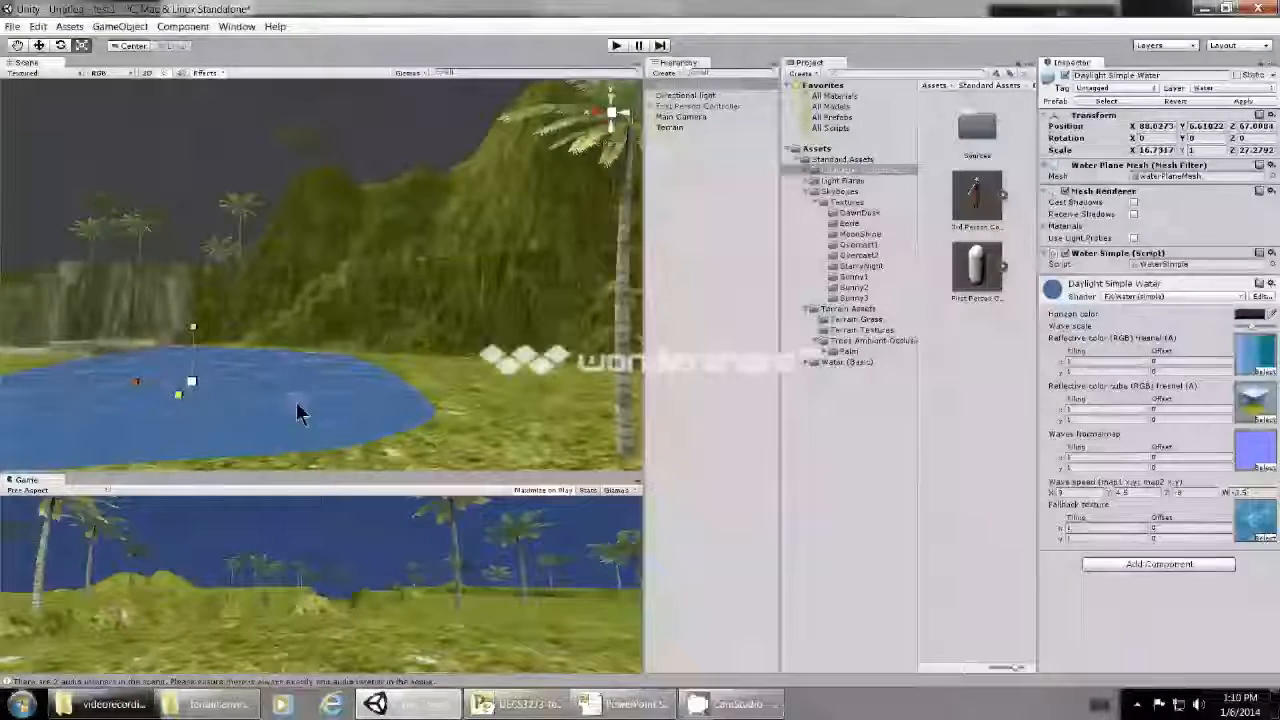
left_click_drag(175, 395, 123, 383)
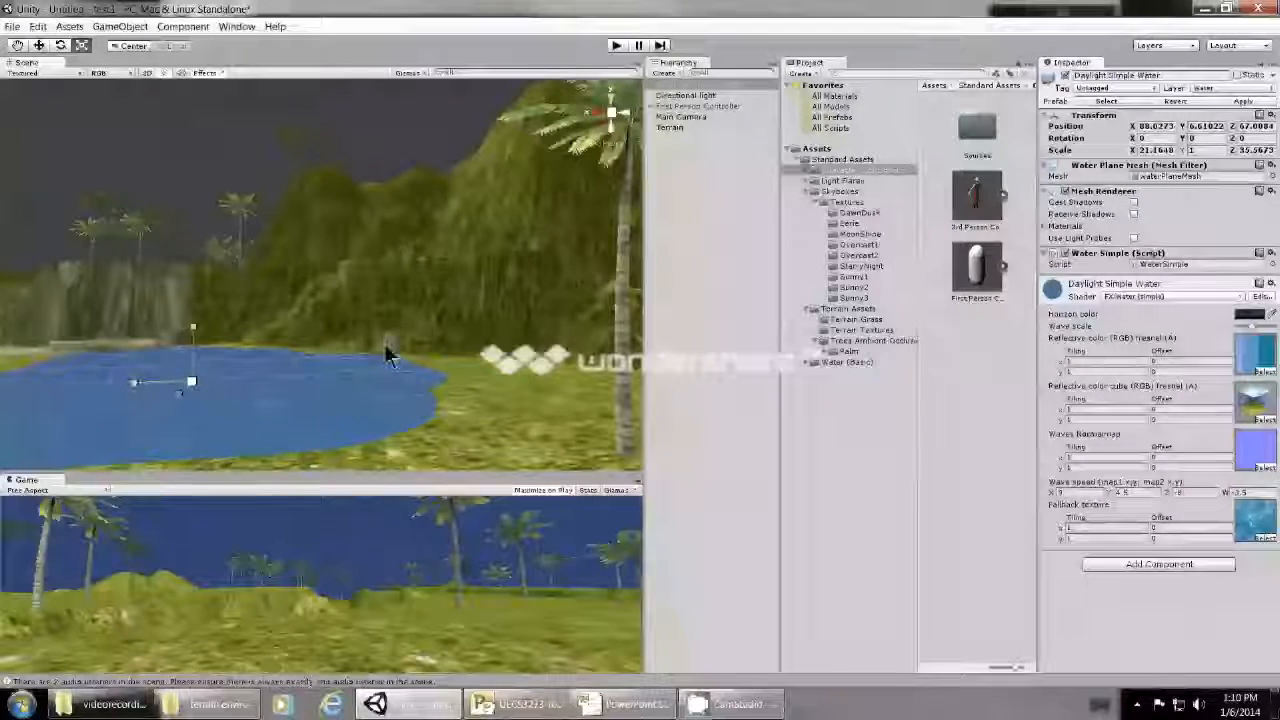
- Run the scene in play mode and walk the character across the grass, through the enlarged pond and out onto the opposite bank
left_click(614, 46)
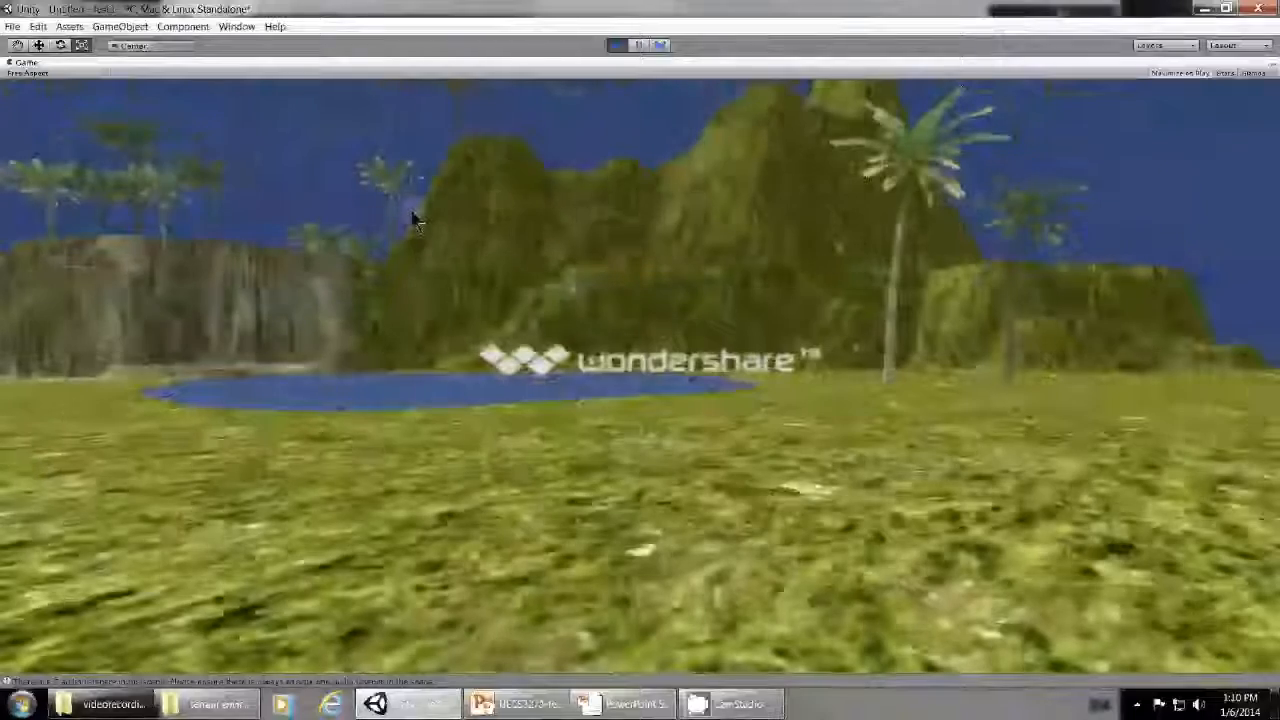
key("w")
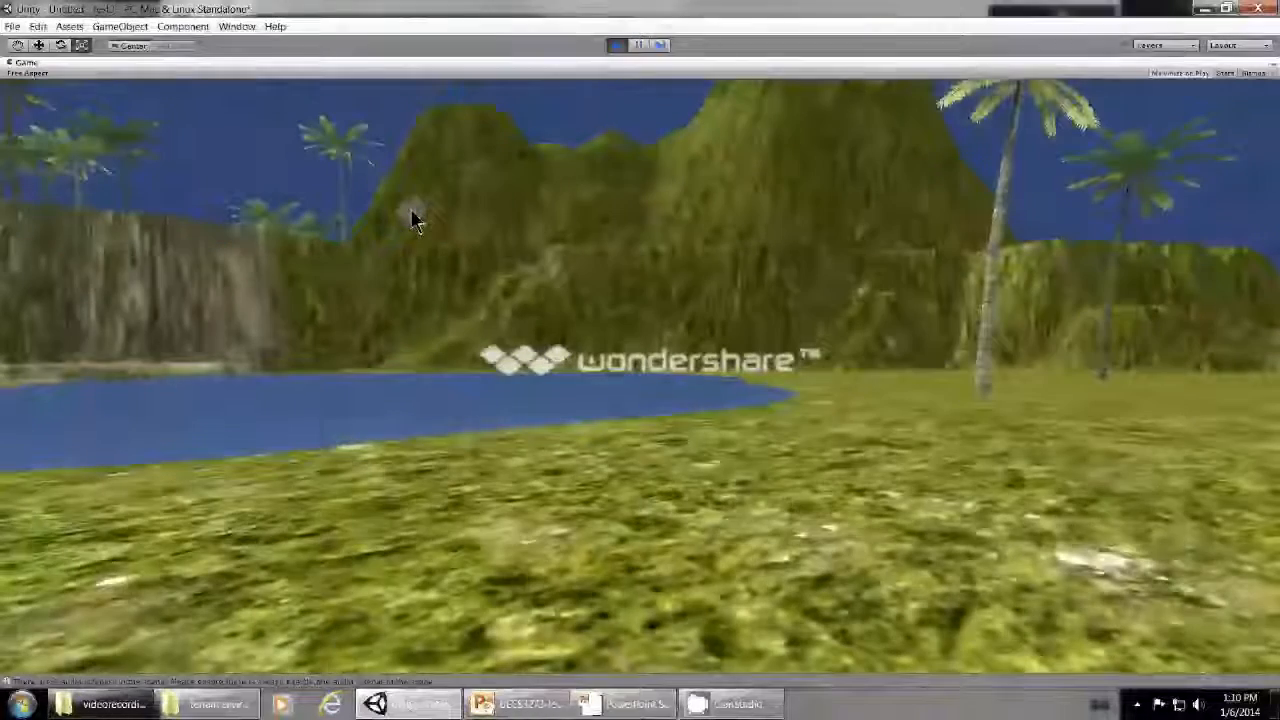
key("w")
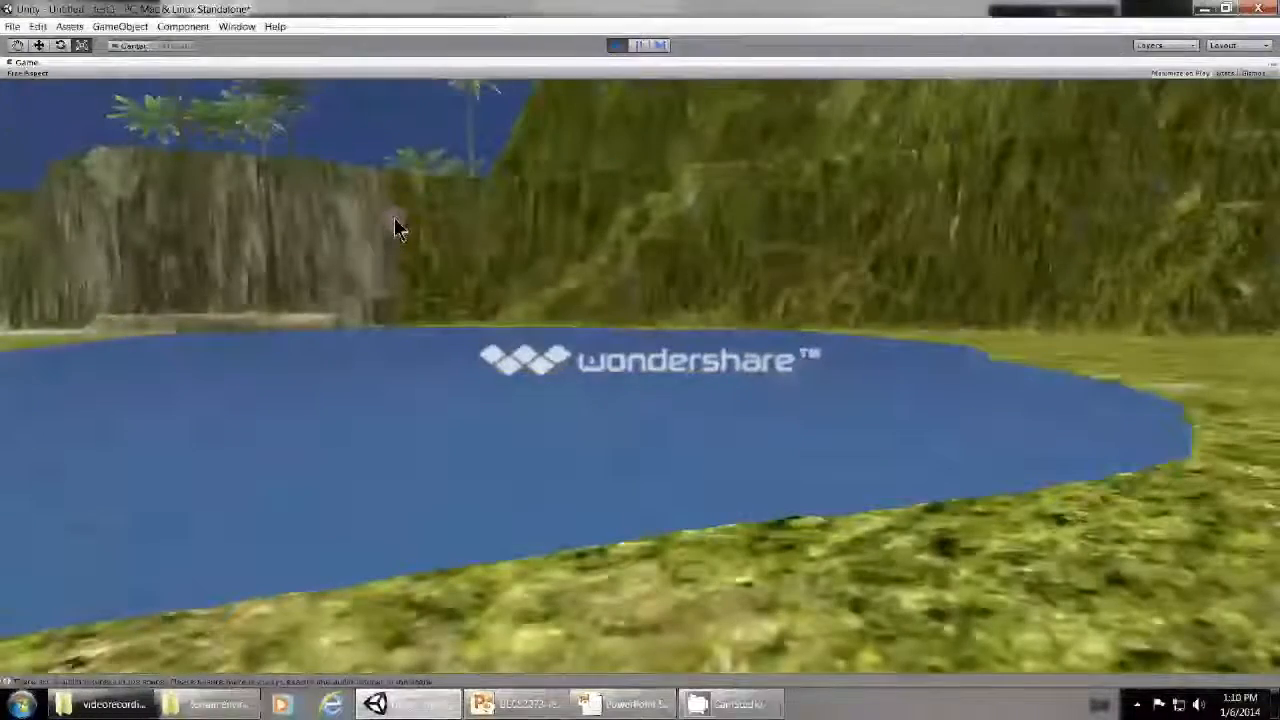
key("w")
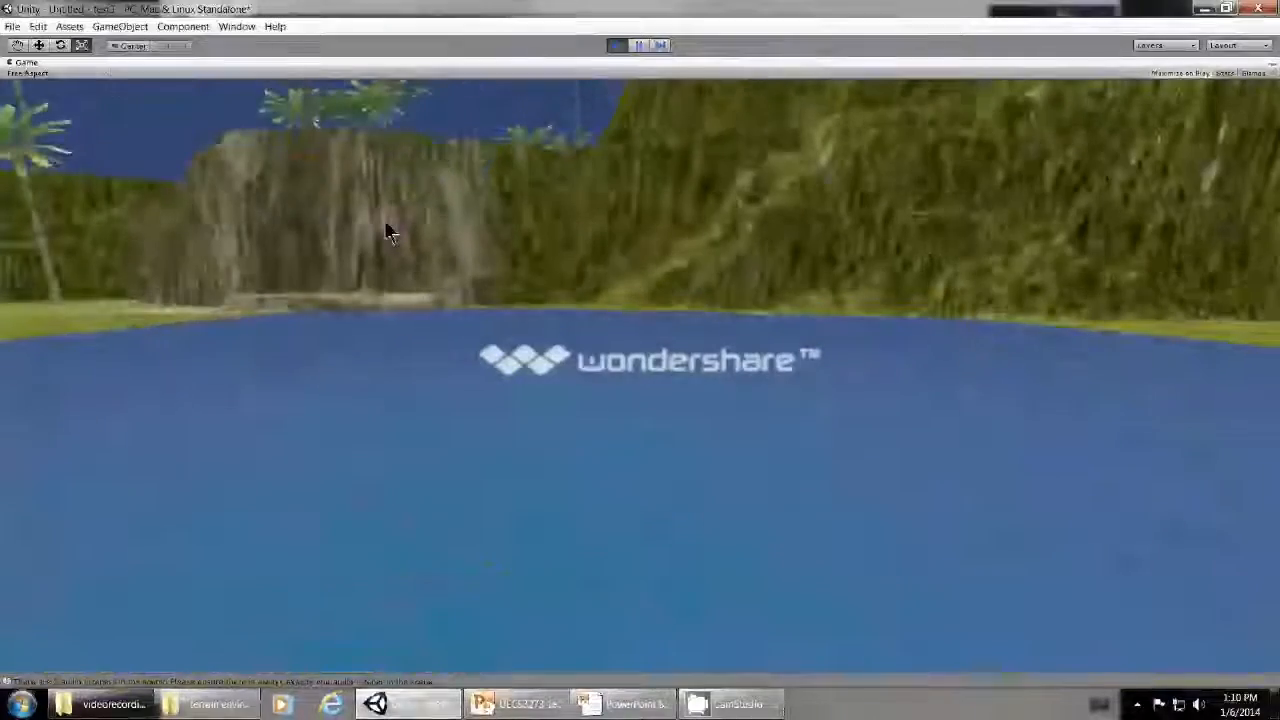
key("w")
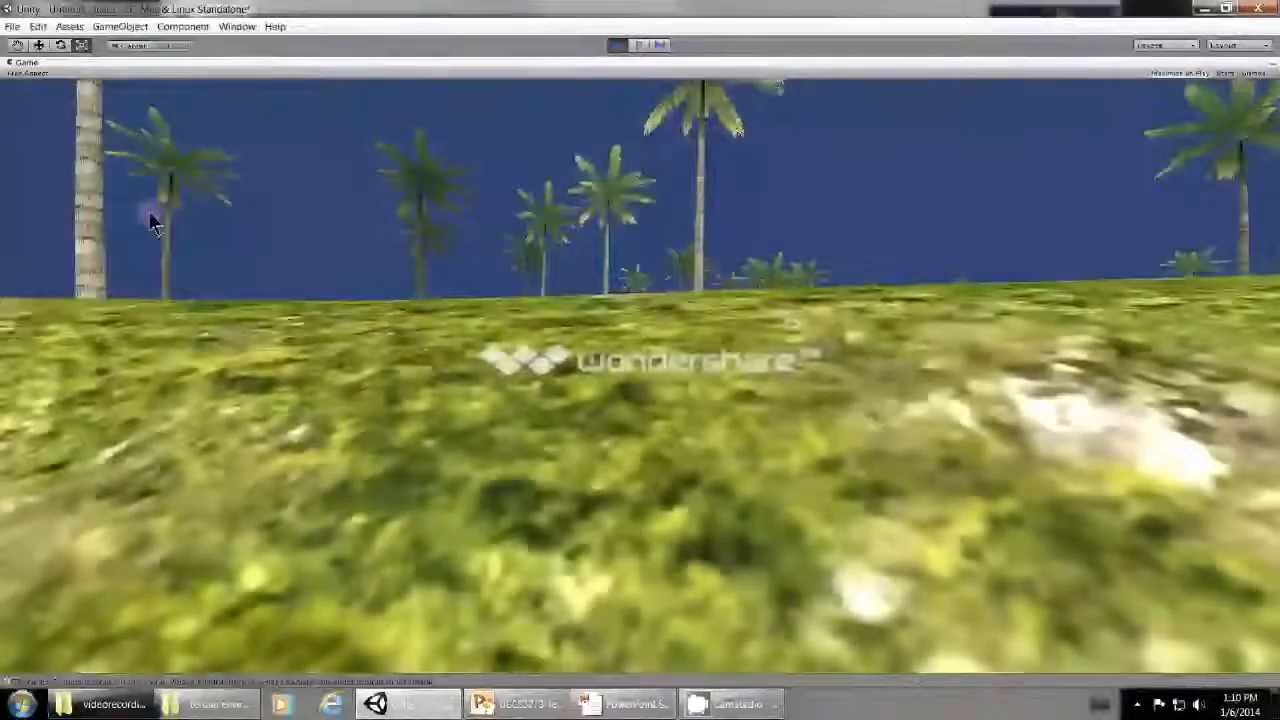
key("w")
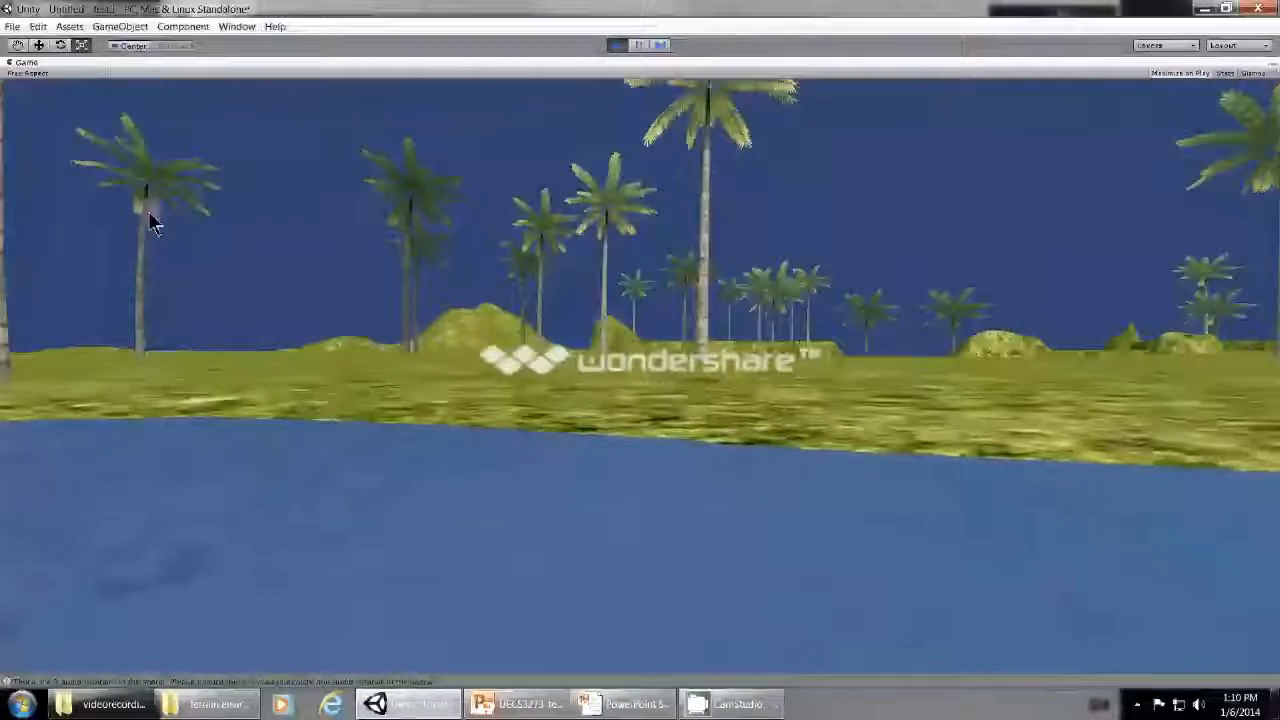
key("w")
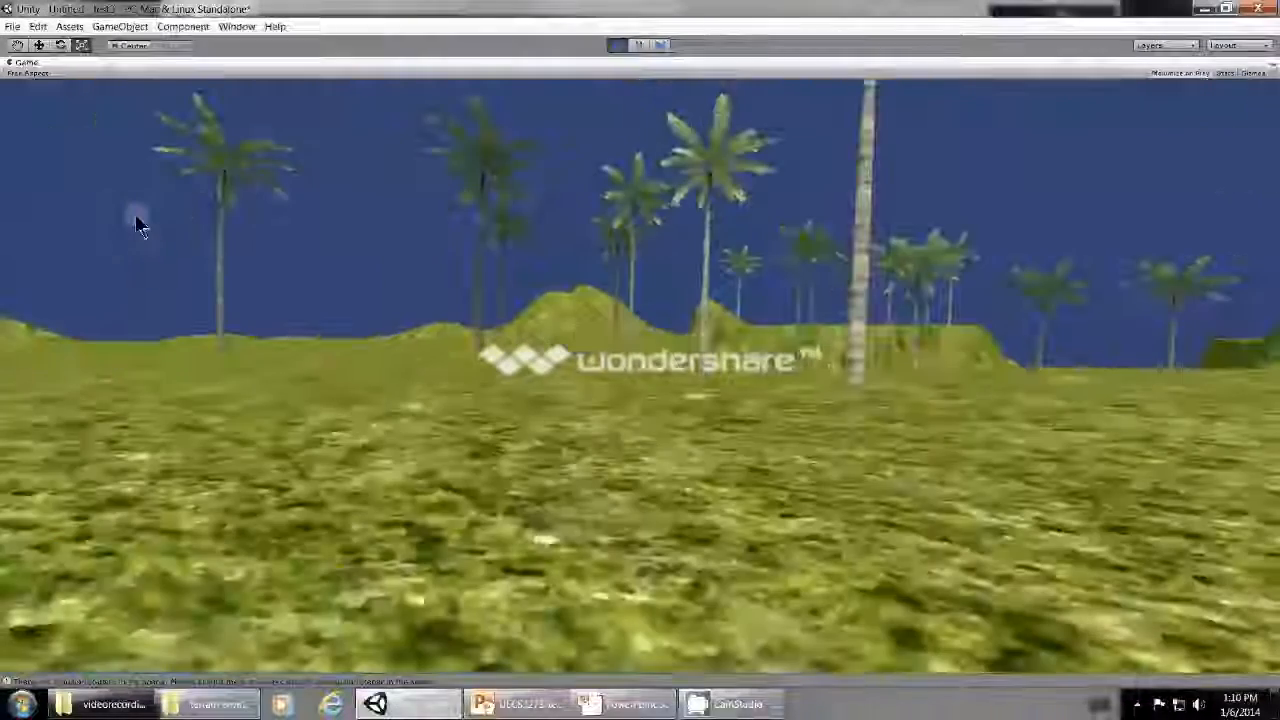
- Walk the character past the palms and down the slope onto the grassy valley floor
key("w")
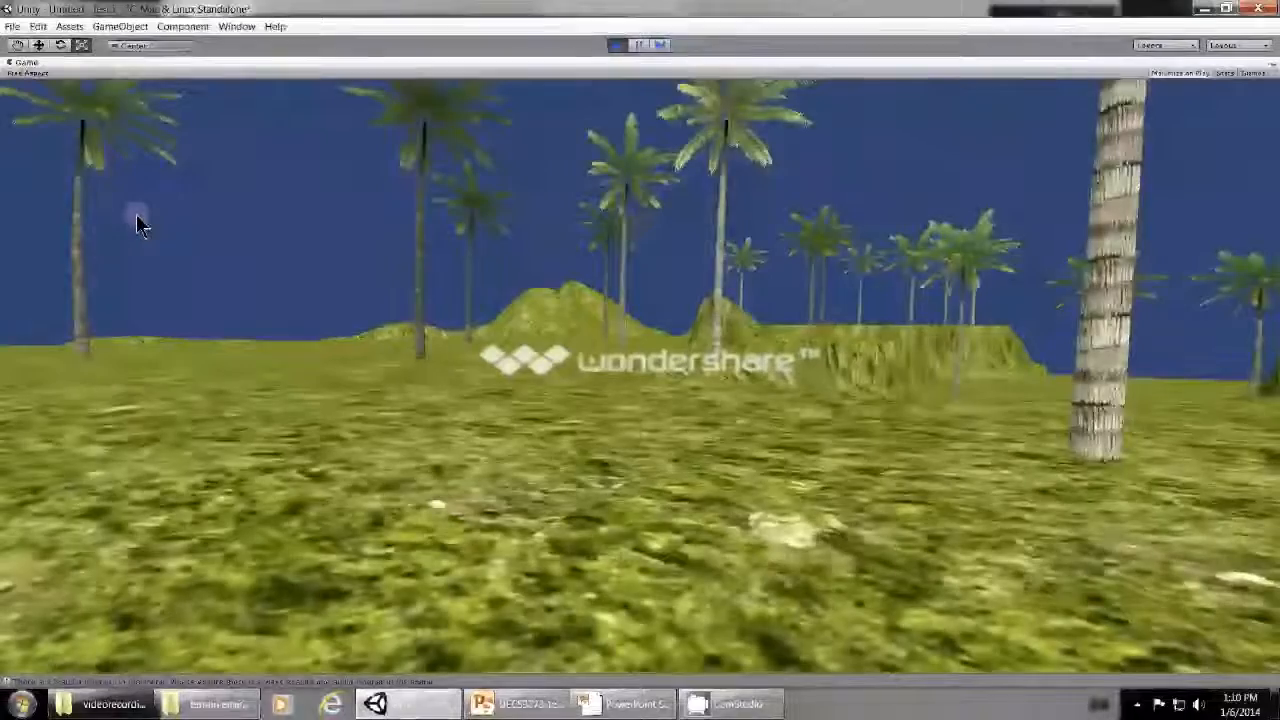
key("w")
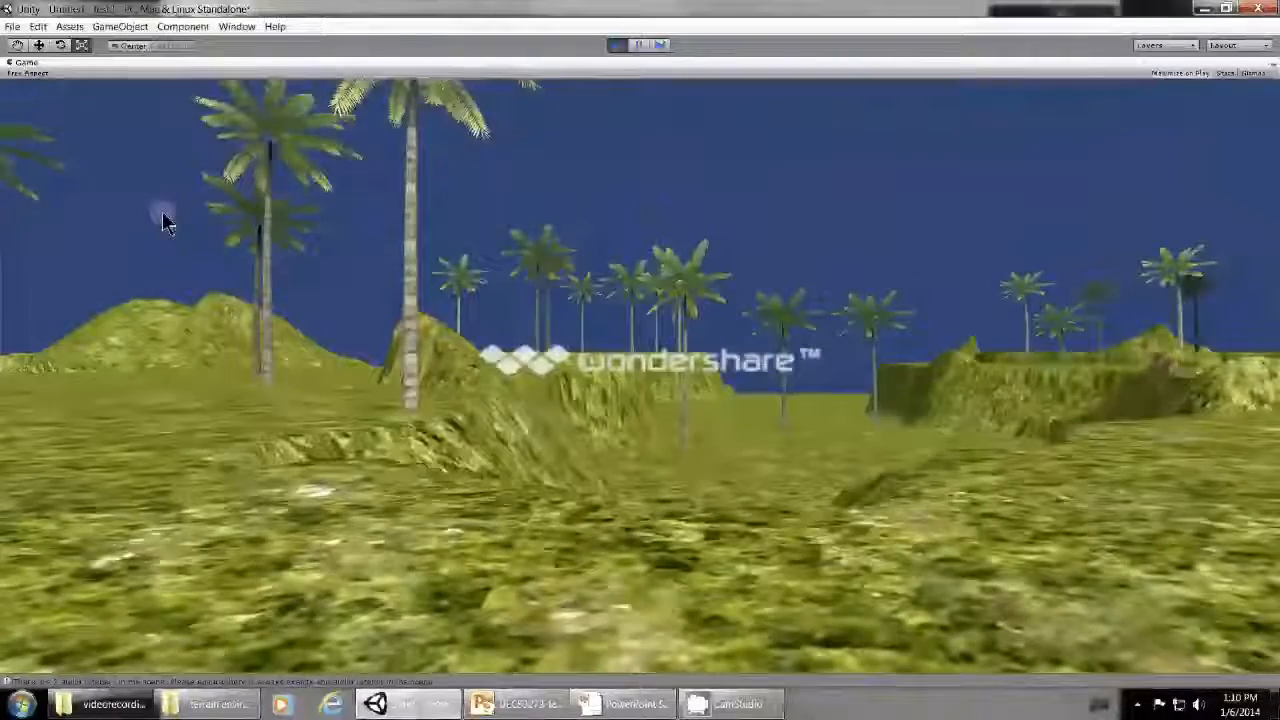
key("w")
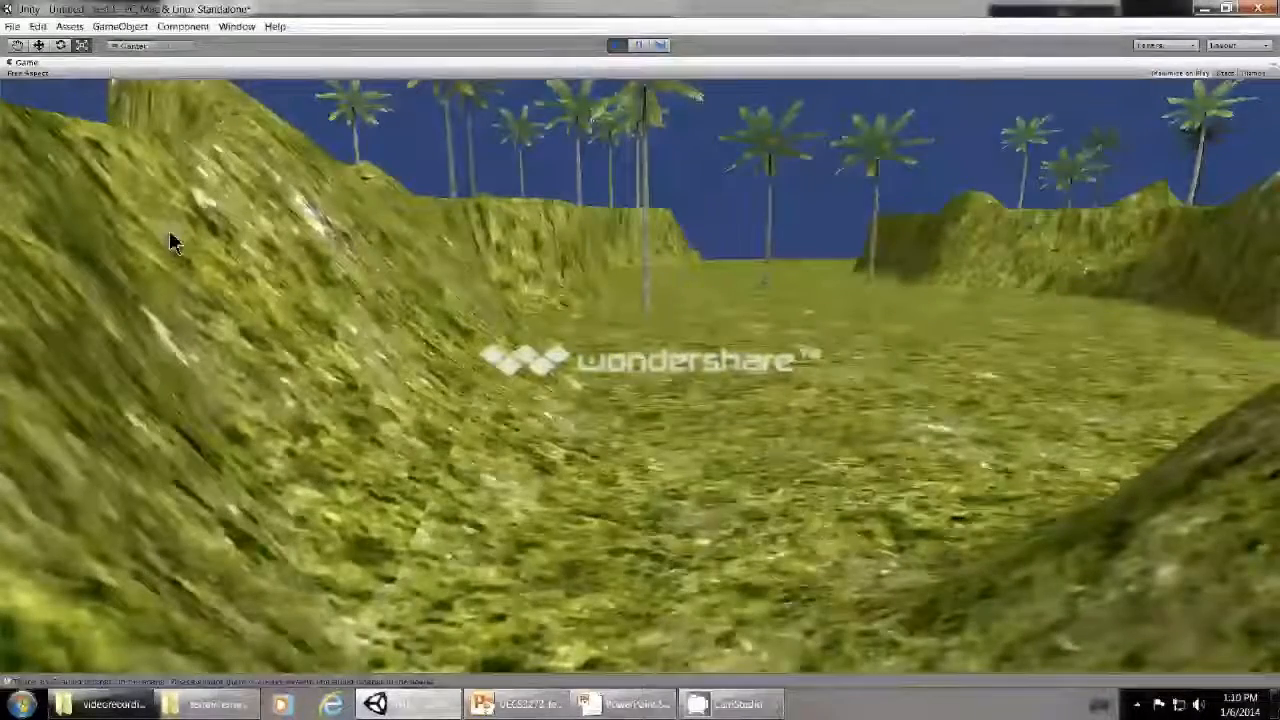
key("w")
key("w")
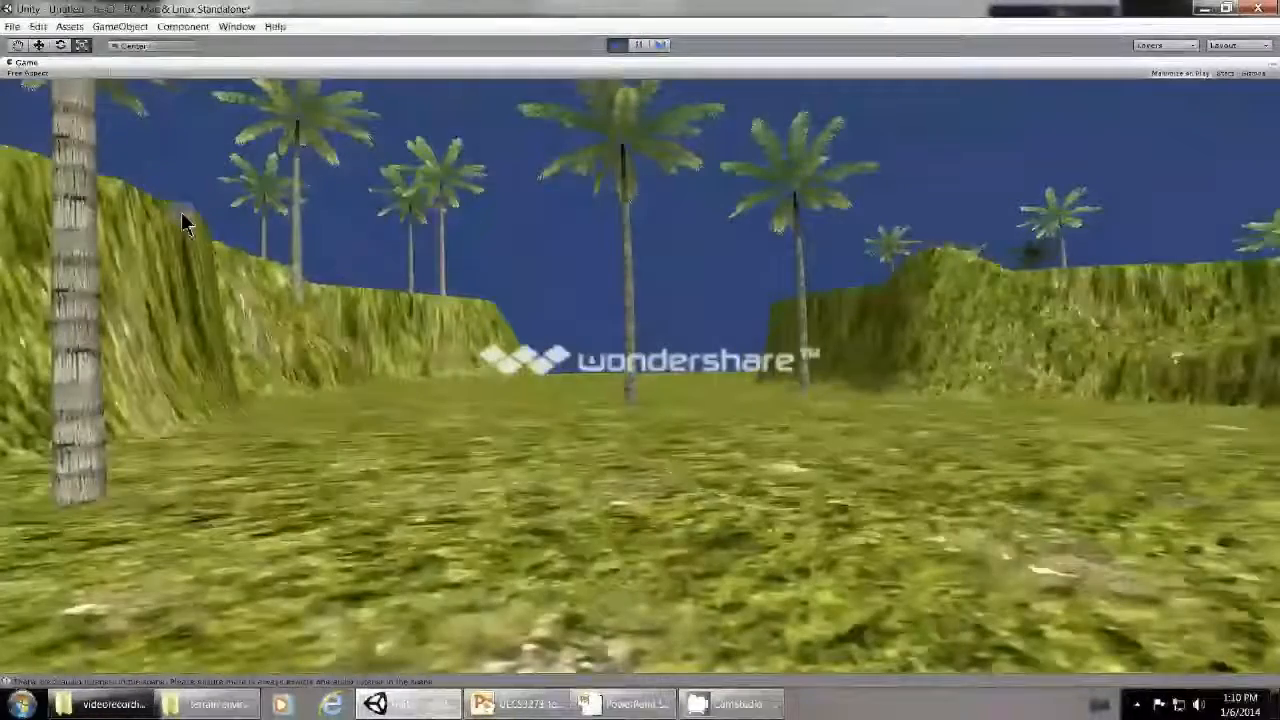
- Walk the character between the cliffs and off the outer edge of the terrain, then end the play test
key("w")
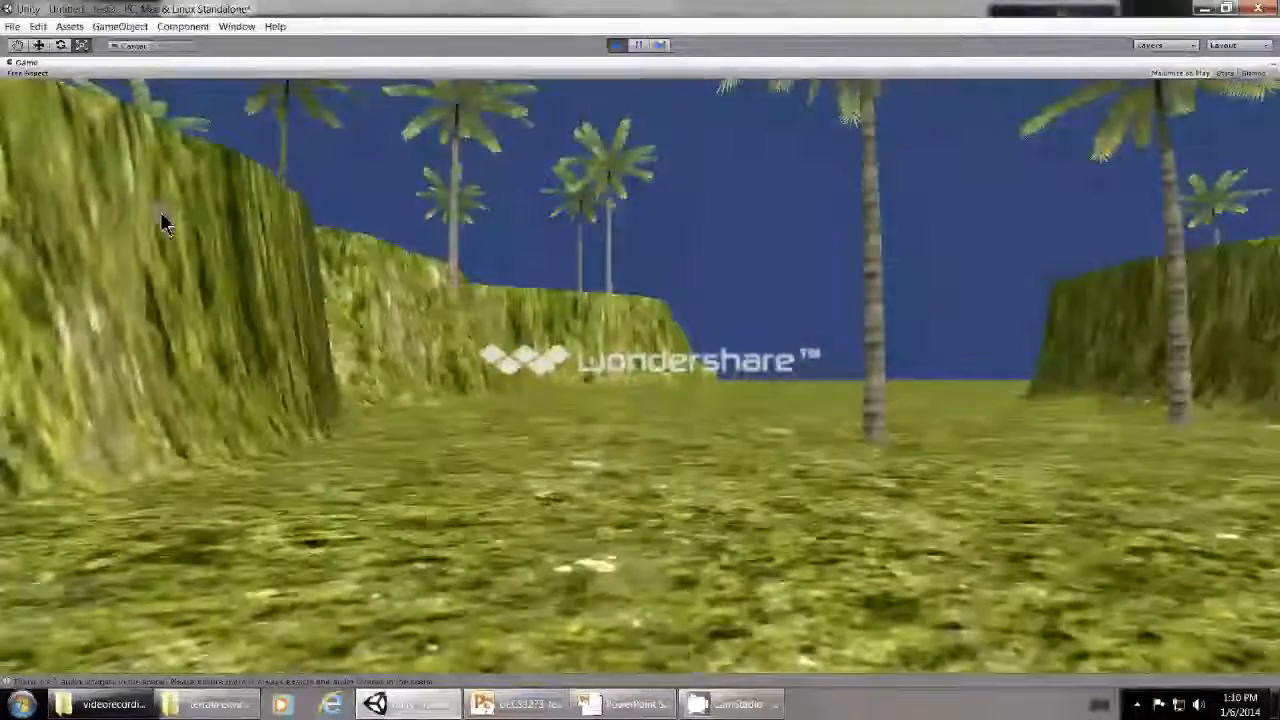
key("w")
key("w")
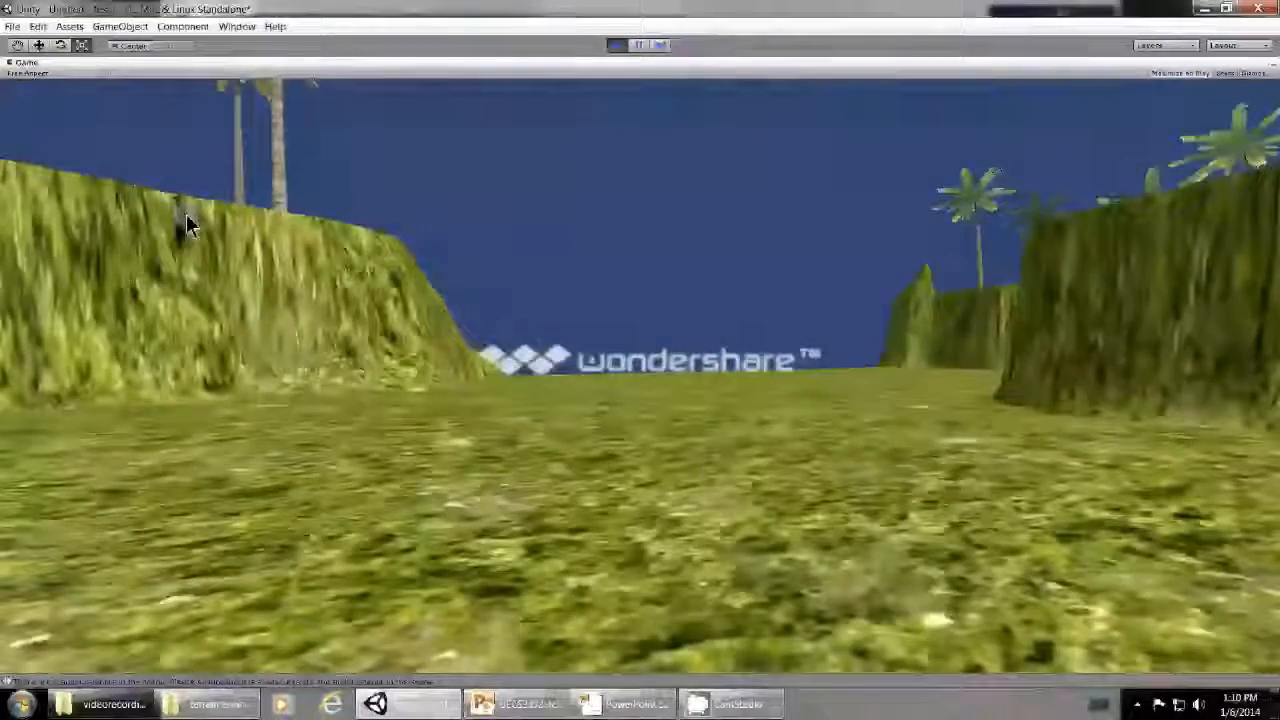
key("w")
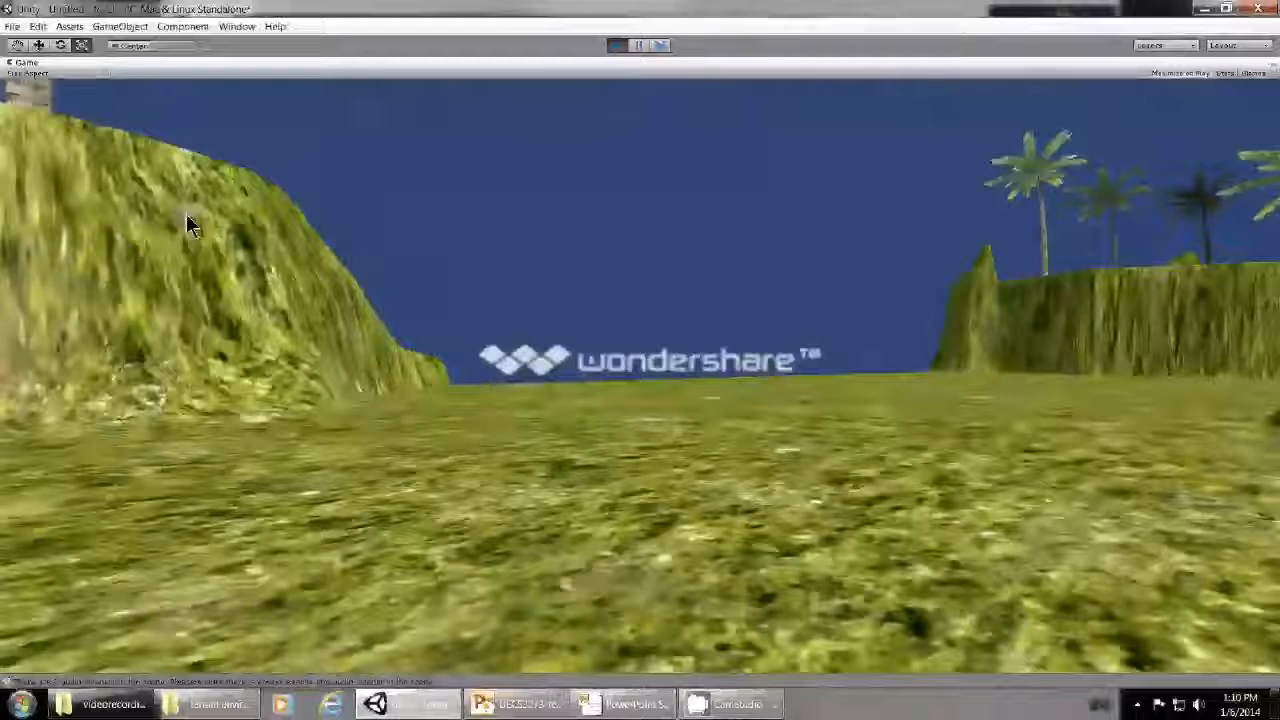
key("w")
key("w")
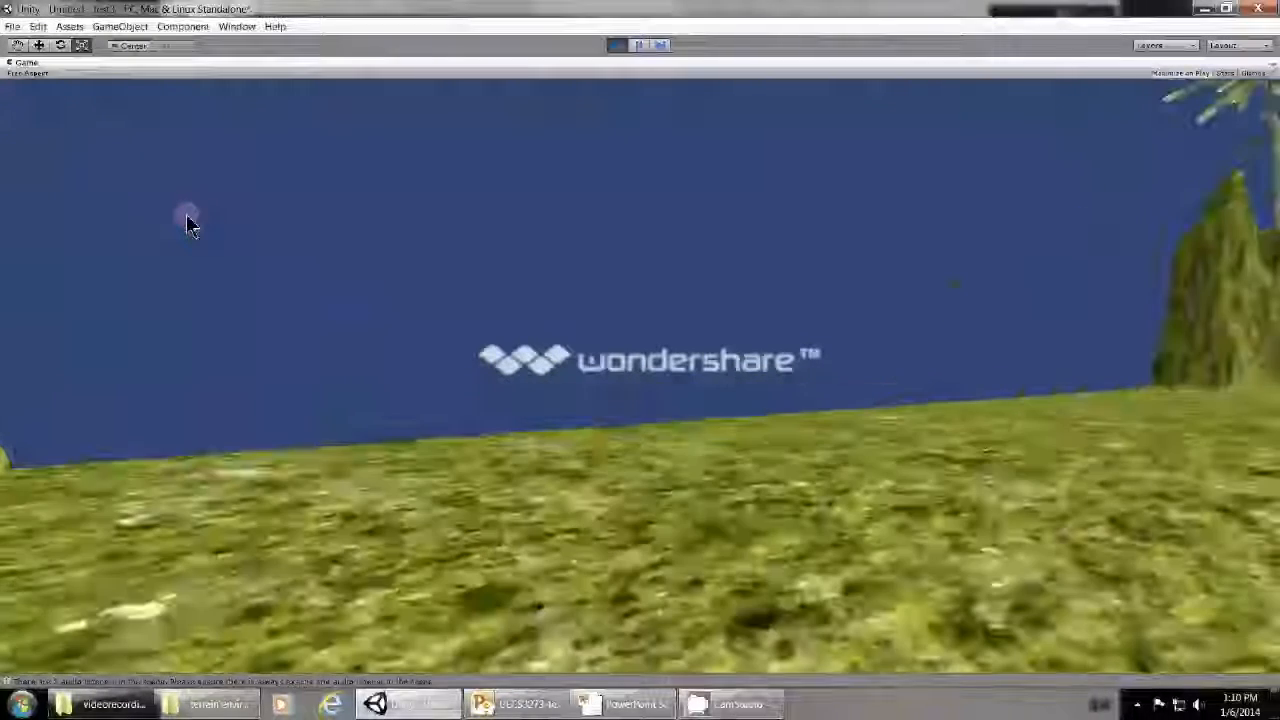
key("w")
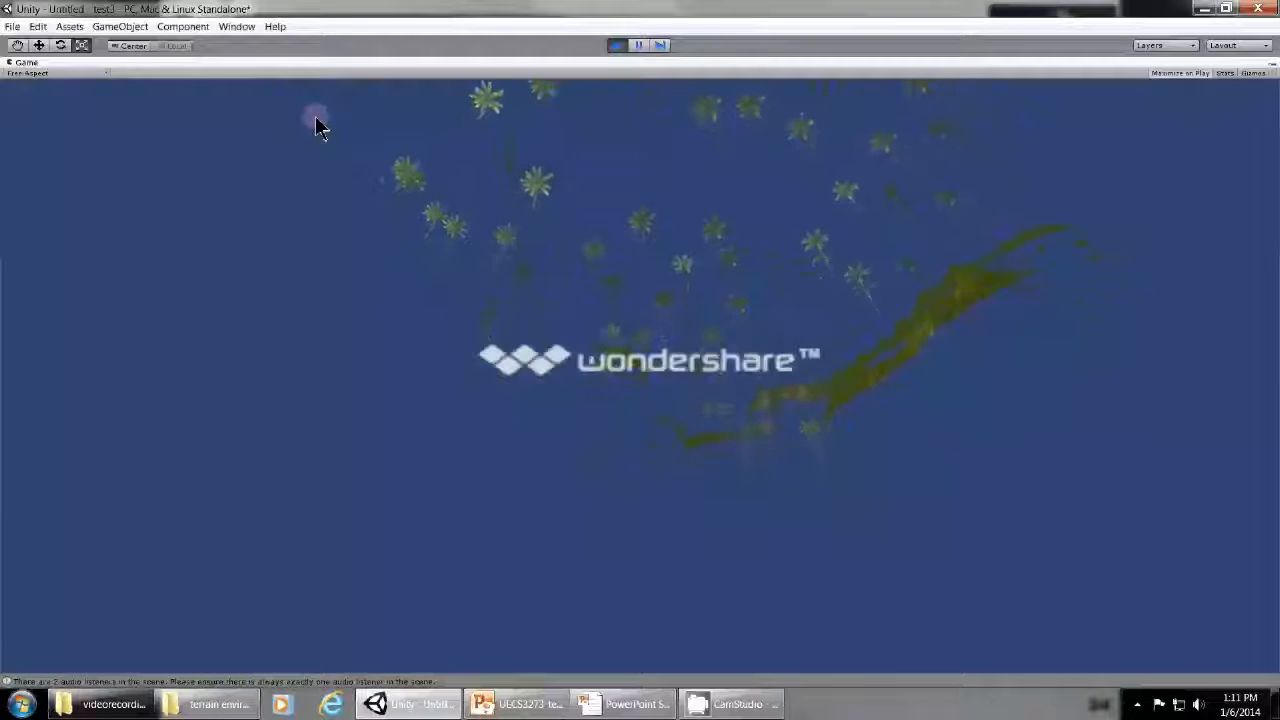
left_click(620, 47)
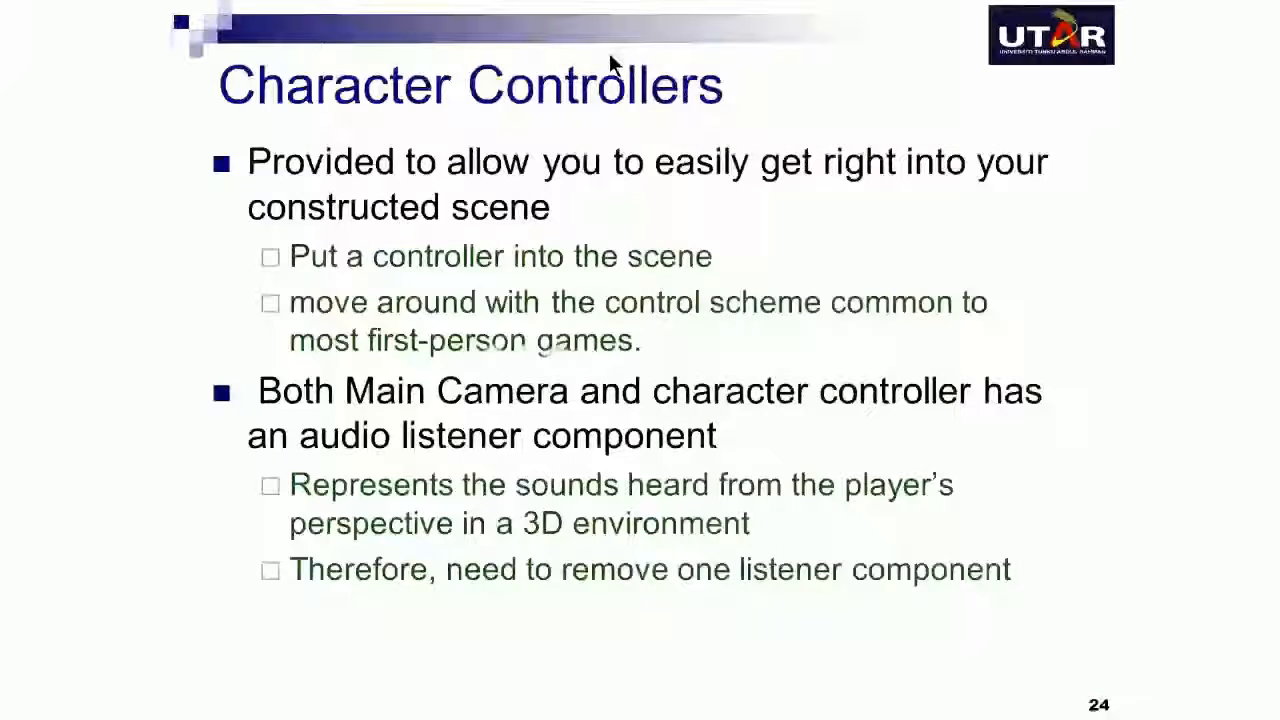
left_click(611, 58)
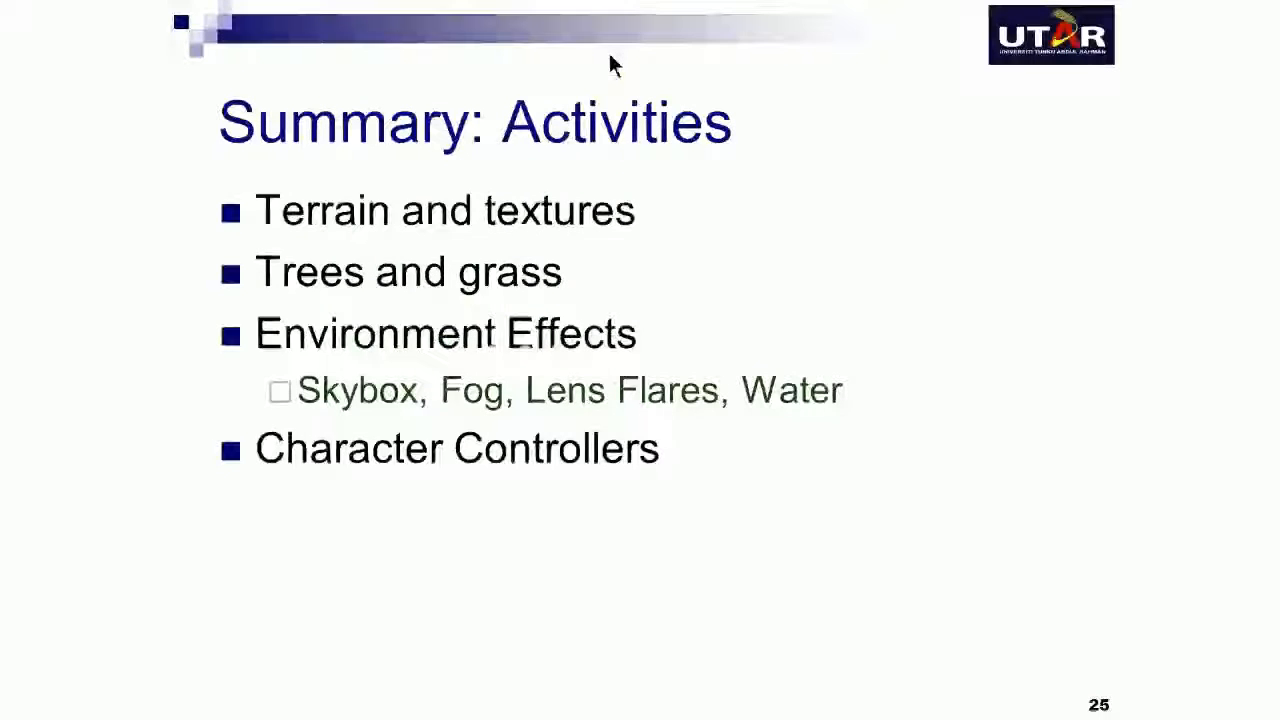